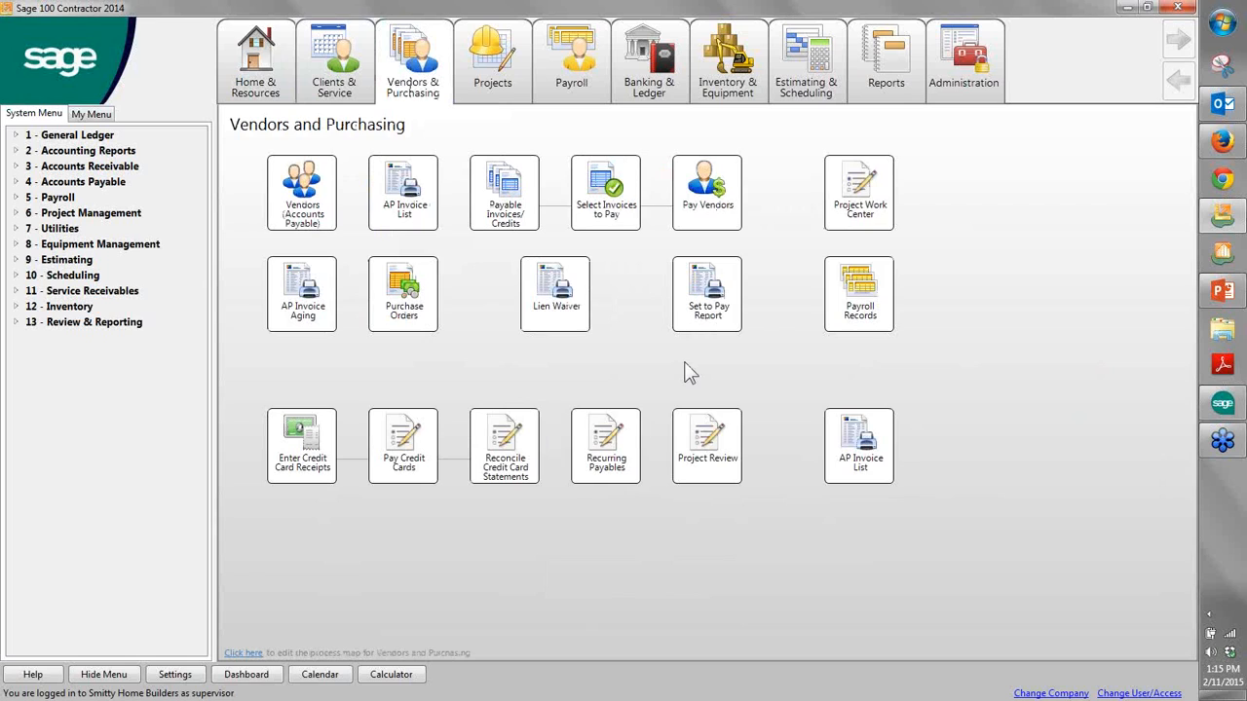
# - Edit the Projects process map and move the Over/Under Billings task directly below Prime Change List
pyautogui.click(505, 101)
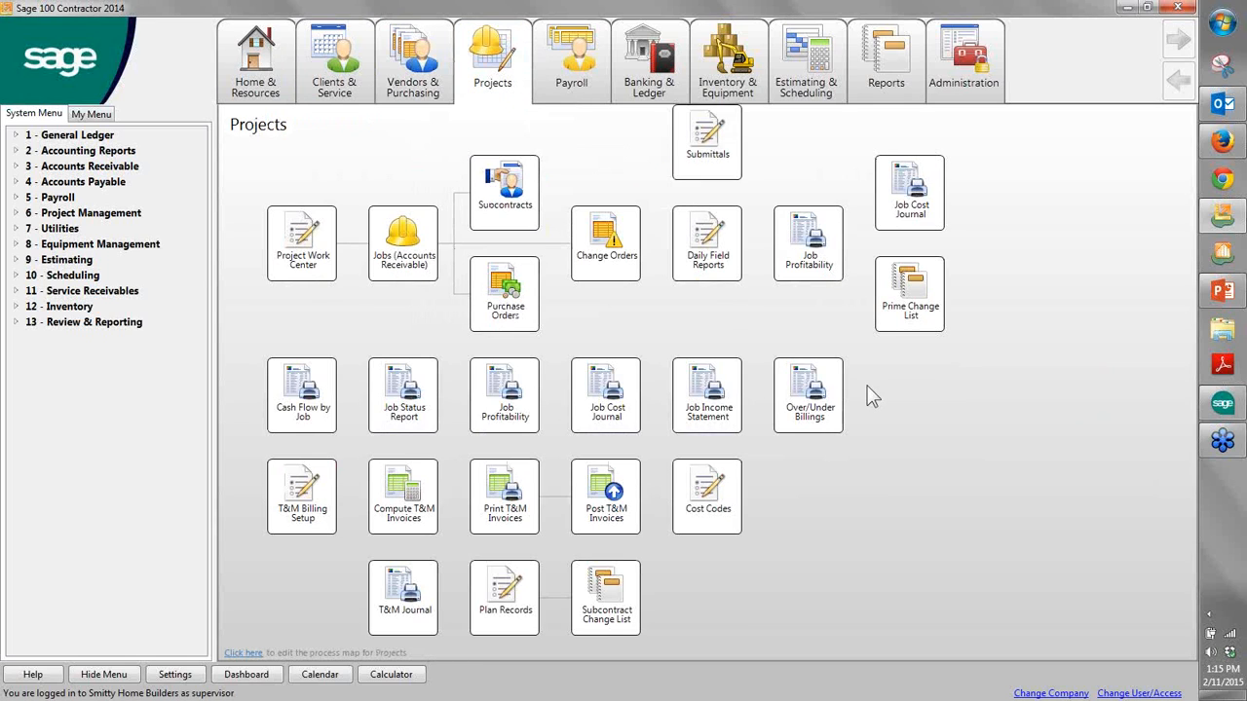
pyautogui.click(246, 653)
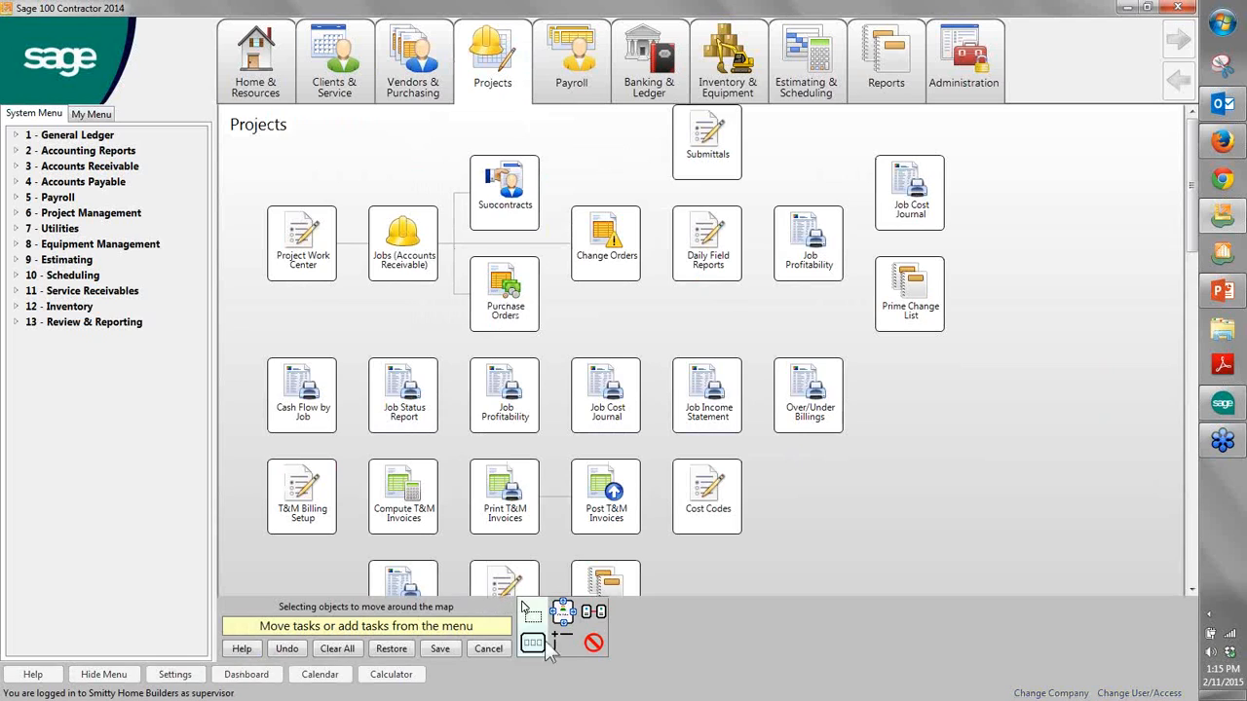
pyautogui.moveTo(809, 417); pyautogui.dragTo(919, 400)
# - Delete the Cost Codes and Job Income Statement tasks from the Projects map and save the map
pyautogui.click(593, 641)
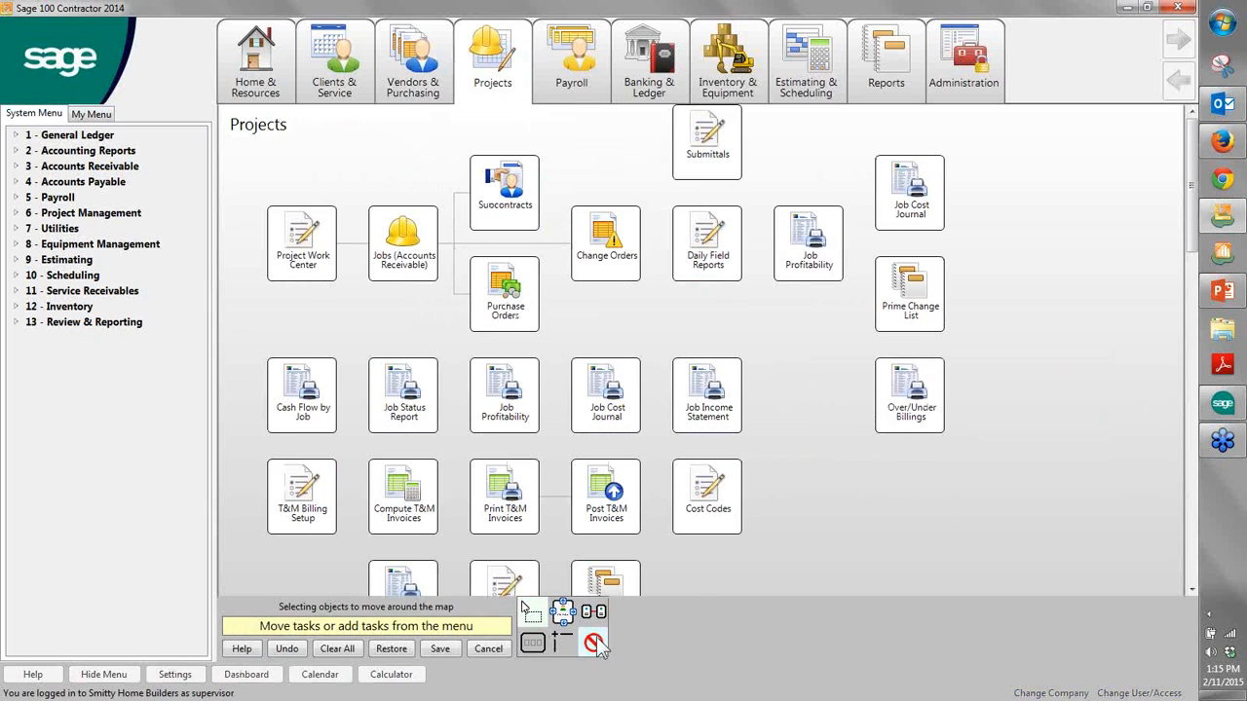
pyautogui.click(700, 509)
pyautogui.click(707, 409)
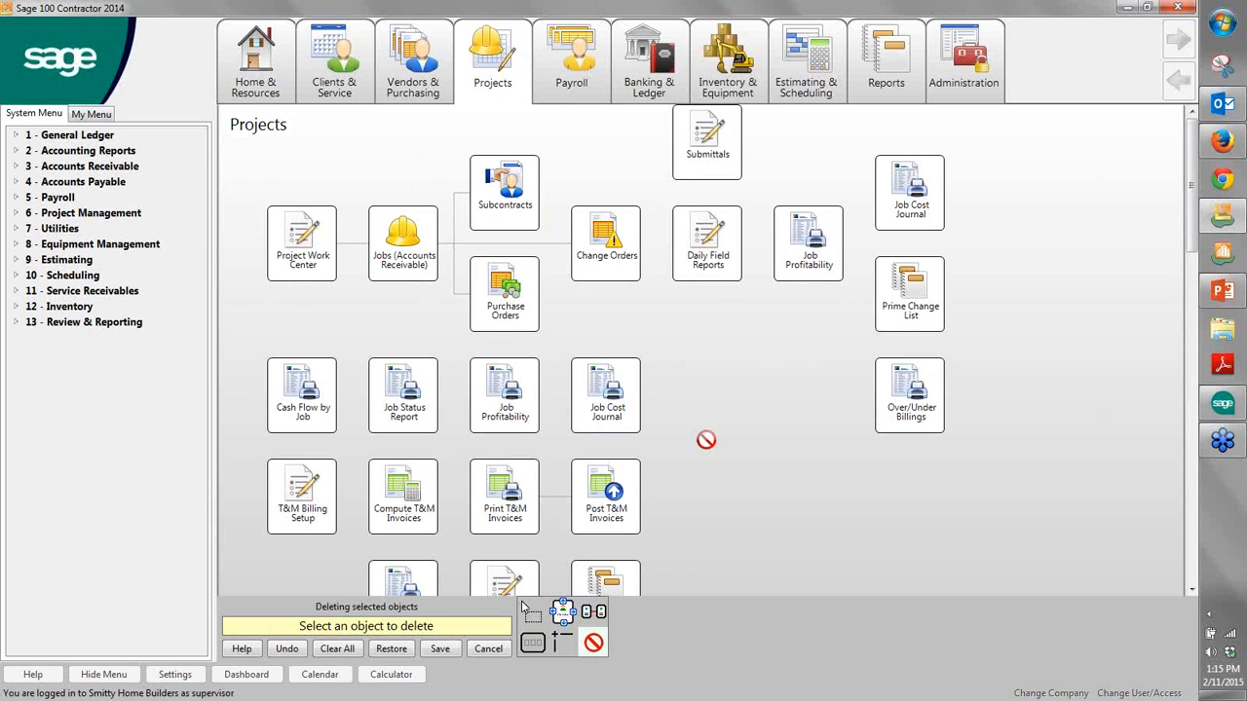
pyautogui.click(439, 648)
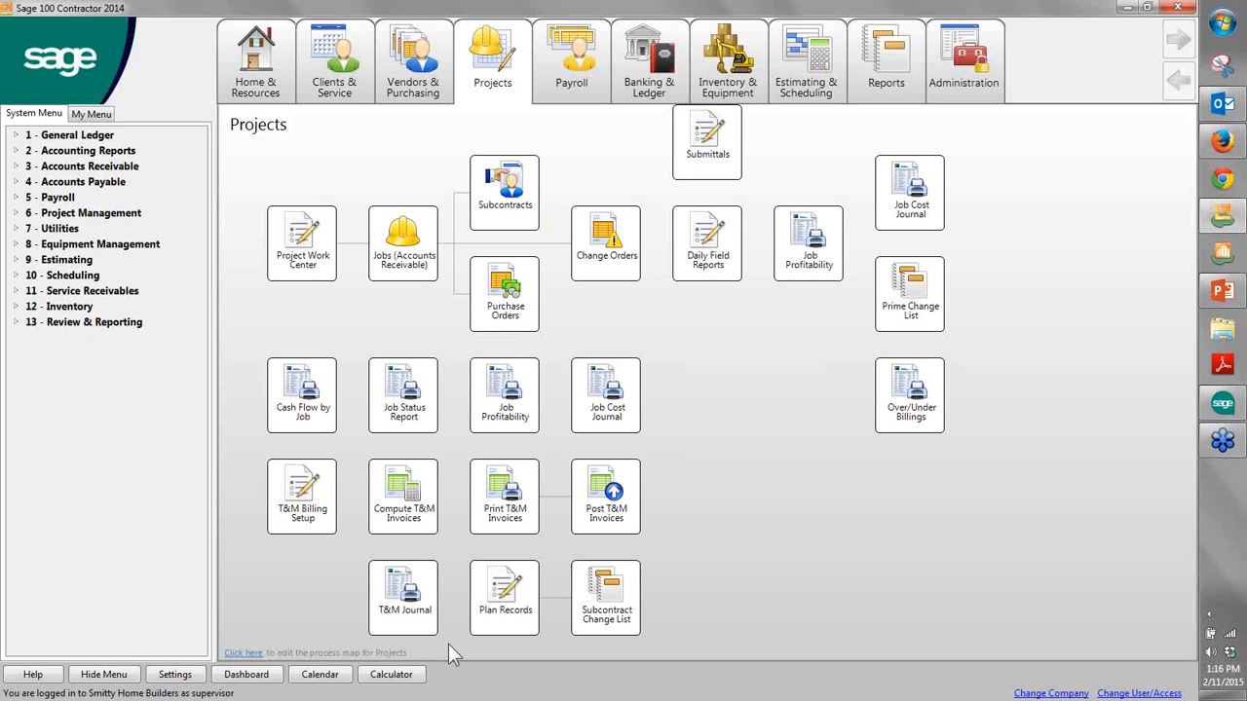
# - View the Payroll process map and look through the Project Management job reports before collapsing that list
pyautogui.click(604, 51)
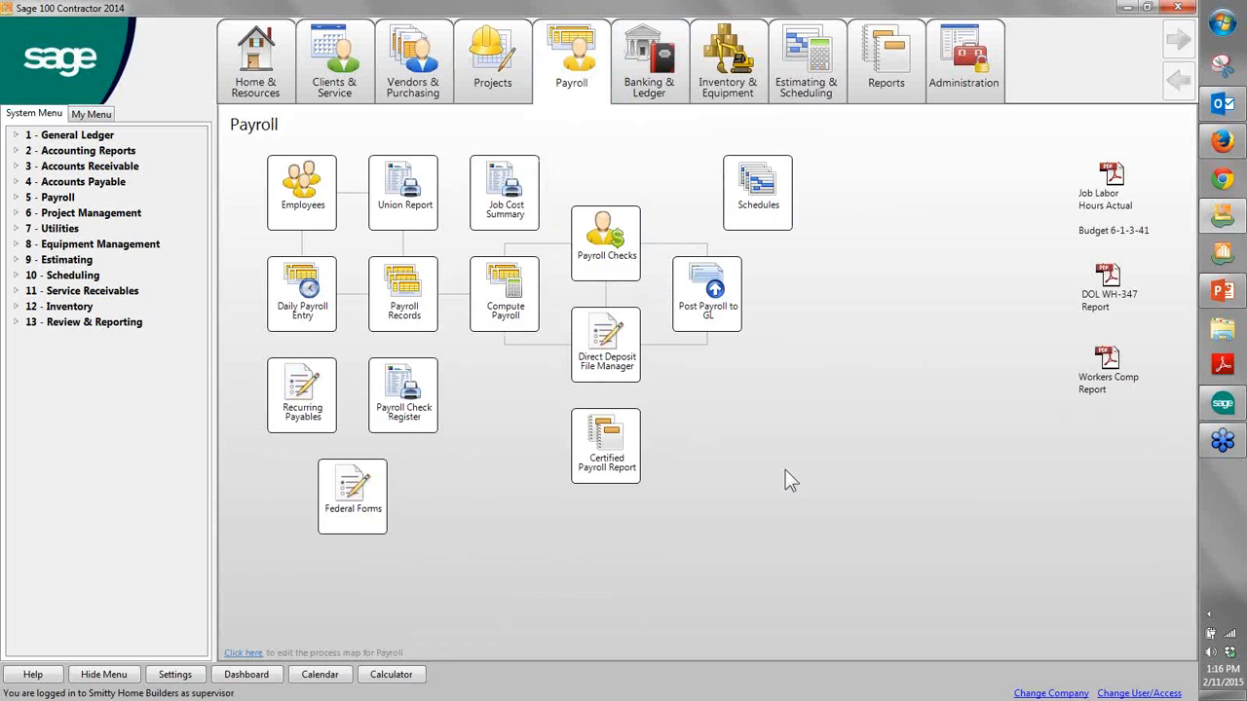
pyautogui.click(15, 214)
pyautogui.click(31, 229)
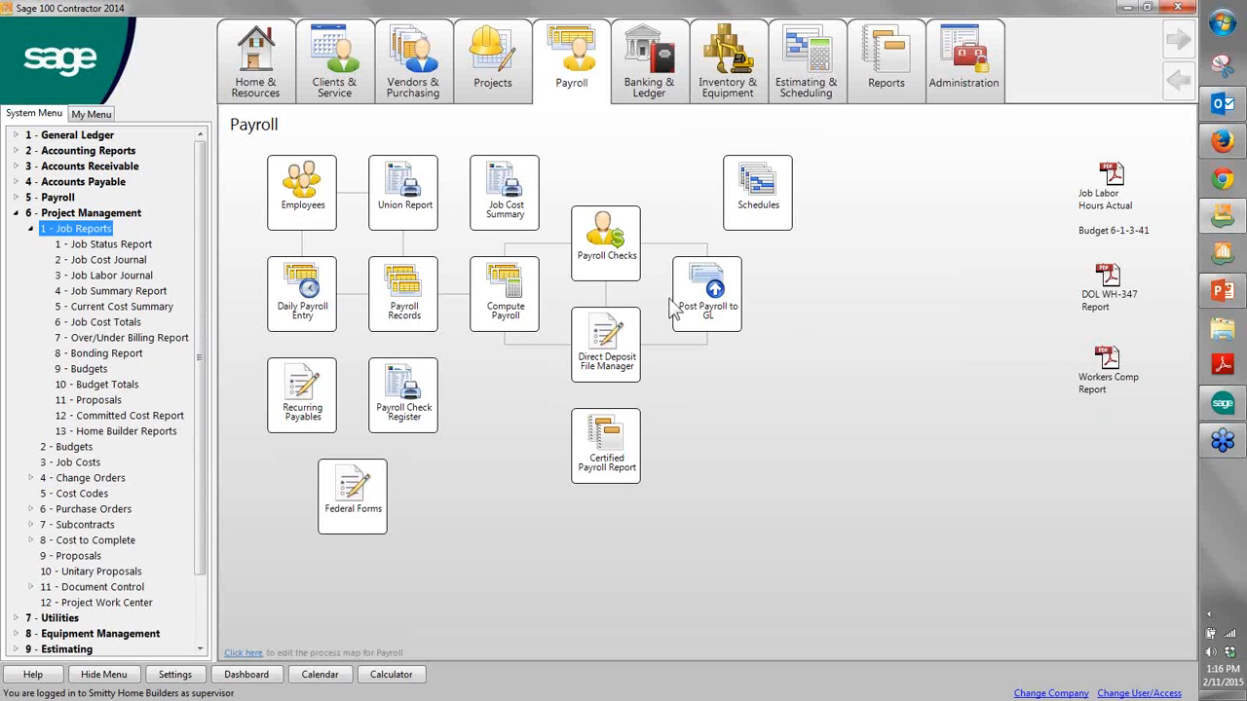
pyautogui.click(16, 213)
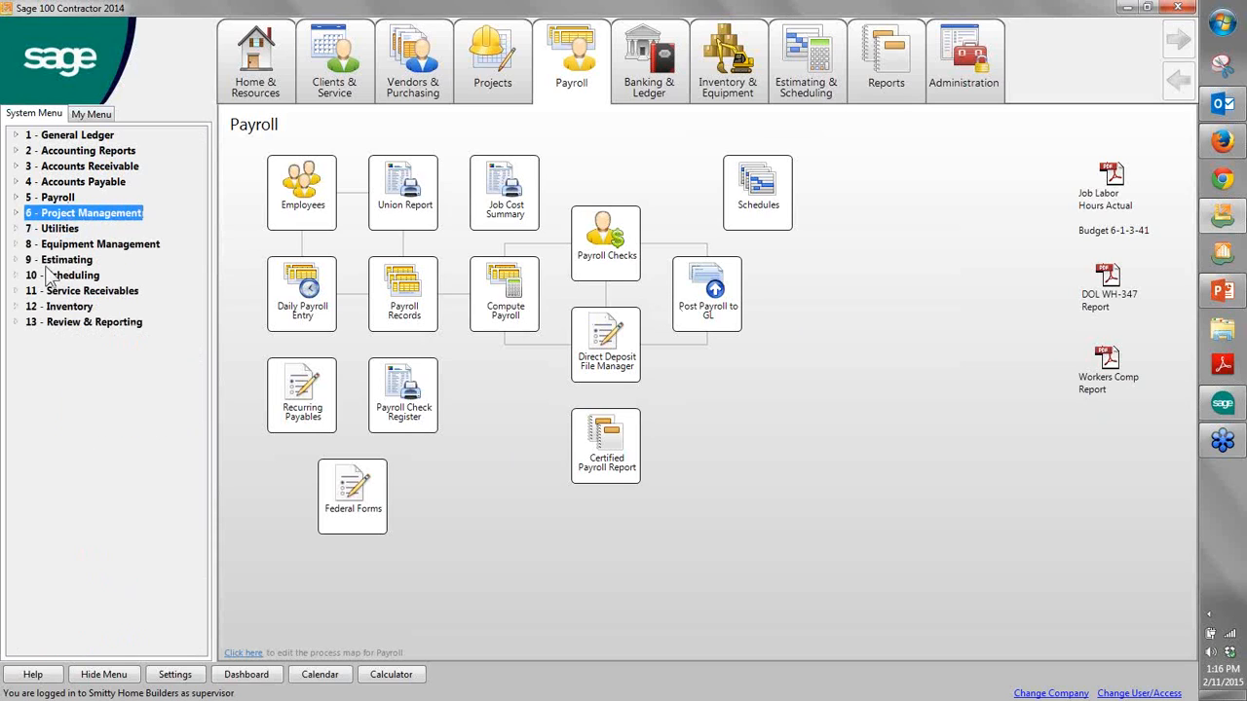
# - Open the Dashboard and review the available Projects and Receivables content, leaving the content selection without changes
pyautogui.click(239, 677)
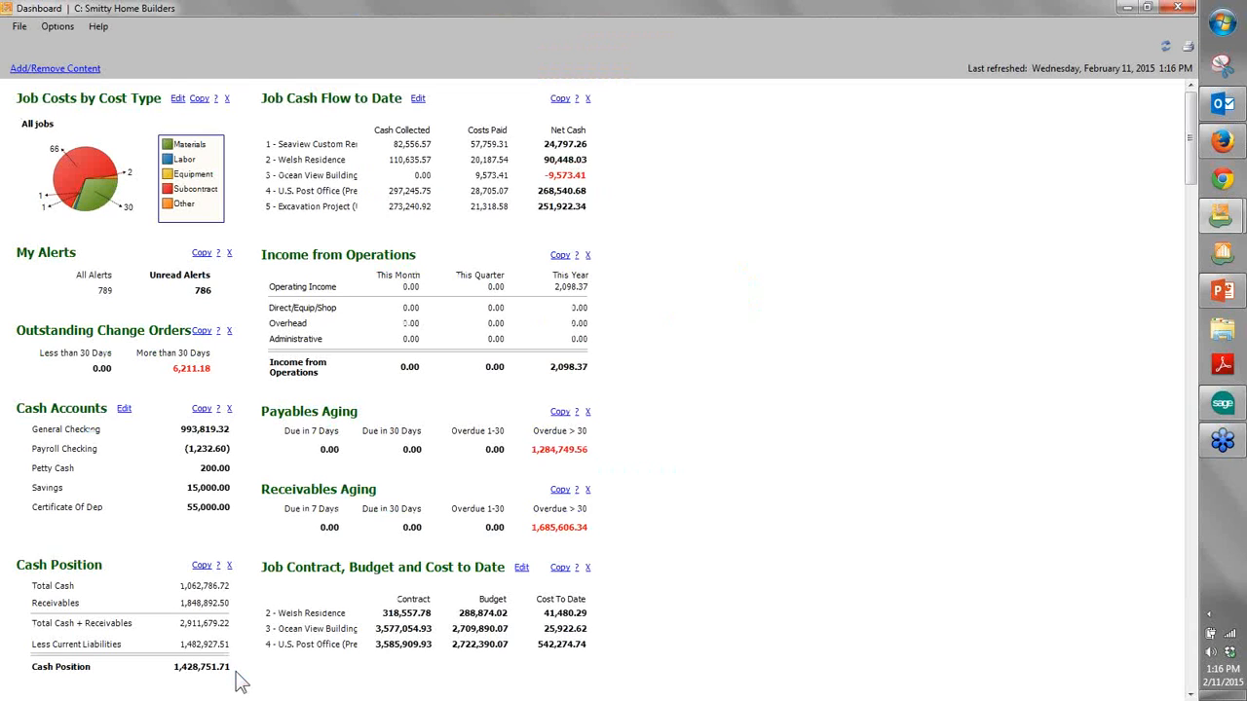
pyautogui.click(68, 70)
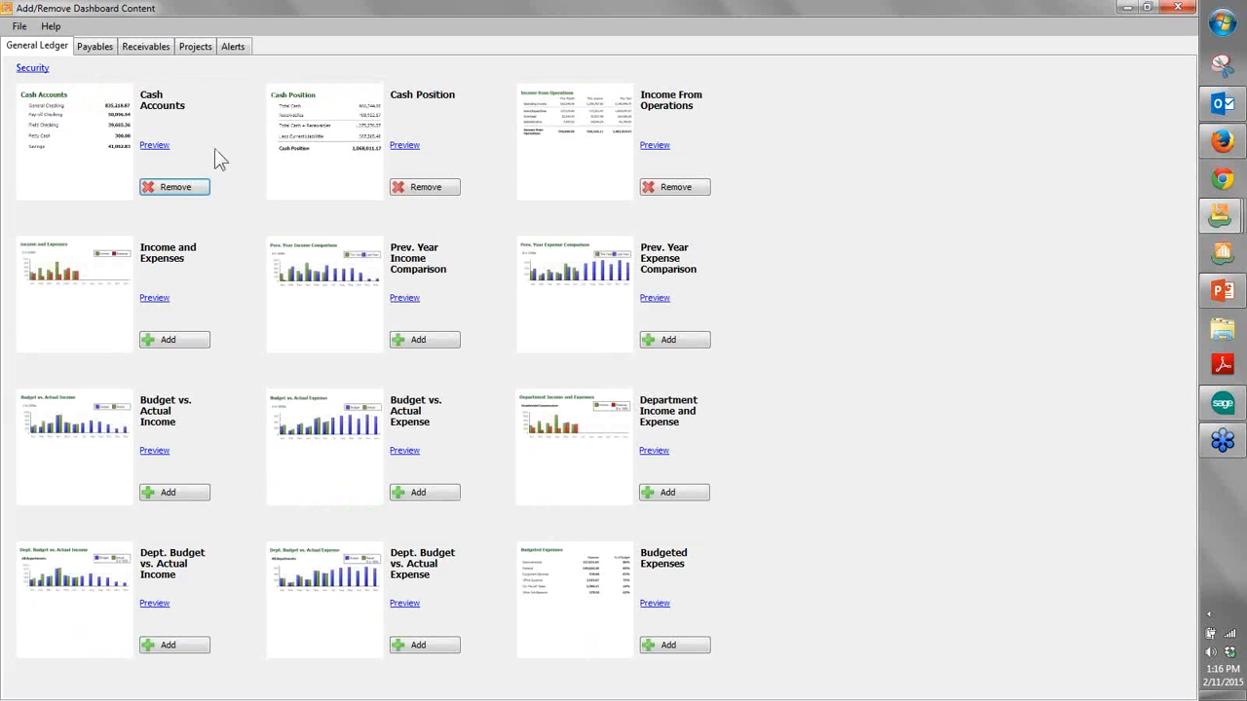
pyautogui.click(197, 48)
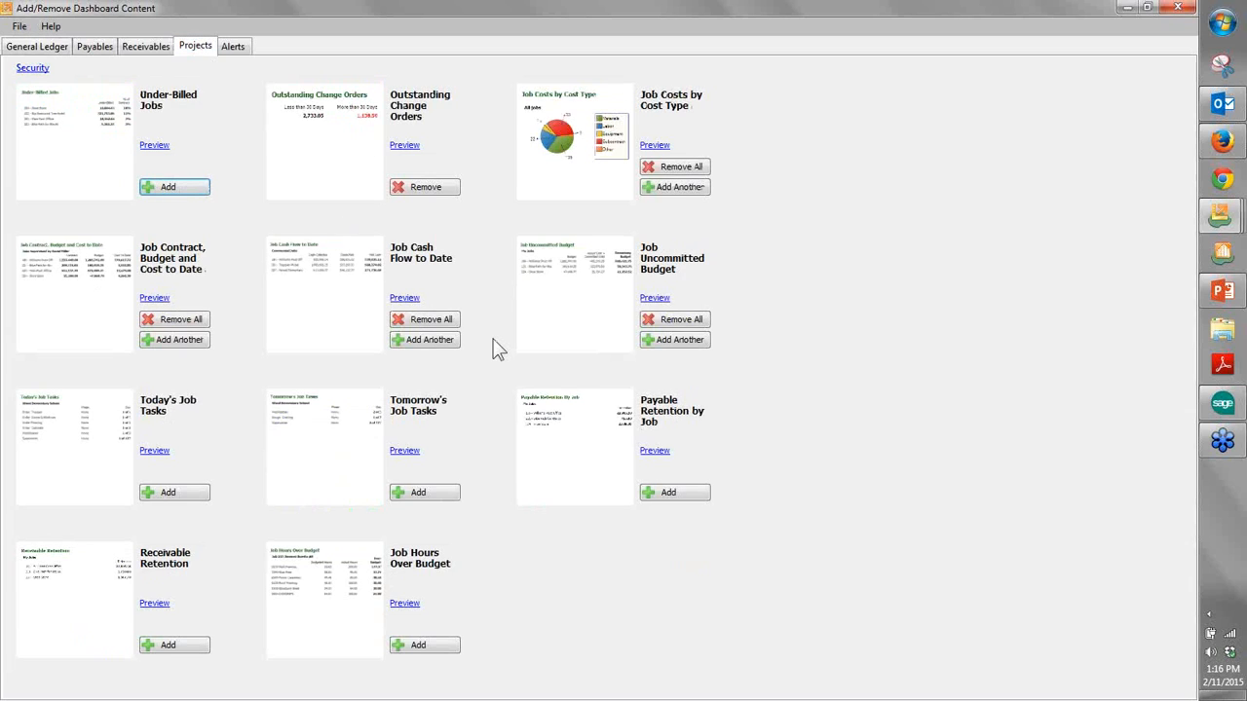
pyautogui.click(157, 48)
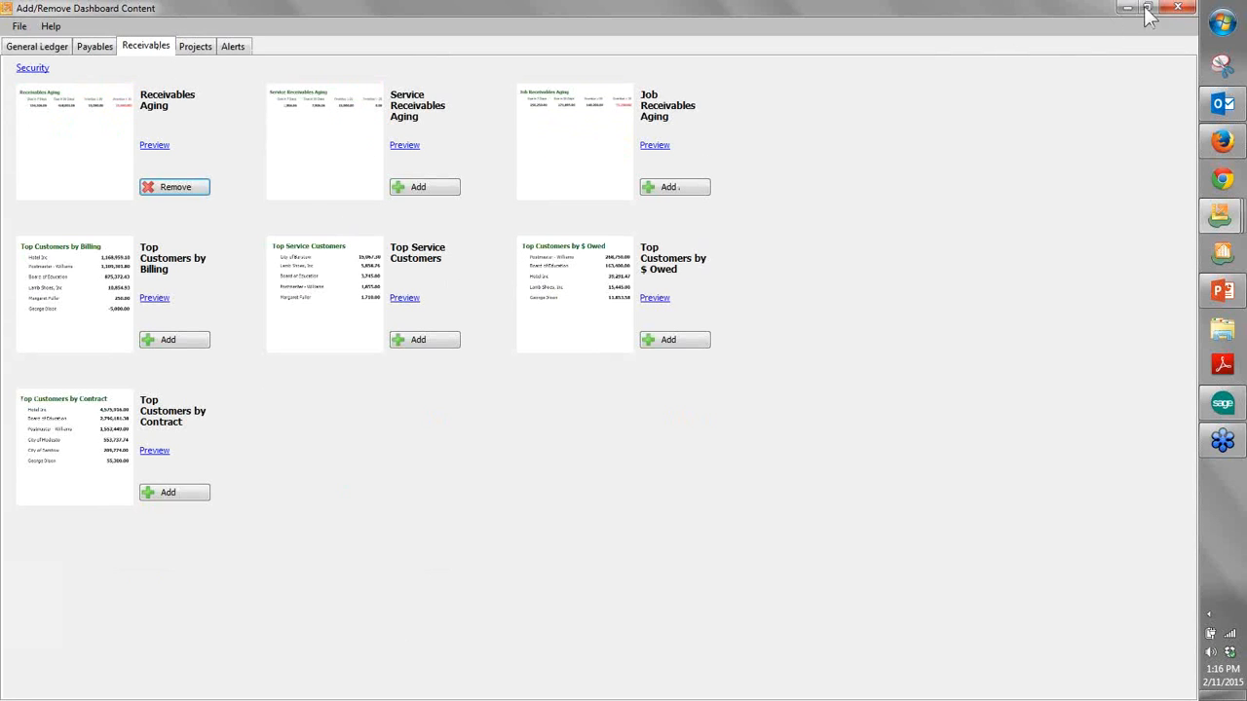
pyautogui.click(1177, 8)
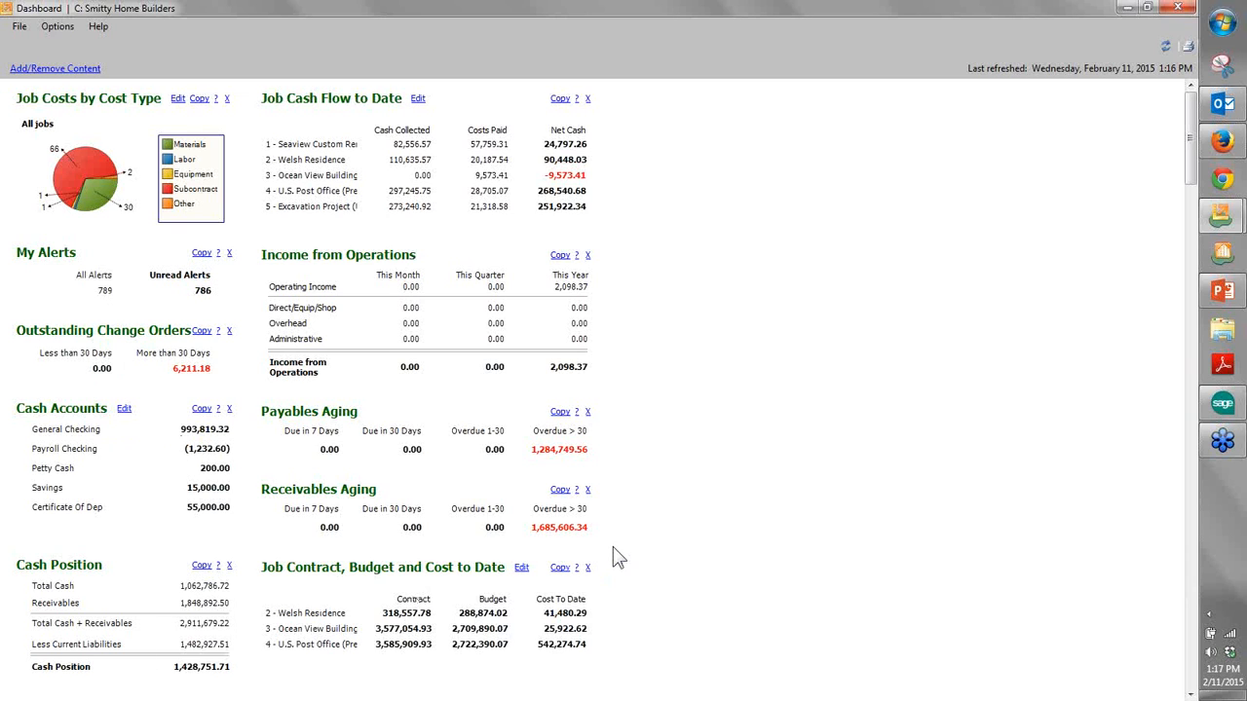
# - Review the dashboard, drill into change orders outstanding more than 30 days down to the Add Bay Window record, and return to the main screen
pyautogui.scroll(-3, 613, 559)
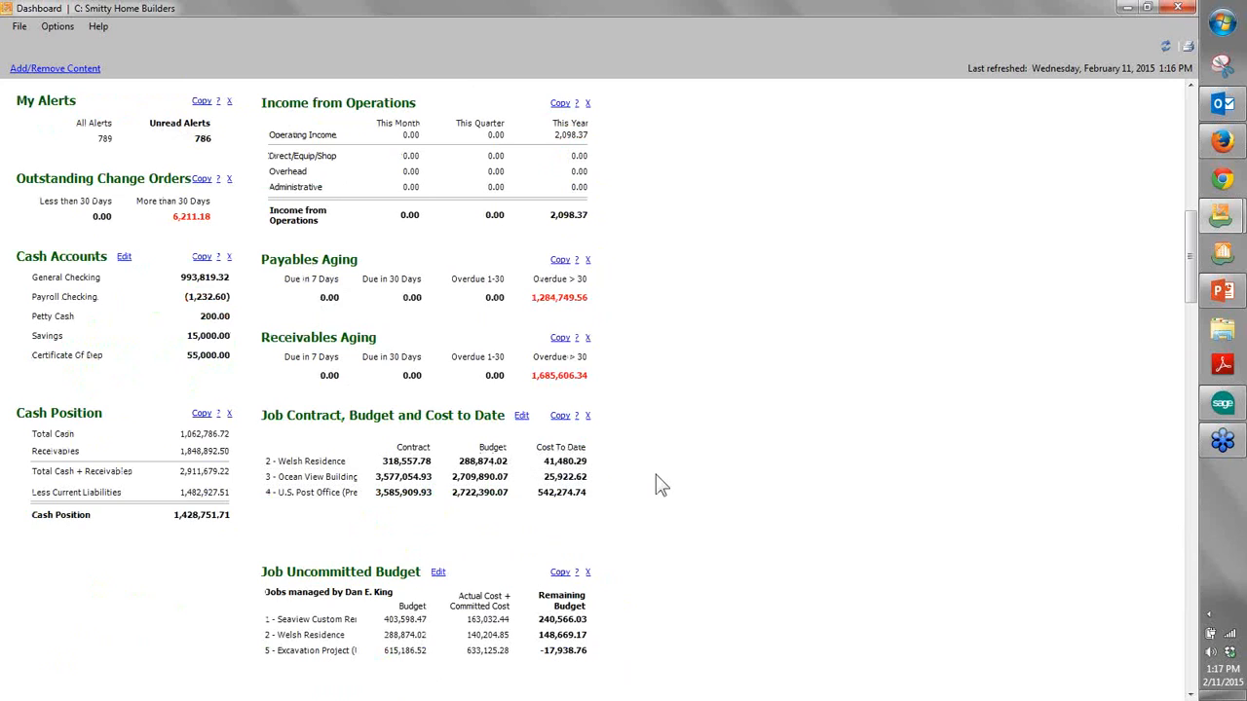
pyautogui.scroll(3, 655, 477)
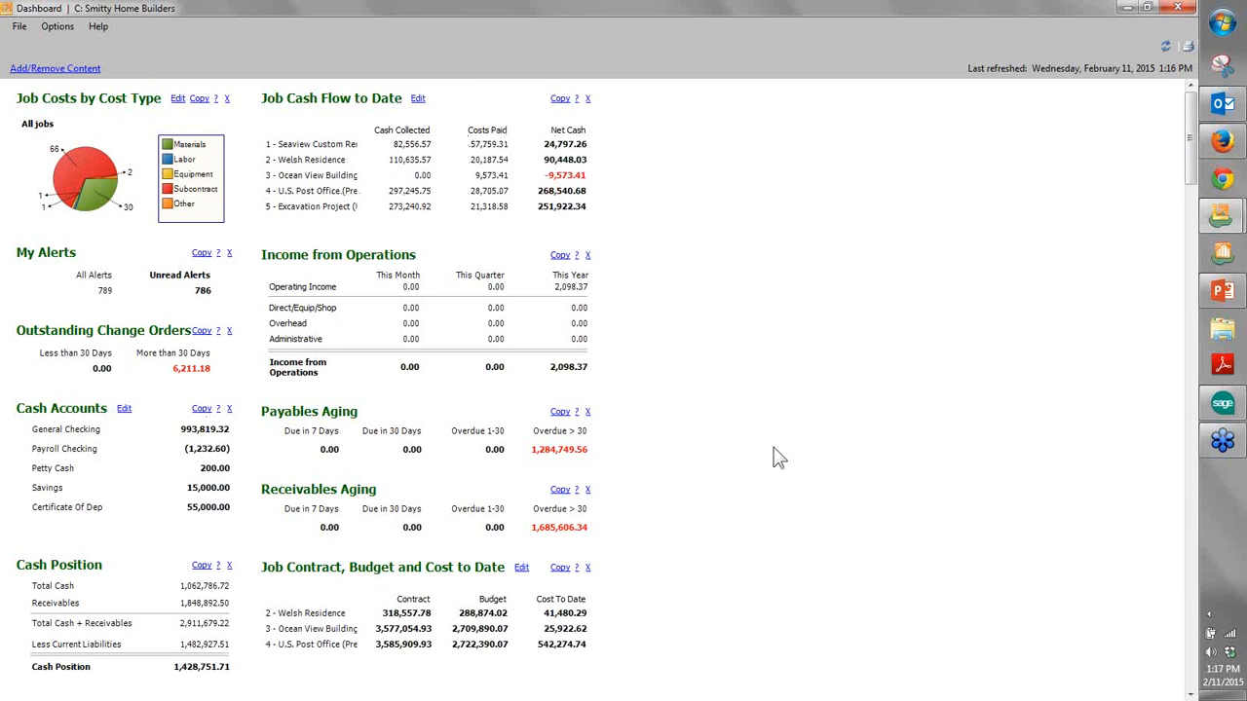
pyautogui.click(171, 357)
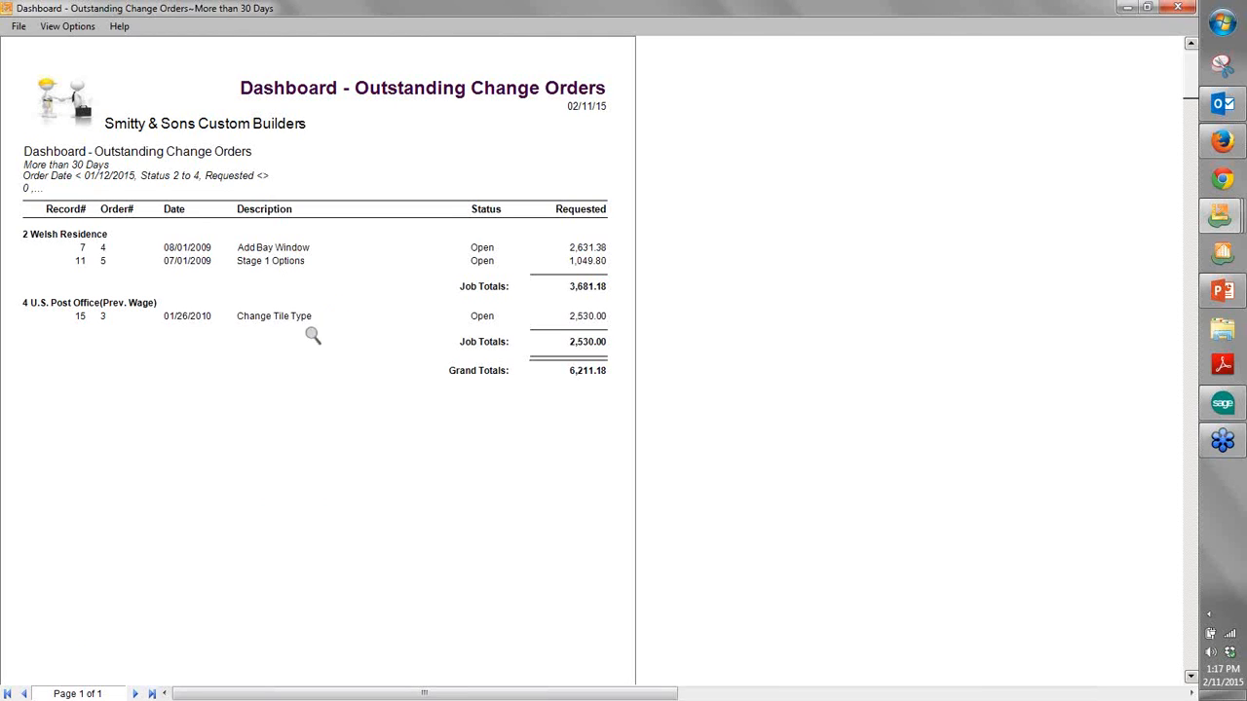
pyautogui.doubleClick(81, 247)
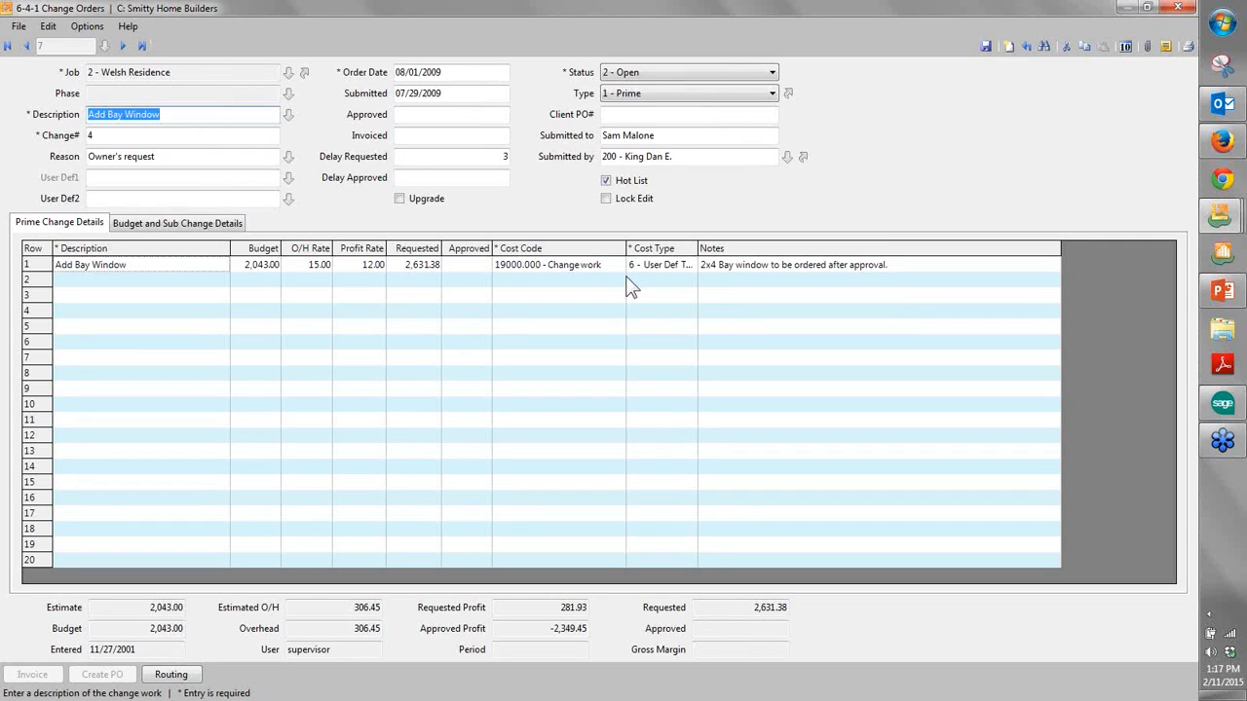
pyautogui.press('Escape')
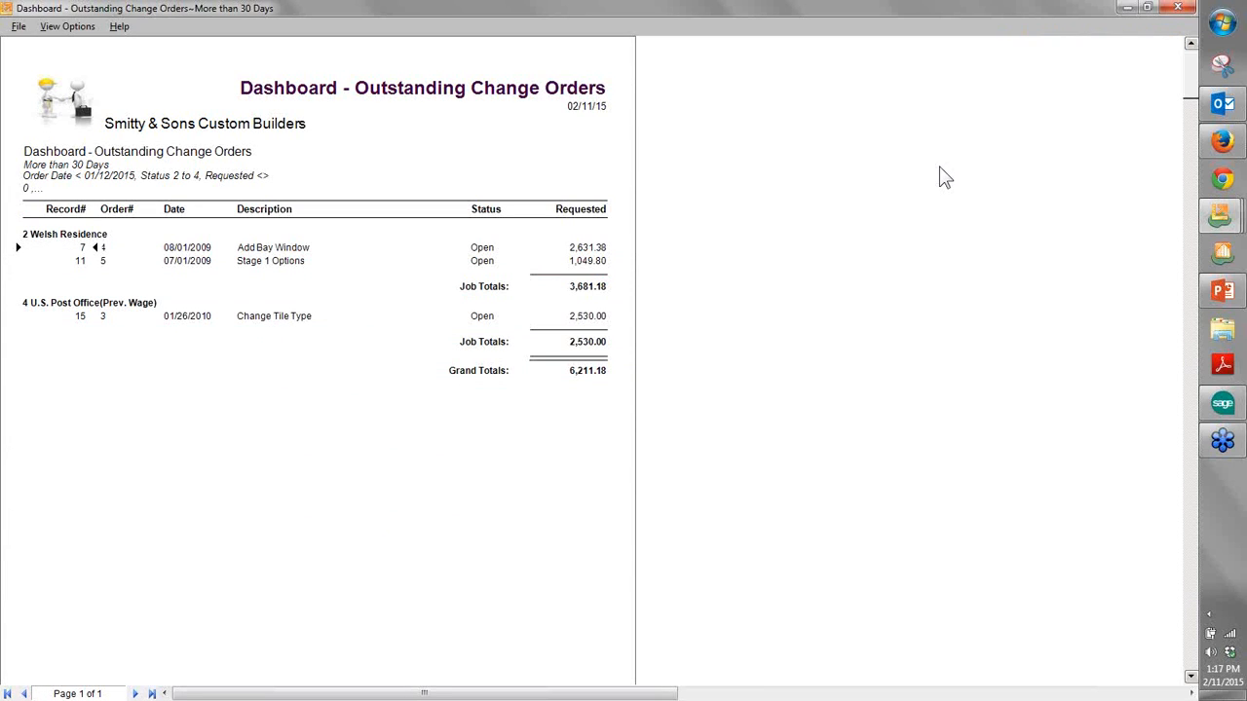
pyautogui.press('Escape')
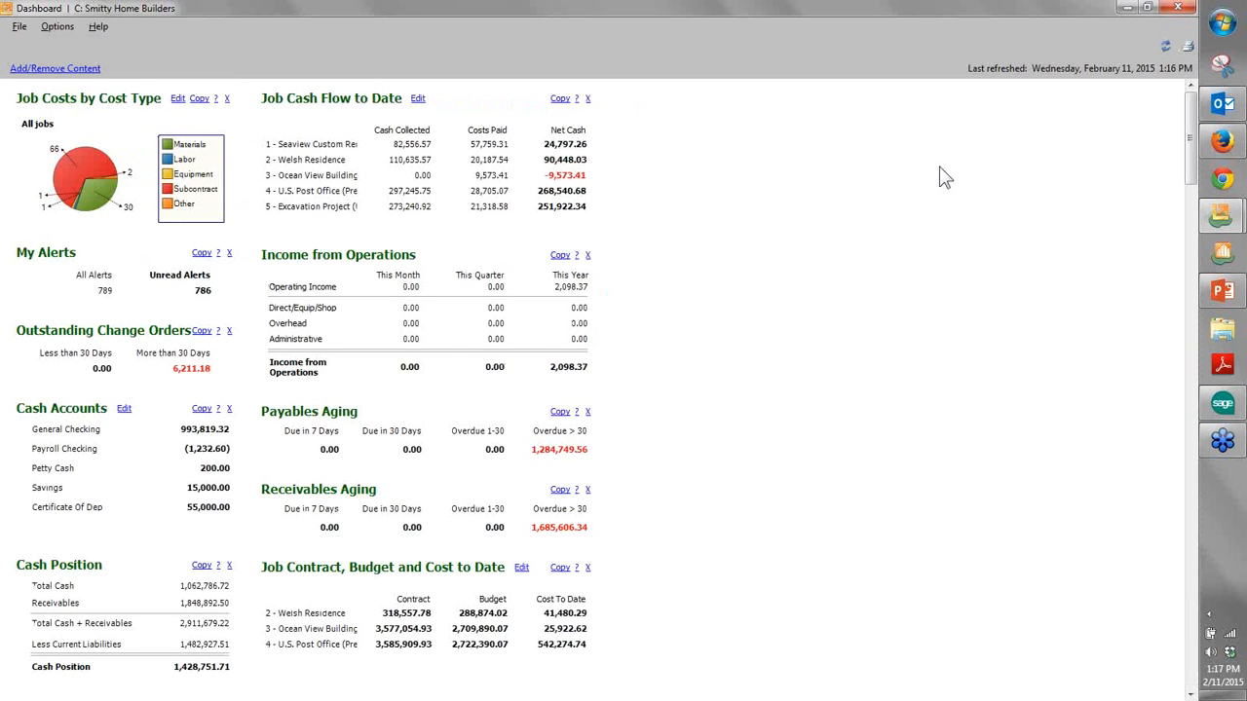
pyautogui.press('Escape')
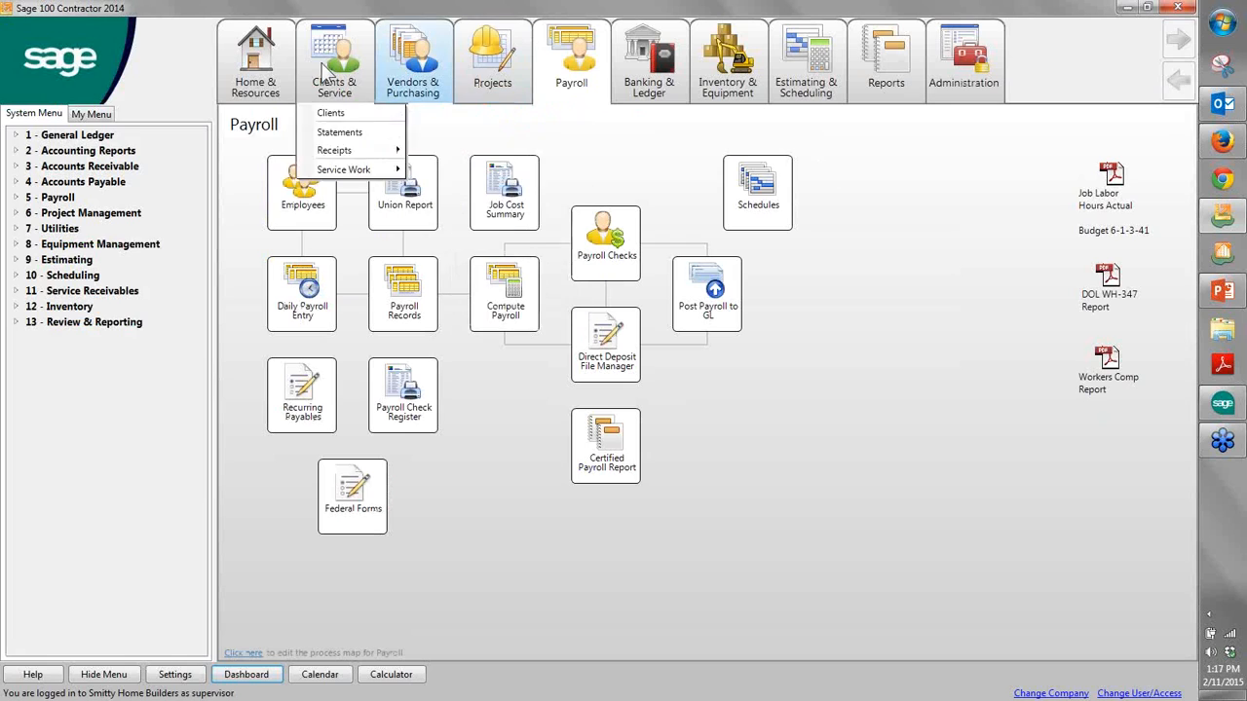
# - Sort the existing takeoffs by last edited date and open the 3001 - 123 Maple Lot takeoff
pyautogui.click(285, 49)
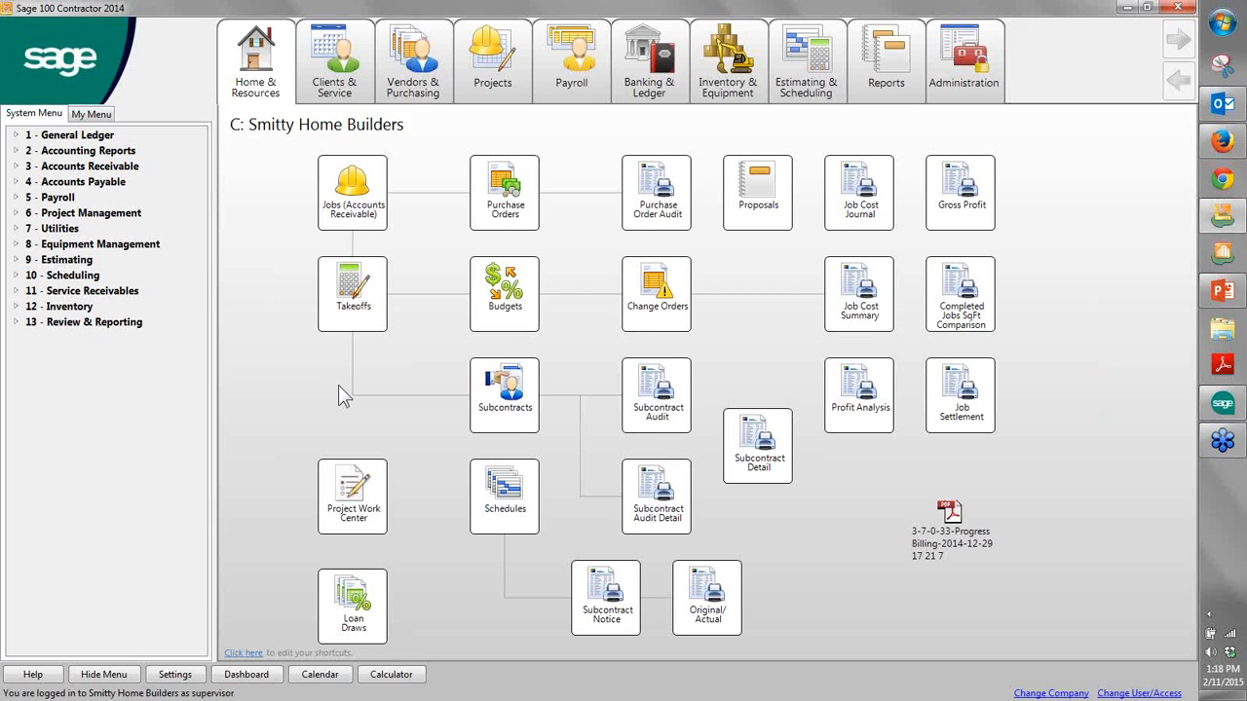
pyautogui.click(370, 296)
pyautogui.click(339, 77)
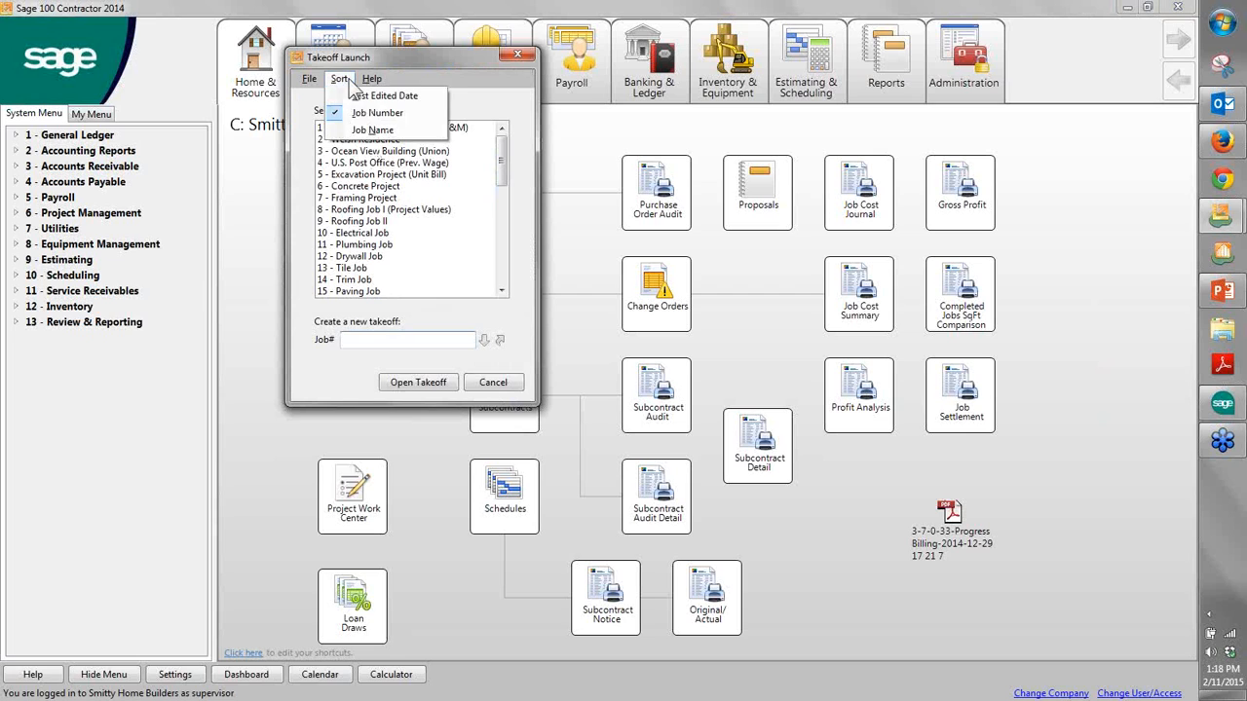
pyautogui.click(384, 95)
pyautogui.doubleClick(390, 128)
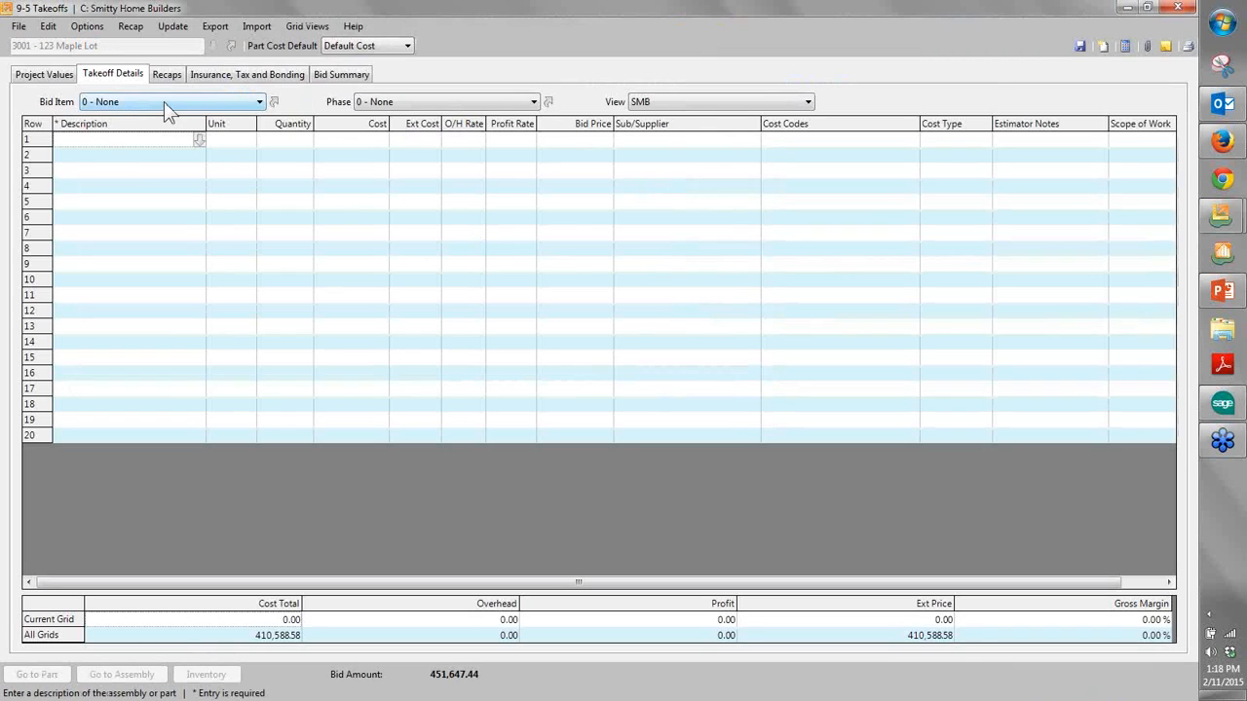
# - Show the 1 - Base House bid item and examine its takeoff lines from sitework through plumbing bids
pyautogui.click(164, 102)
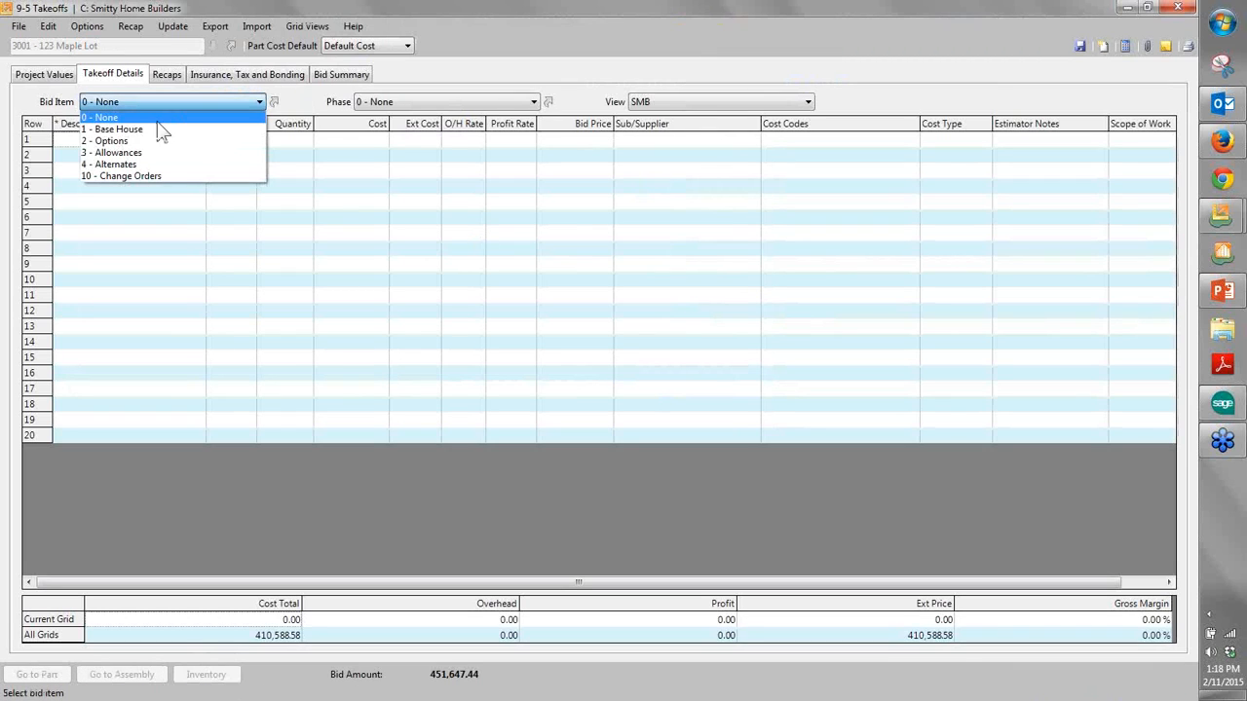
pyautogui.click(154, 131)
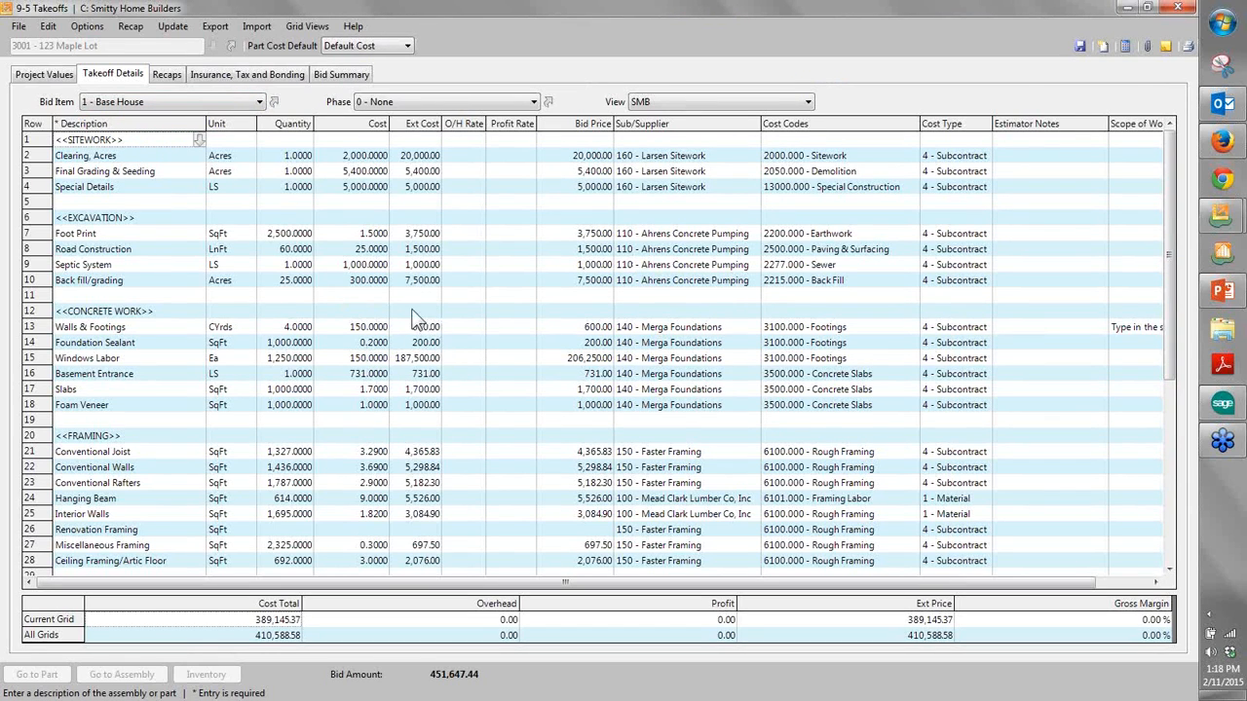
pyautogui.scroll(-2, 380, 308)
pyautogui.scroll(2, 372, 309)
pyautogui.scroll(-5, 136, 408)
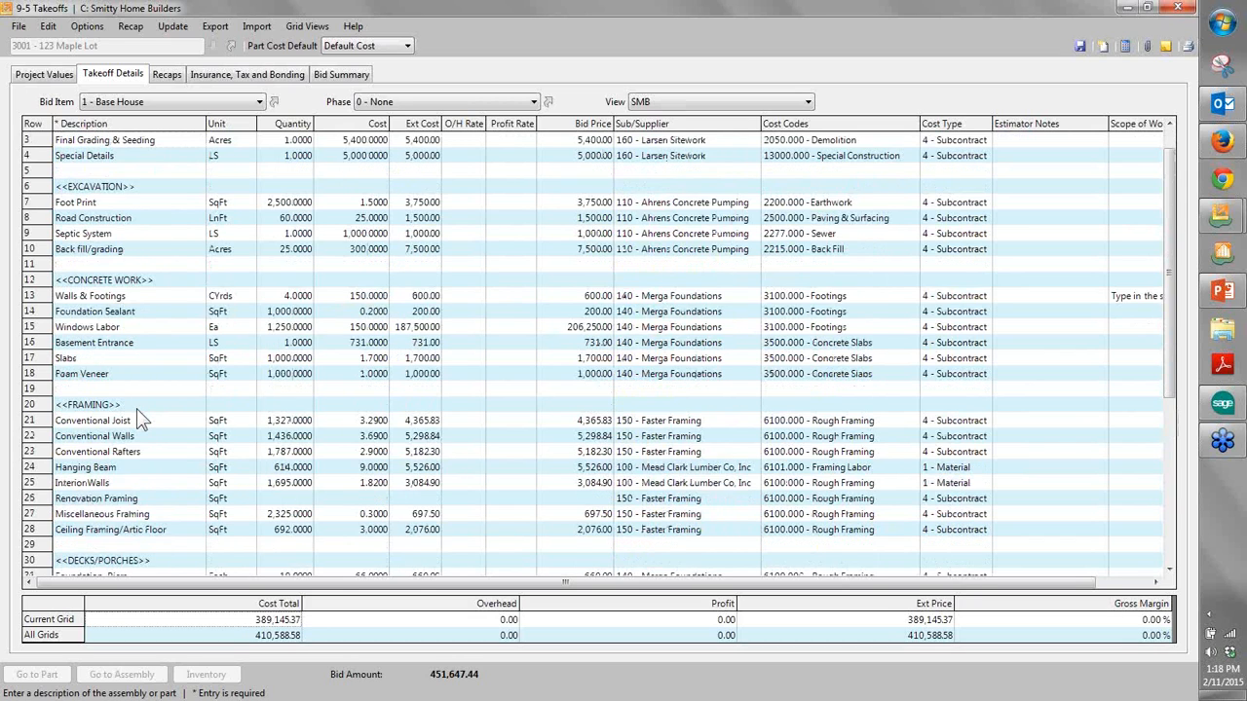
pyautogui.scroll(-2, 122, 429)
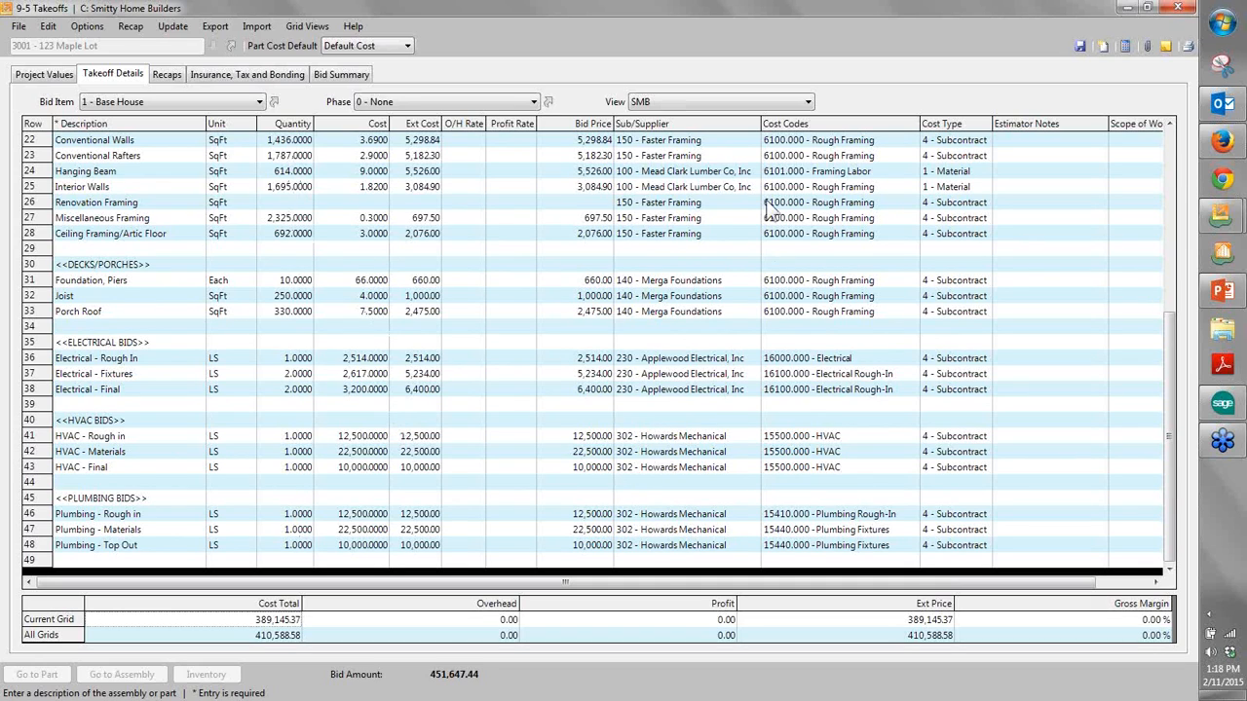
# - Examine the bid prices, cost codes, cost types and subcontractors/suppliers of the Base House lines, and close the takeoff
pyautogui.moveTo(596, 153); pyautogui.dragTo(604, 335)
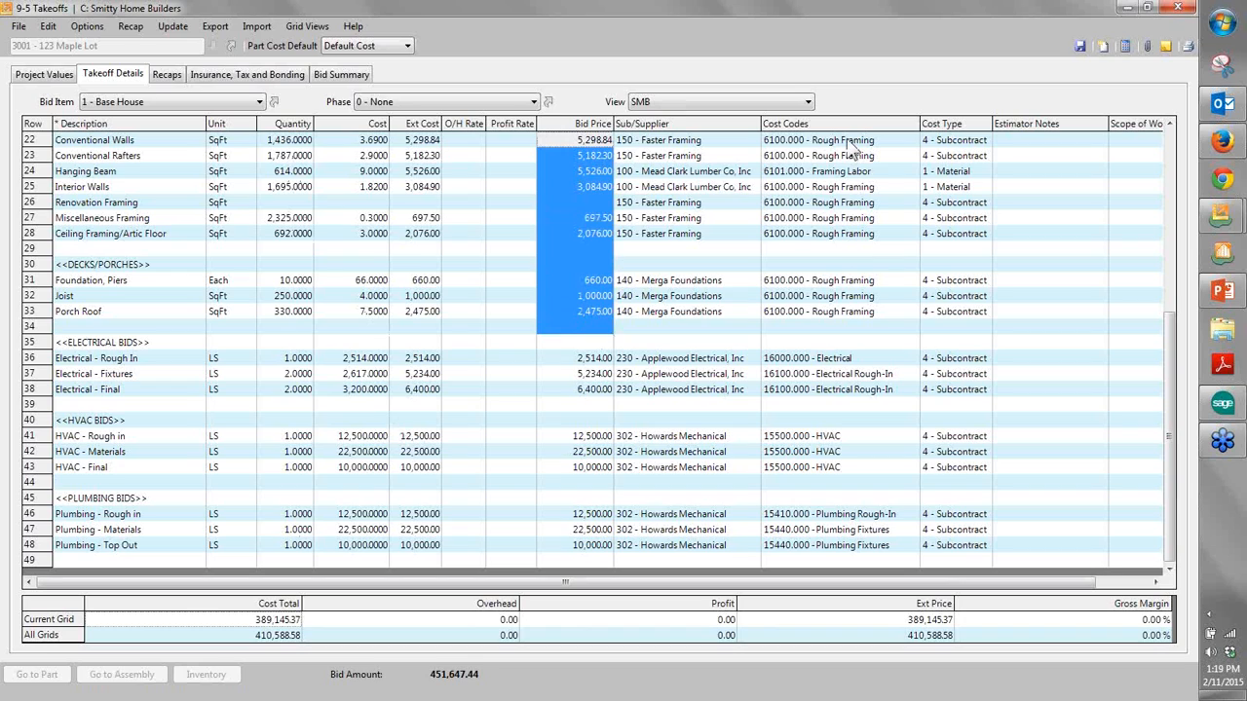
pyautogui.moveTo(849, 156); pyautogui.dragTo(960, 404)
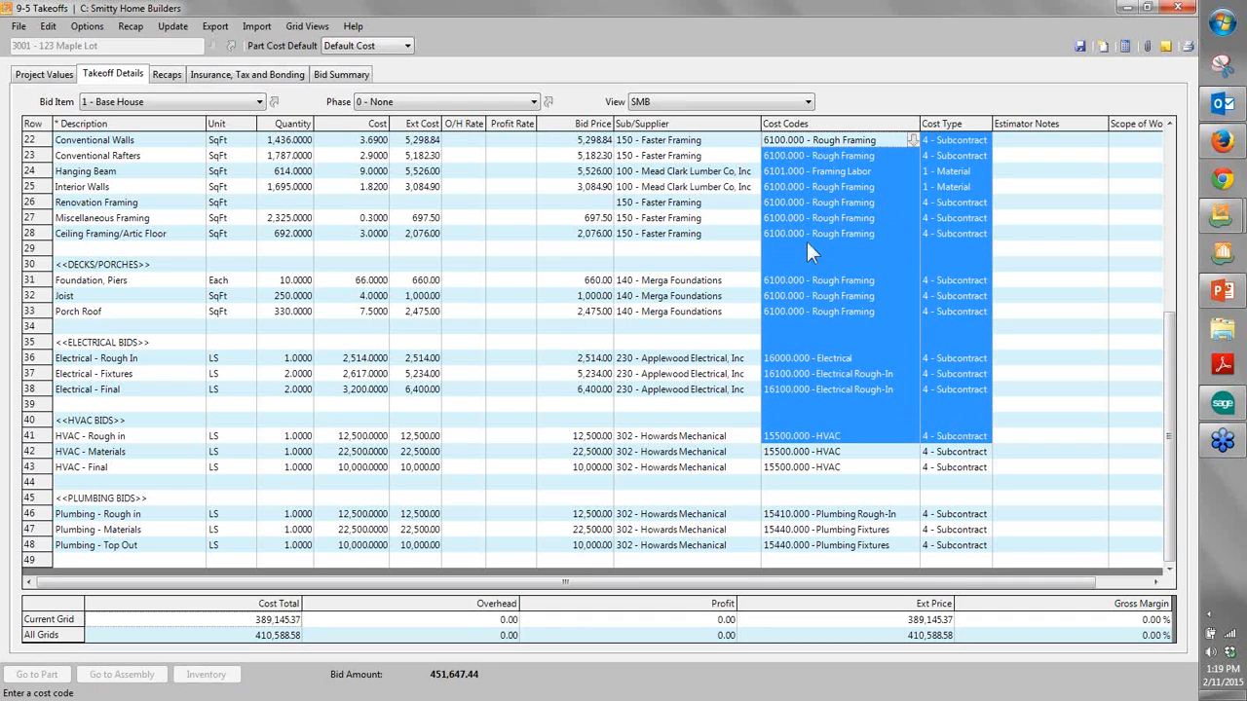
pyautogui.moveTo(686, 143); pyautogui.dragTo(704, 492)
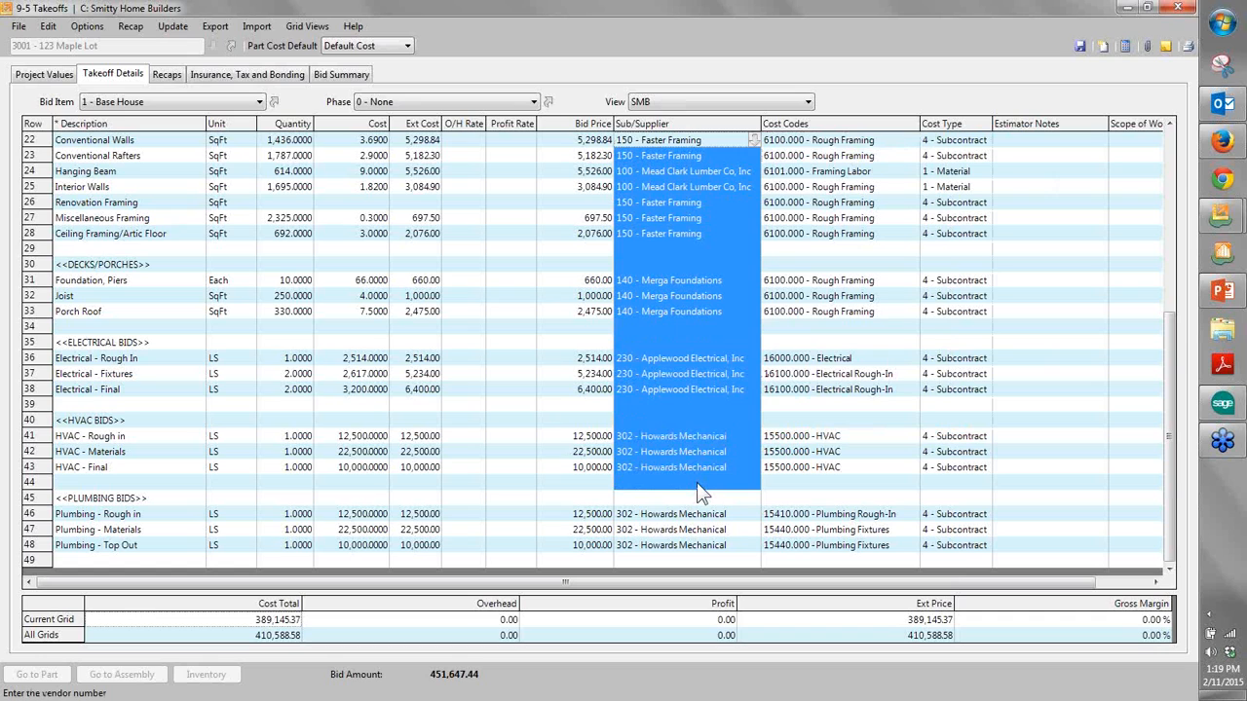
pyautogui.click(362, 220)
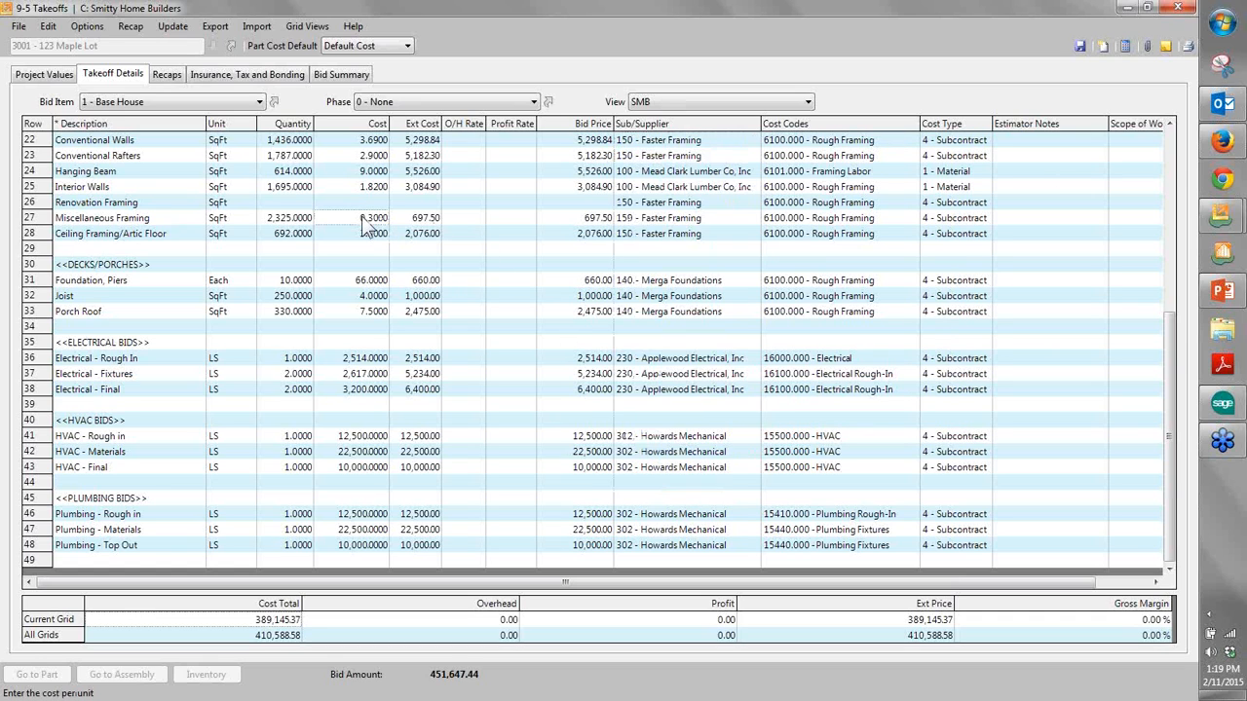
pyautogui.scroll(7, 363, 222)
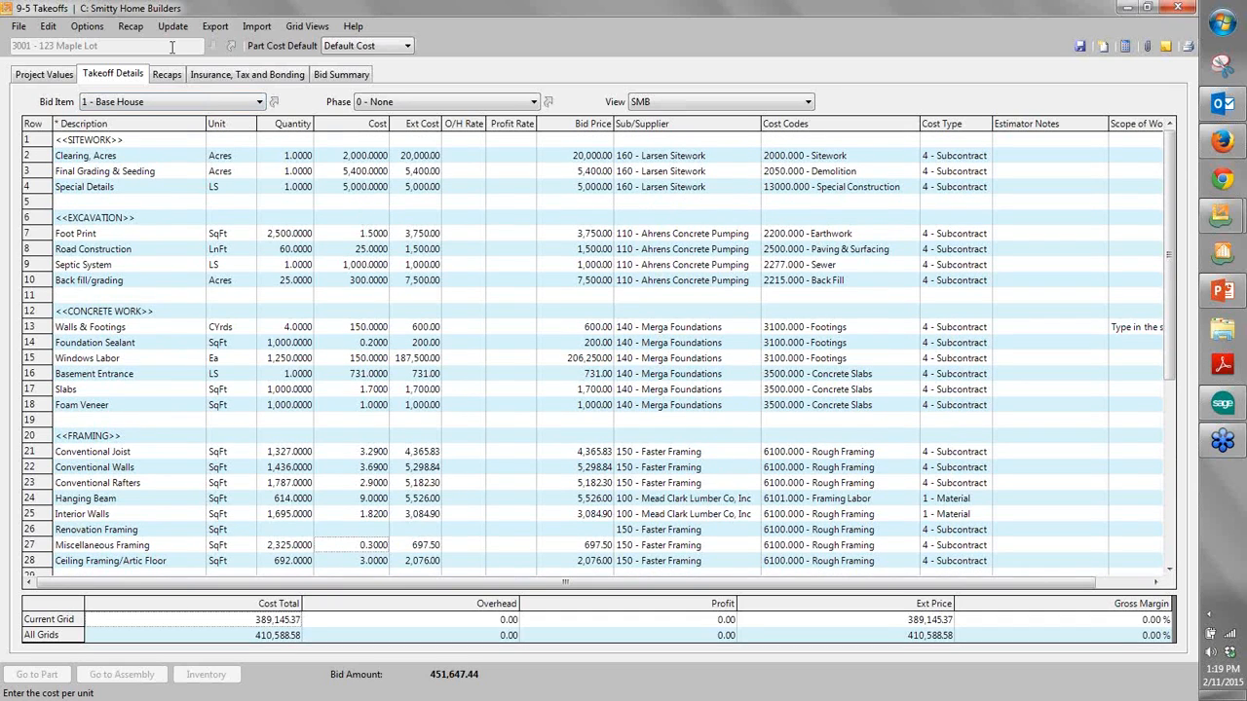
pyautogui.click(1180, 9)
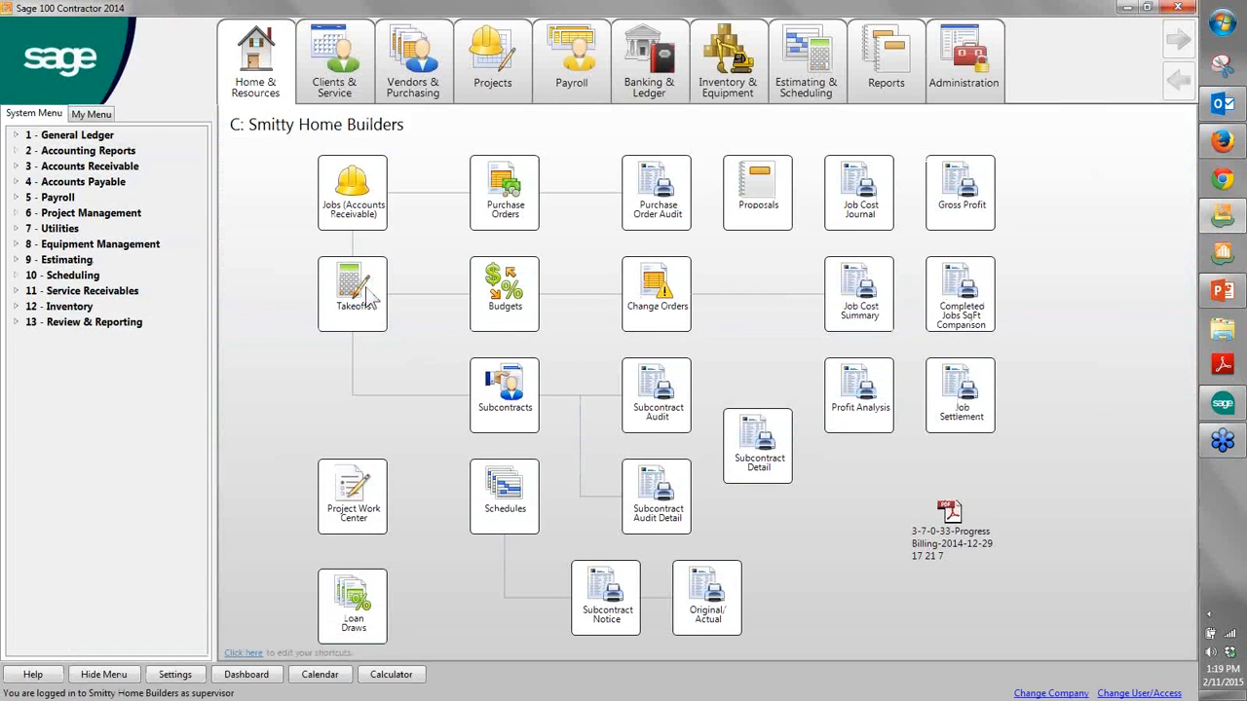
# - Create a new takeoff for job 5000
pyautogui.click(362, 292)
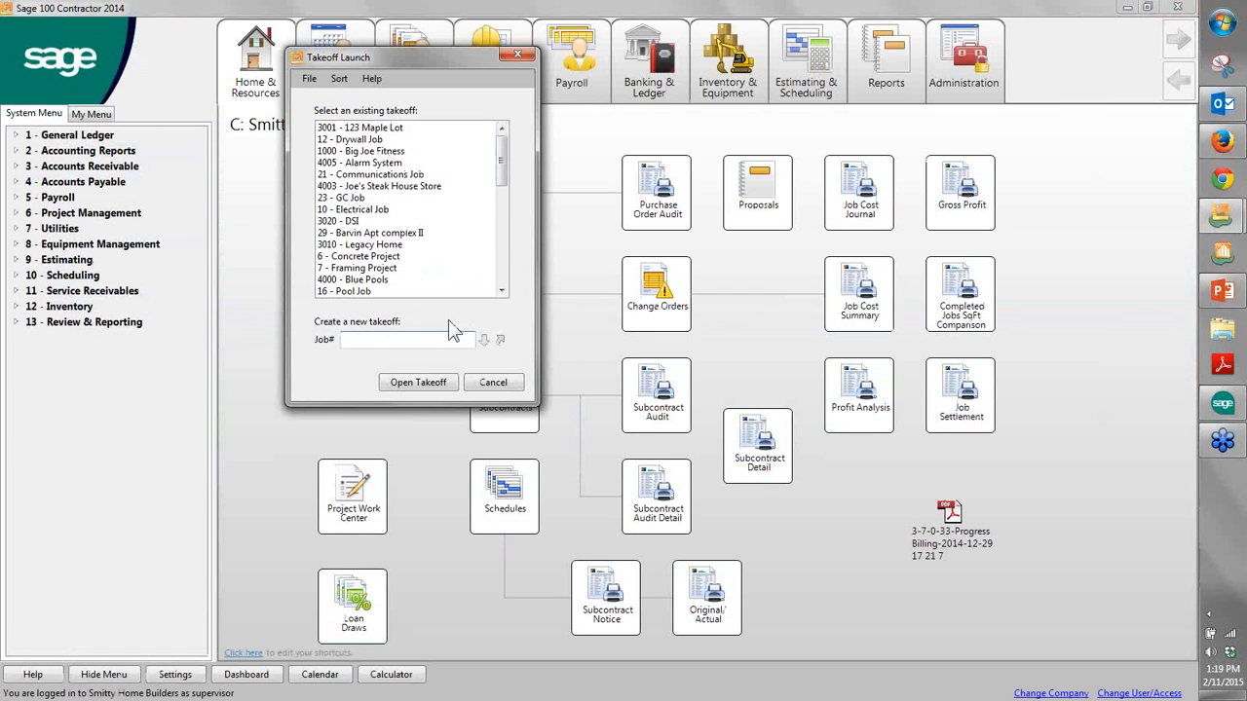
pyautogui.click(436, 345)
pyautogui.write('5000')
pyautogui.press('Return')
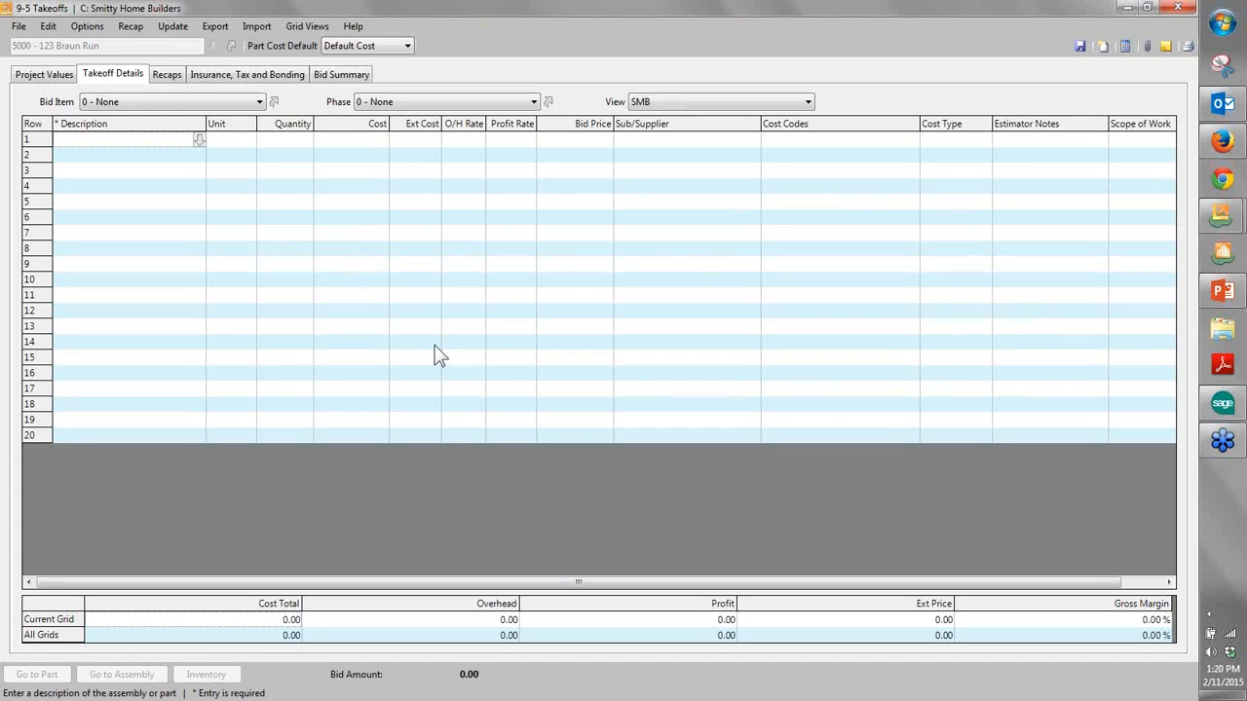
# - Import the Residence.Takeoff file into the 5000 - 123 Braun Run takeoff
pyautogui.click(260, 29)
pyautogui.click(272, 57)
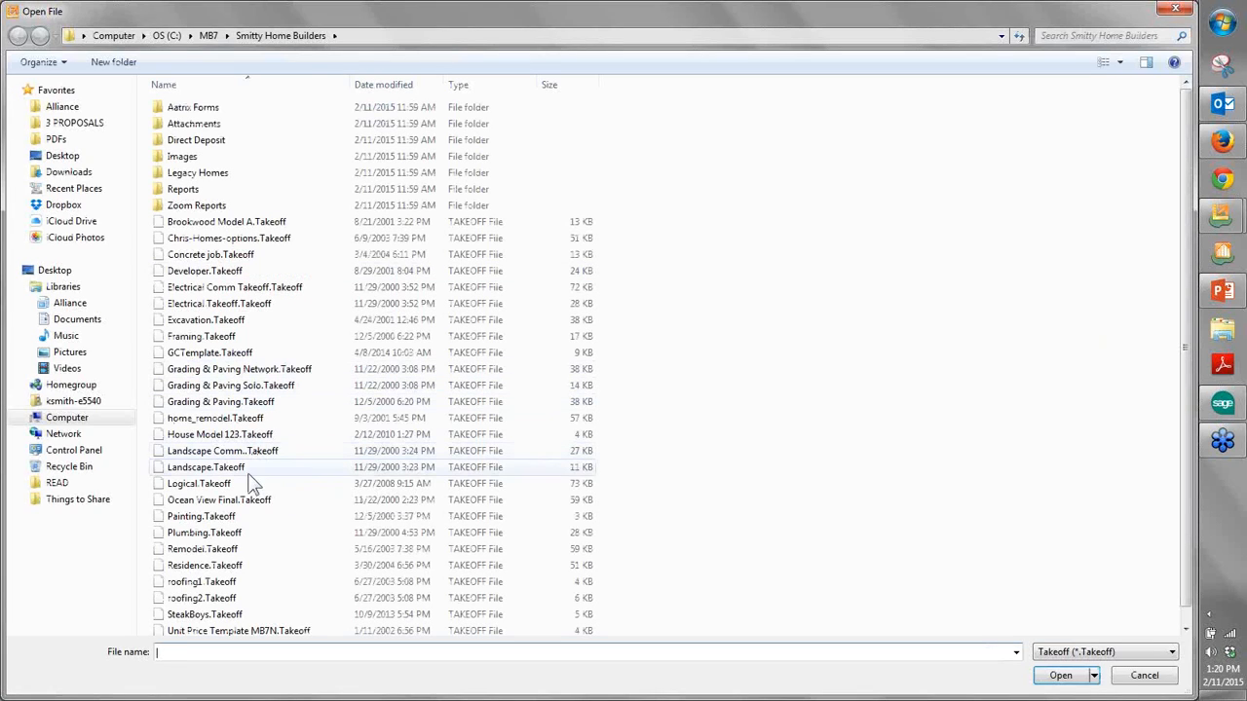
pyautogui.click(232, 569)
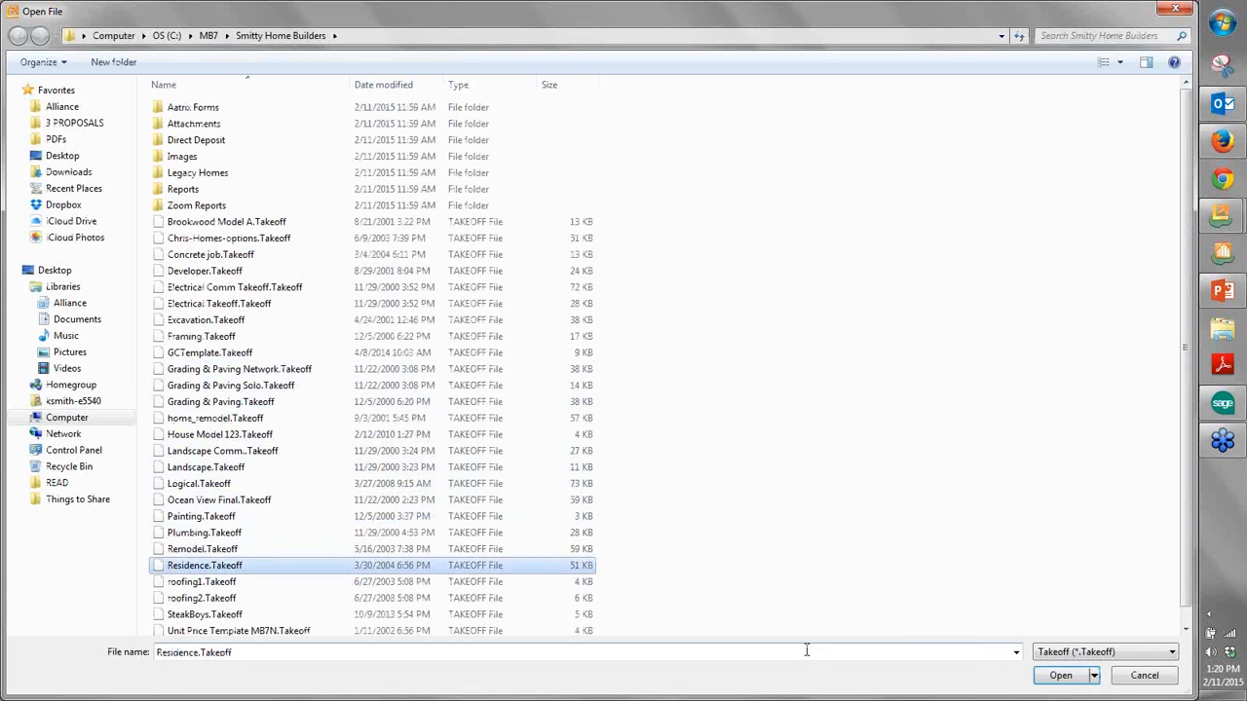
pyautogui.click(1060, 675)
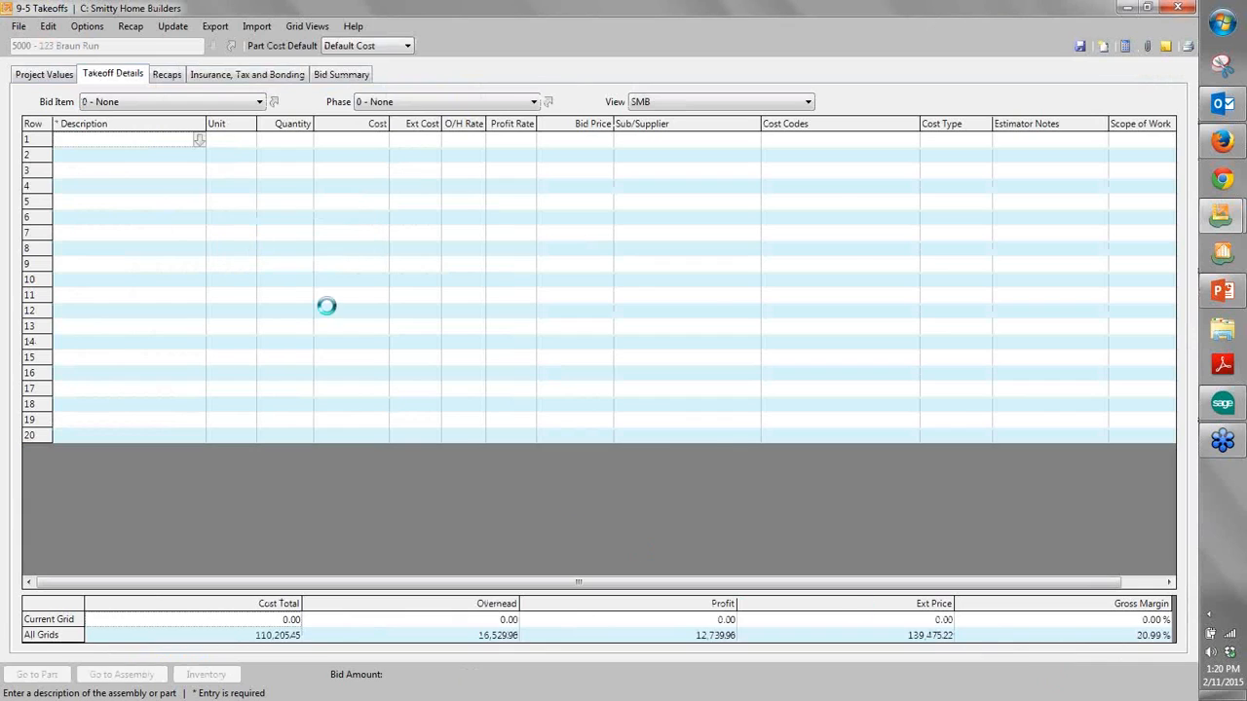
pyautogui.click(657, 412)
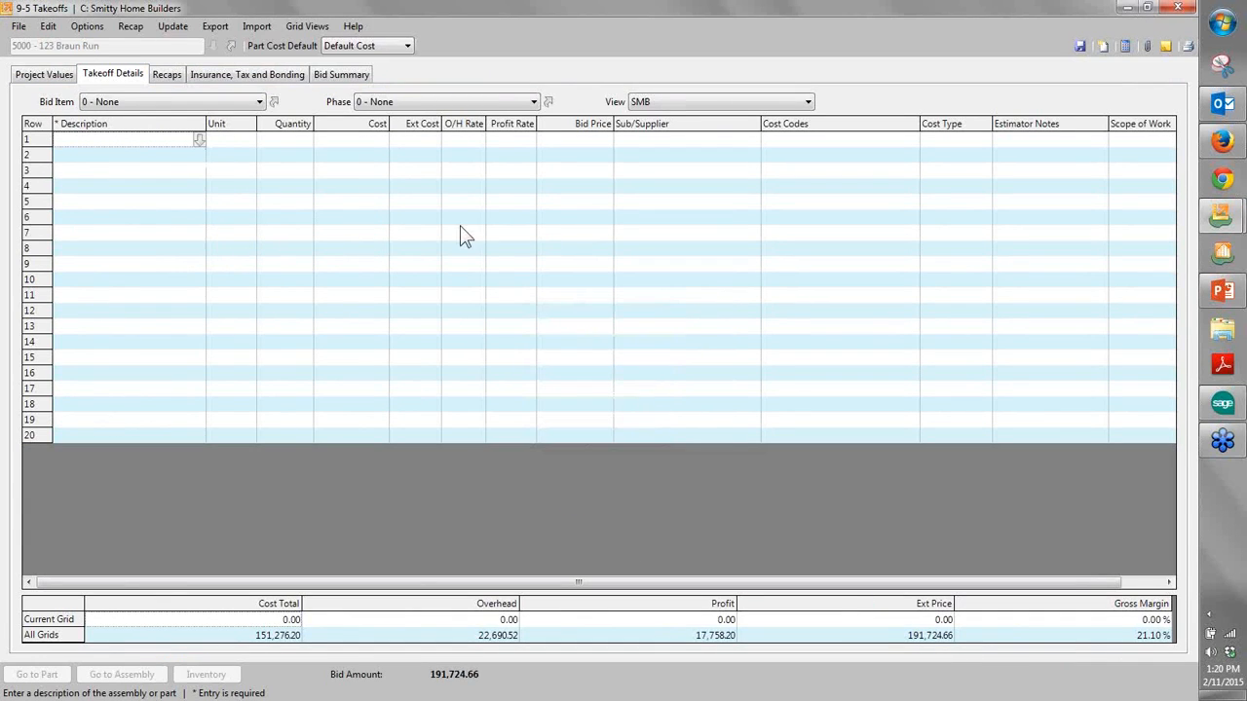
# - Examine the imported takeoff lines of the 1000 - GENERAL CONDITIONS and 2000 - SITEWORK bid items
pyautogui.click(226, 103)
pyautogui.click(195, 131)
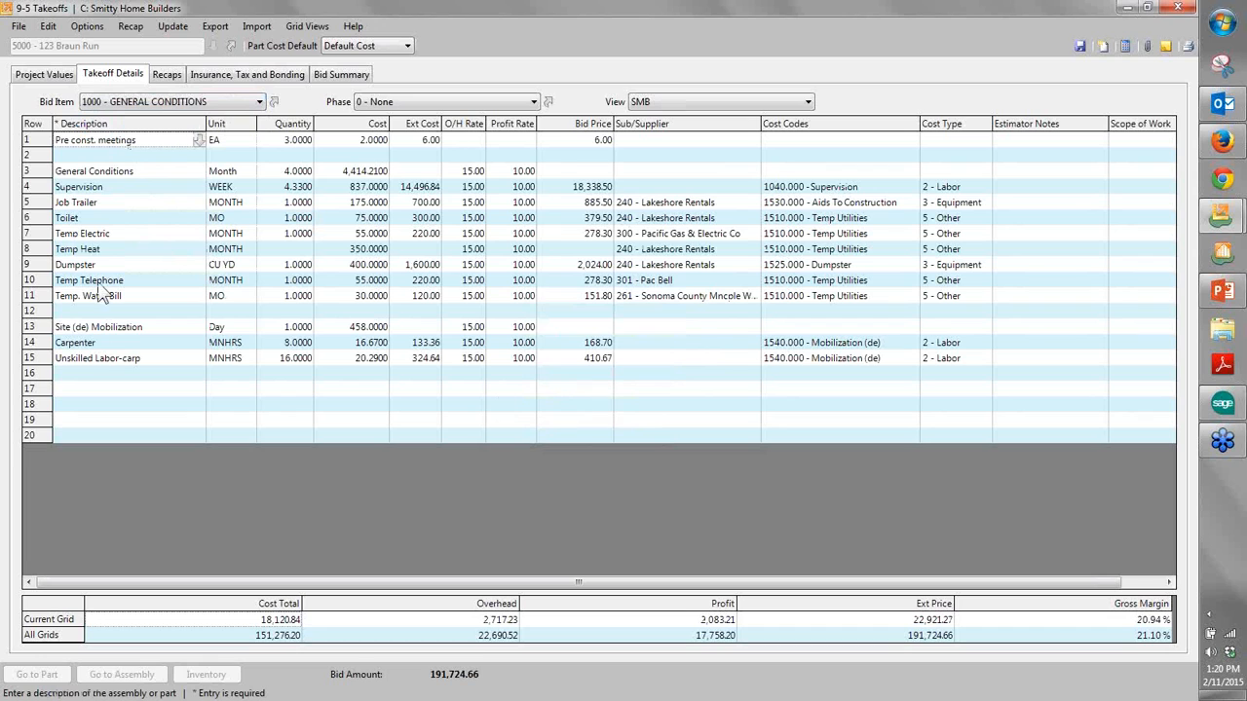
pyautogui.click(109, 105)
pyautogui.click(112, 143)
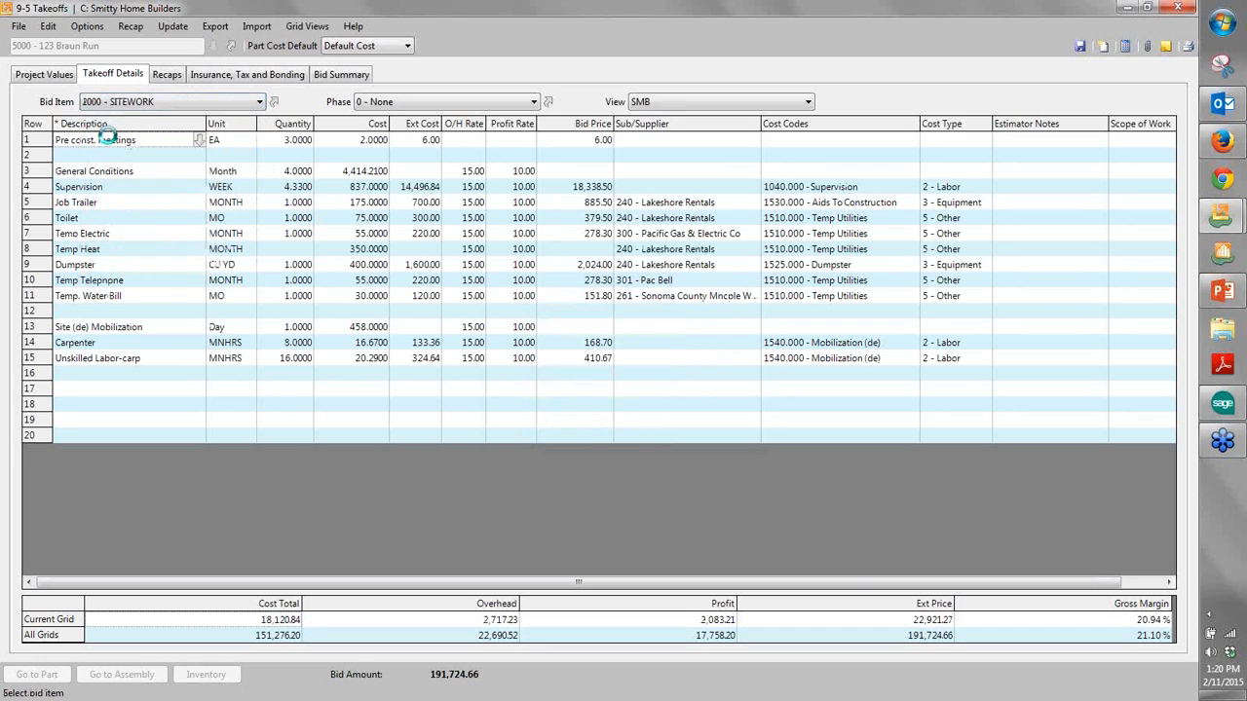
pyautogui.scroll(-1, 208, 292)
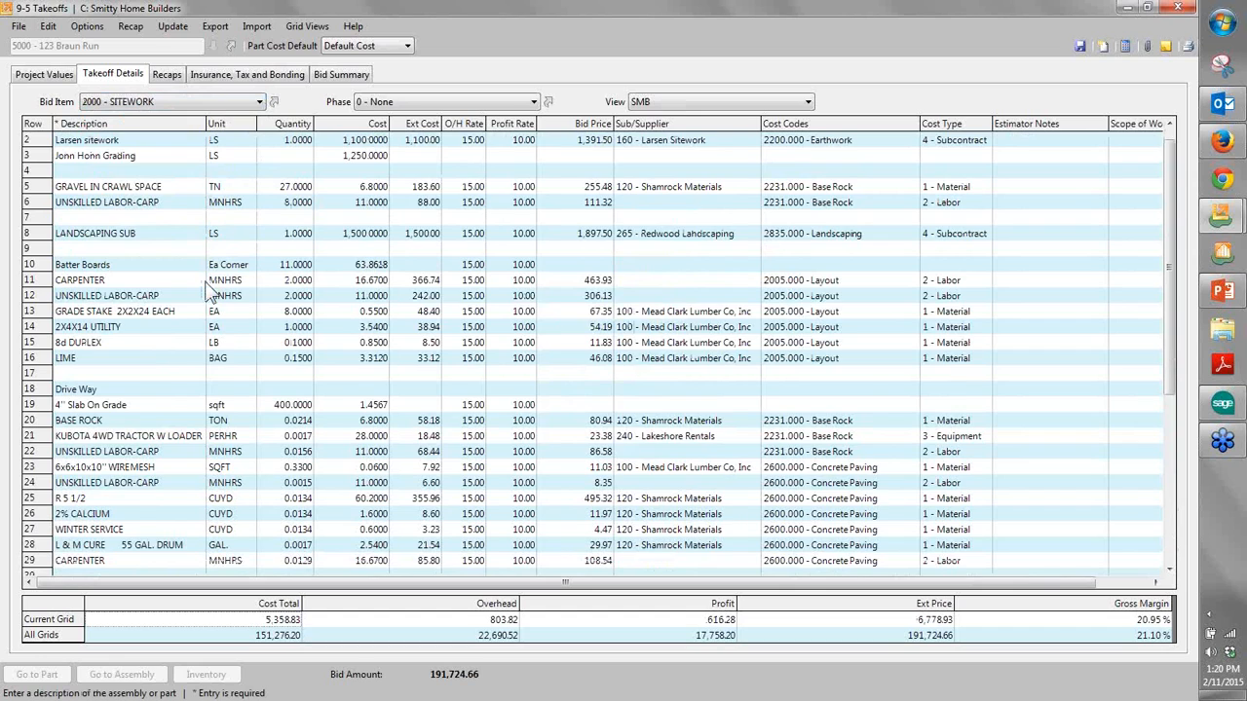
pyautogui.scroll(1, 207, 292)
# - Show the 3000 - CONCRETE WORK bid item and examine its assemblies and parts
pyautogui.click(199, 101)
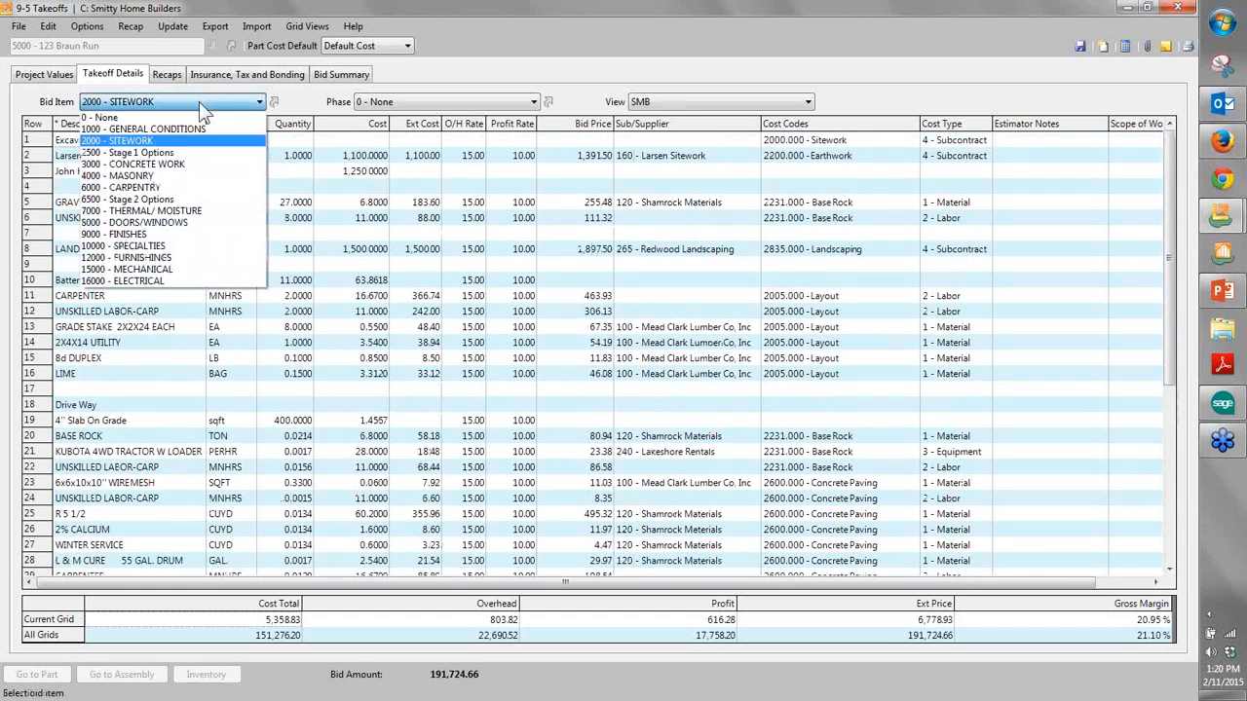
pyautogui.click(168, 164)
pyautogui.scroll(-2, 190, 224)
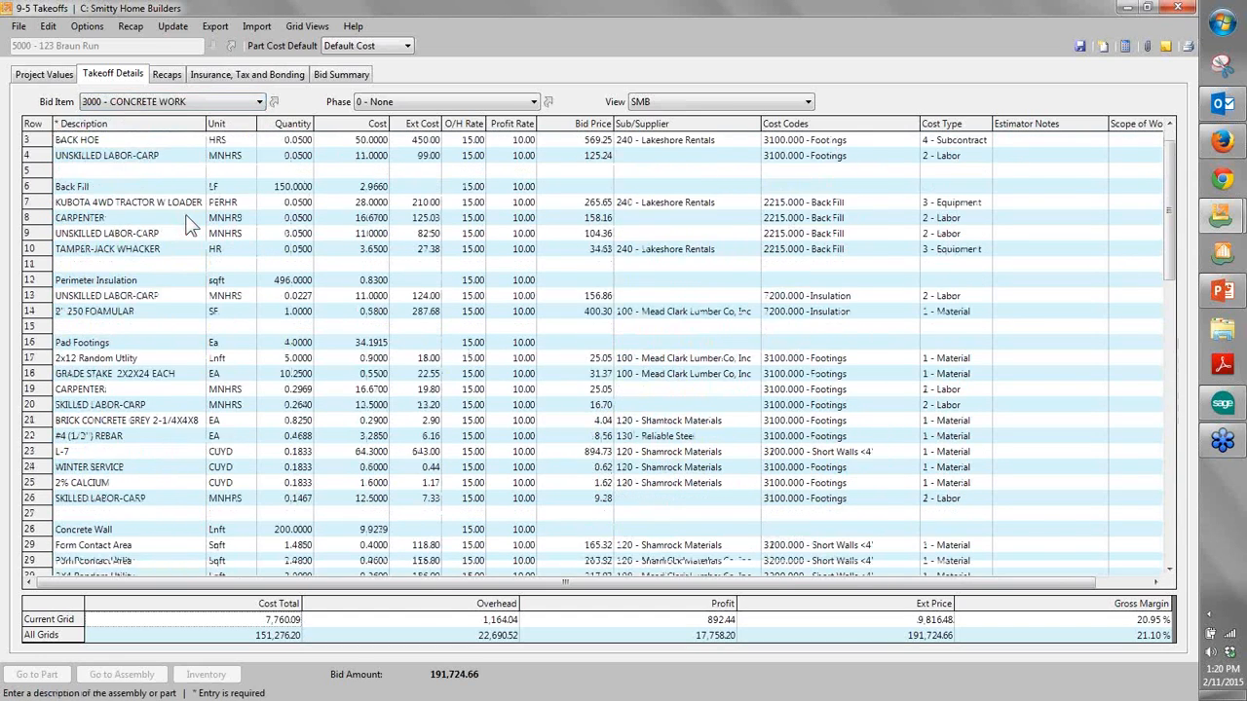
pyautogui.scroll(-5, 190, 224)
pyautogui.scroll(7, 190, 229)
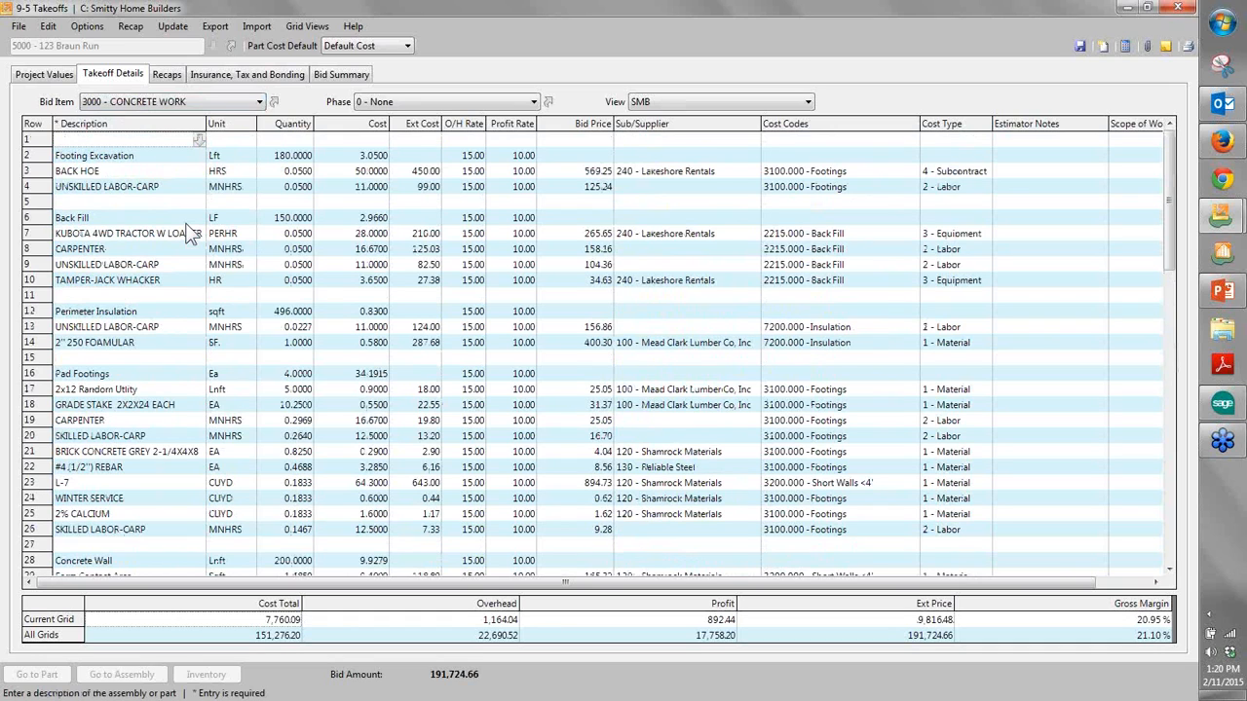
# - Return to the 2000 - SITEWORK bid item and examine the driveway's 4" Slab On Grade quantity and its component lines from BASE ROCK to CARPENTER
pyautogui.click(168, 101)
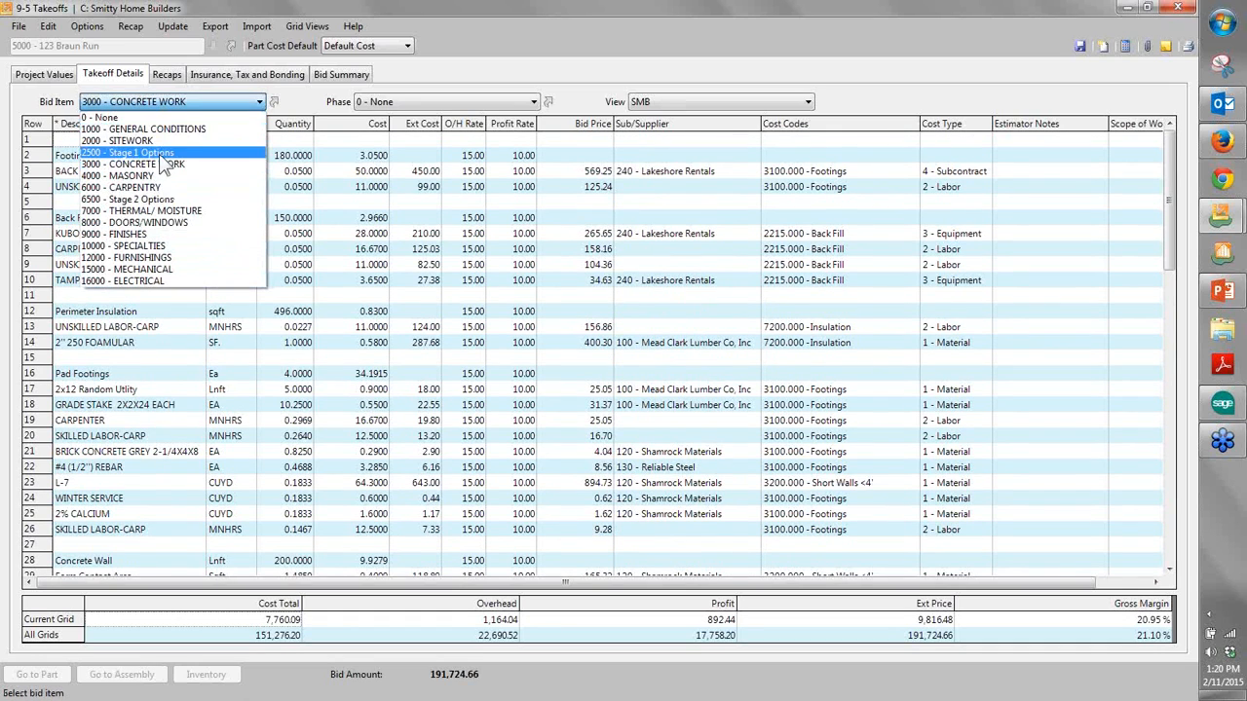
pyautogui.click(137, 141)
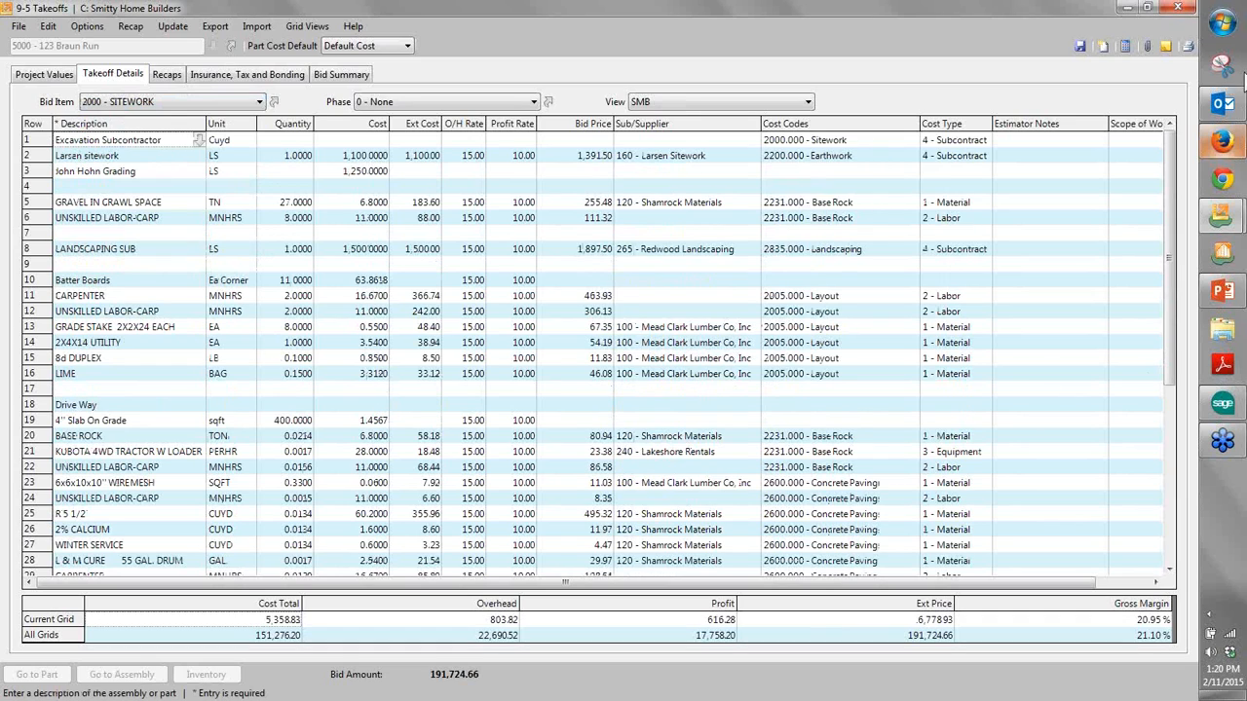
pyautogui.click(248, 426)
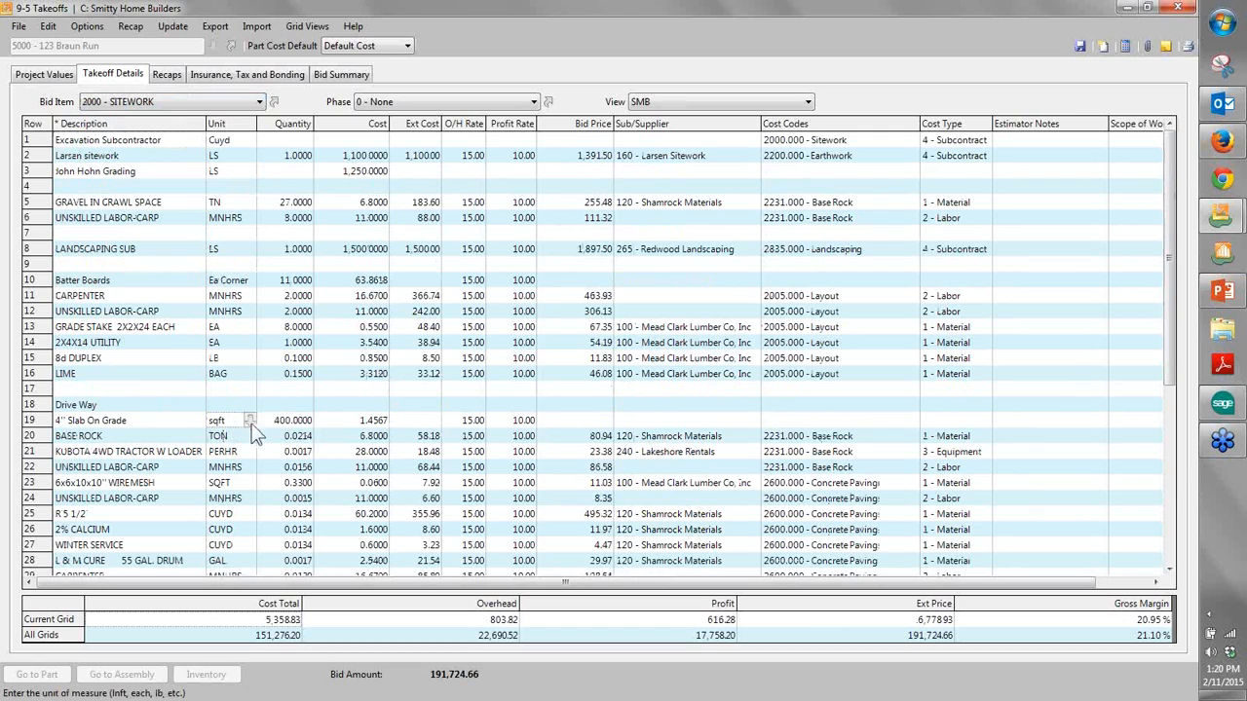
pyautogui.press('Tab')
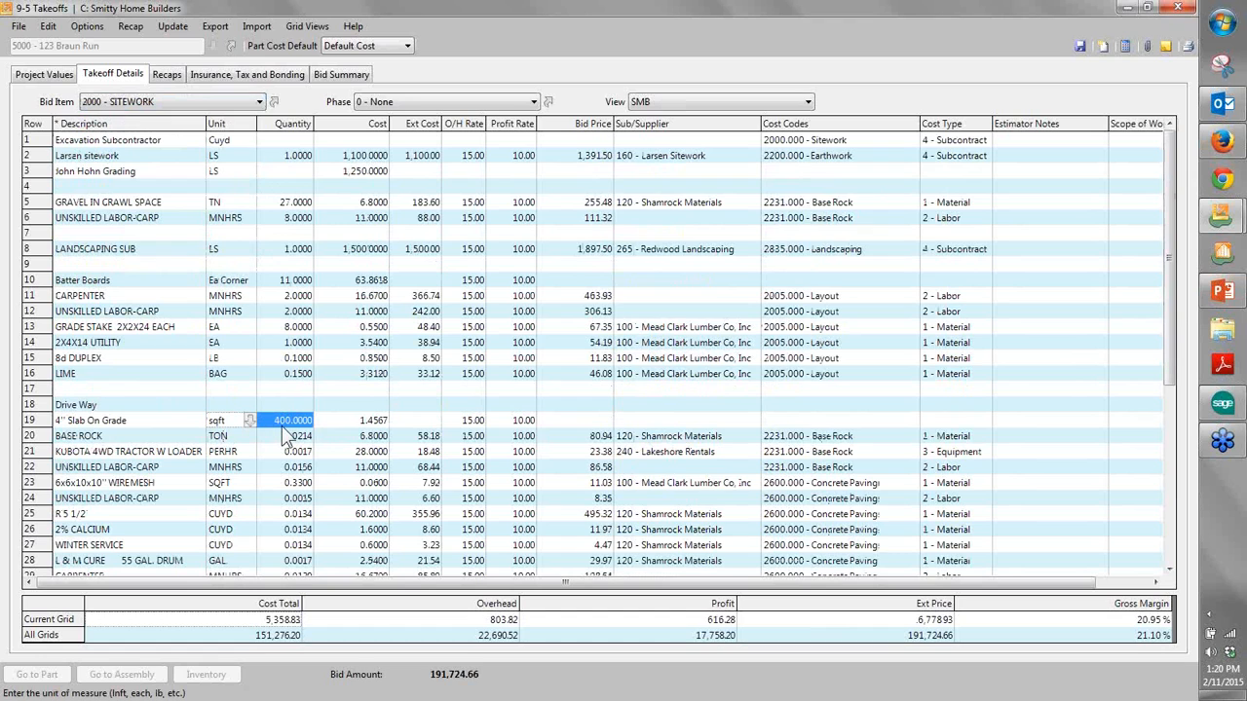
pyautogui.click(281, 425)
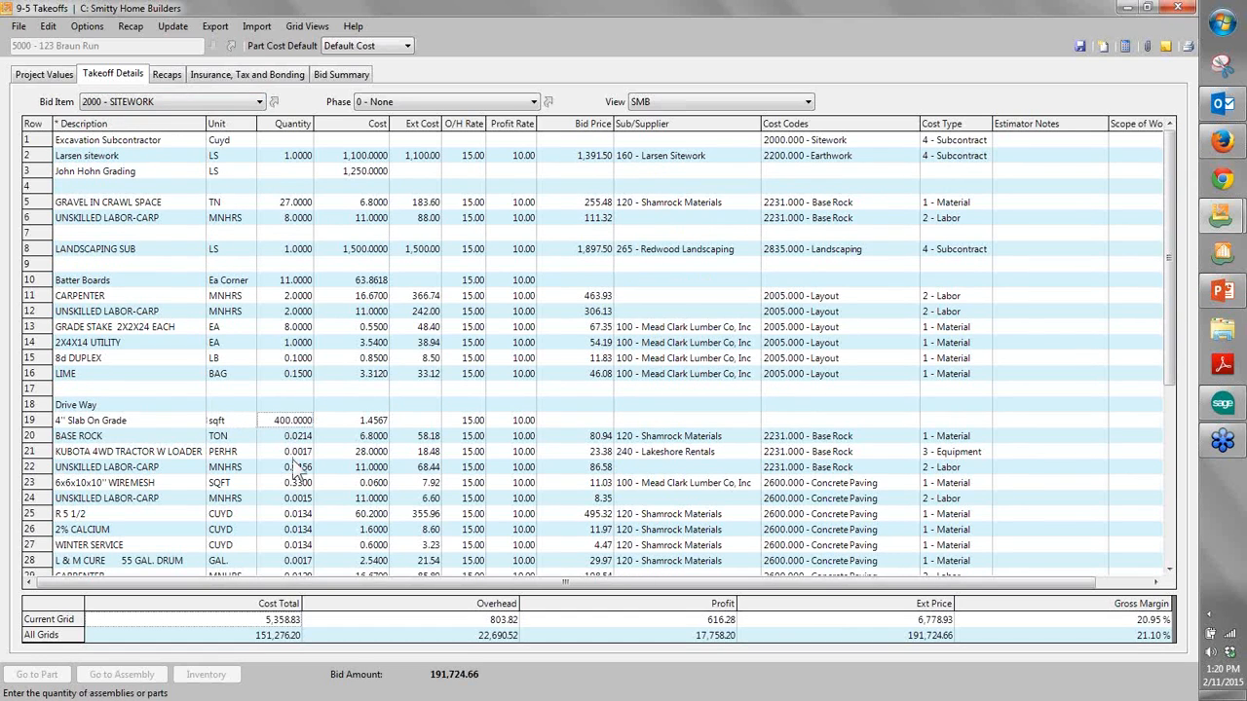
pyautogui.scroll(-2, 297, 471)
pyautogui.moveTo(33, 341); pyautogui.dragTo(32, 484)
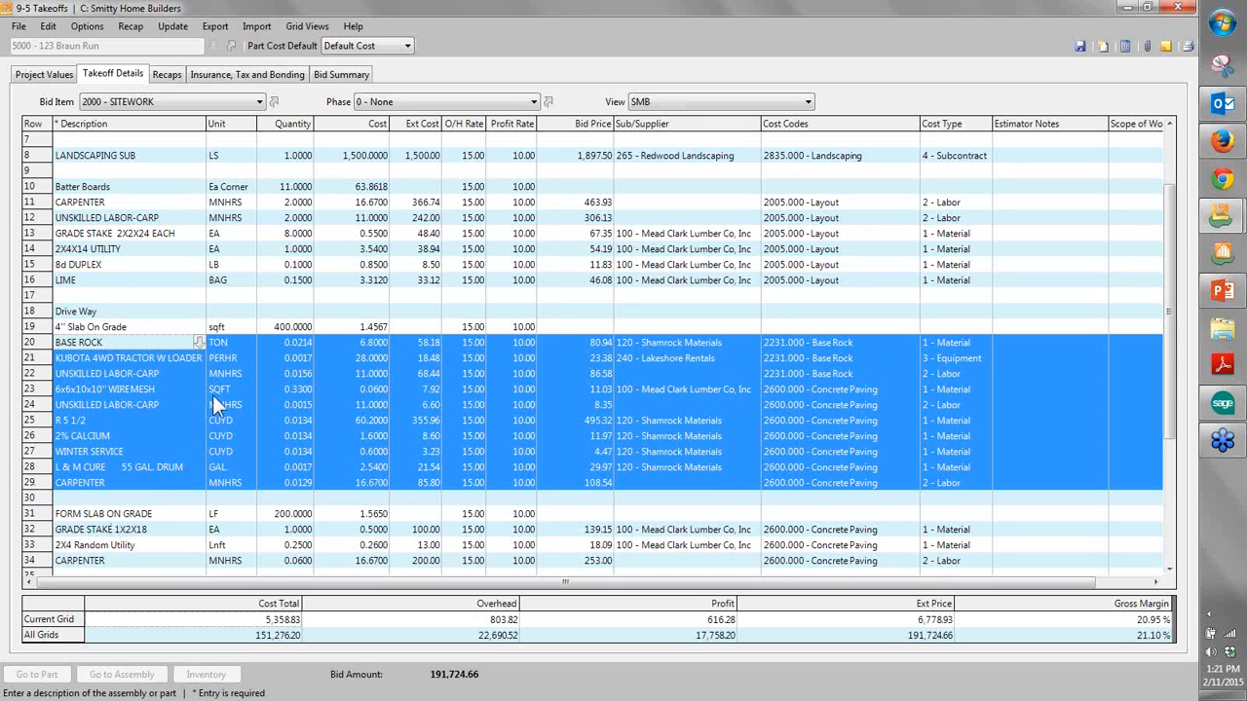
pyautogui.click(271, 328)
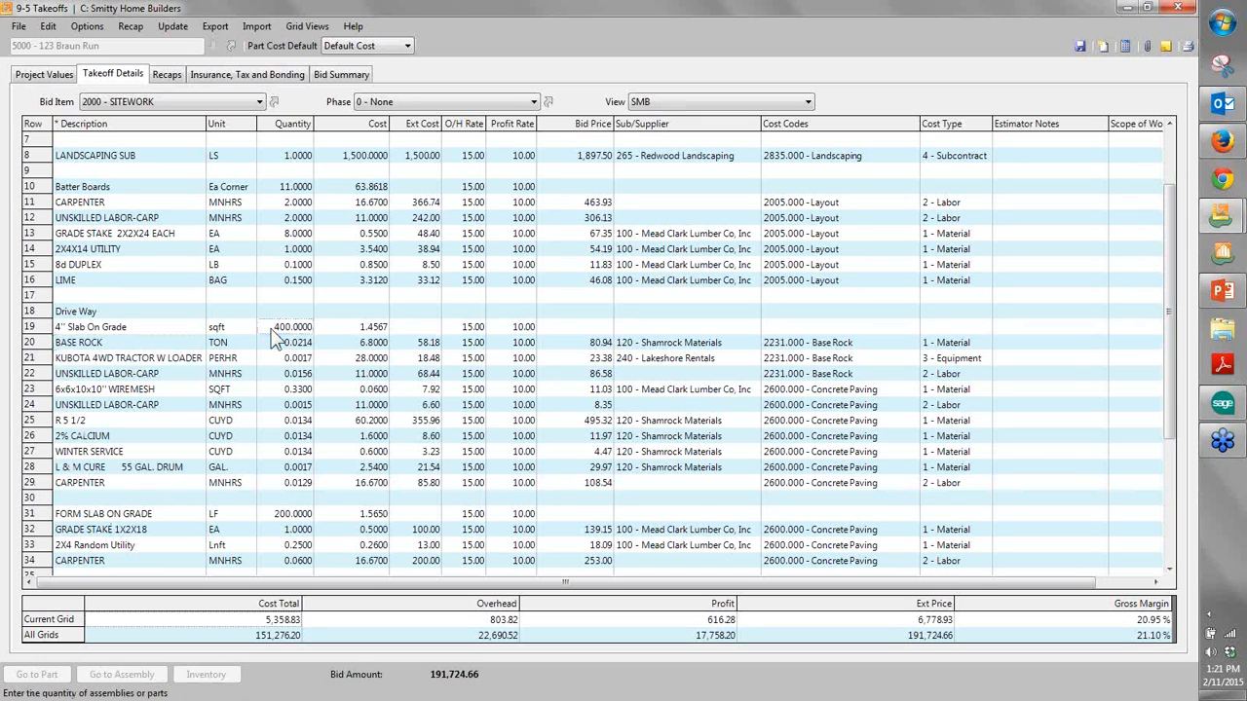
# - Switch to PlanSwift to view the Upper Level residential plan, and return to the takeoff
pyautogui.click(1235, 389)
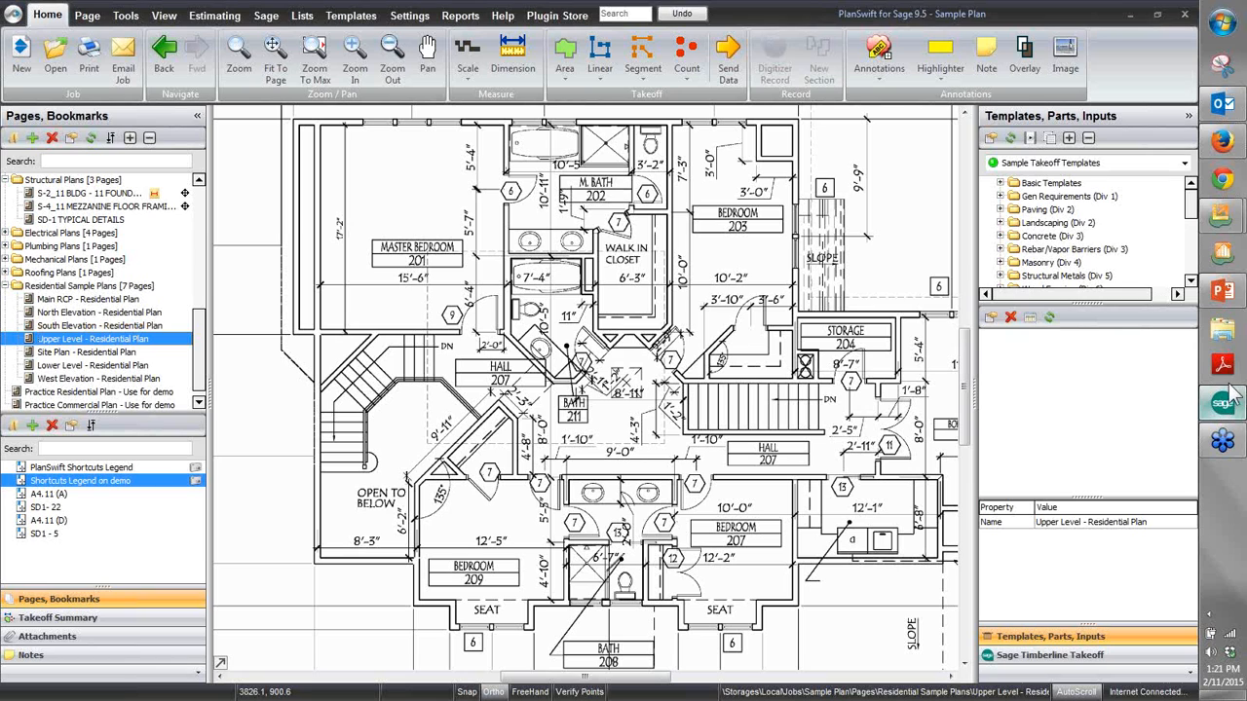
pyautogui.click(1129, 15)
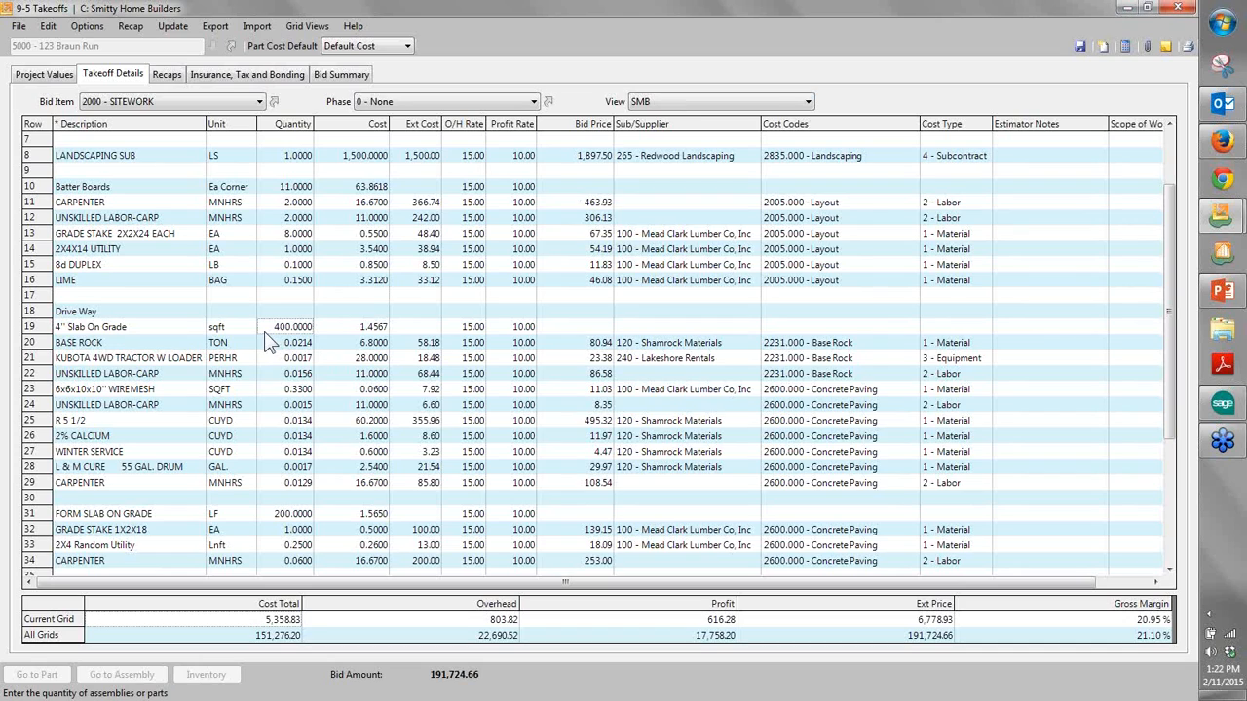
# - Close the Braun Run takeoff and open the 3001 - 123 Maple Lot takeoff at the 1 - Base House bid item
pyautogui.click(1179, 8)
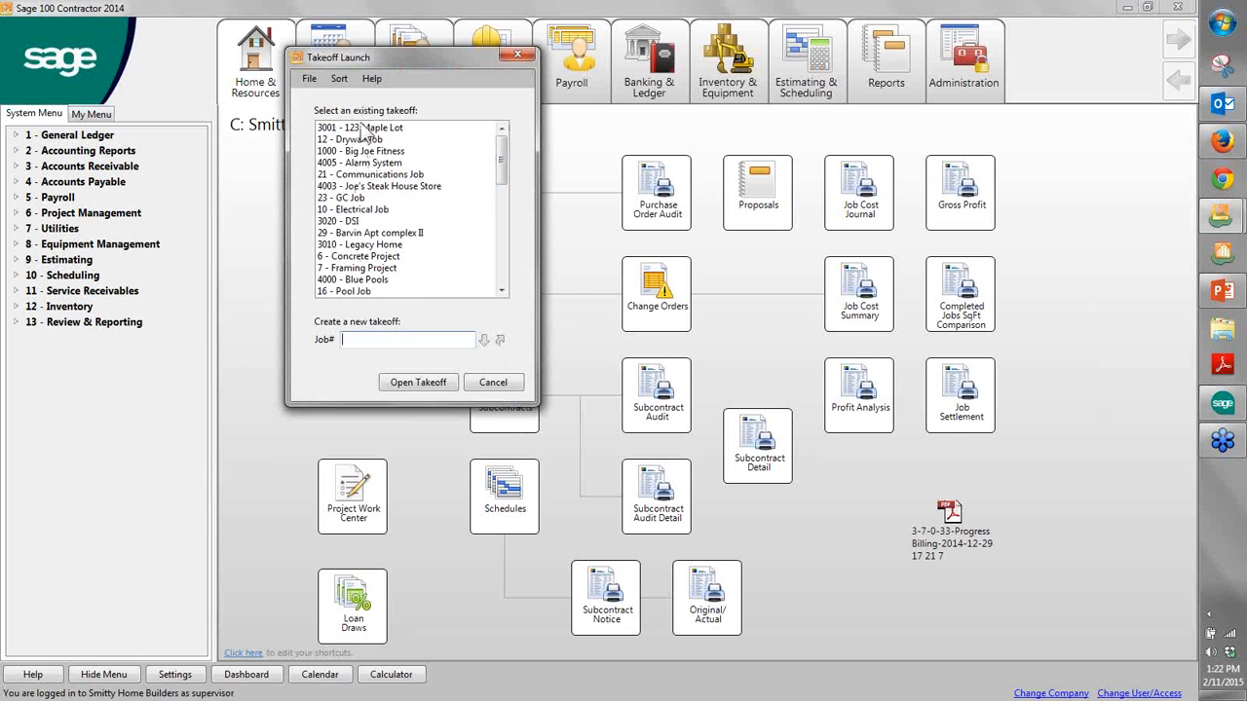
pyautogui.doubleClick(360, 128)
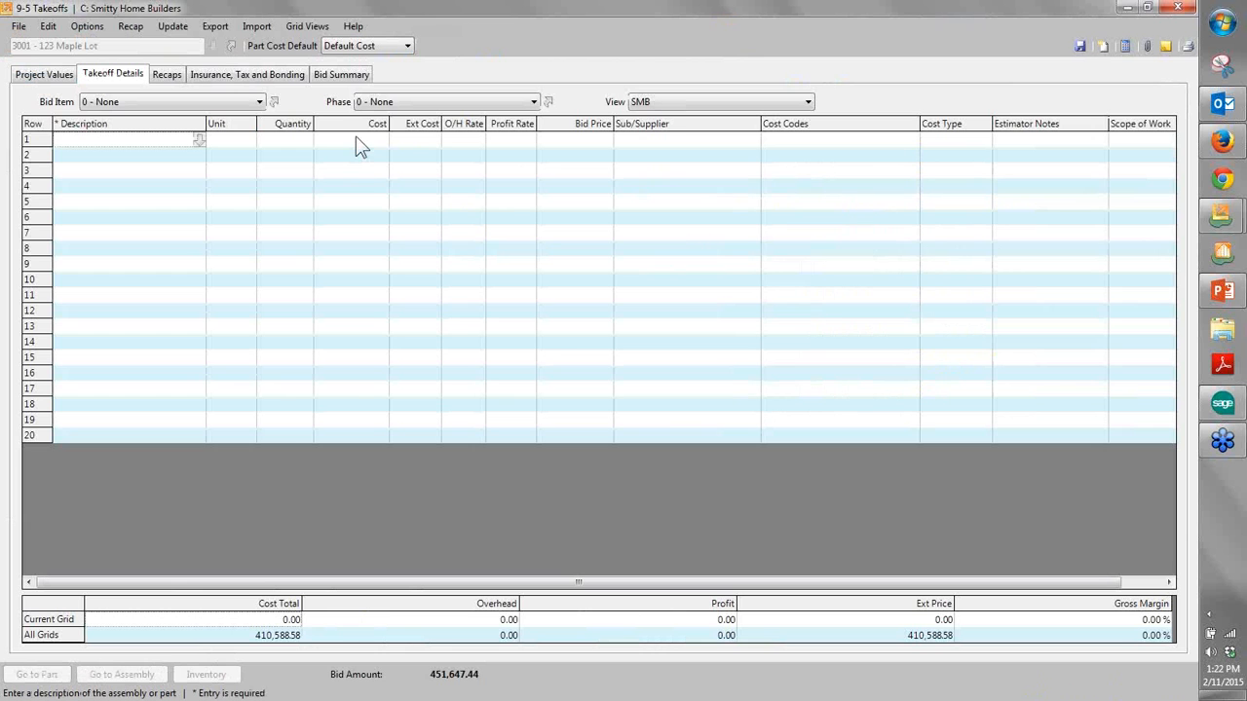
pyautogui.click(245, 102)
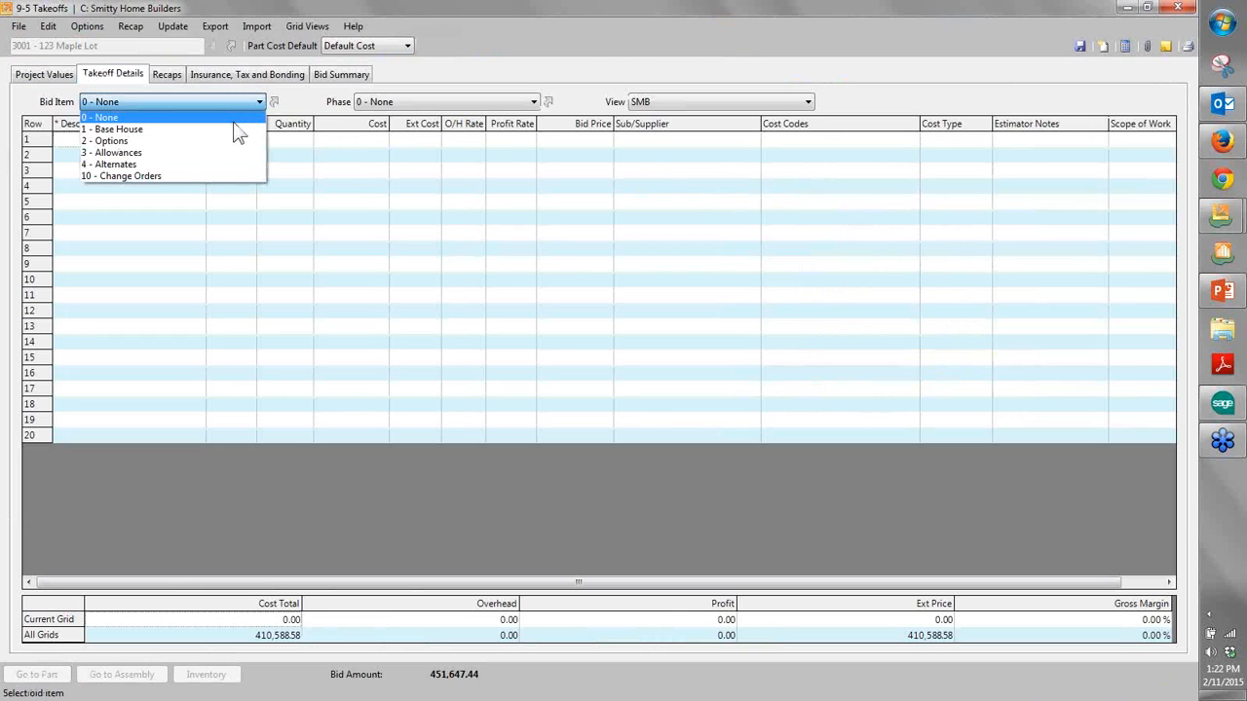
pyautogui.click(234, 127)
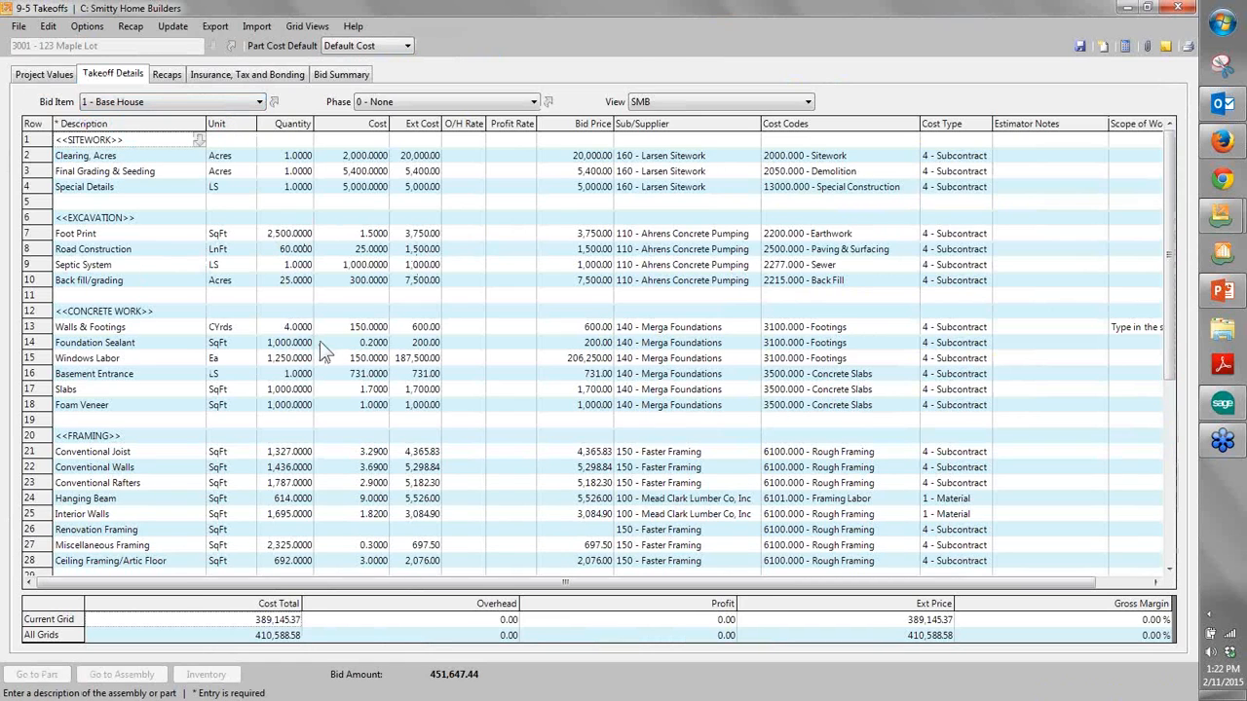
# - Review the Maple Lot takeoff's recaps by cost codes, tasks and vendors
pyautogui.click(168, 74)
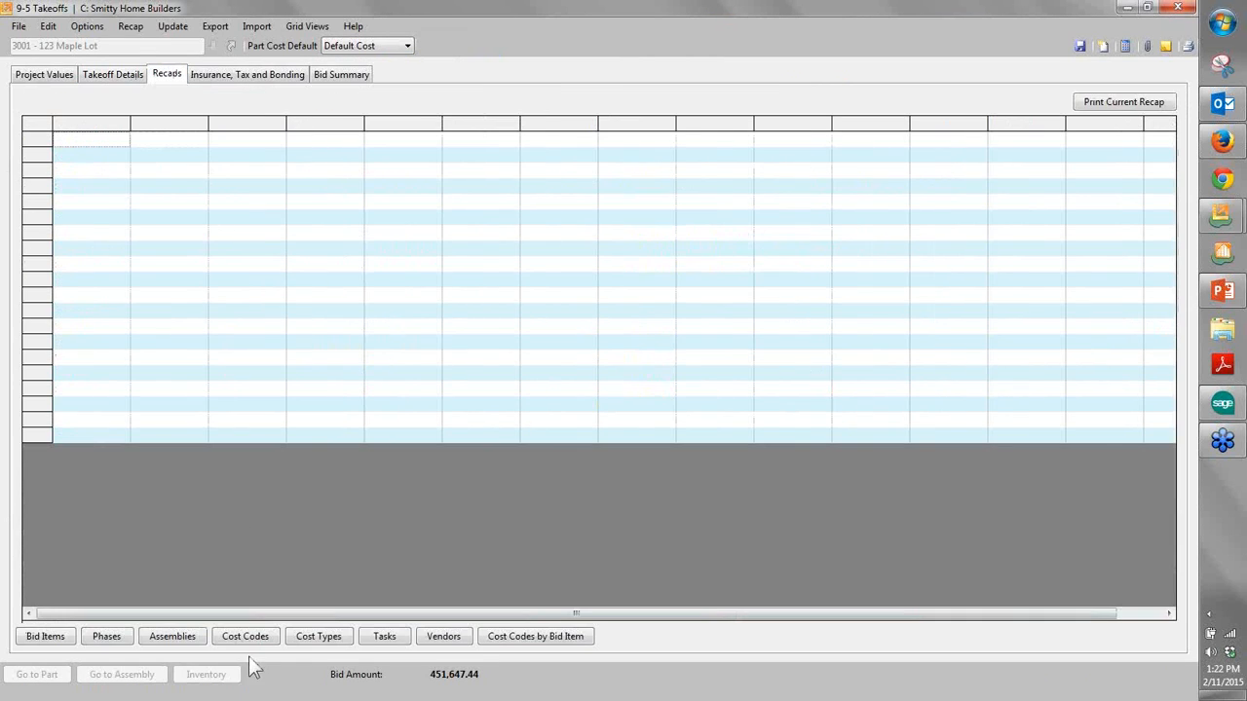
pyautogui.click(247, 643)
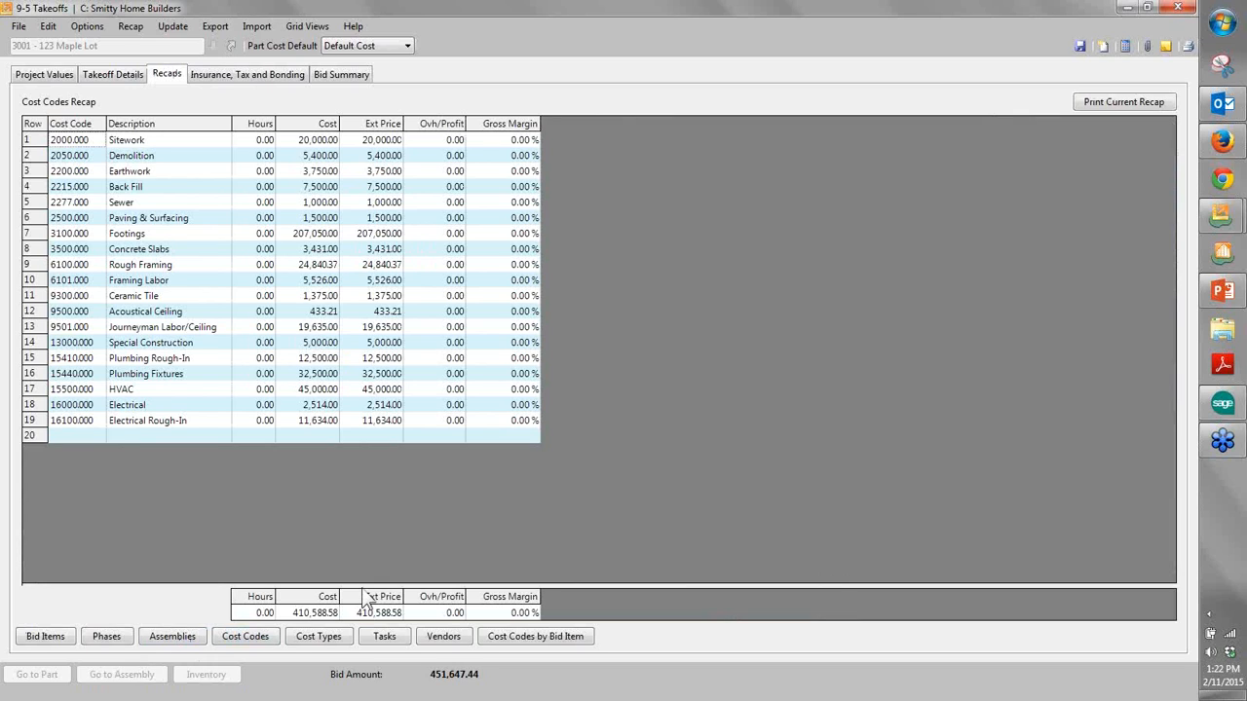
pyautogui.click(385, 638)
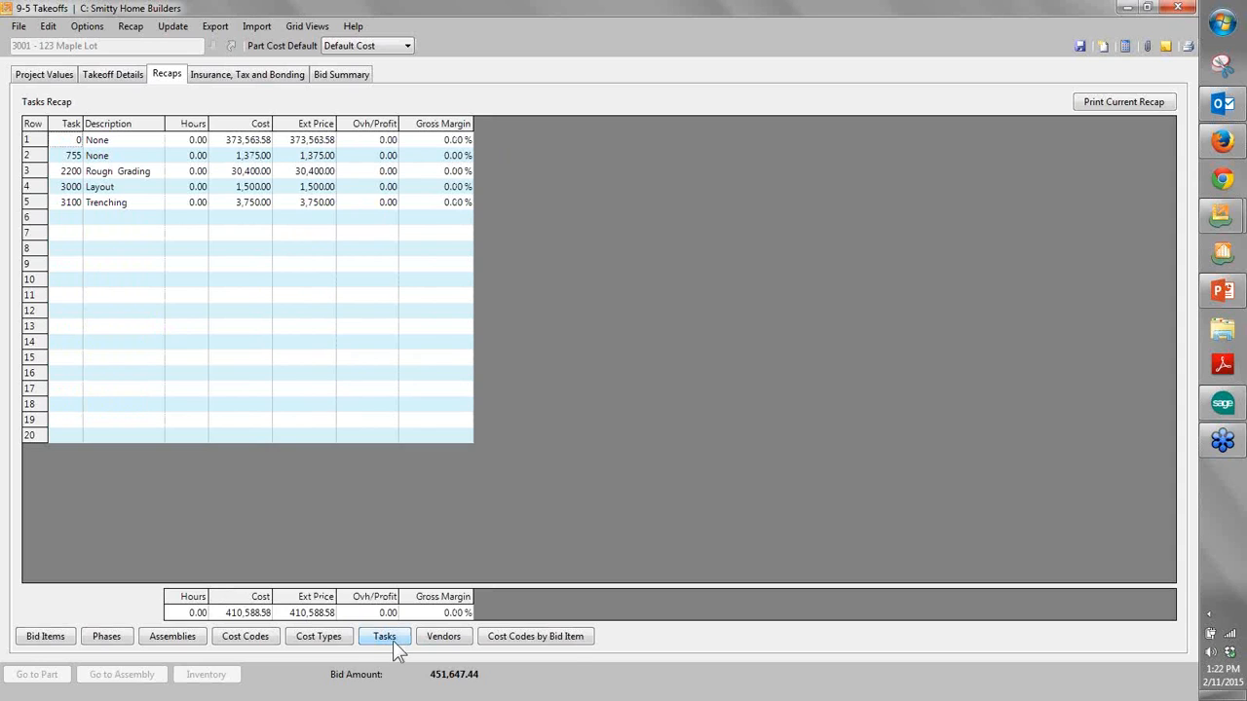
pyautogui.click(441, 641)
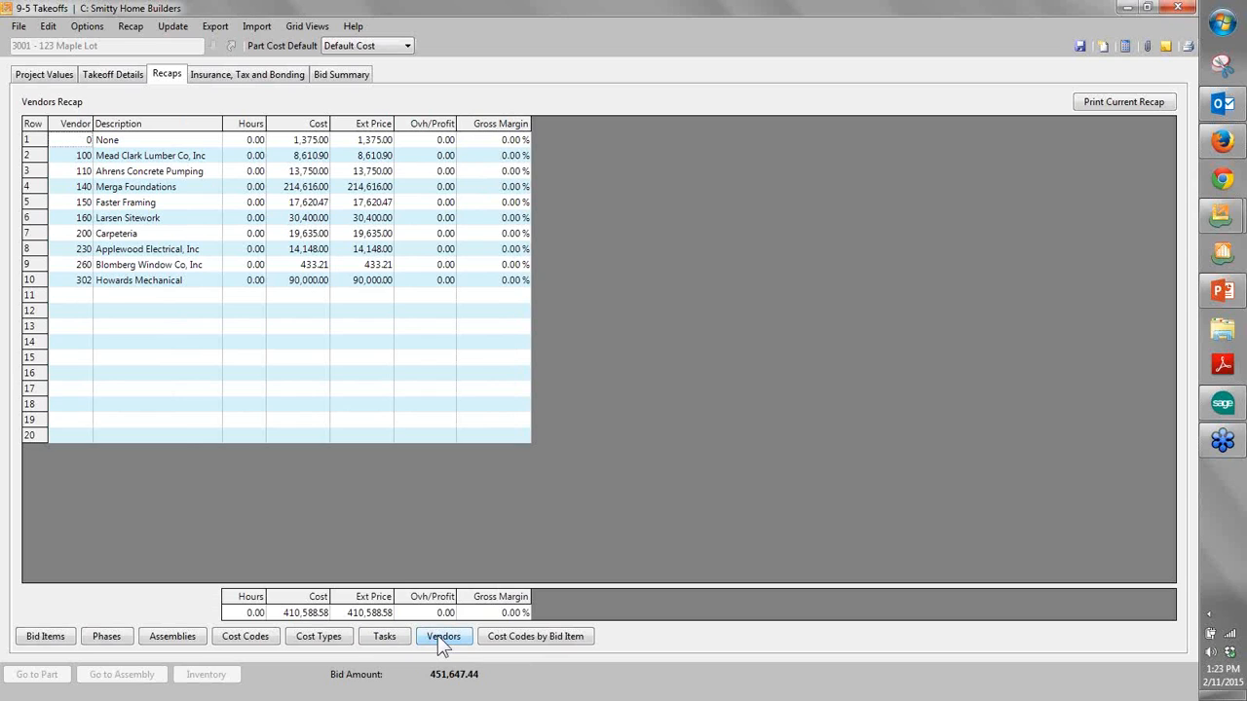
# - Return to the takeoff details and examine the subcontractors and suppliers assigned to the Base House lines from sitework through plumbing bids
pyautogui.click(133, 78)
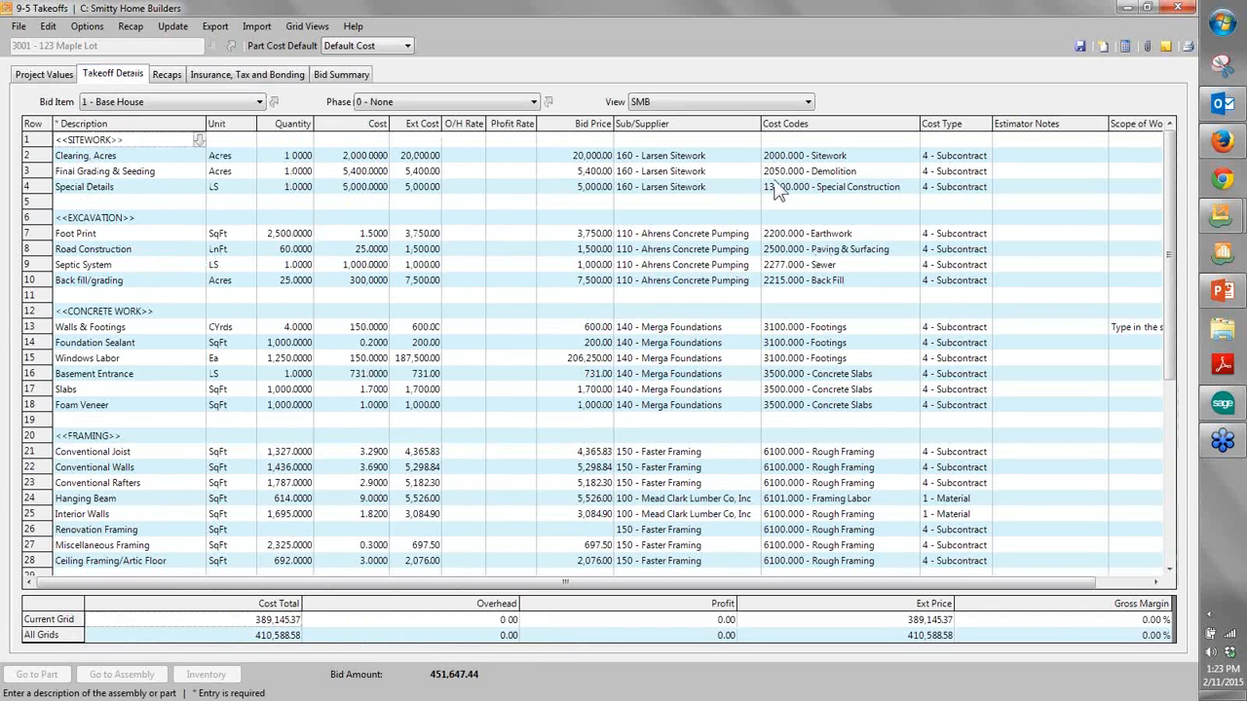
pyautogui.moveTo(740, 155); pyautogui.dragTo(695, 553)
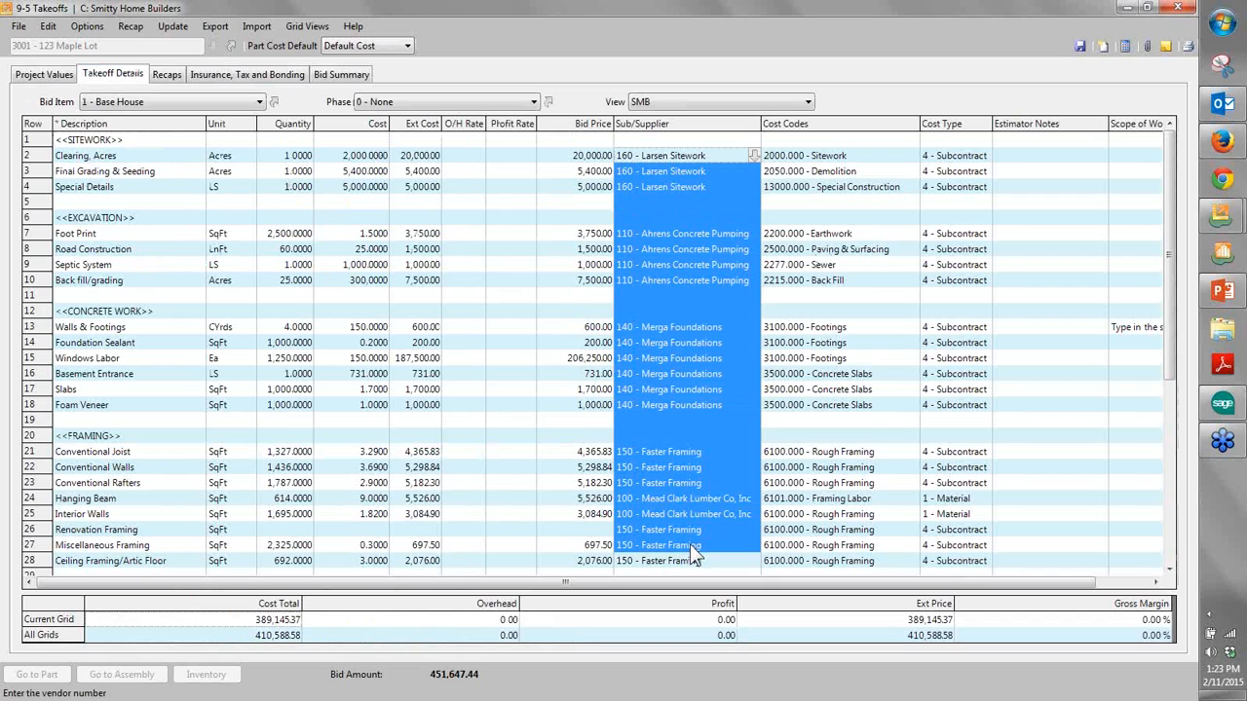
pyautogui.scroll(-7, 689, 545)
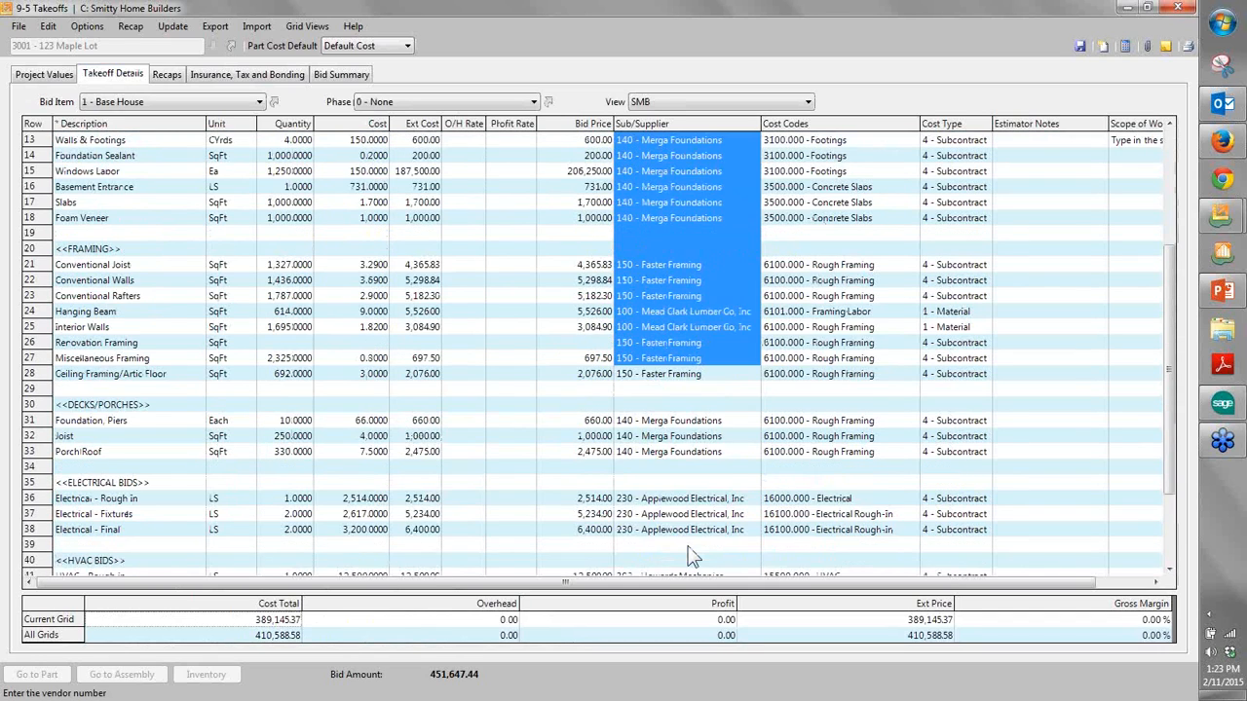
pyautogui.moveTo(690, 358); pyautogui.dragTo(697, 393)
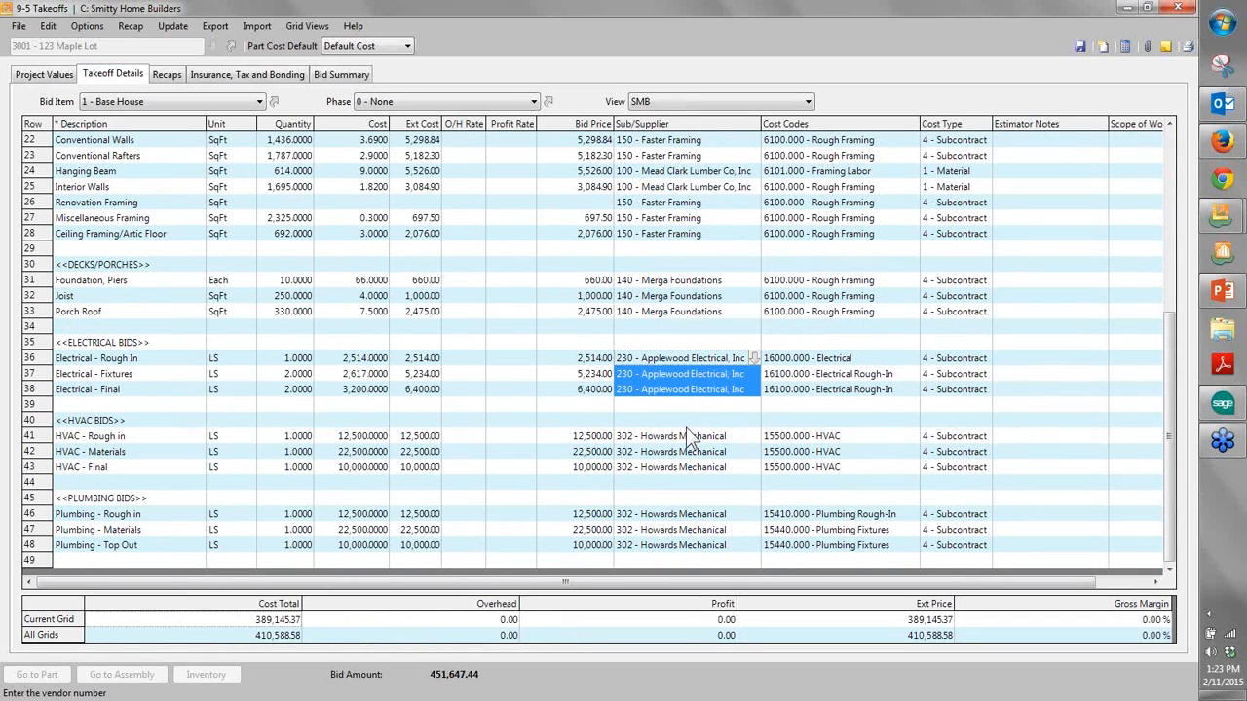
pyautogui.click(690, 440)
pyautogui.moveTo(690, 445); pyautogui.dragTo(651, 544)
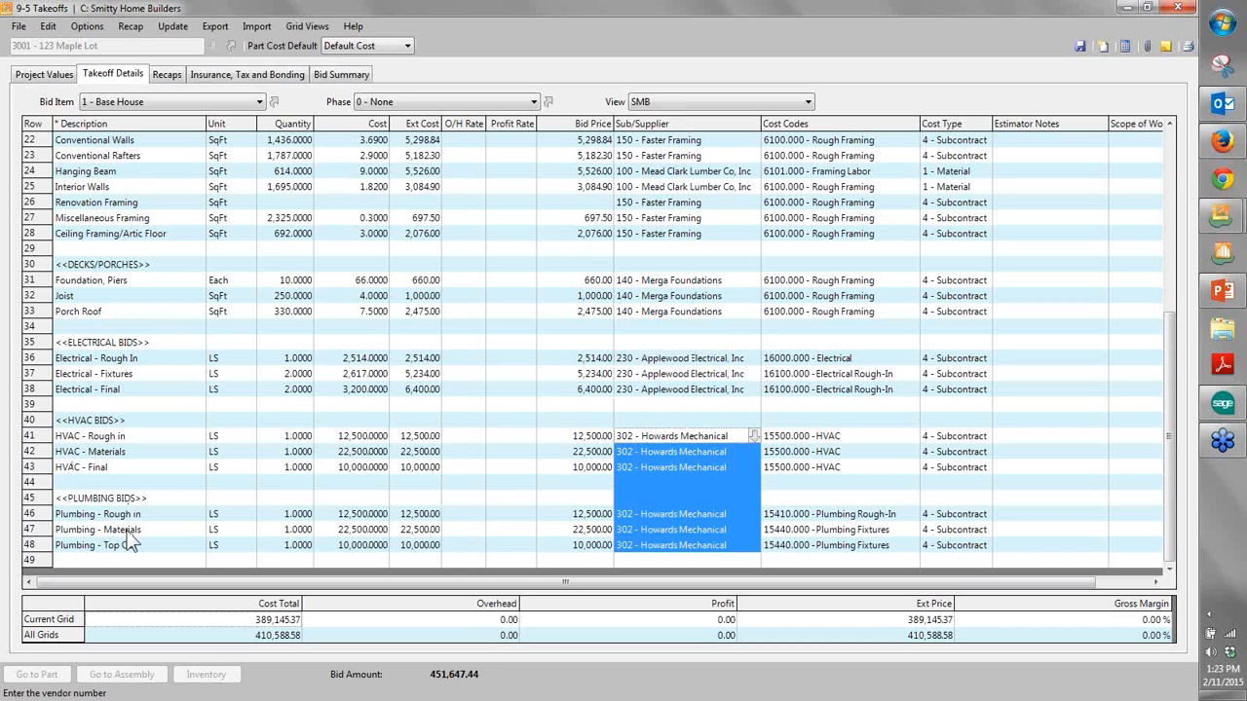
# - Examine the bid summary with its markup on the extended price, and return to the takeoff details
pyautogui.click(342, 78)
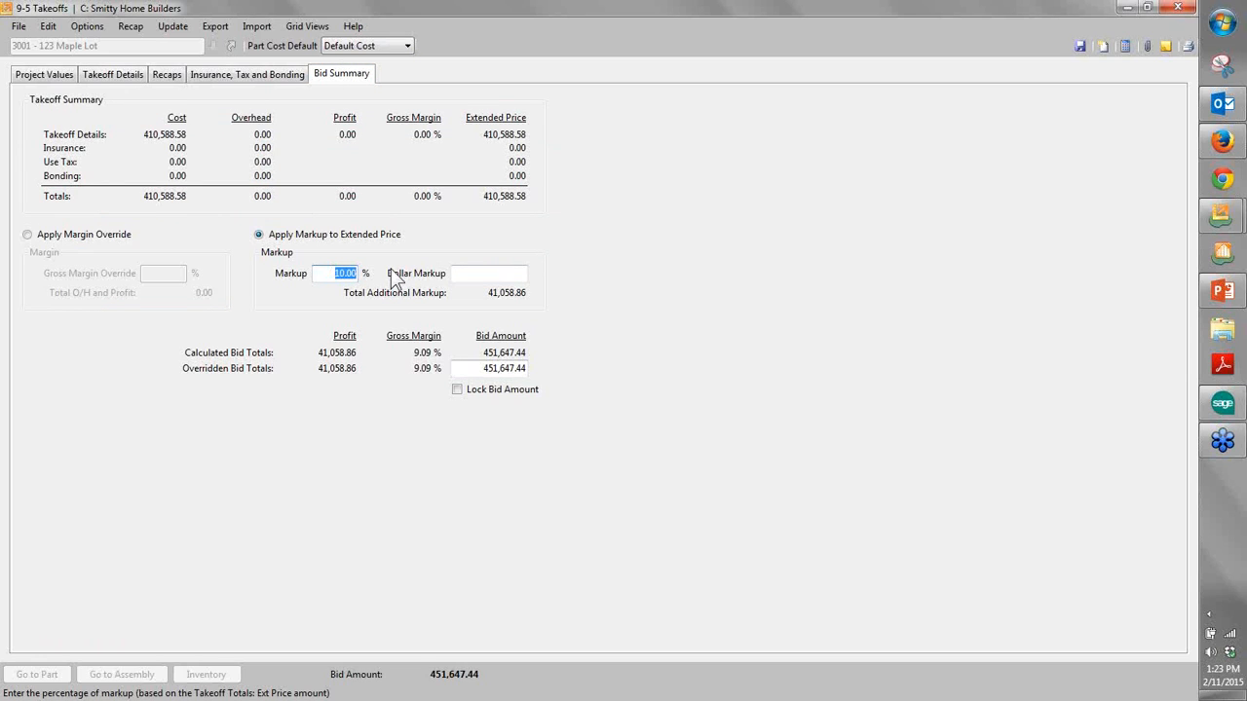
pyautogui.click(141, 74)
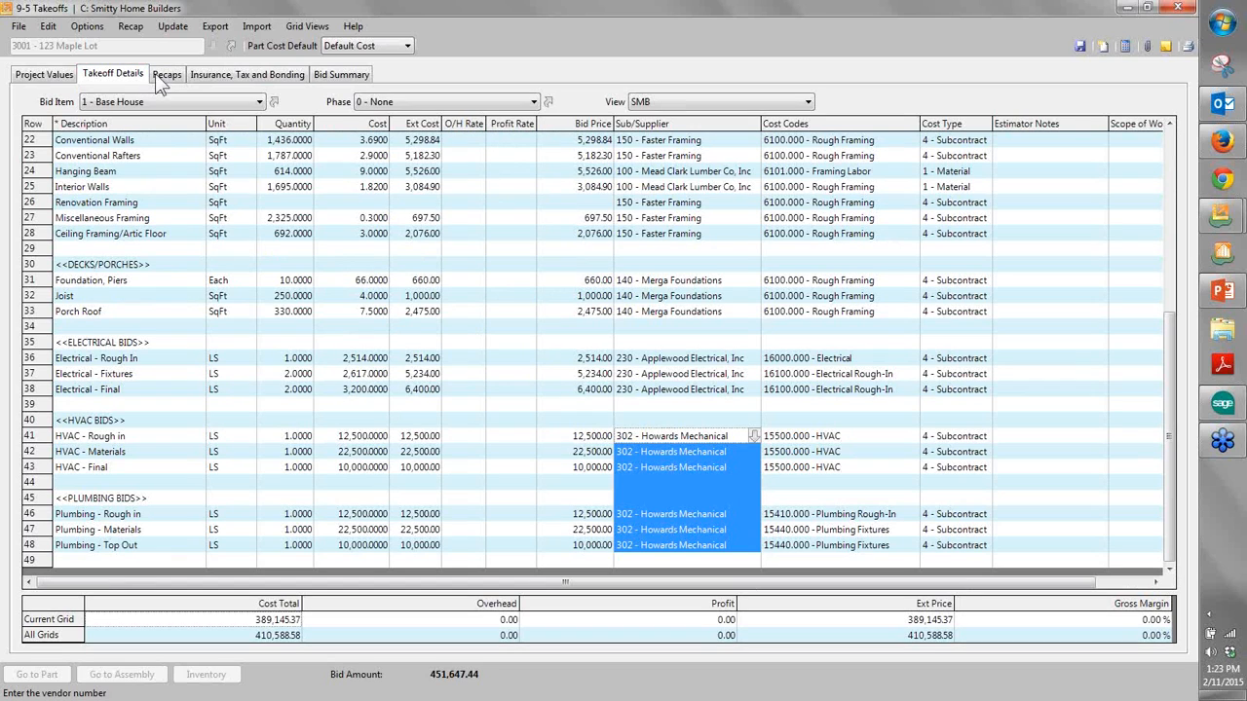
# - Start exporting the Maple Lot takeoff to purchase orders by job, with subcontractors included
pyautogui.click(218, 29)
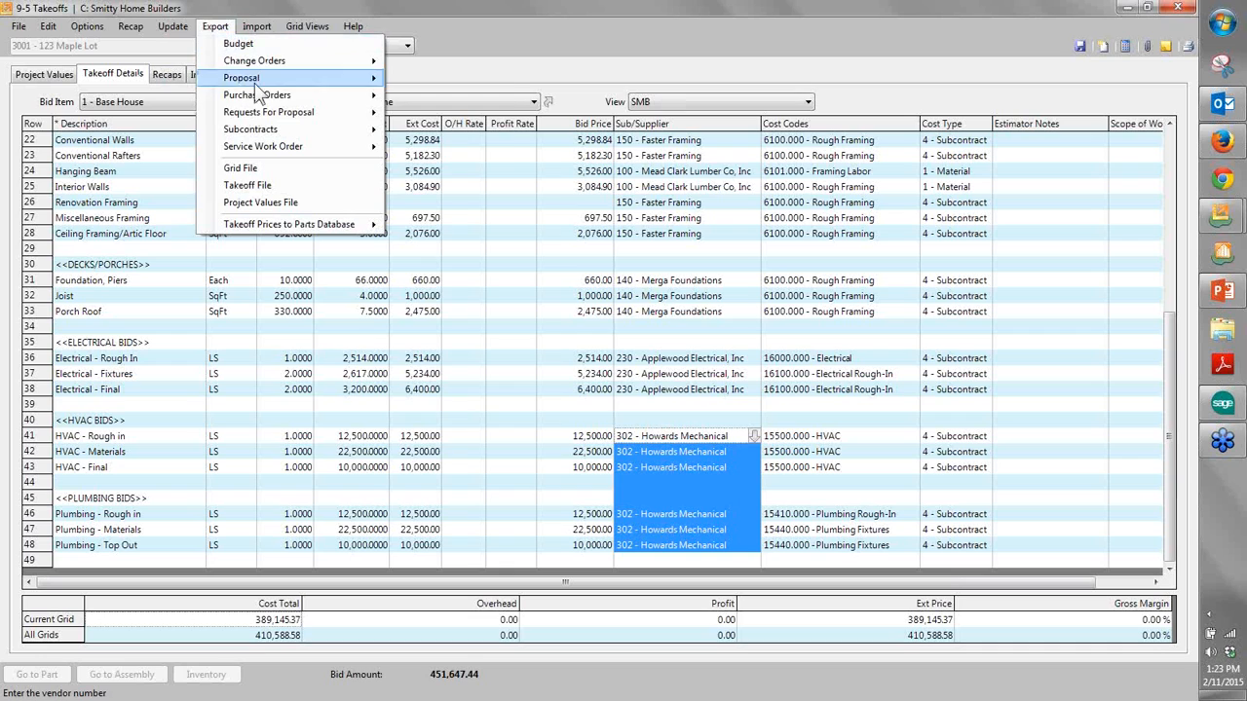
pyautogui.moveTo(292, 95)
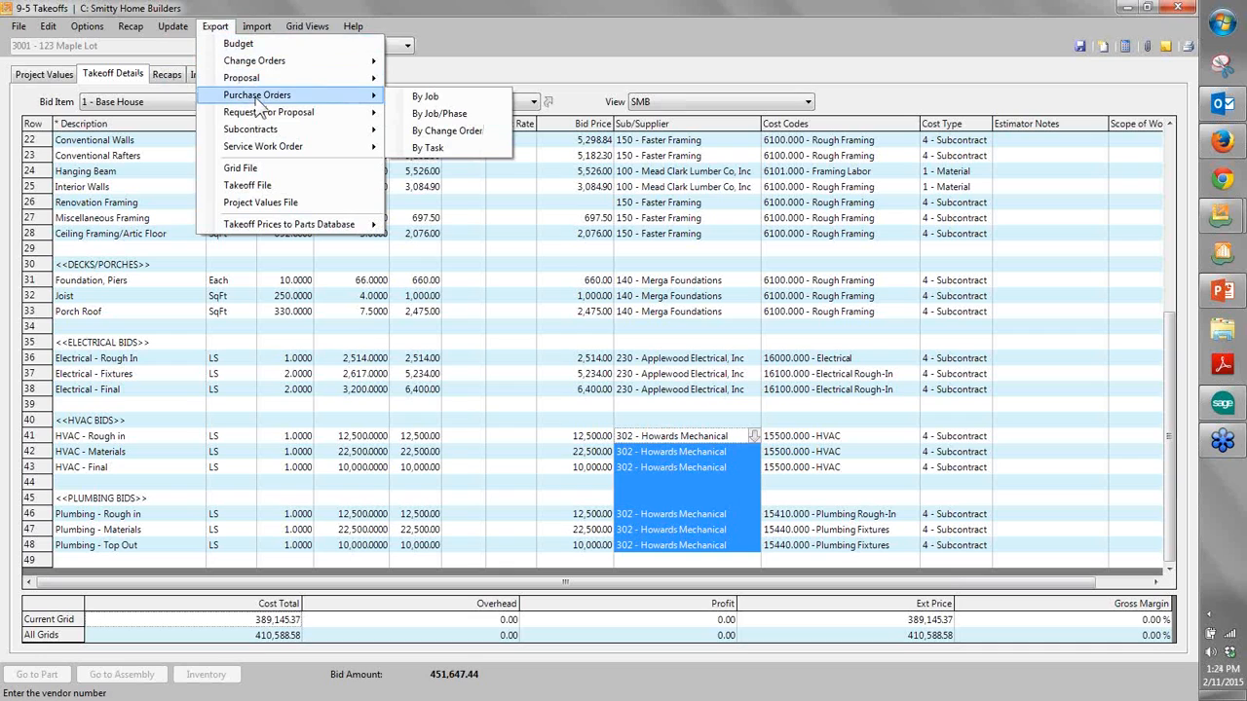
pyautogui.click(429, 101)
pyautogui.click(674, 433)
pyautogui.click(678, 420)
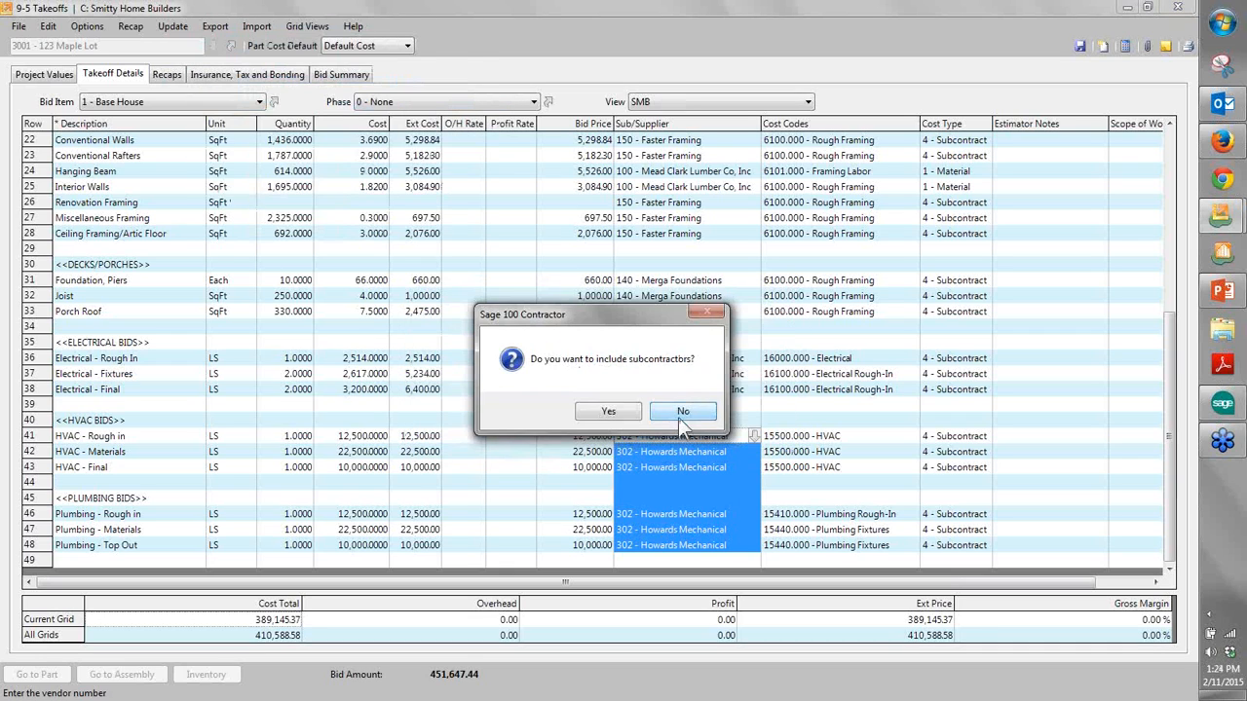
pyautogui.click(623, 417)
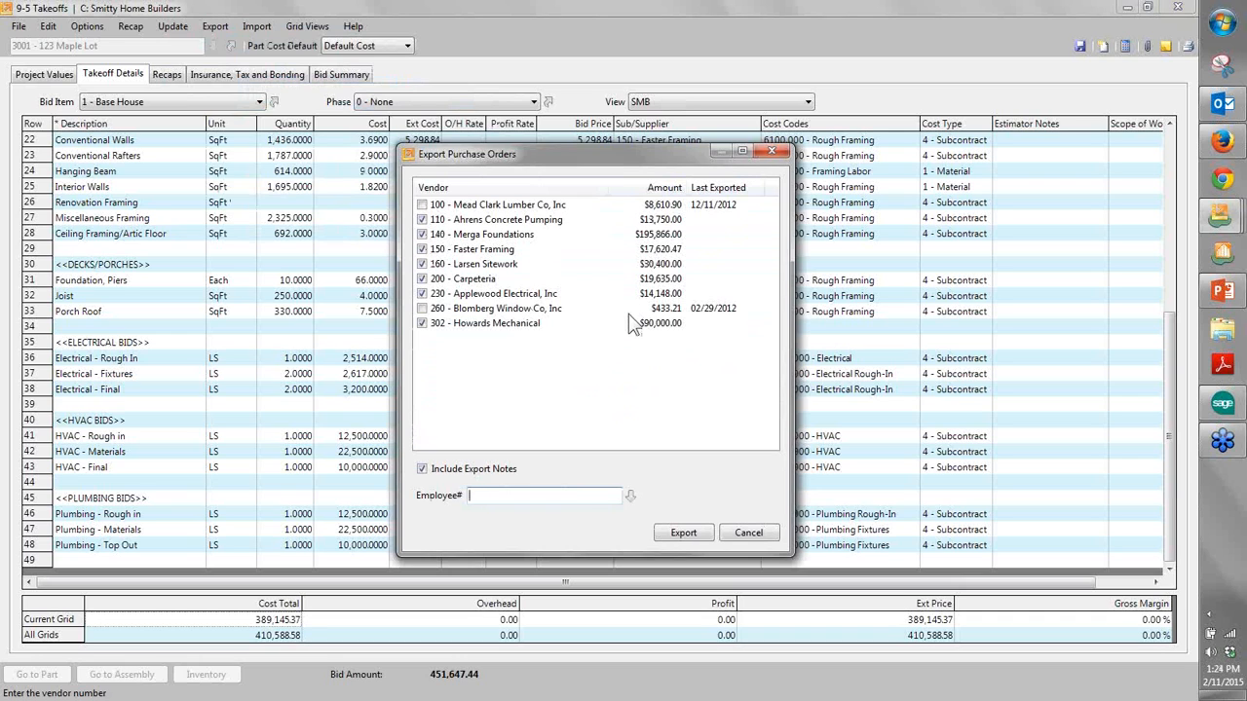
# - Assign the ordering employee and export purchase orders for the preselected vendors with export notes included
pyautogui.click(631, 495)
pyautogui.click(480, 328)
pyautogui.doubleClick(481, 329)
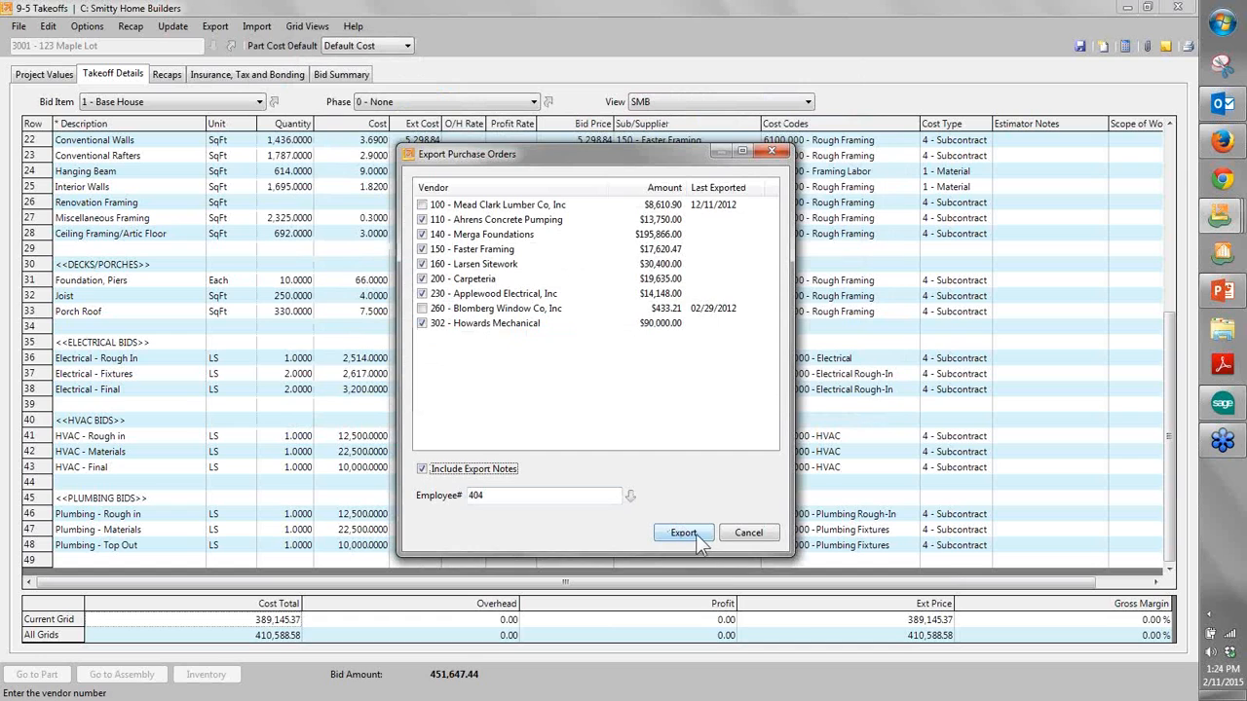
pyautogui.click(682, 532)
pyautogui.click(676, 412)
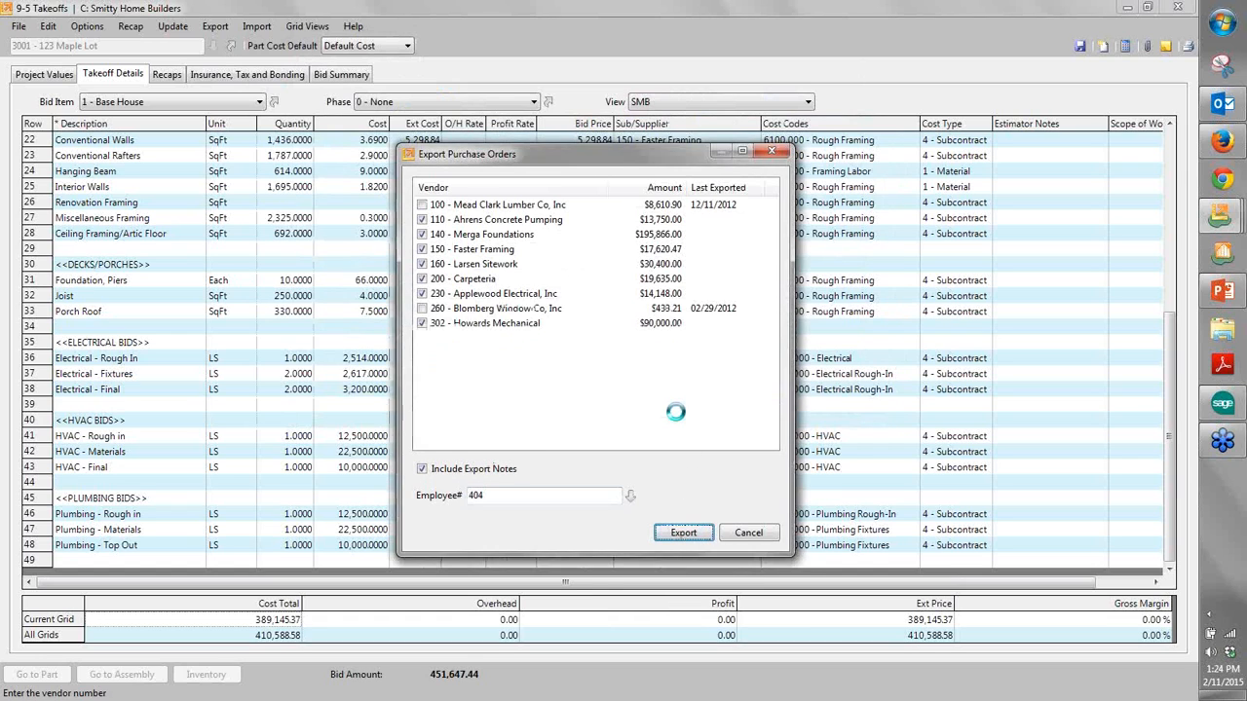
pyautogui.click(649, 416)
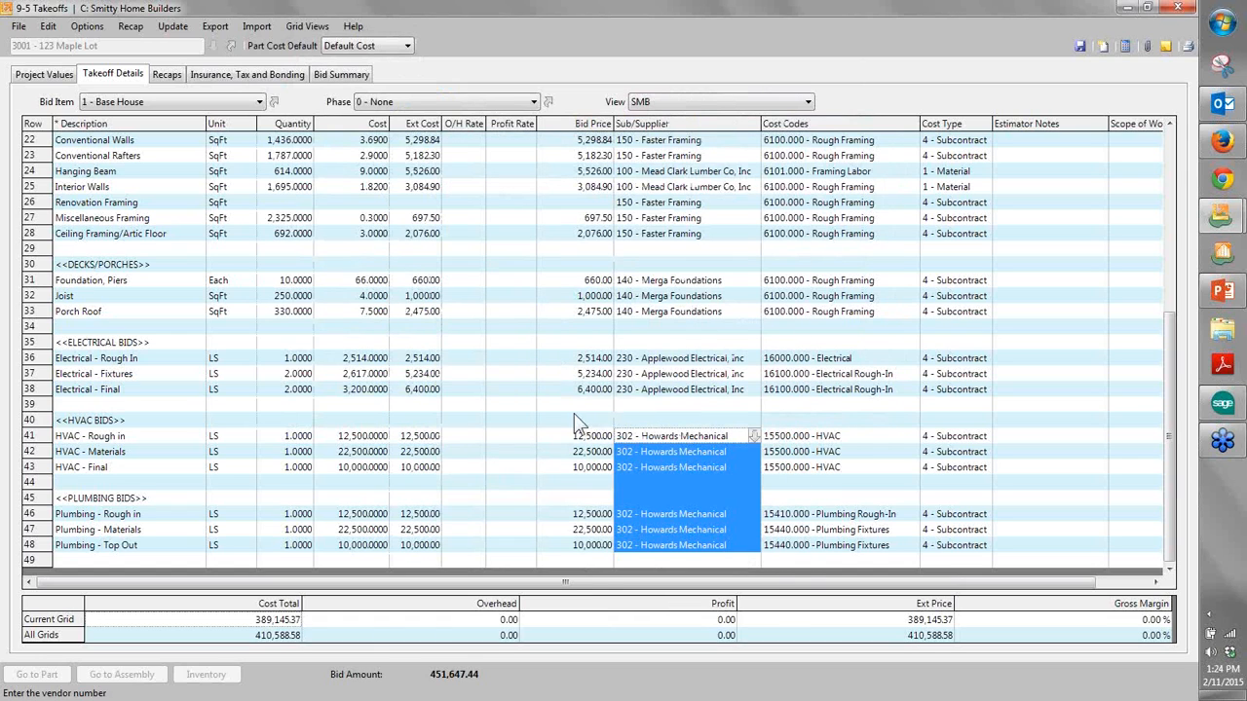
# - Export the Maple Lot takeoff as the job's budget
pyautogui.click(215, 26)
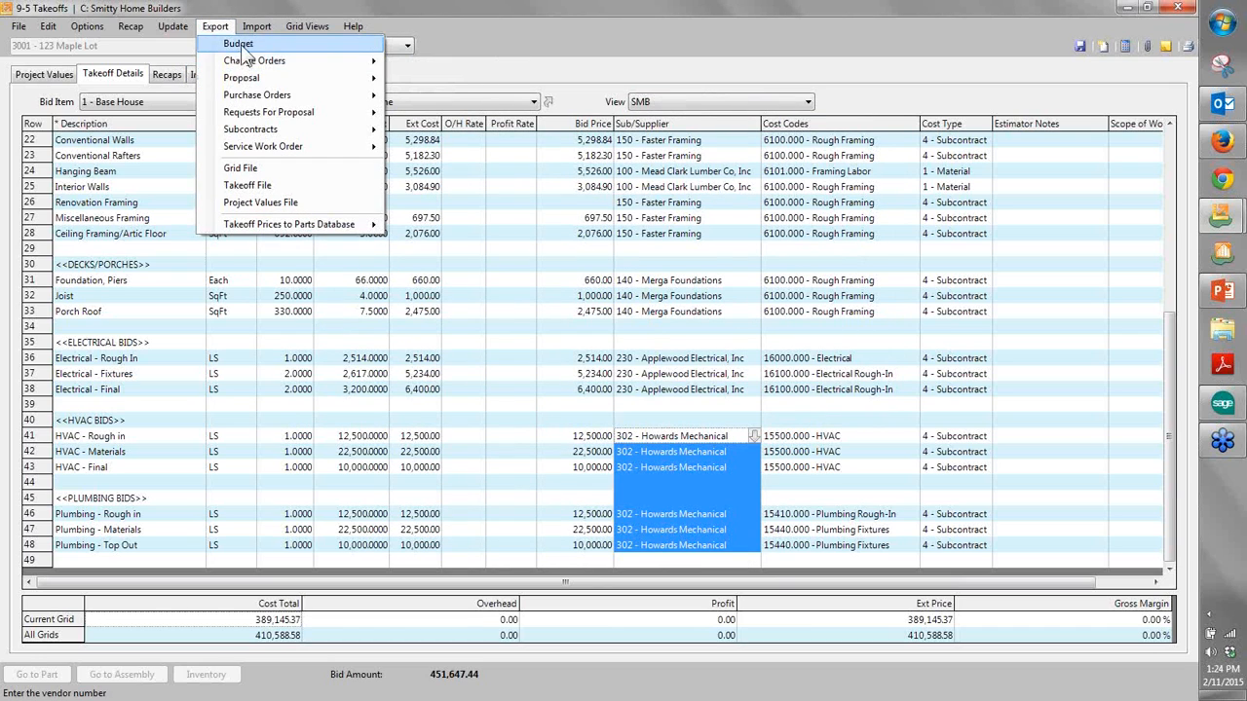
pyautogui.click(434, 57)
pyautogui.click(664, 413)
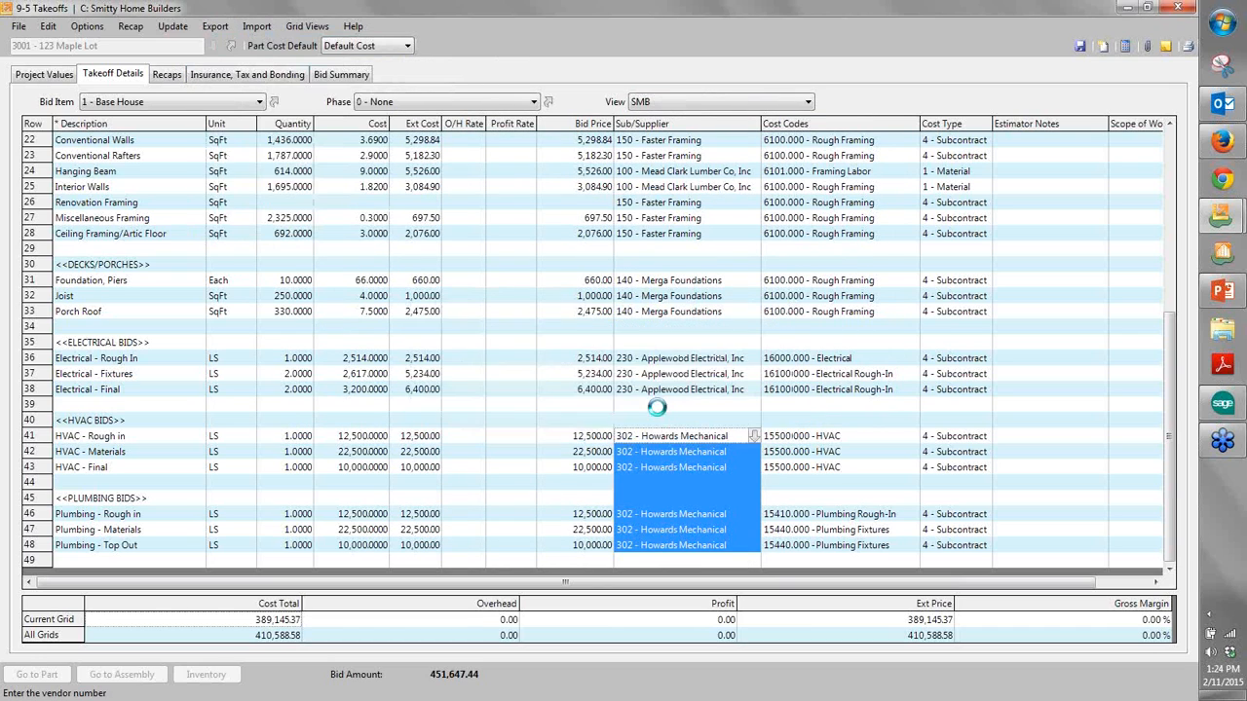
pyautogui.click(659, 412)
pyautogui.click(219, 31)
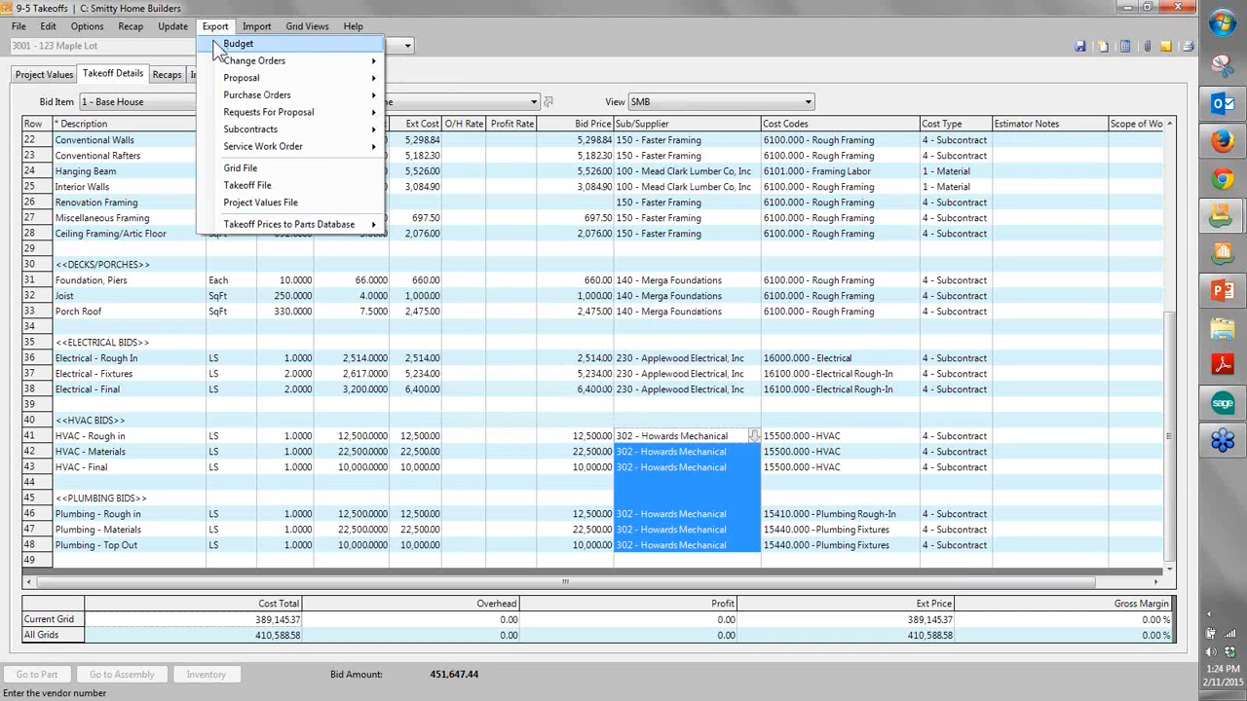
pyautogui.moveTo(221, 82)
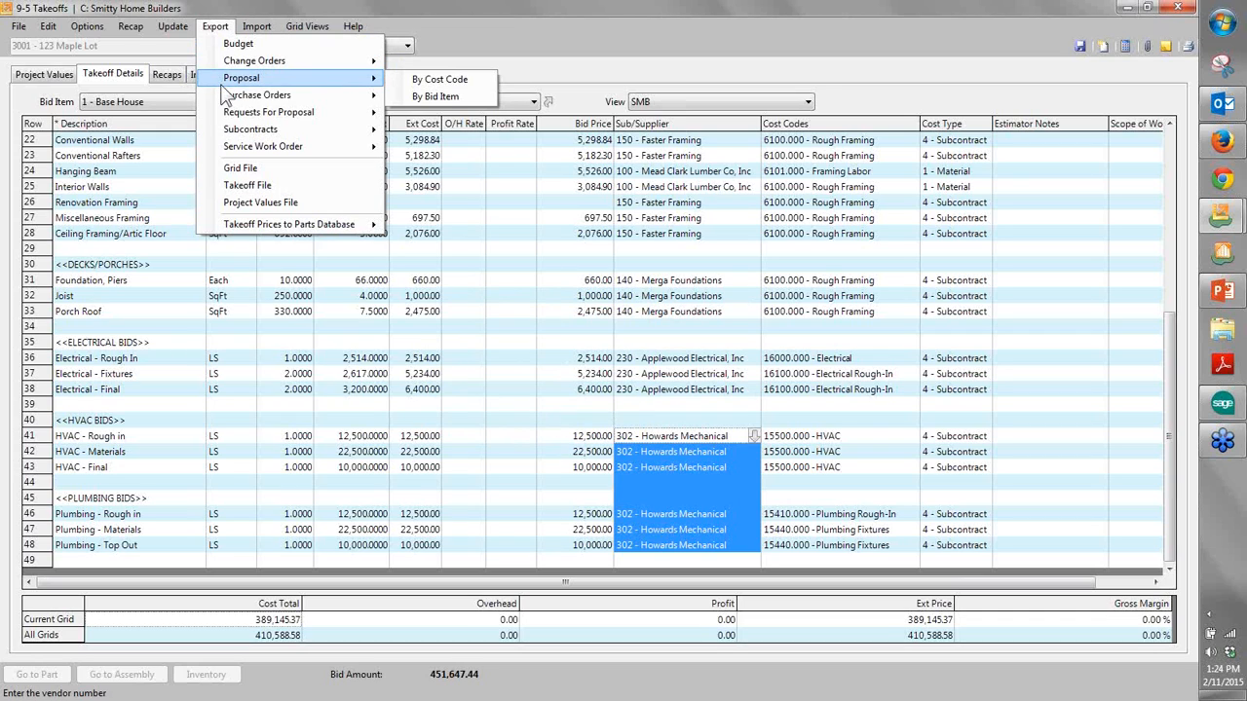
pyautogui.moveTo(226, 132)
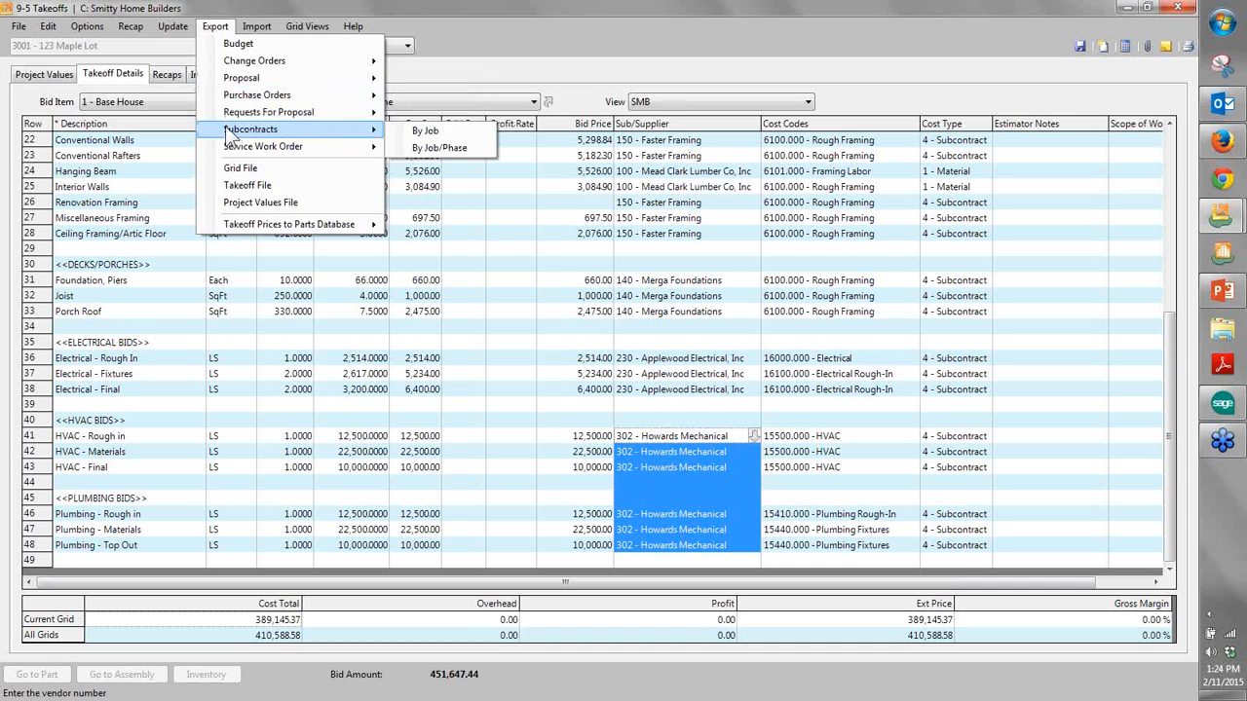
pyautogui.click(422, 63)
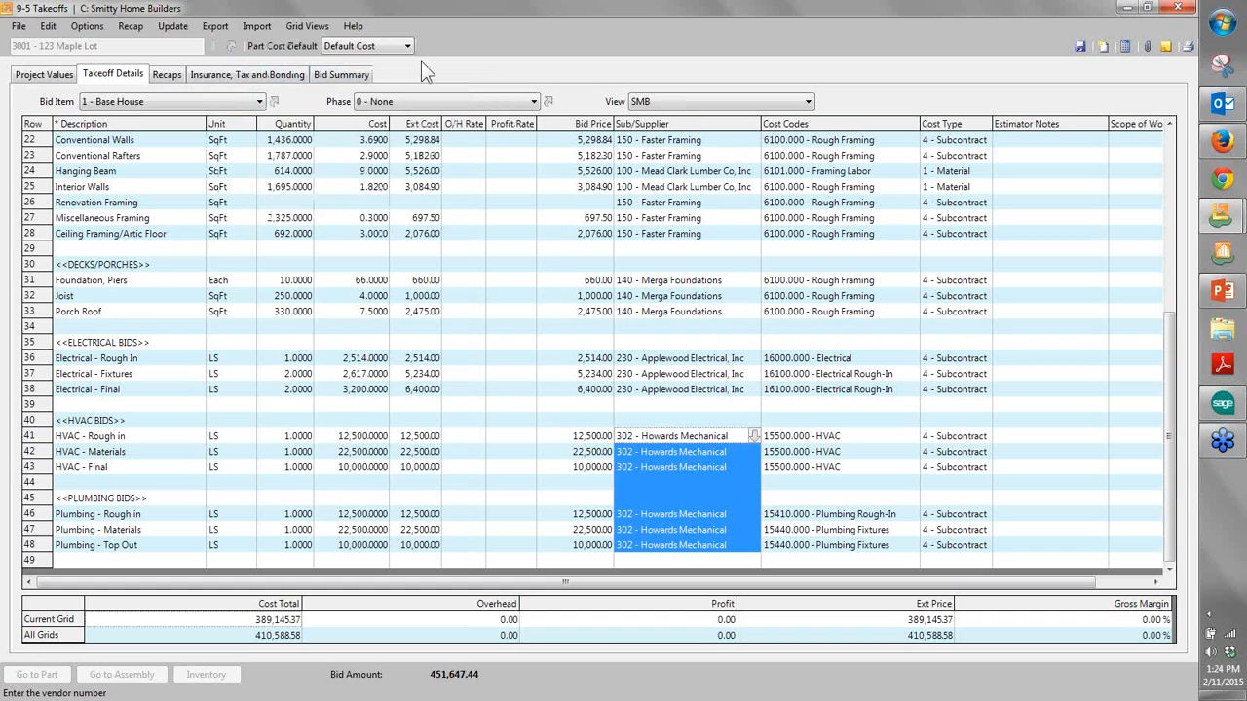
pyautogui.click(531, 267)
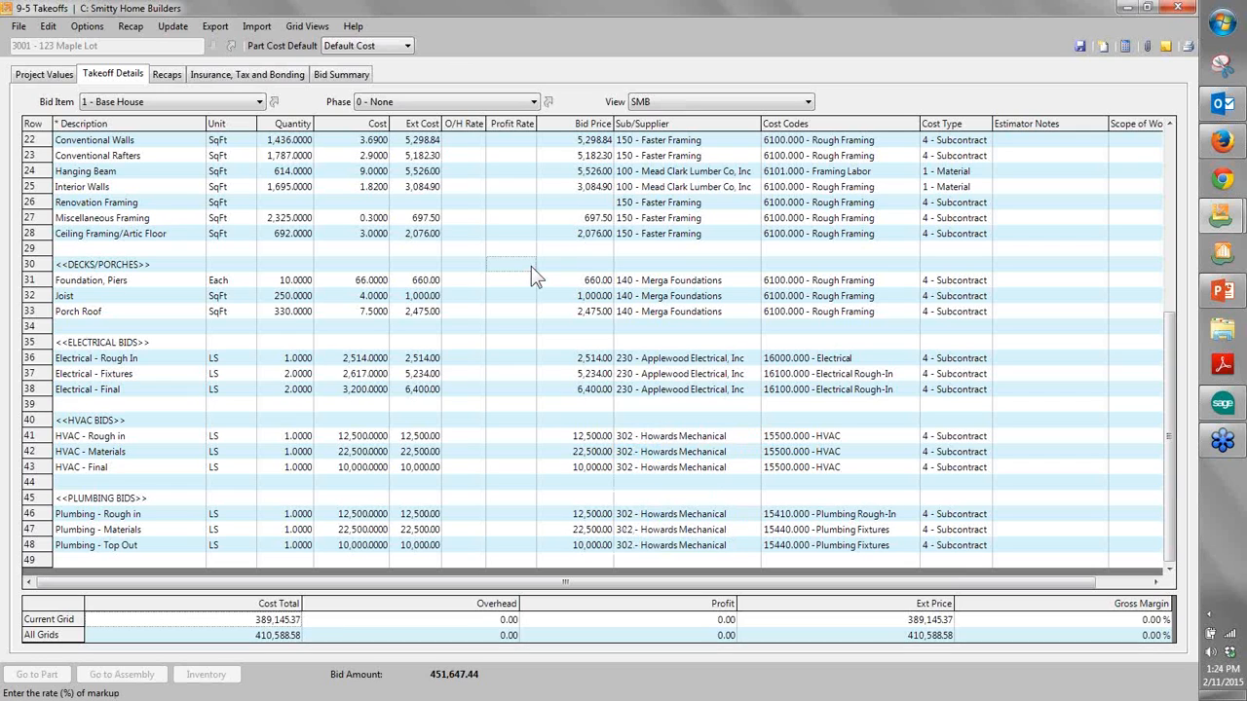
# - Open the linked job record for 123 Maple Lot and re-enter its existing client
pyautogui.click(231, 47)
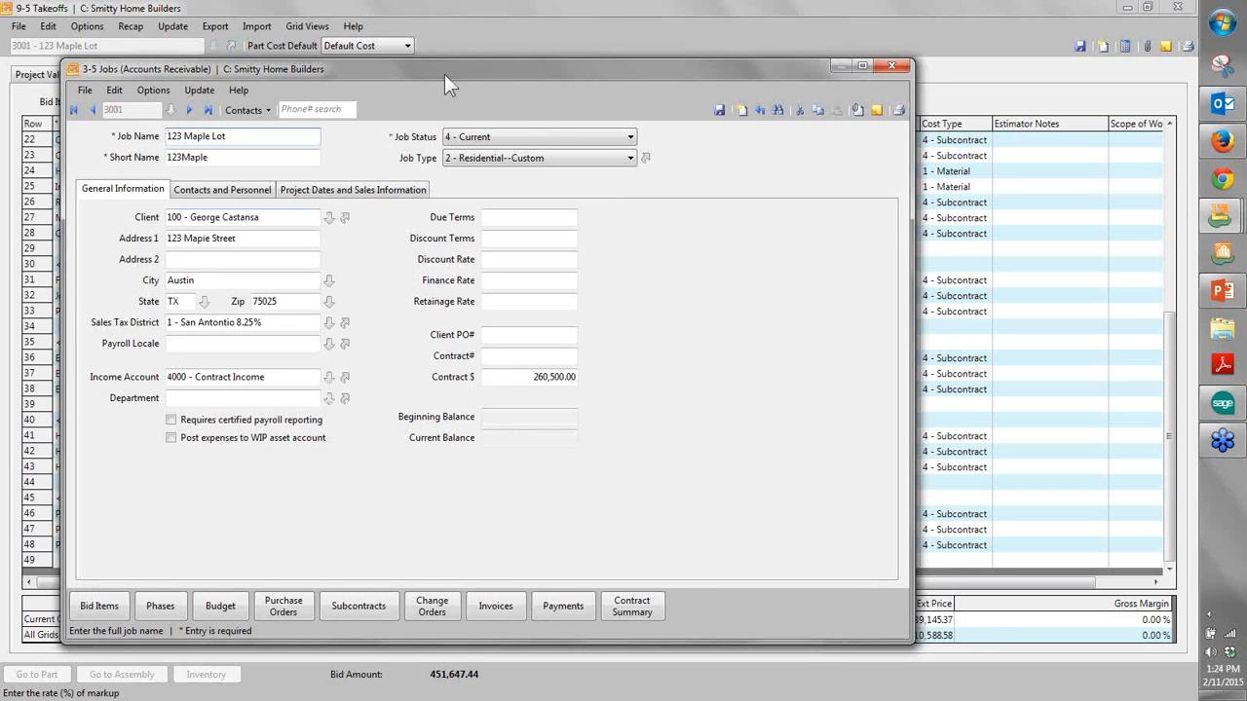
pyautogui.moveTo(444, 74); pyautogui.dragTo(510, 62)
pyautogui.click(370, 208)
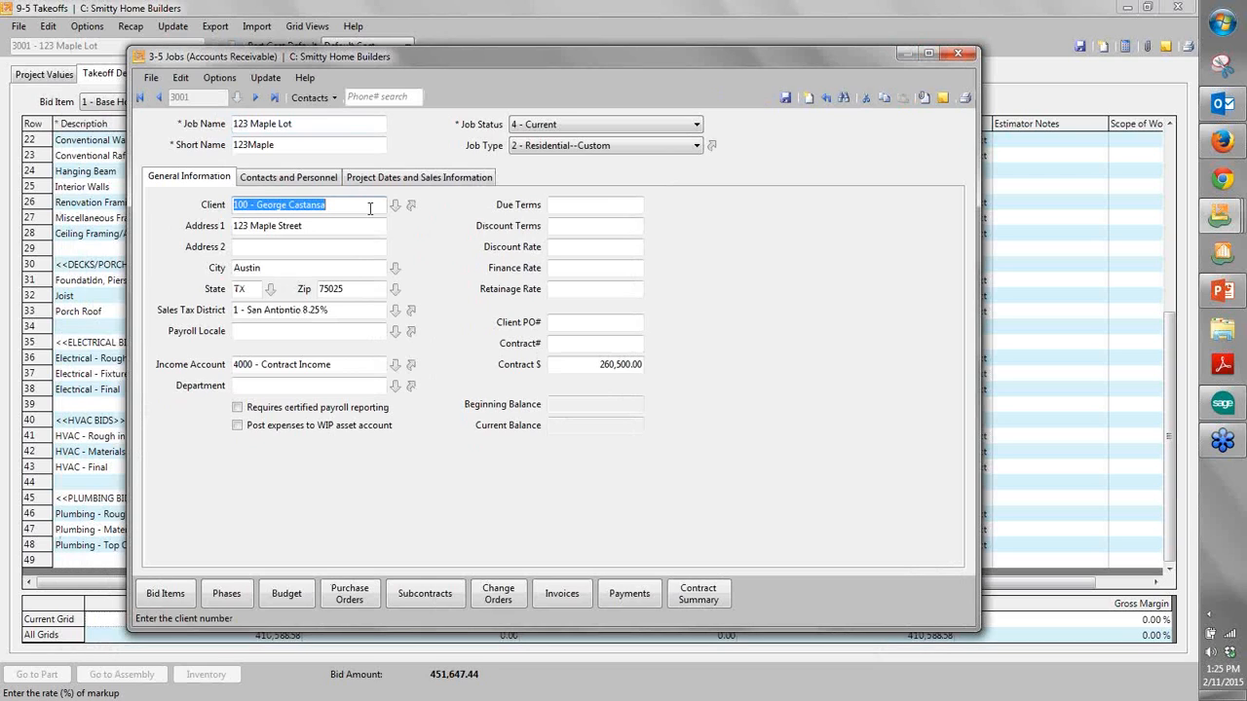
pyautogui.press('BackSpace')
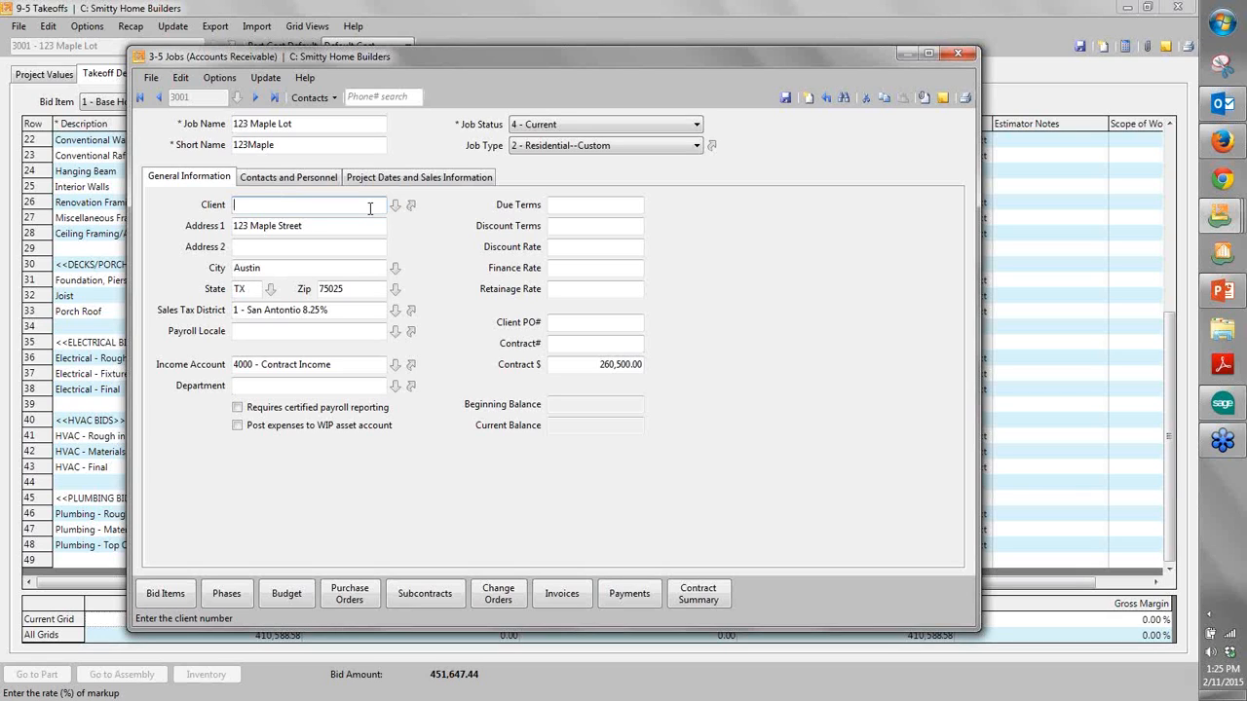
pyautogui.write('george')
pyautogui.press('Tab')
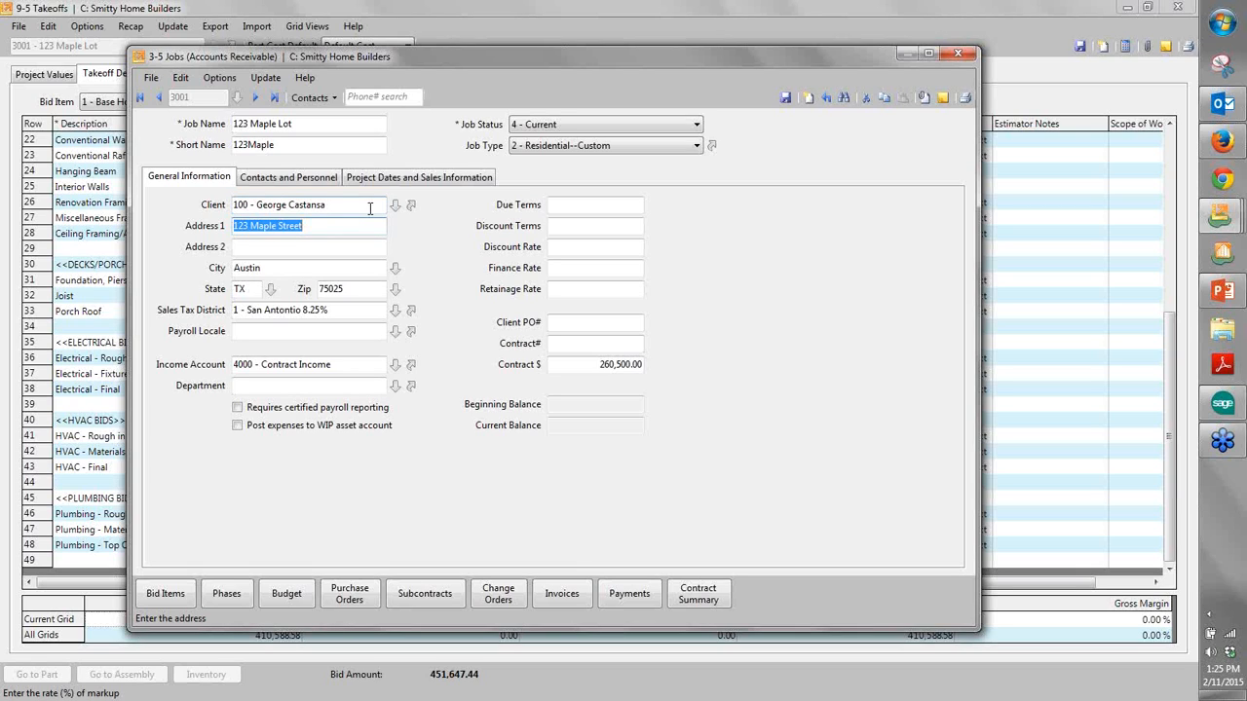
# - Set the job's contract amount to 410,000 and return to its general information
pyautogui.click(604, 364)
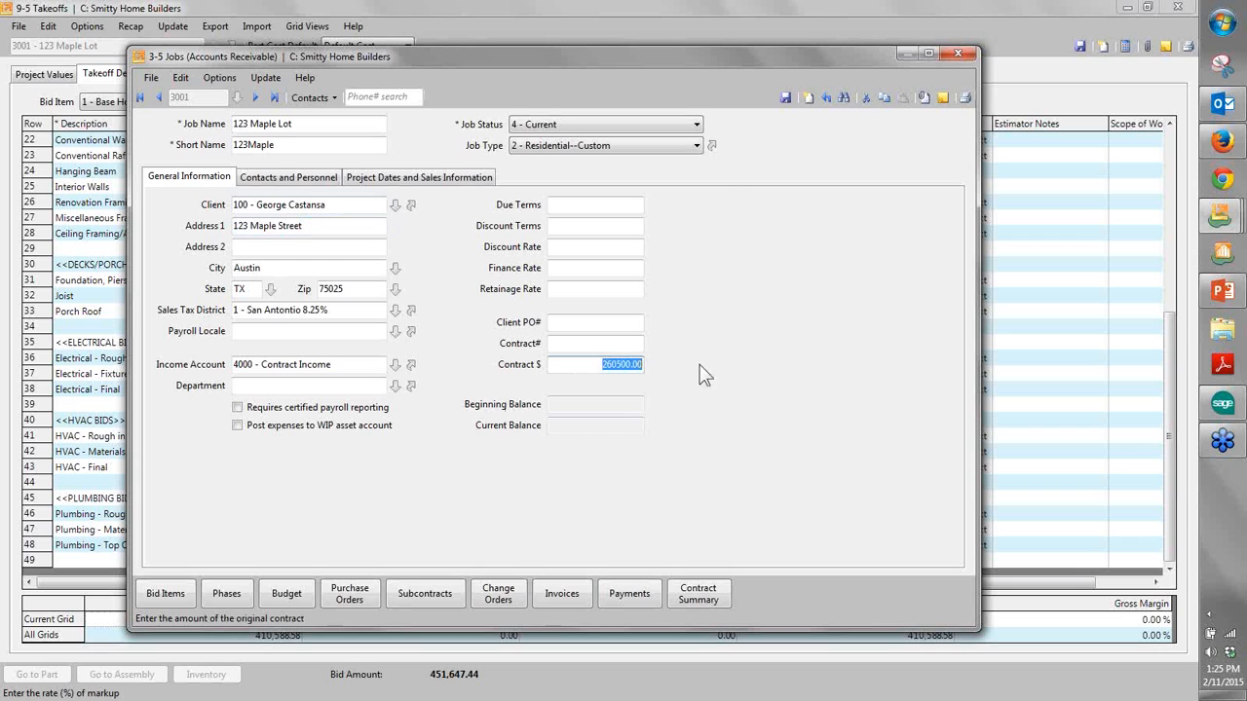
pyautogui.moveTo(754, 56); pyautogui.dragTo(796, 3)
pyautogui.write('410000')
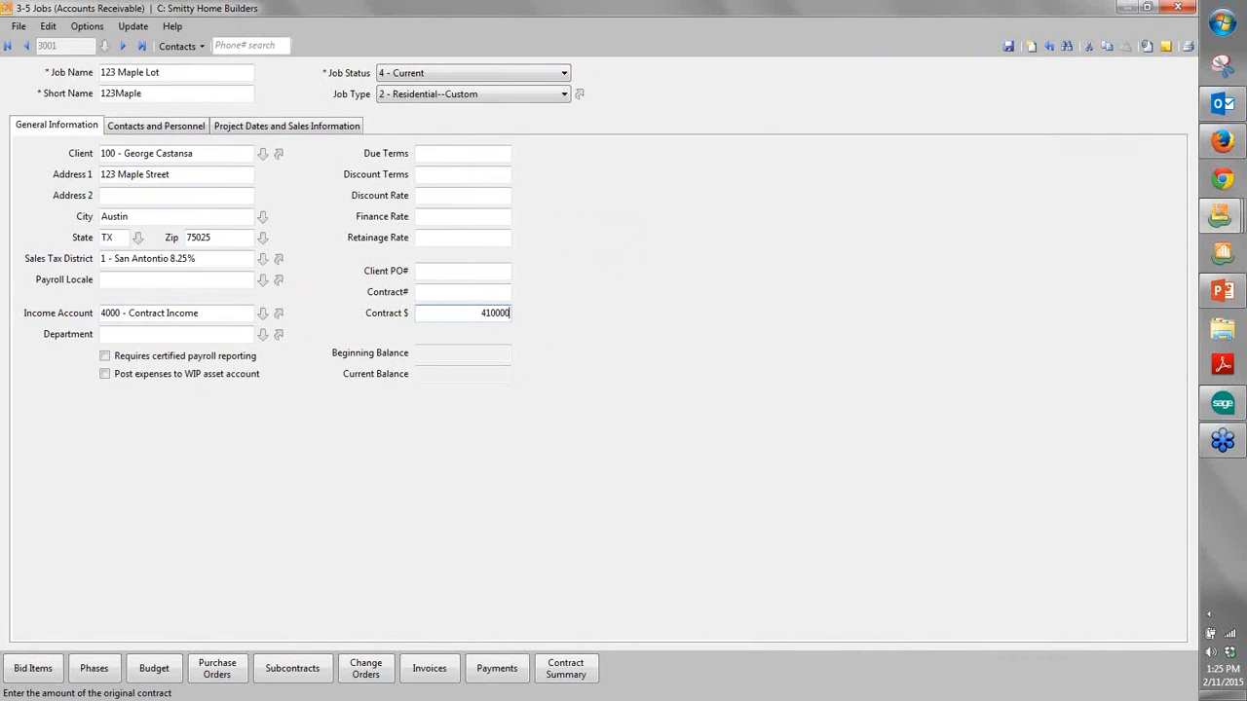
pyautogui.press('Tab')
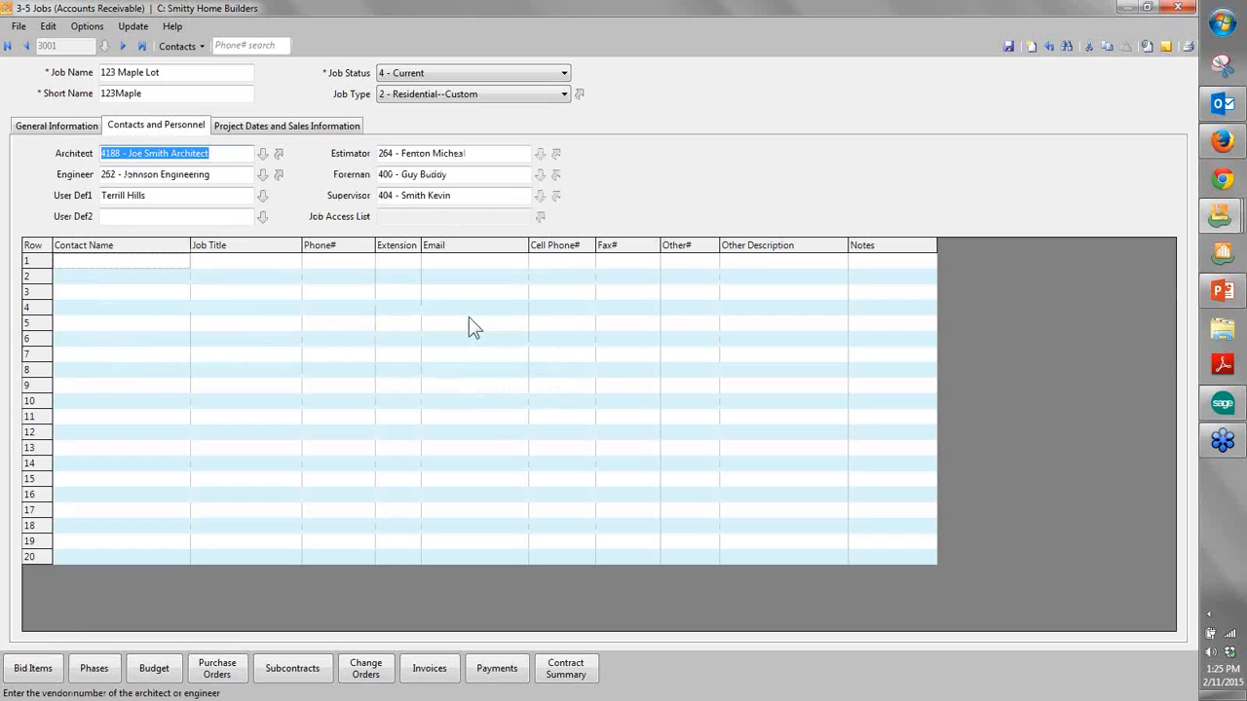
pyautogui.click(61, 126)
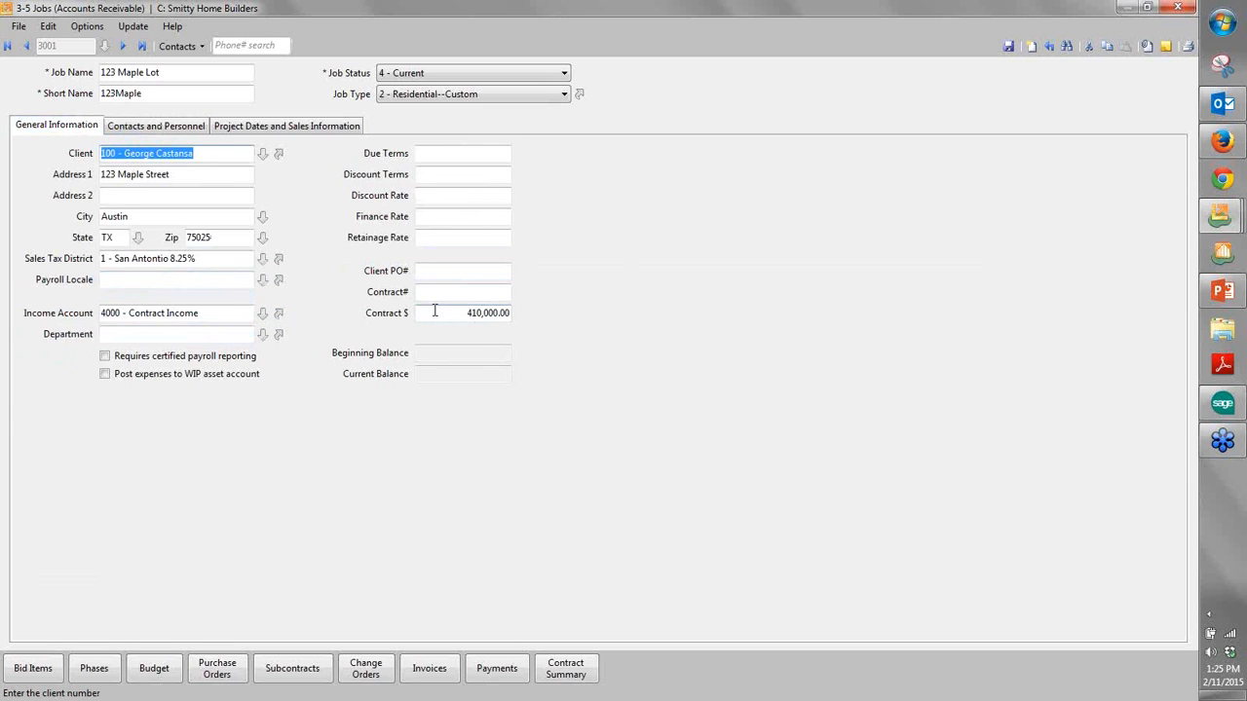
# - Examine the job's contacts and personnel, including the contact rows, first user-defined field and supervisor
pyautogui.click(184, 127)
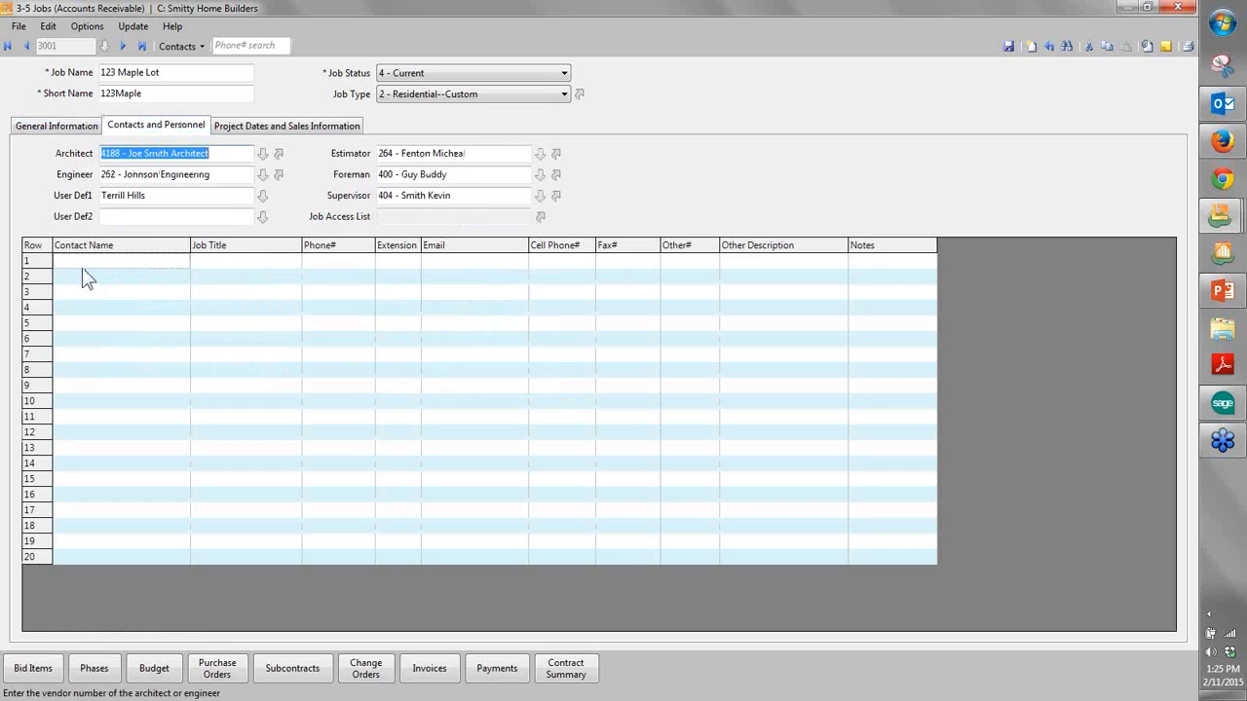
pyautogui.moveTo(42, 263); pyautogui.dragTo(83, 407)
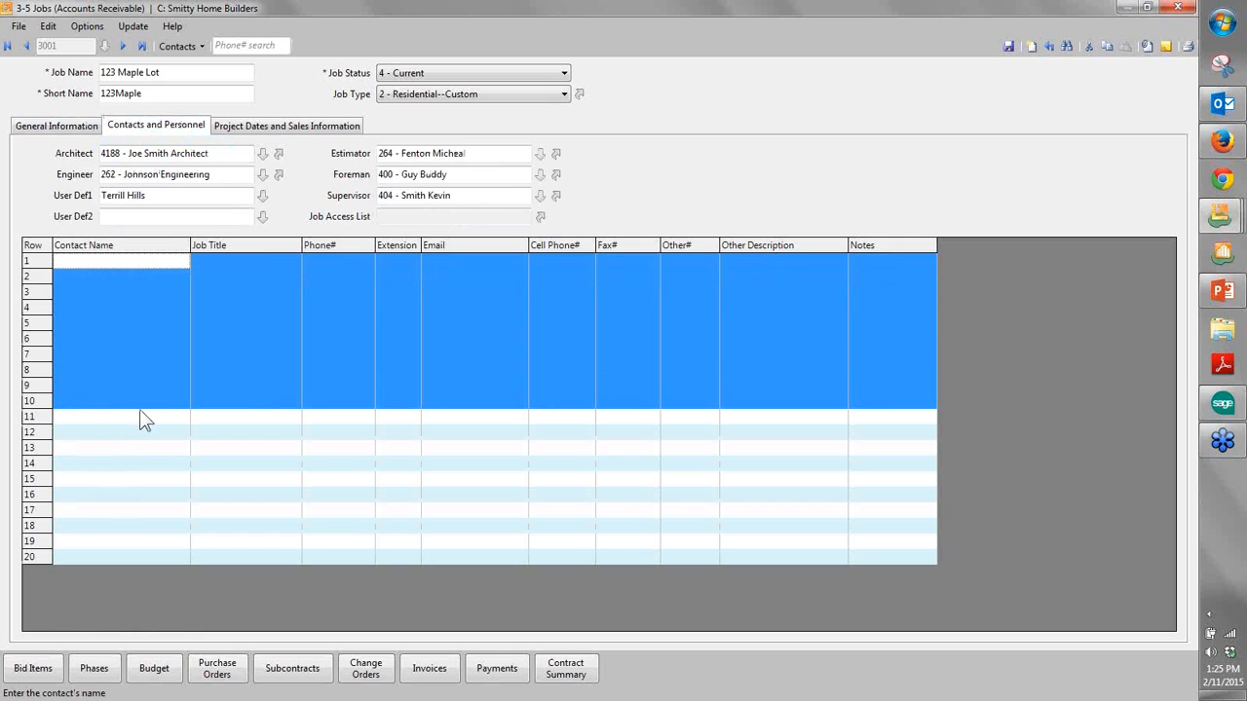
pyautogui.click(169, 200)
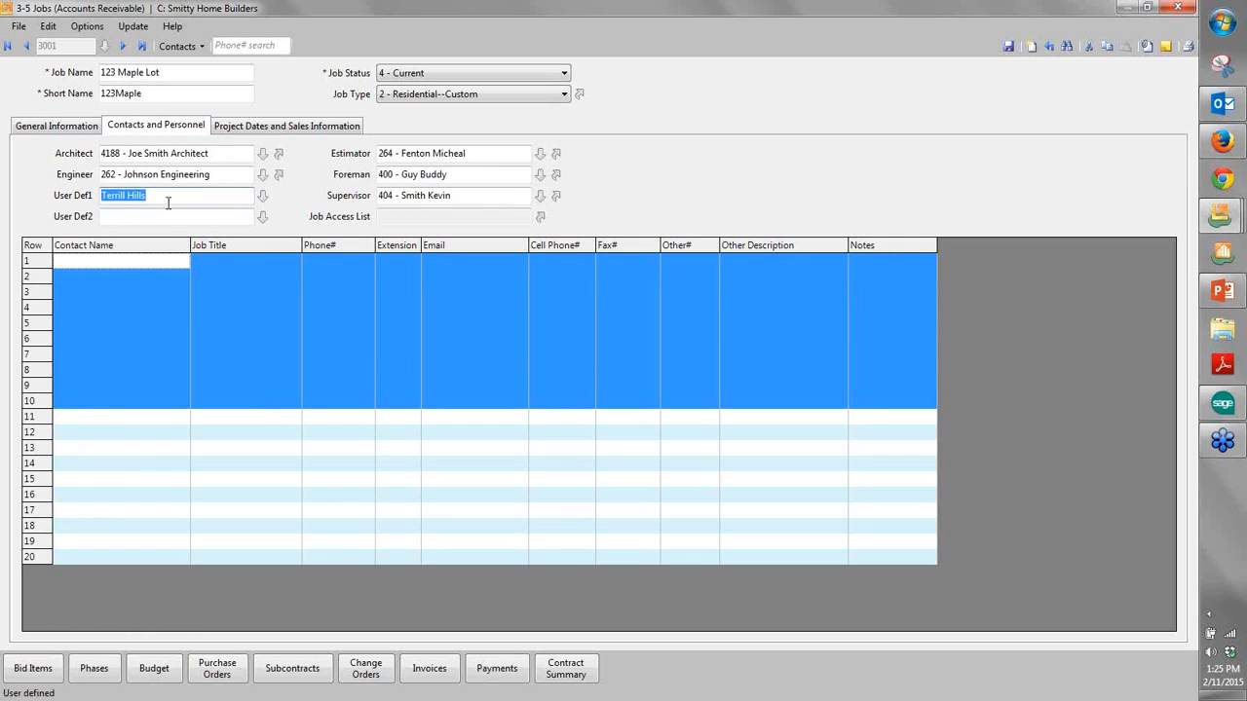
pyautogui.click(463, 193)
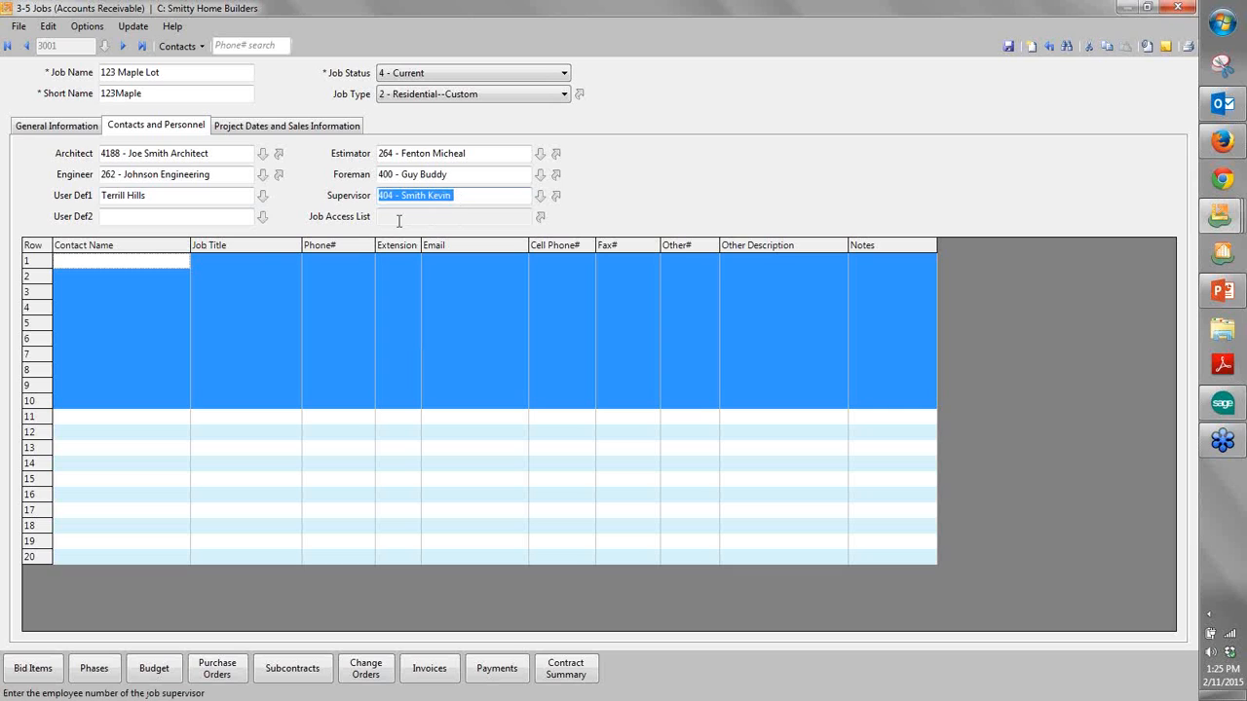
# - Examine the job's project dates and sales information, including its square footage and model/plan
pyautogui.click(265, 127)
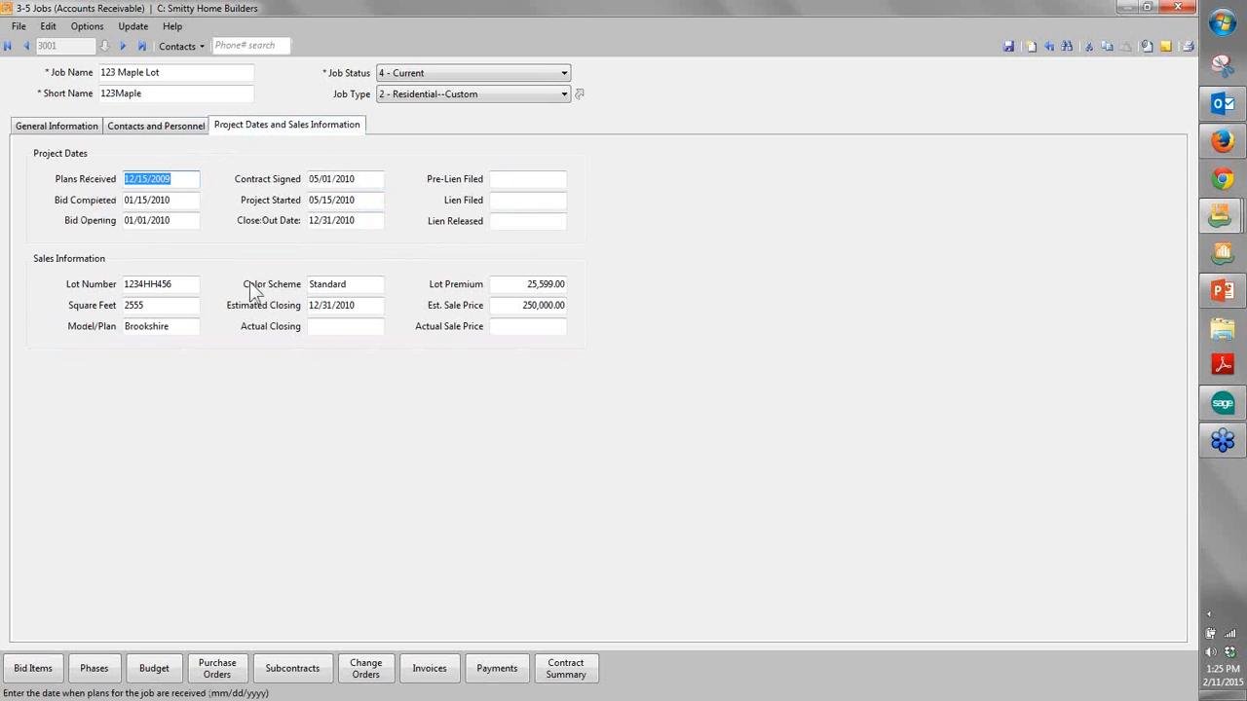
pyautogui.click(172, 306)
pyautogui.click(192, 328)
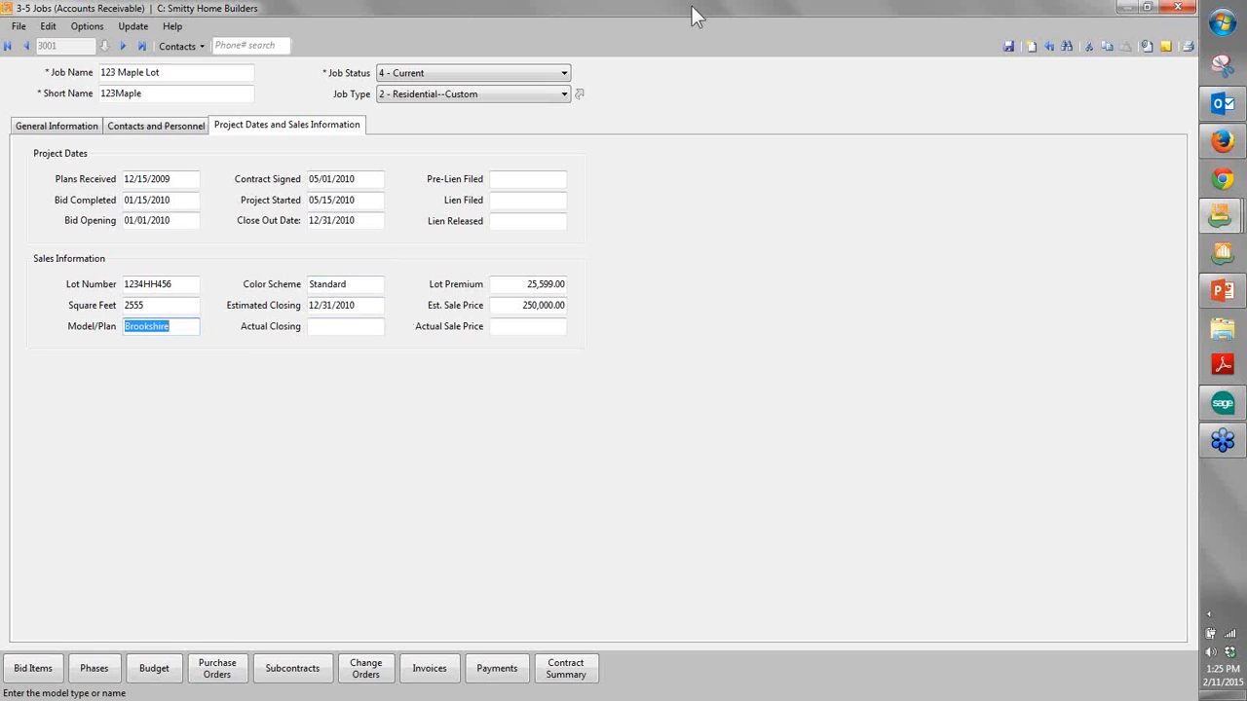
# - List the job's purchase orders and review the rows from Ahrens Concrete Pumping through Howards Mechanical
pyautogui.moveTo(695, 15); pyautogui.dragTo(585, 40)
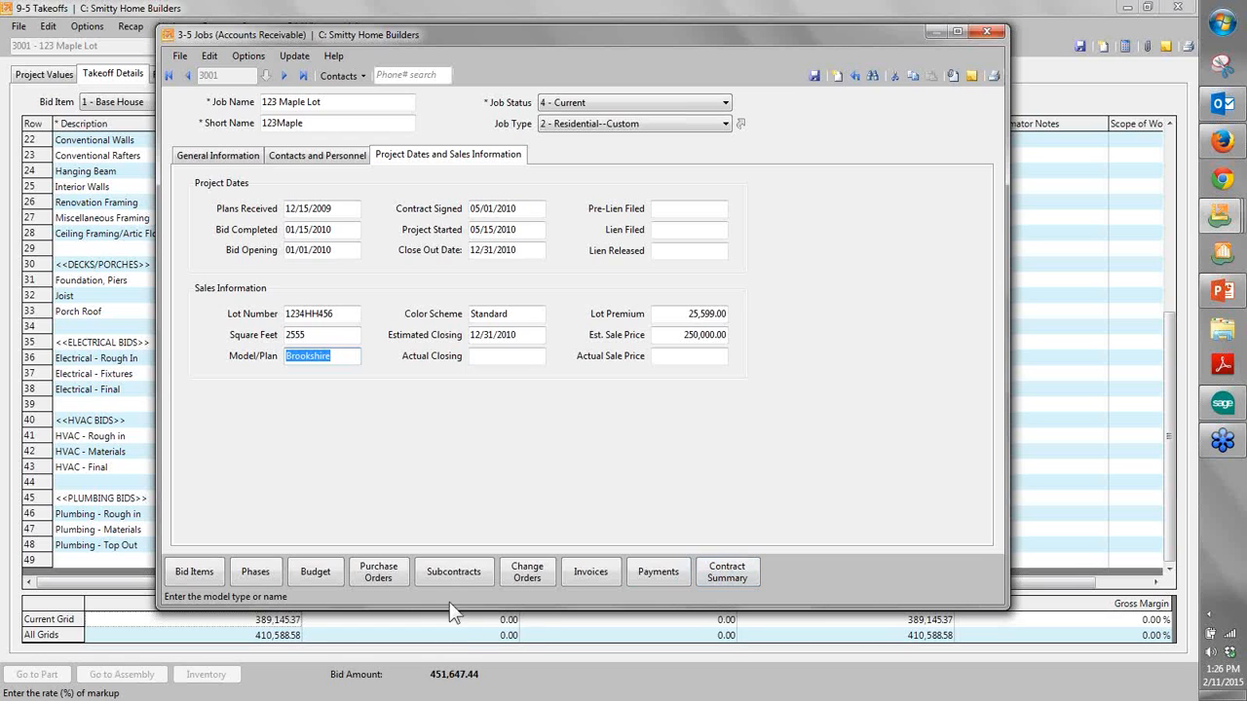
pyautogui.click(379, 572)
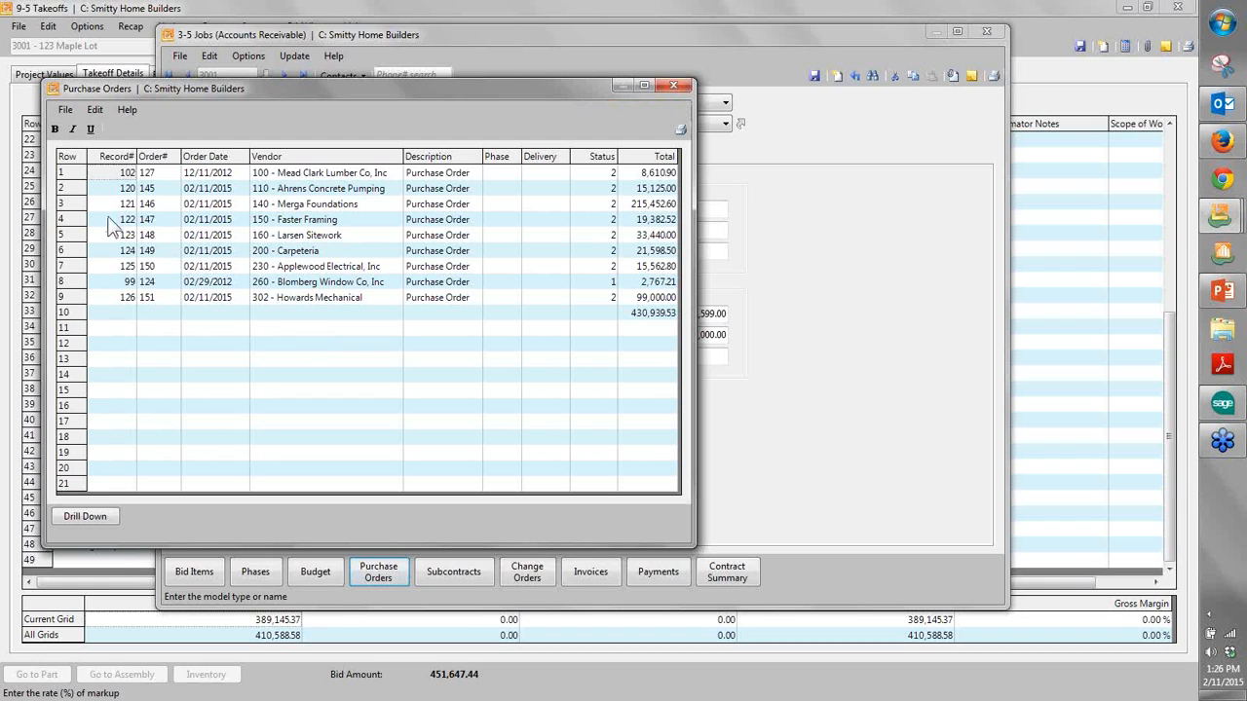
pyautogui.moveTo(79, 190); pyautogui.dragTo(80, 311)
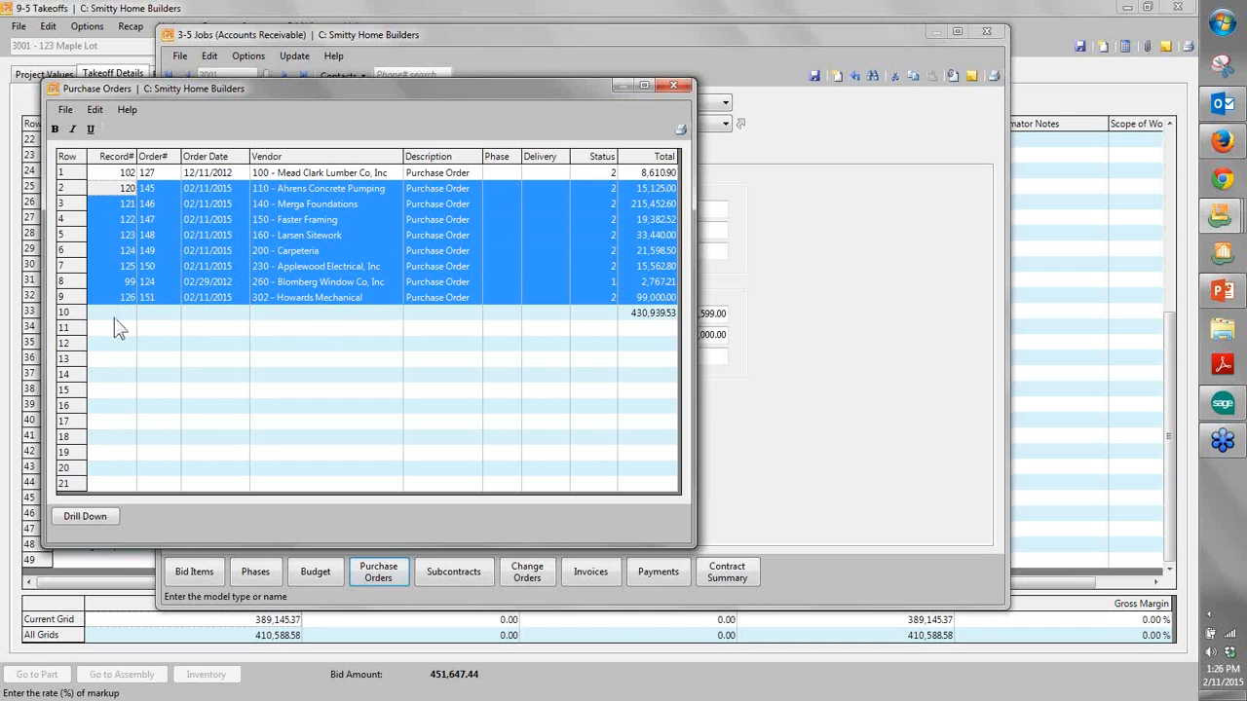
# - Open the Howards Mechanical purchase order and autofit all columns in its line-item grid
pyautogui.click(116, 296)
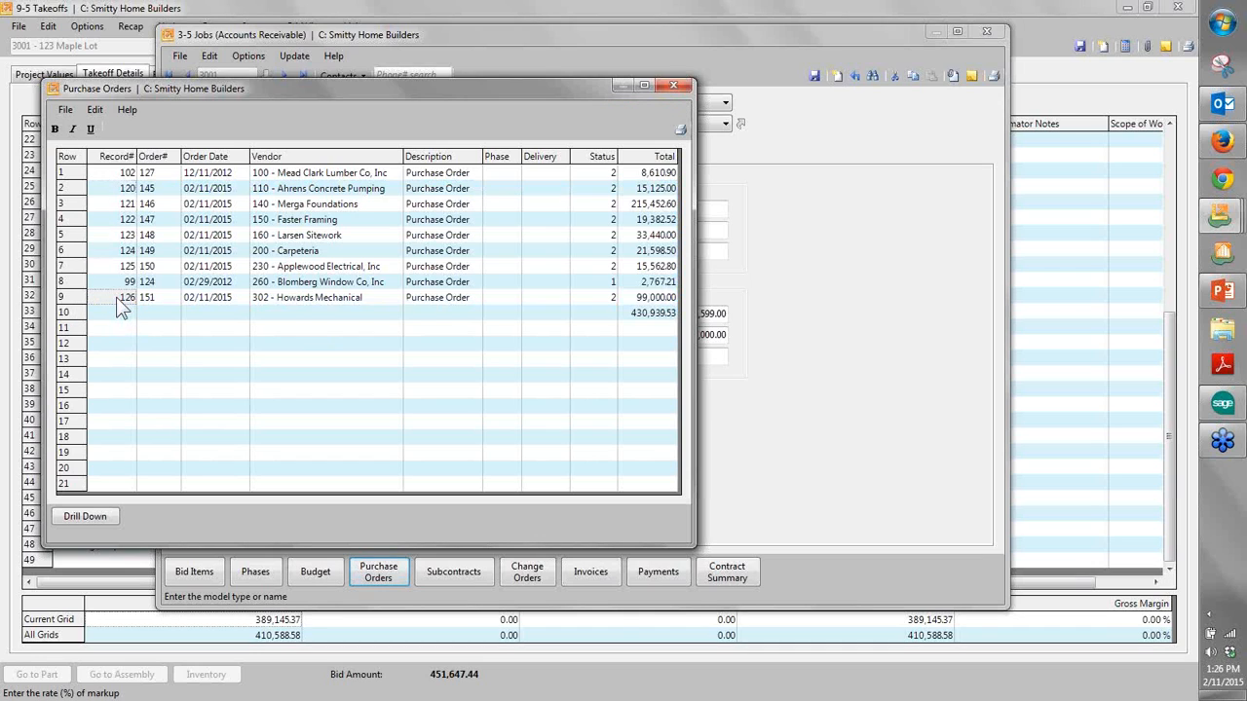
pyautogui.doubleClick(116, 297)
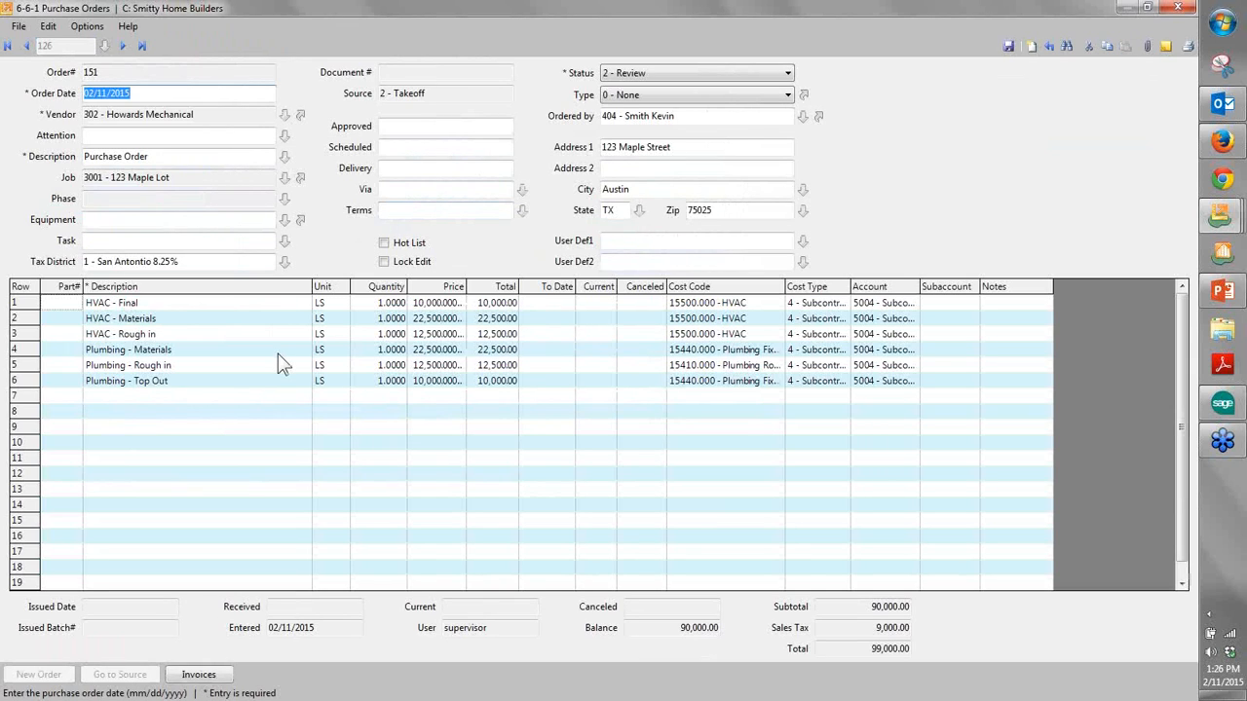
pyautogui.rightClick(387, 435)
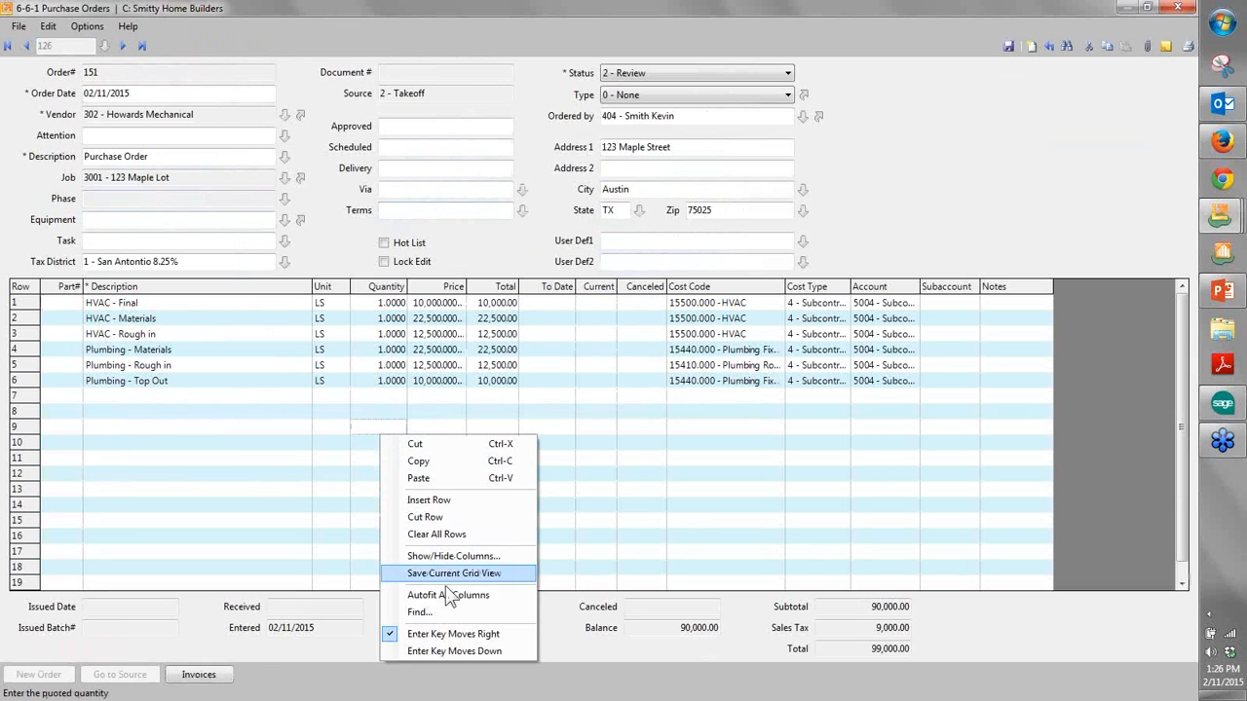
pyautogui.click(443, 596)
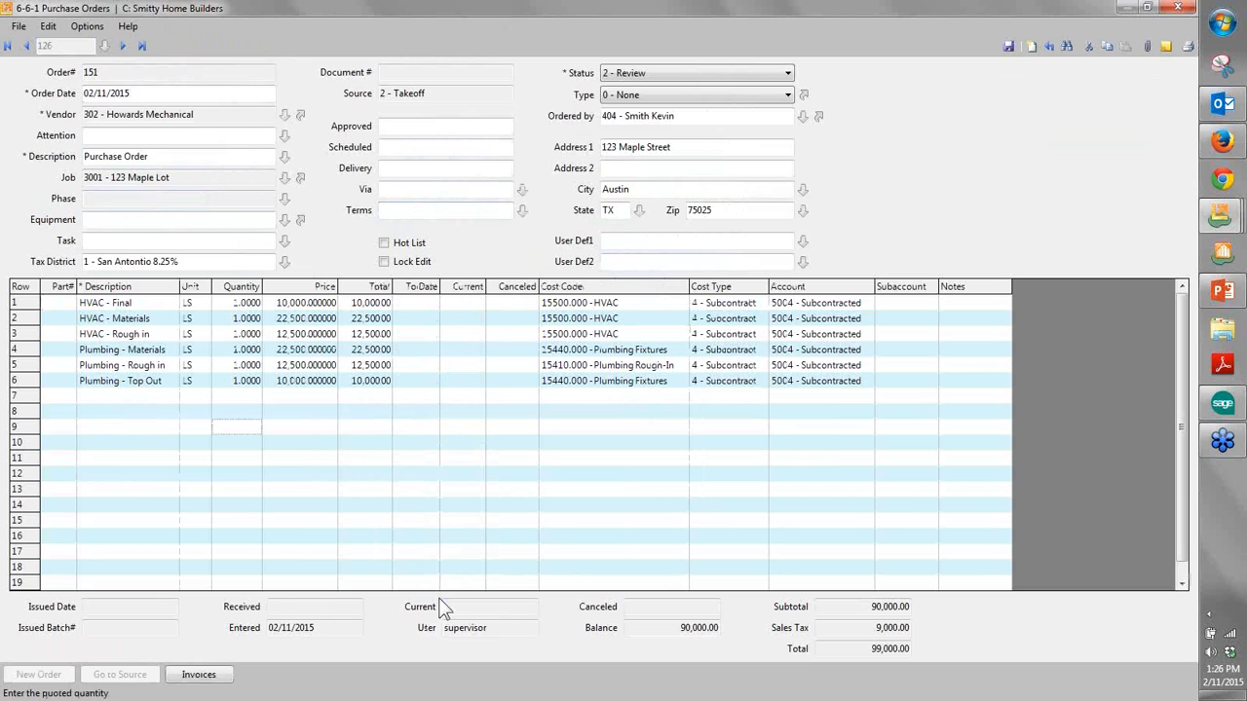
# - Review the Applewood Electrical, Carpeteria, Larsen Sitework and Faster Framing purchase orders, and return to the Howards Mechanical order
pyautogui.click(29, 46)
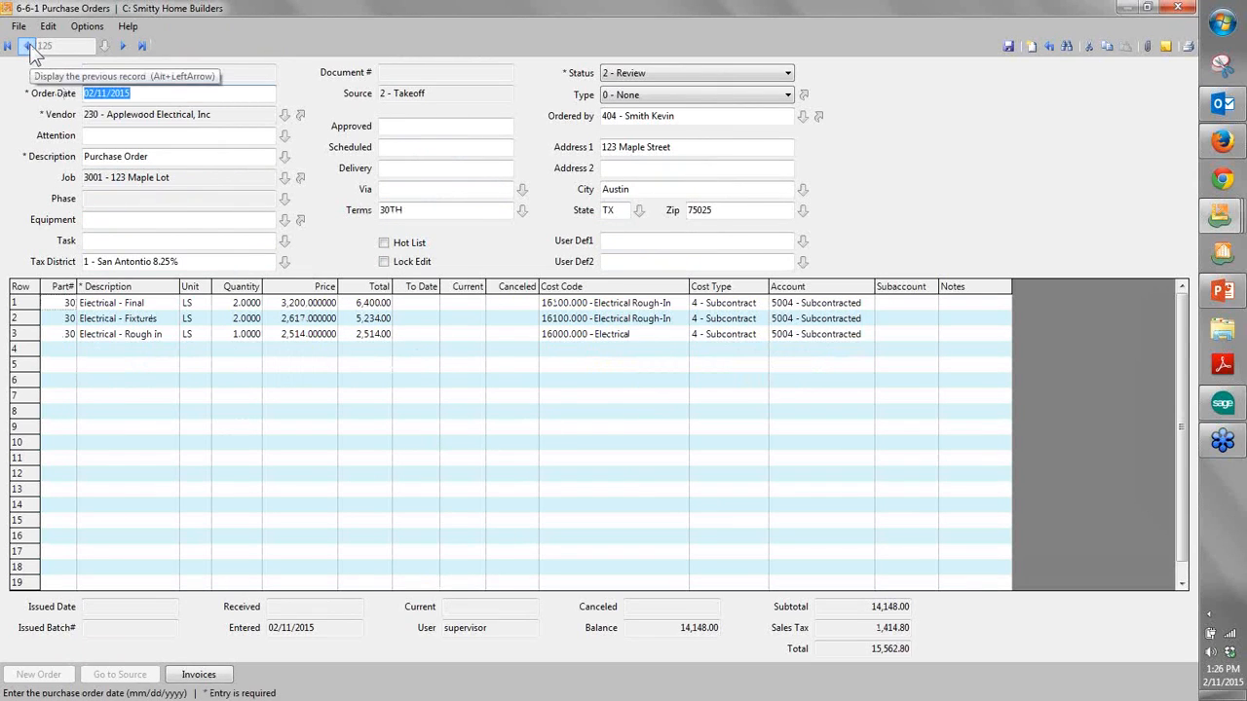
pyautogui.click(29, 45)
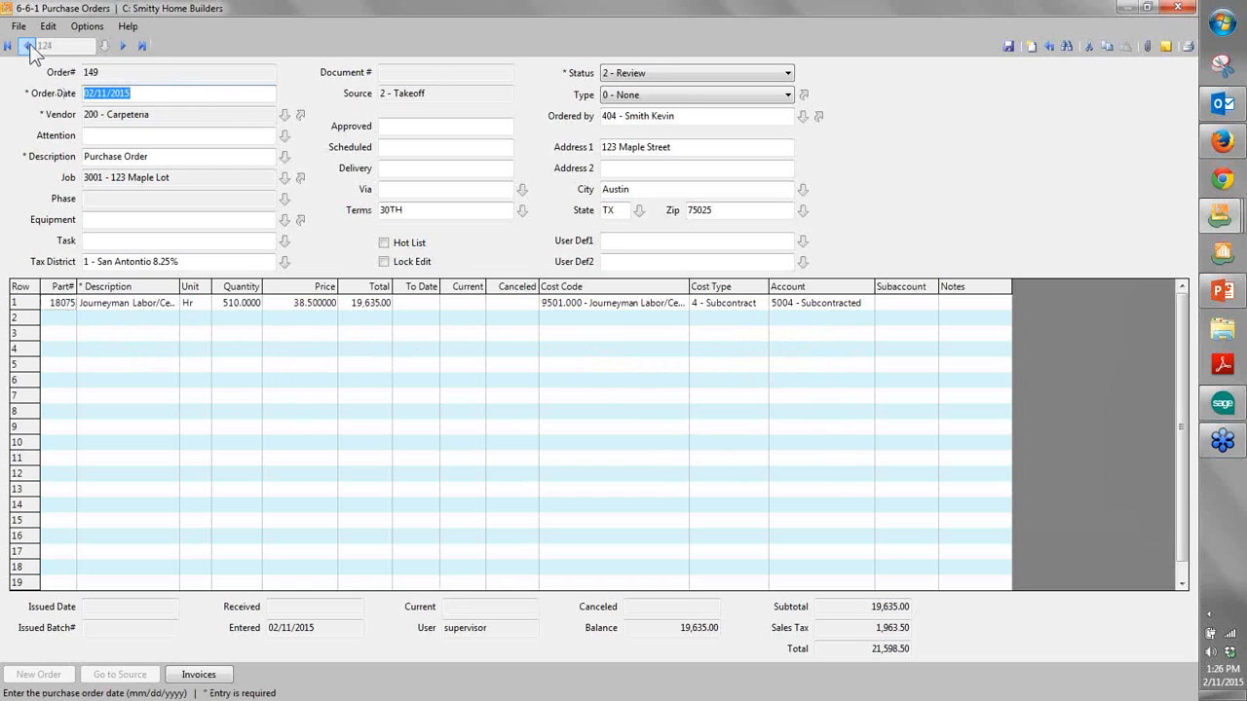
pyautogui.click(29, 46)
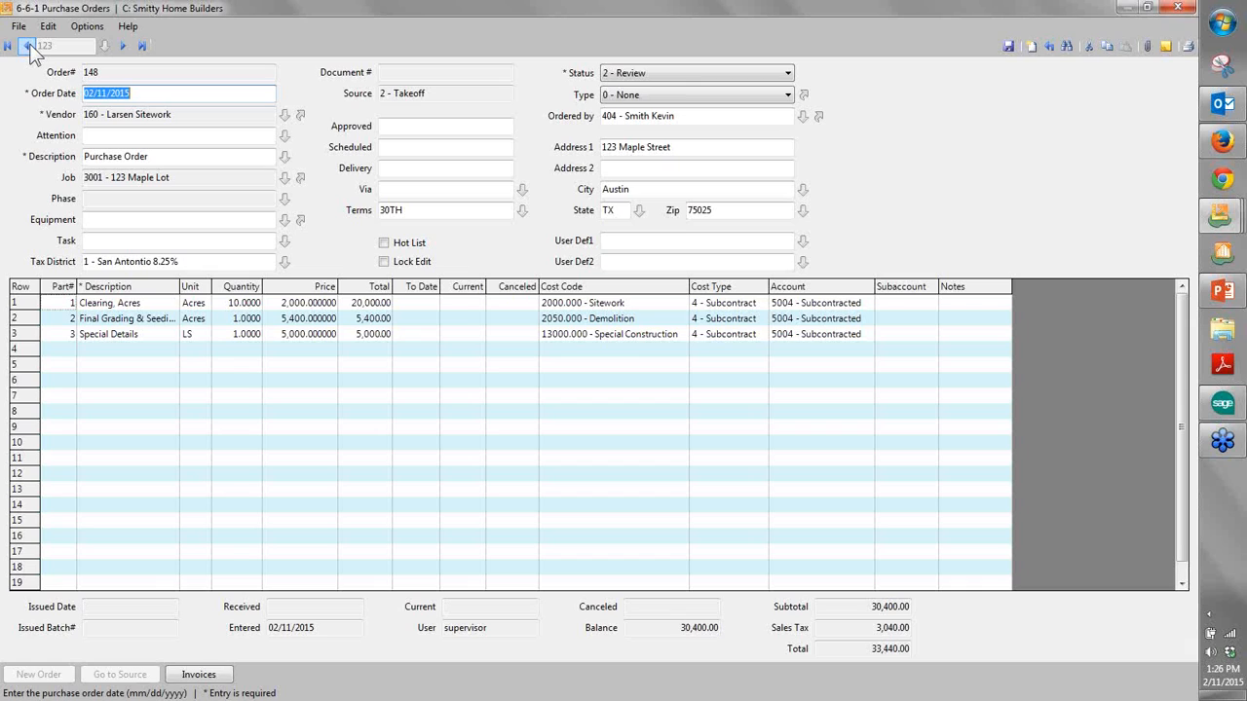
pyautogui.click(29, 46)
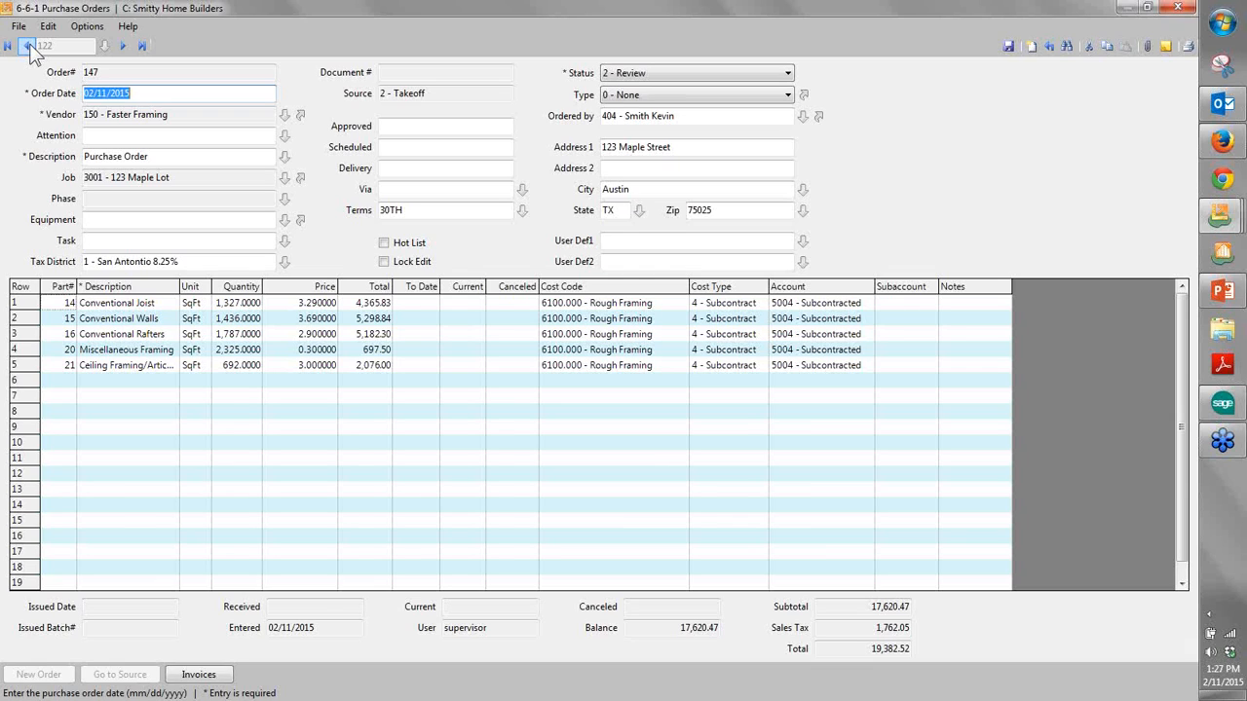
pyautogui.click(141, 49)
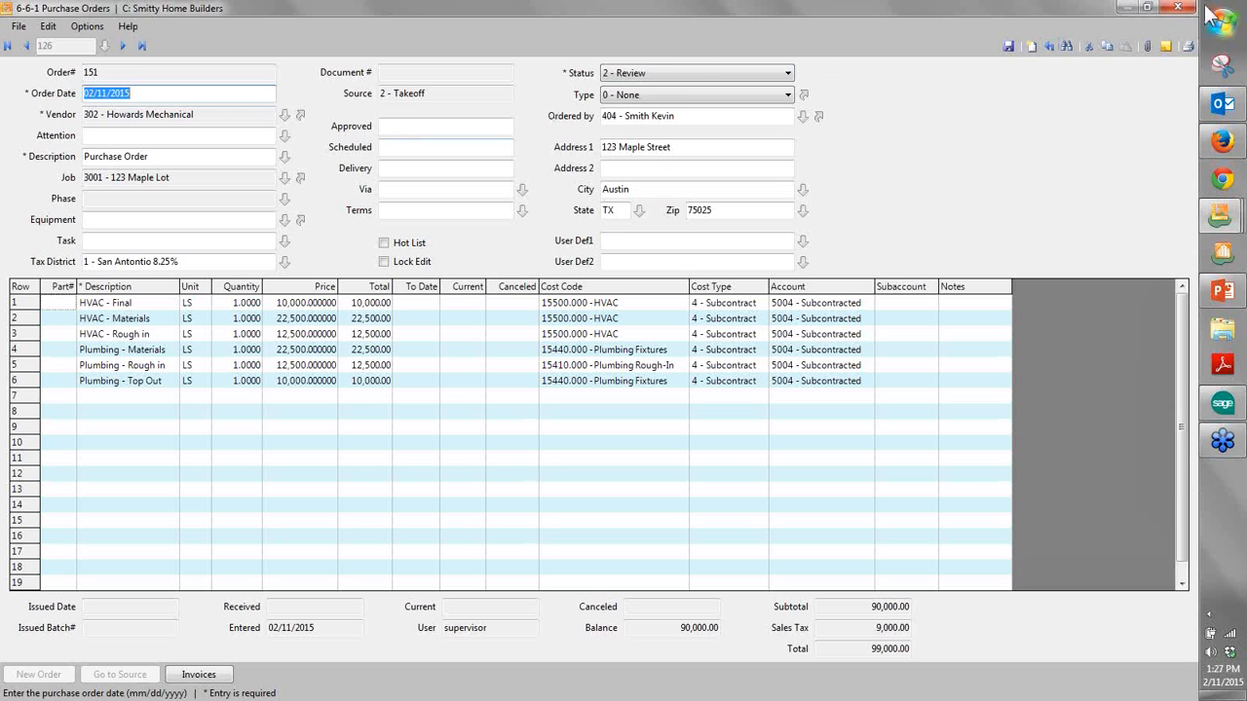
# - Preview the Howards Mechanical order as report 31 - Purchase Order~with Notes, using the Subcontract.Purchase form for record 126
pyautogui.click(1185, 51)
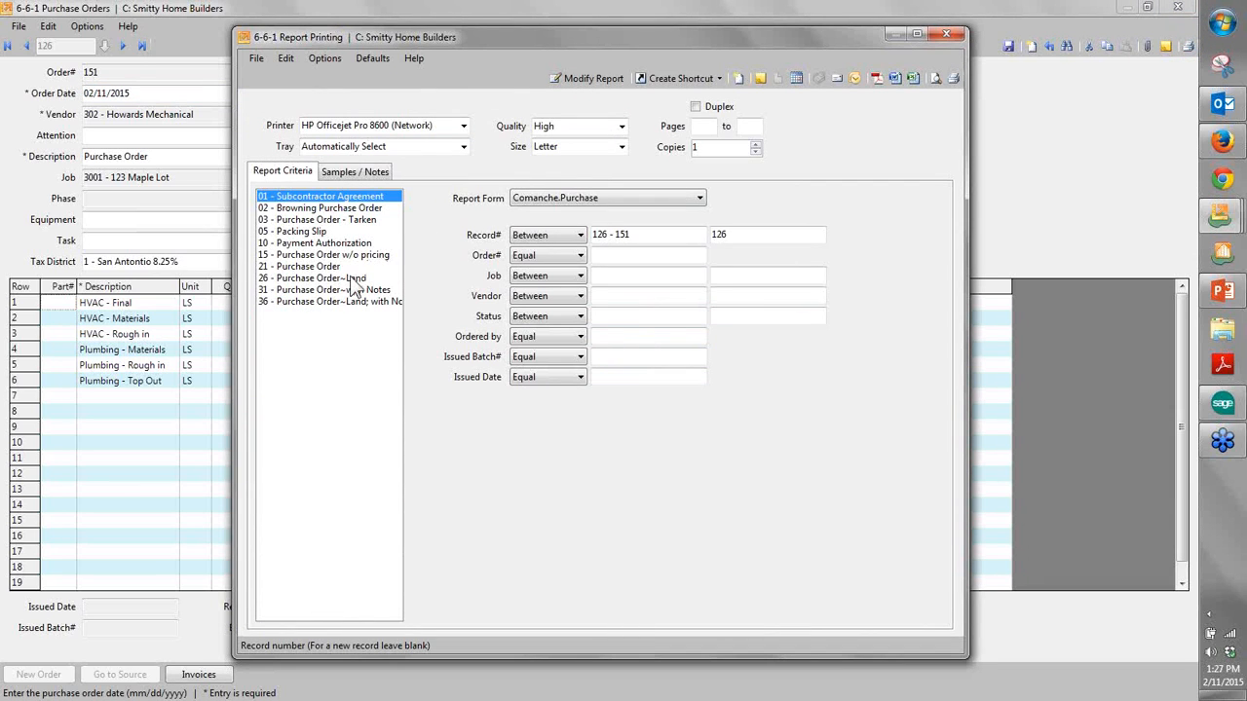
pyautogui.click(336, 278)
pyautogui.click(346, 290)
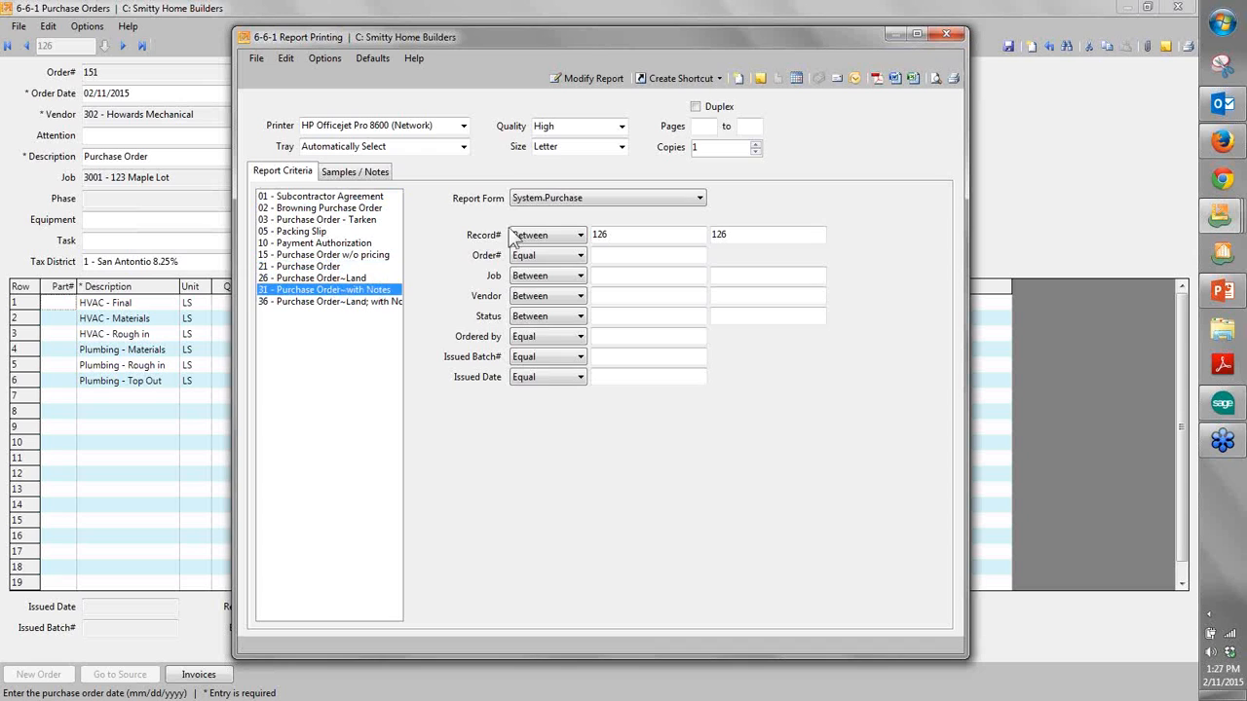
pyautogui.click(545, 199)
pyautogui.click(541, 232)
pyautogui.click(934, 79)
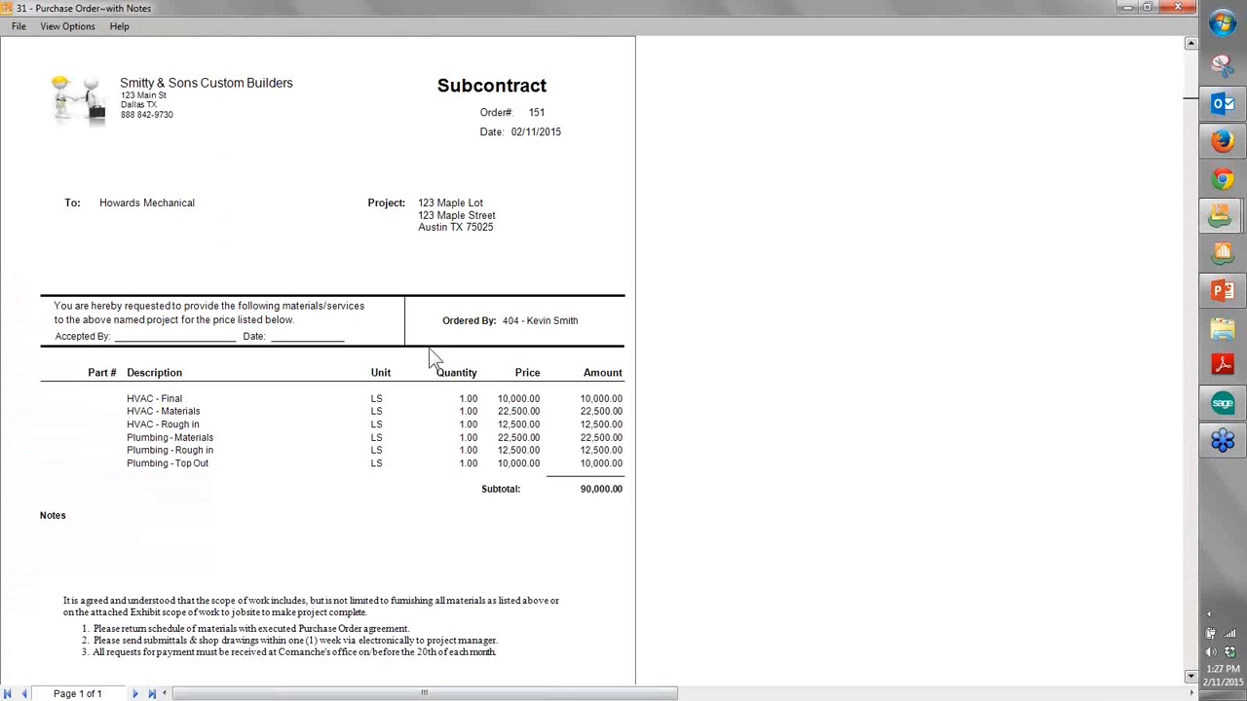
# - Read through the subcontract preview, from the line items to the signature lines and order total, and close it
pyautogui.scroll(-3, 429, 348)
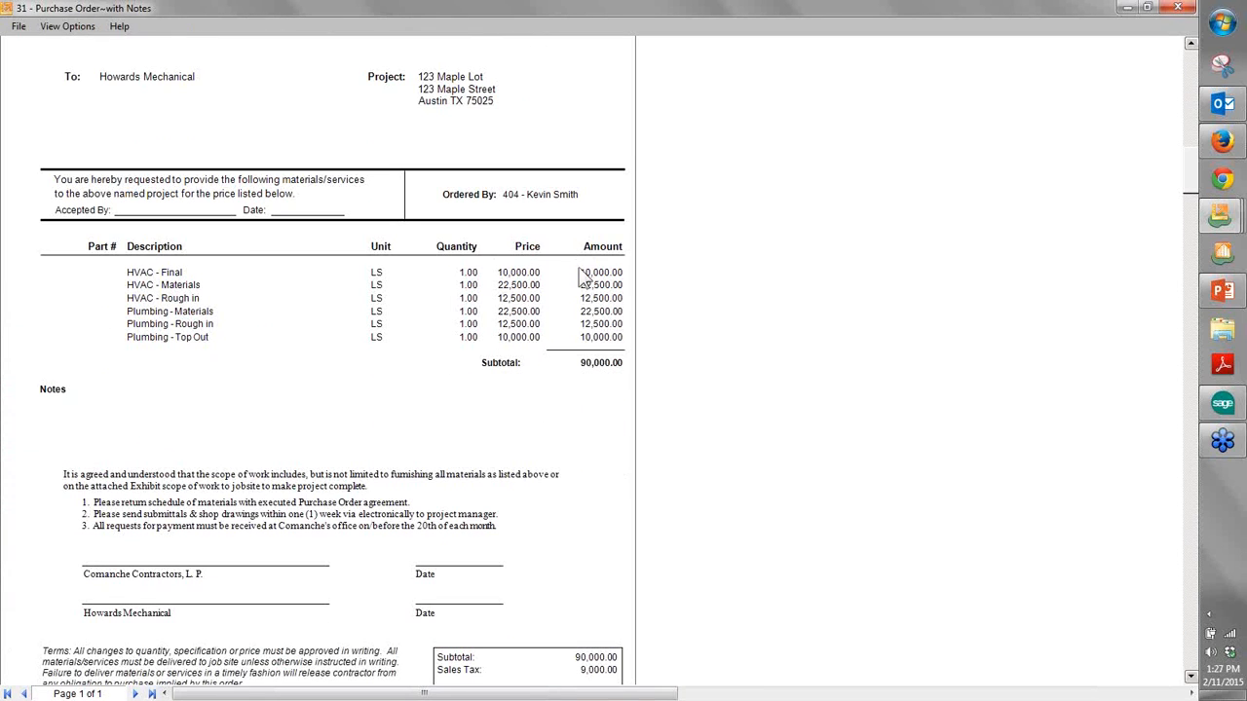
pyautogui.scroll(-4, 526, 320)
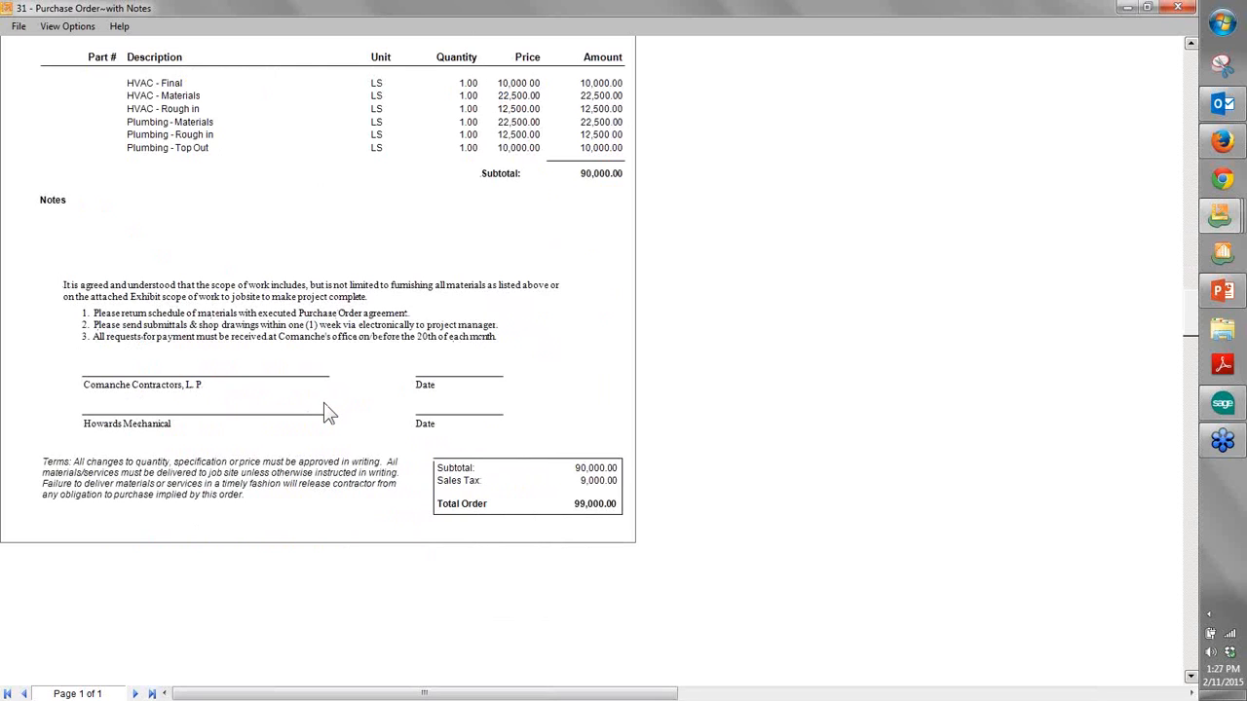
pyautogui.scroll(6, 328, 414)
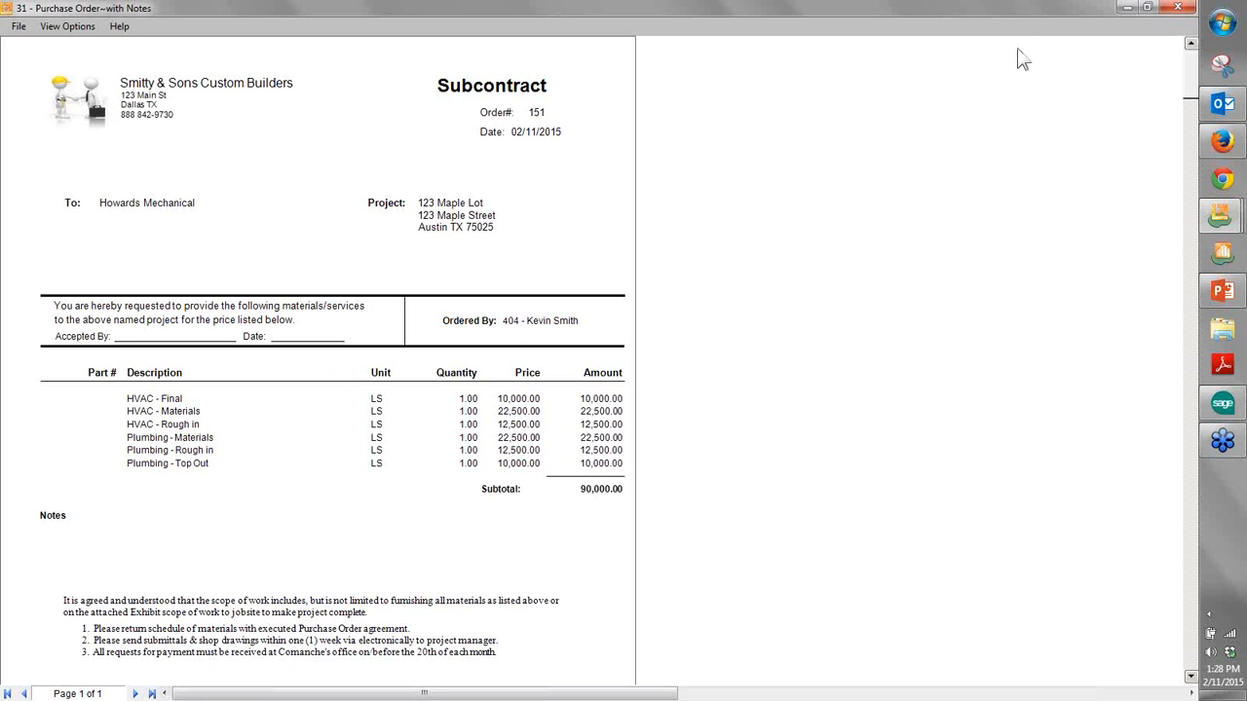
pyautogui.click(1176, 8)
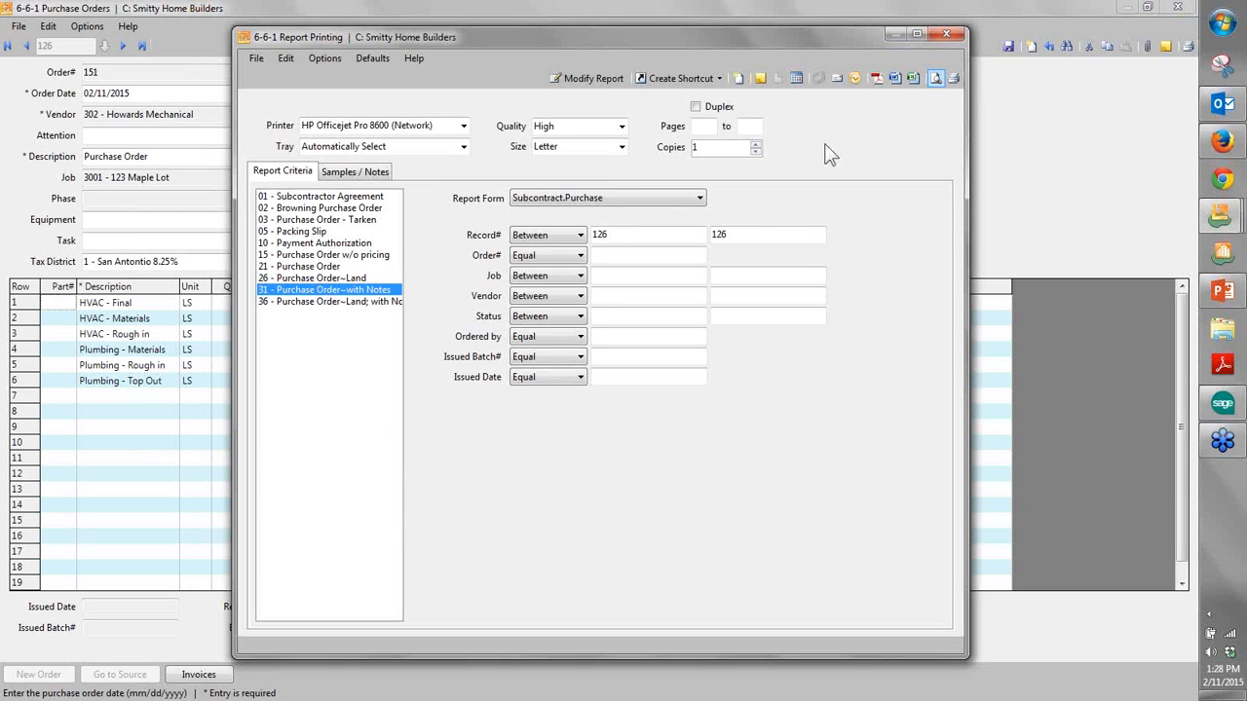
# - Create an Outlook message with the subcontract report attached as a PDF and enter the recipient's e-mail address
pyautogui.click(855, 79)
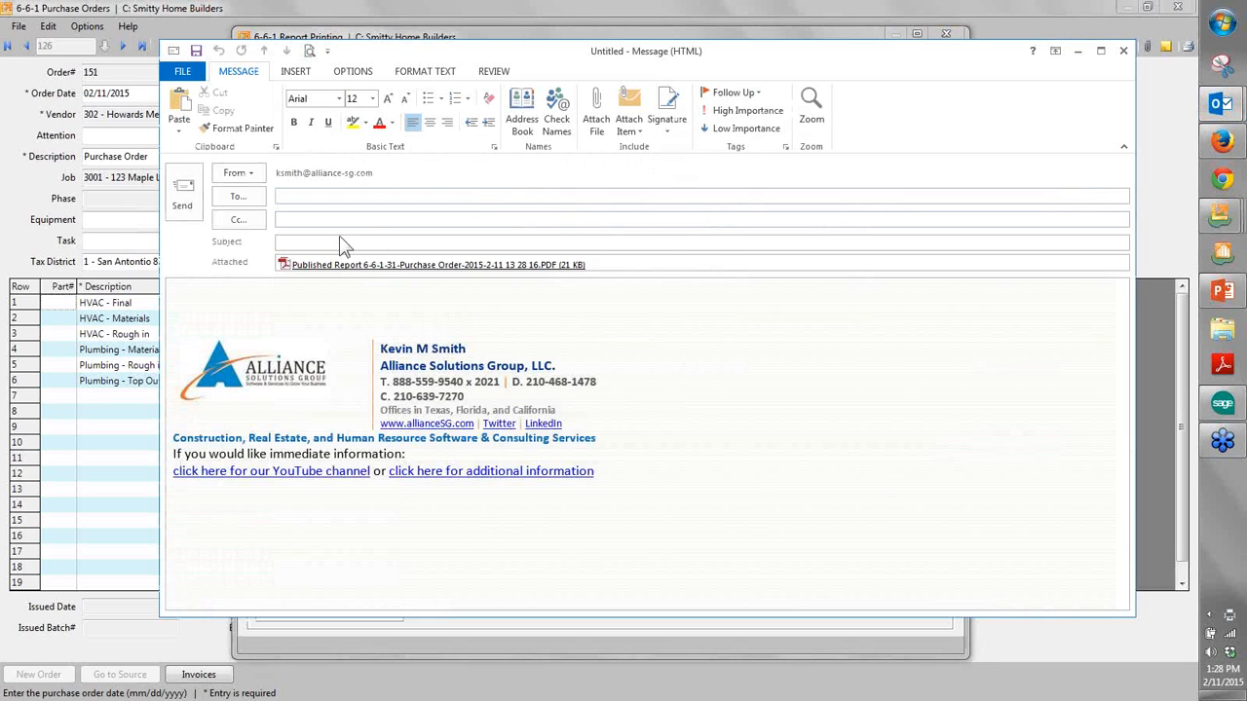
pyautogui.click(350, 199)
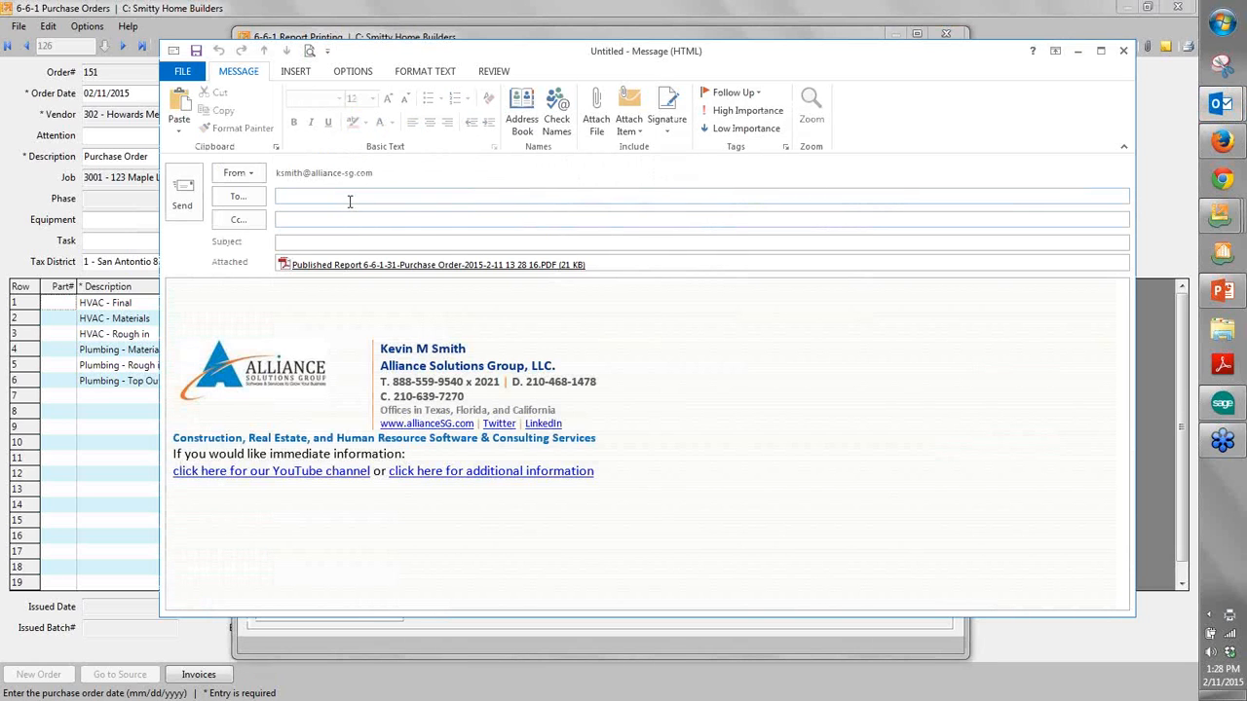
pyautogui.press('Return')
pyautogui.press('BackSpace')
pyautogui.press('BackSpace')
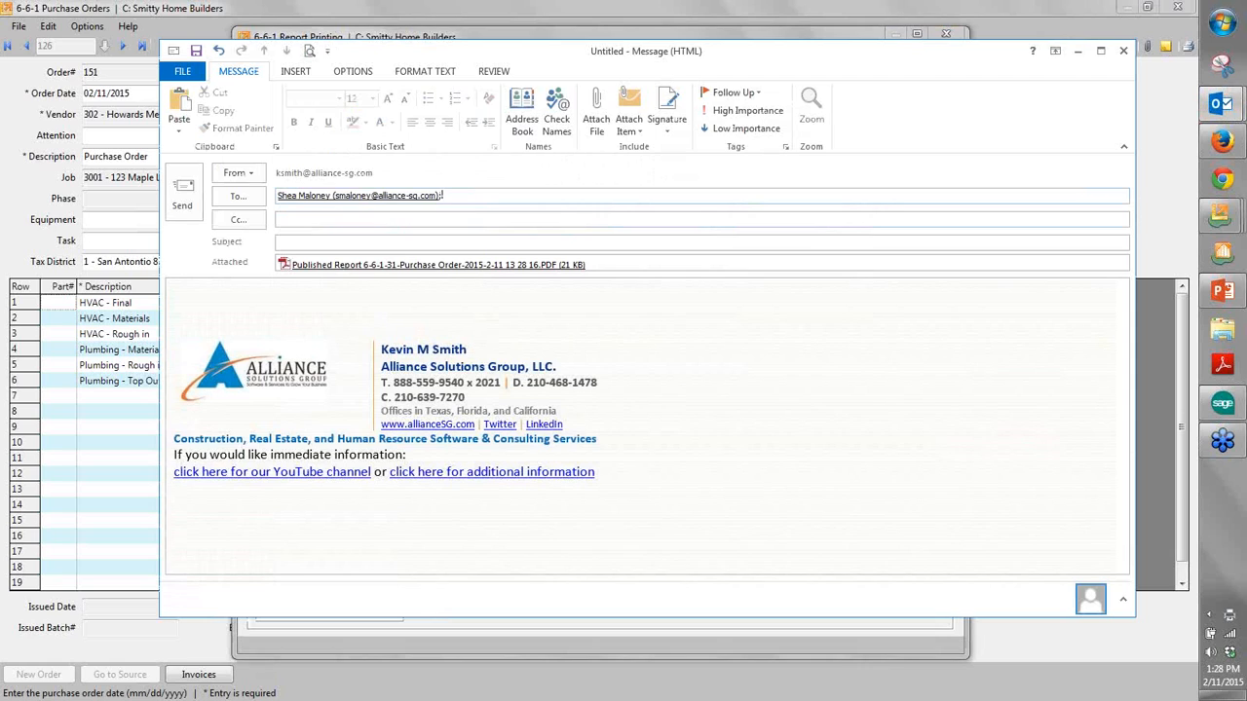
pyautogui.write('smi')
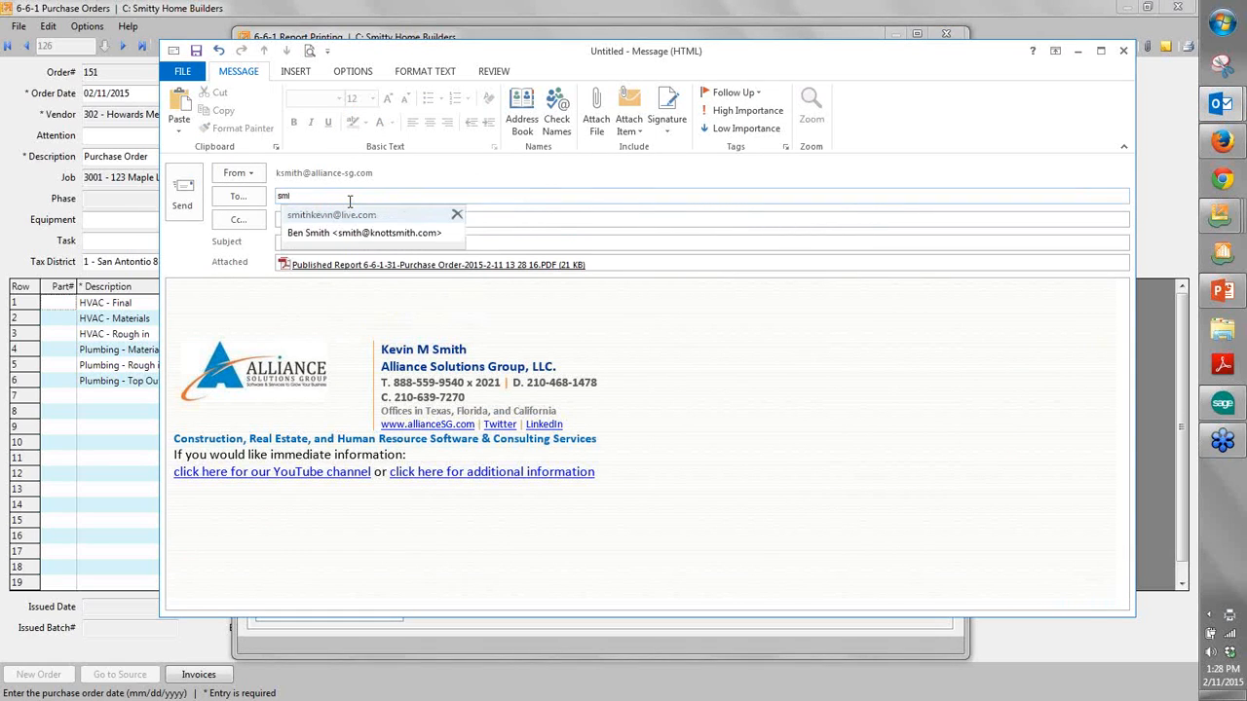
pyautogui.press('Tab')
pyautogui.press('Tab')
# - Give the message the subject "Subcontract" and the text "Please approve.", correcting the subject's spelling, and send it
pyautogui.write('Sub')
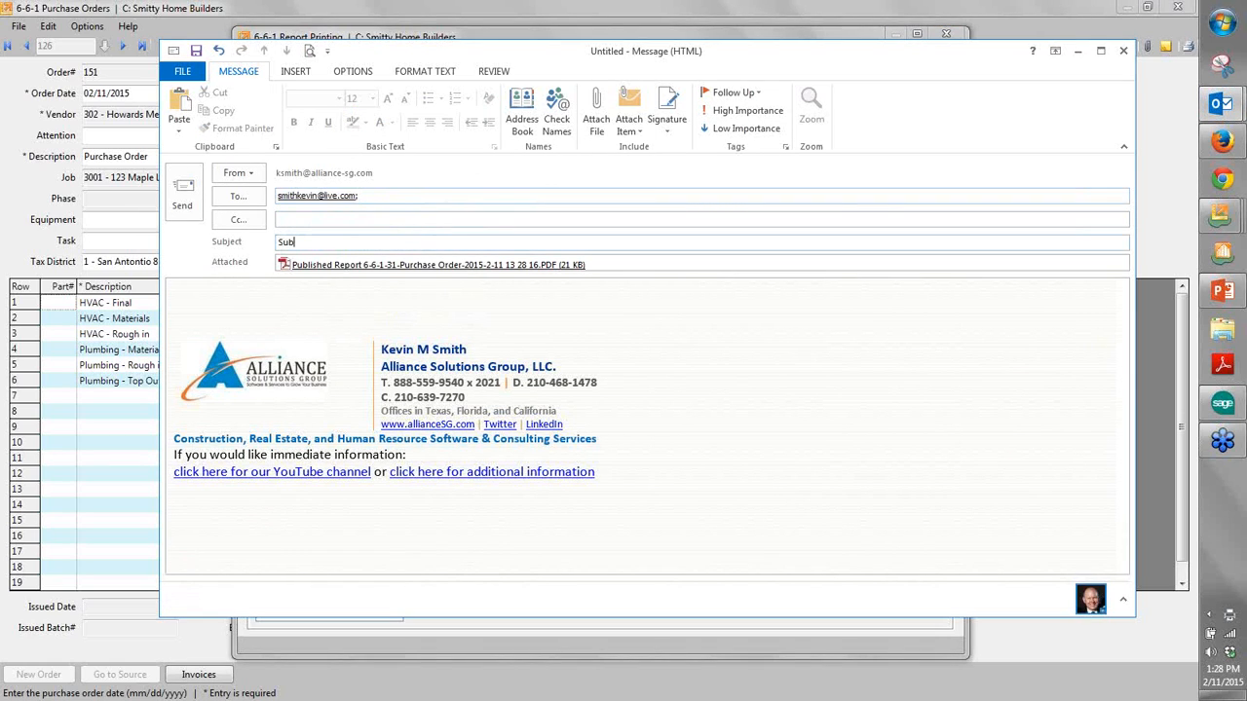
pyautogui.write('contrcct')
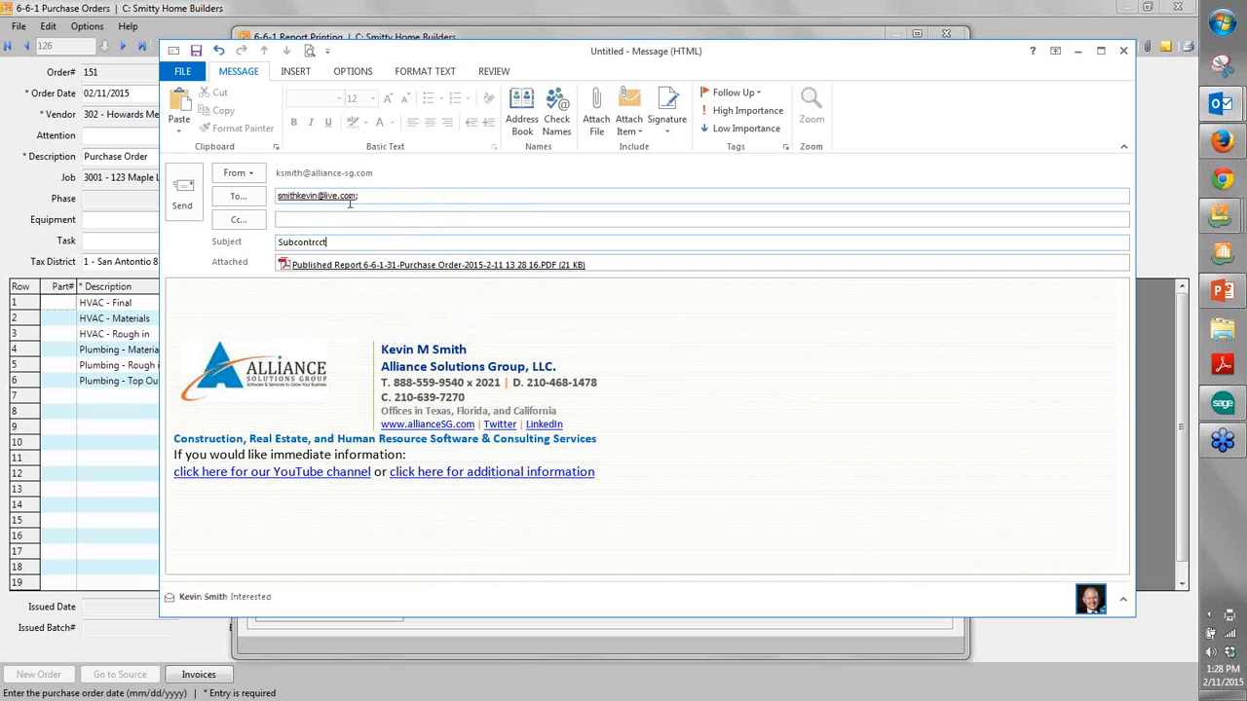
pyautogui.press('Tab')
pyautogui.press('Tab')
pyautogui.write('Please')
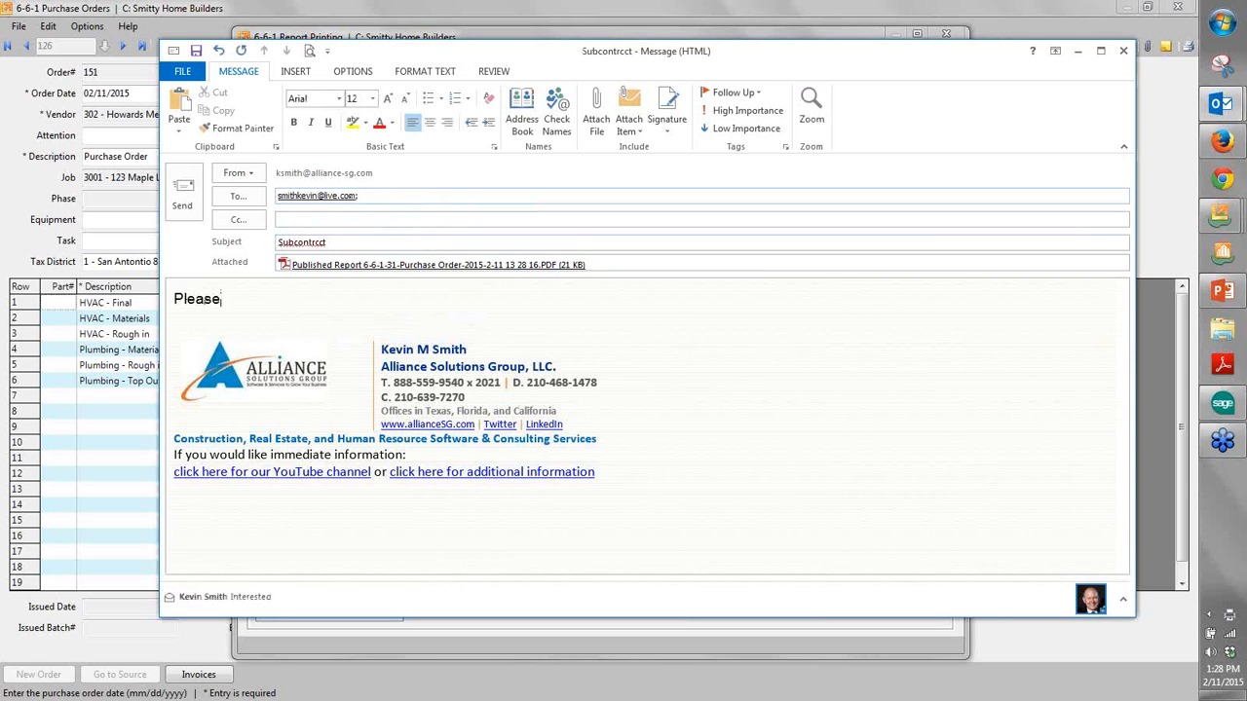
pyautogui.write(' approve.')
pyautogui.rightClick(302, 241)
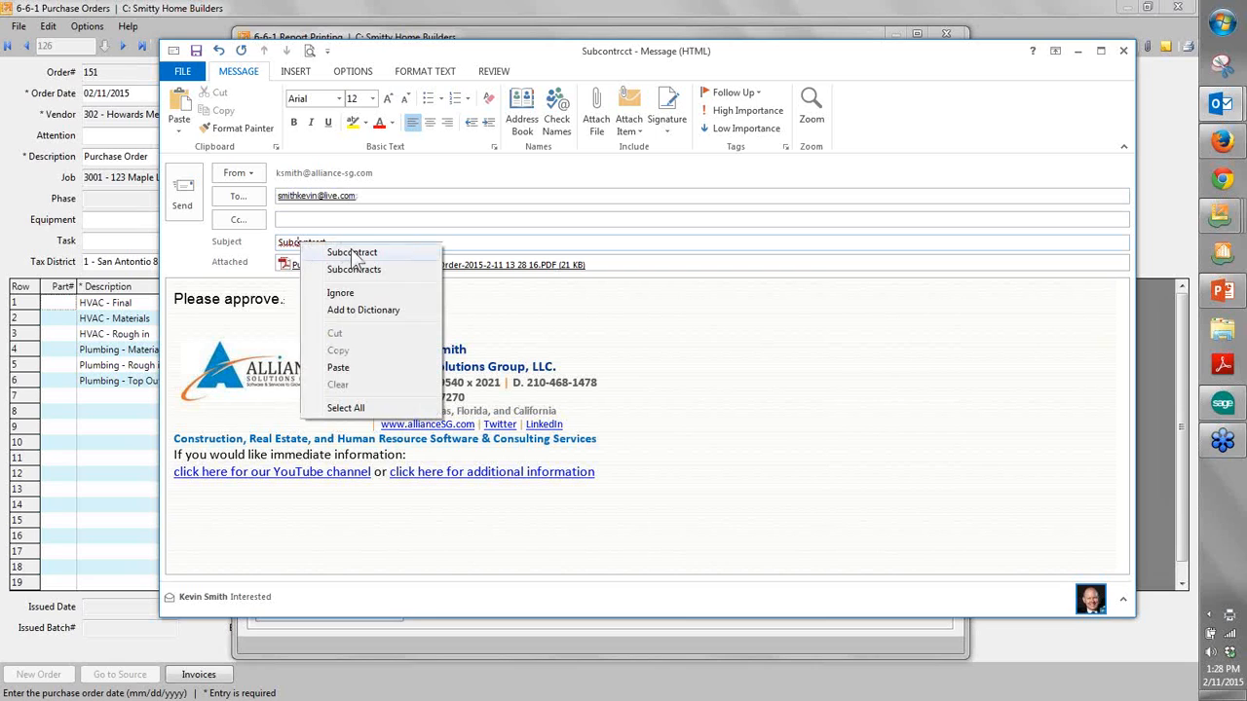
pyautogui.click(332, 251)
pyautogui.click(182, 195)
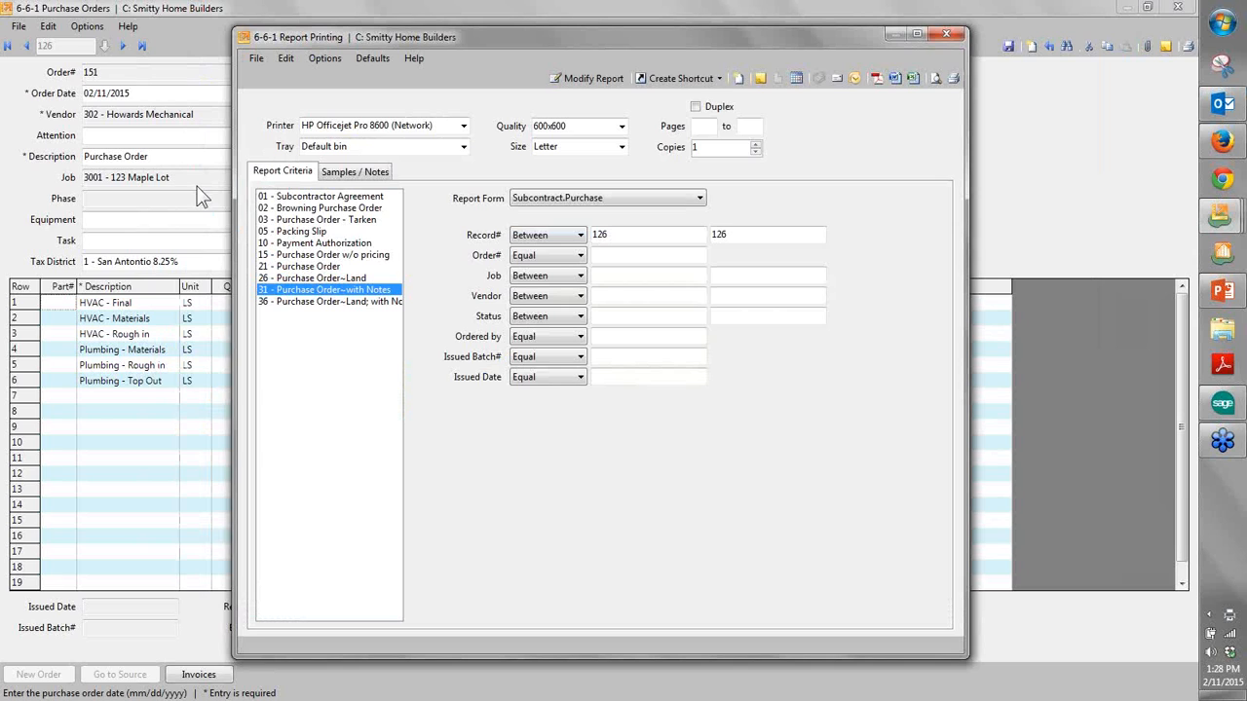
# - Open the report's Email Distribution, mark the DR Horton client contact as a recipient, and leave without sending
pyautogui.click(836, 78)
pyautogui.moveTo(533, 140); pyautogui.dragTo(485, 125)
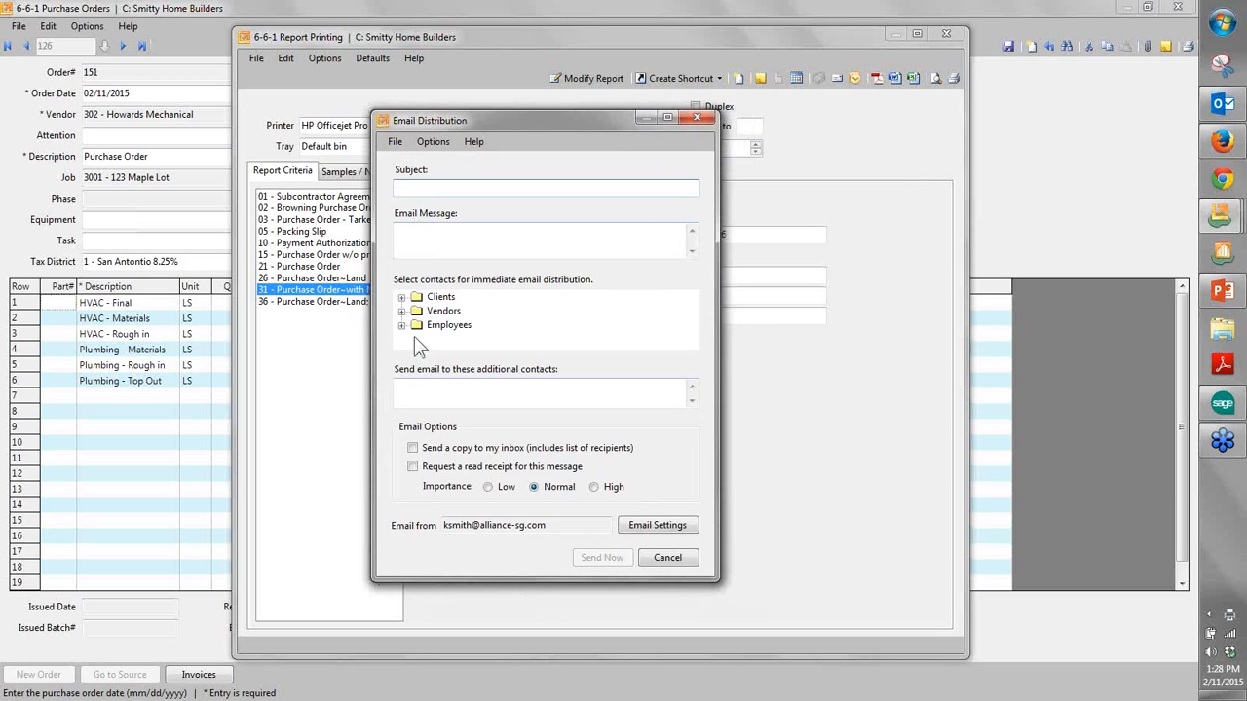
pyautogui.click(402, 296)
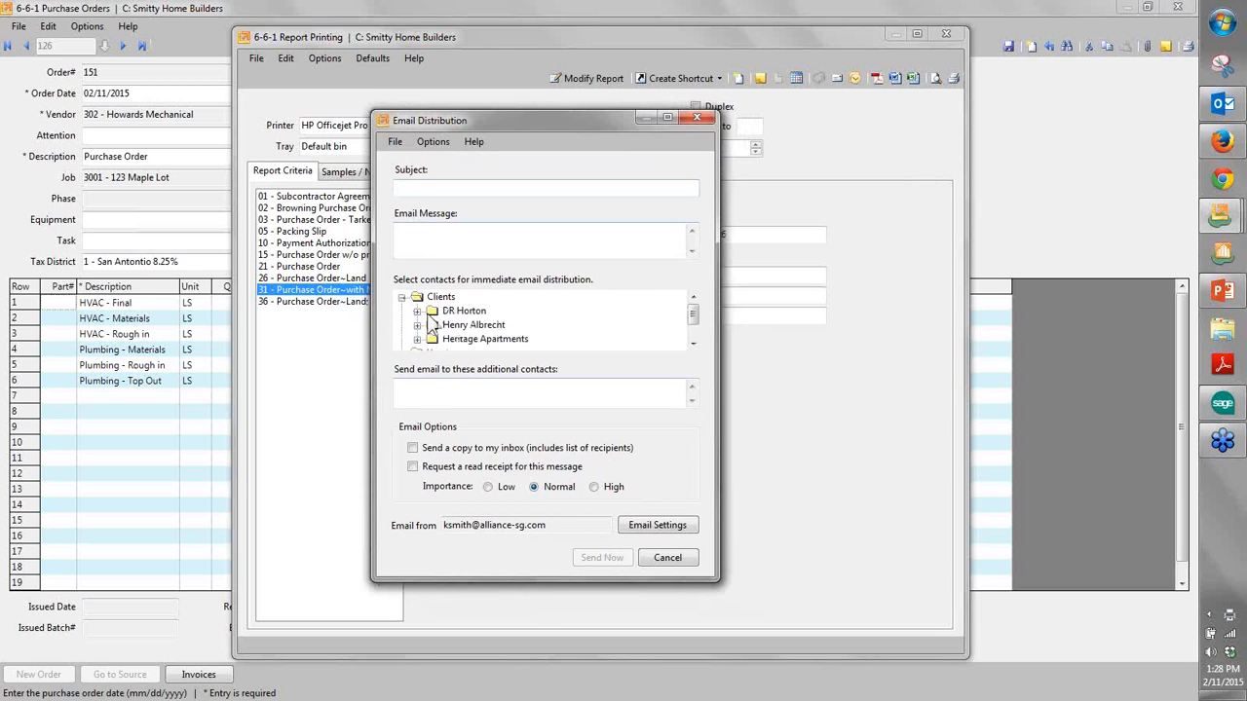
pyautogui.click(417, 311)
pyautogui.click(475, 328)
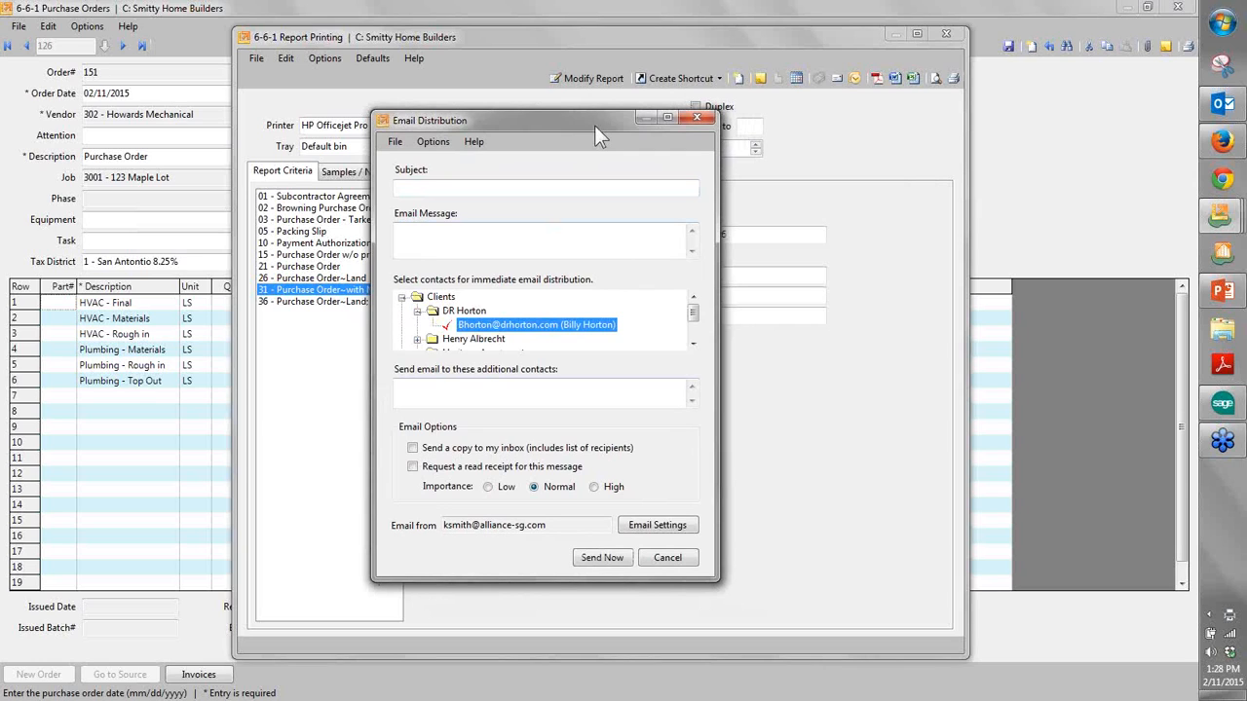
pyautogui.click(685, 117)
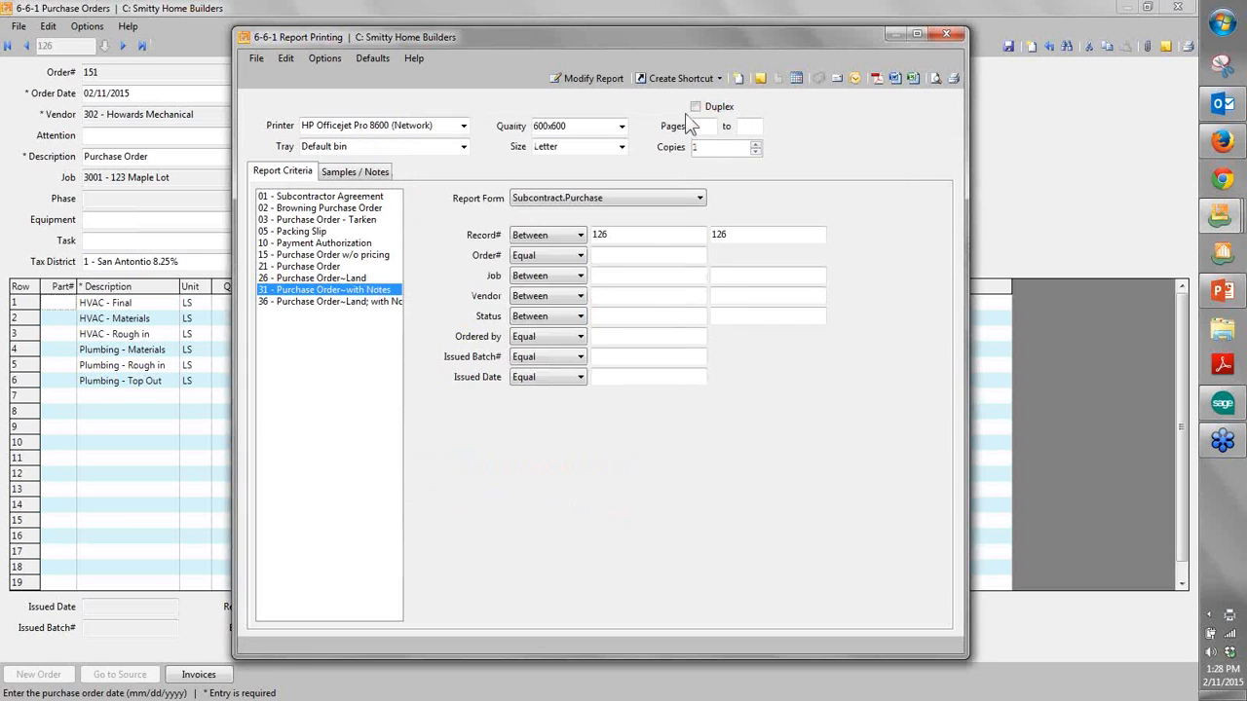
# - Close the report and purchase order windows and open Change Order #1 from the job's change order list
pyautogui.click(942, 35)
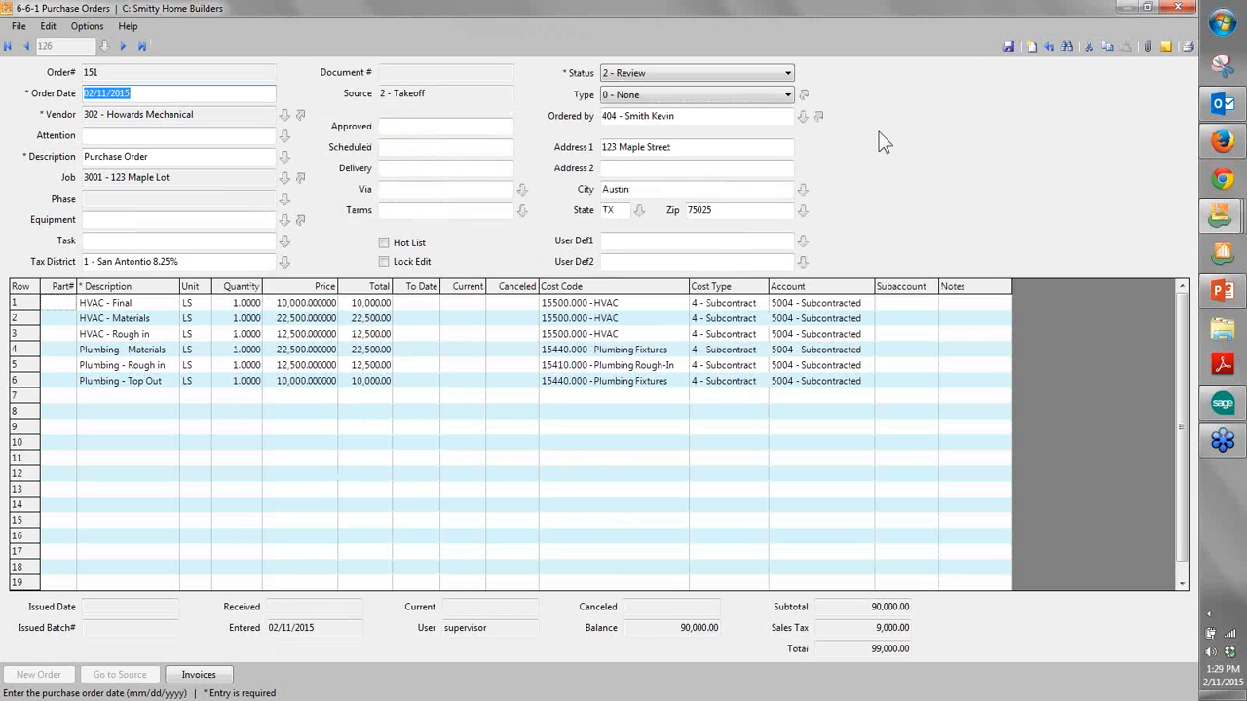
pyautogui.click(1180, 8)
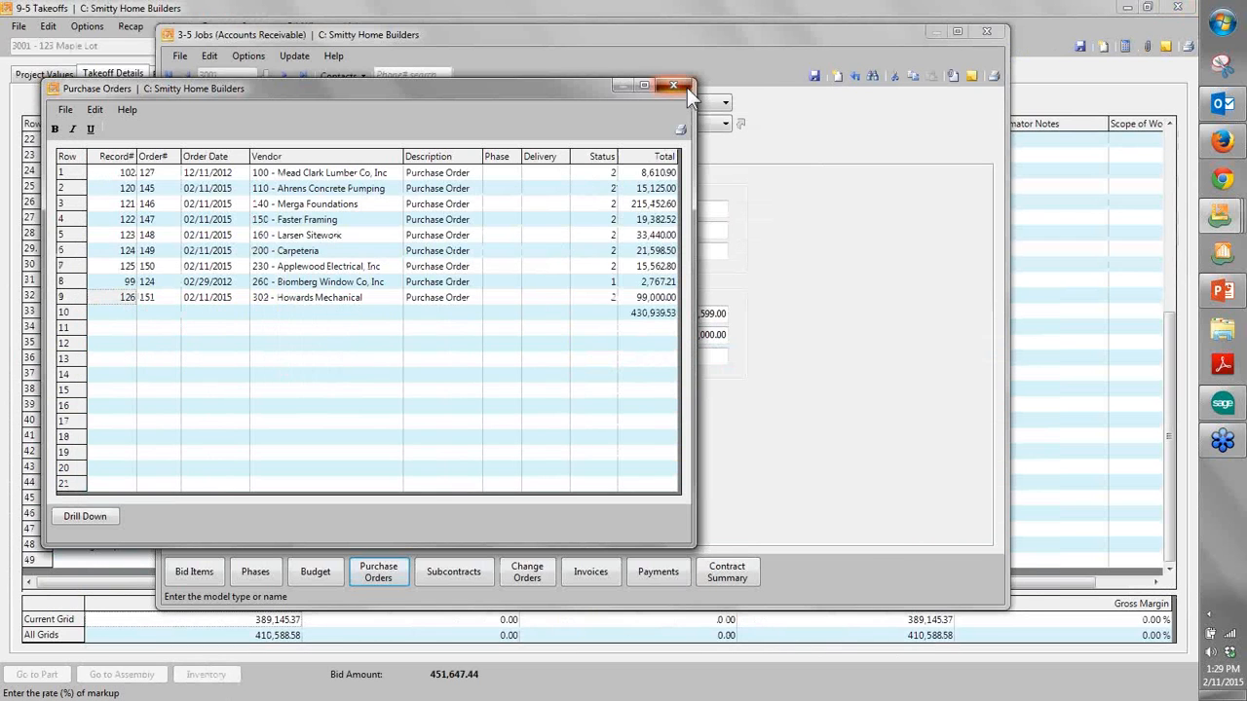
pyautogui.click(687, 88)
pyautogui.click(540, 576)
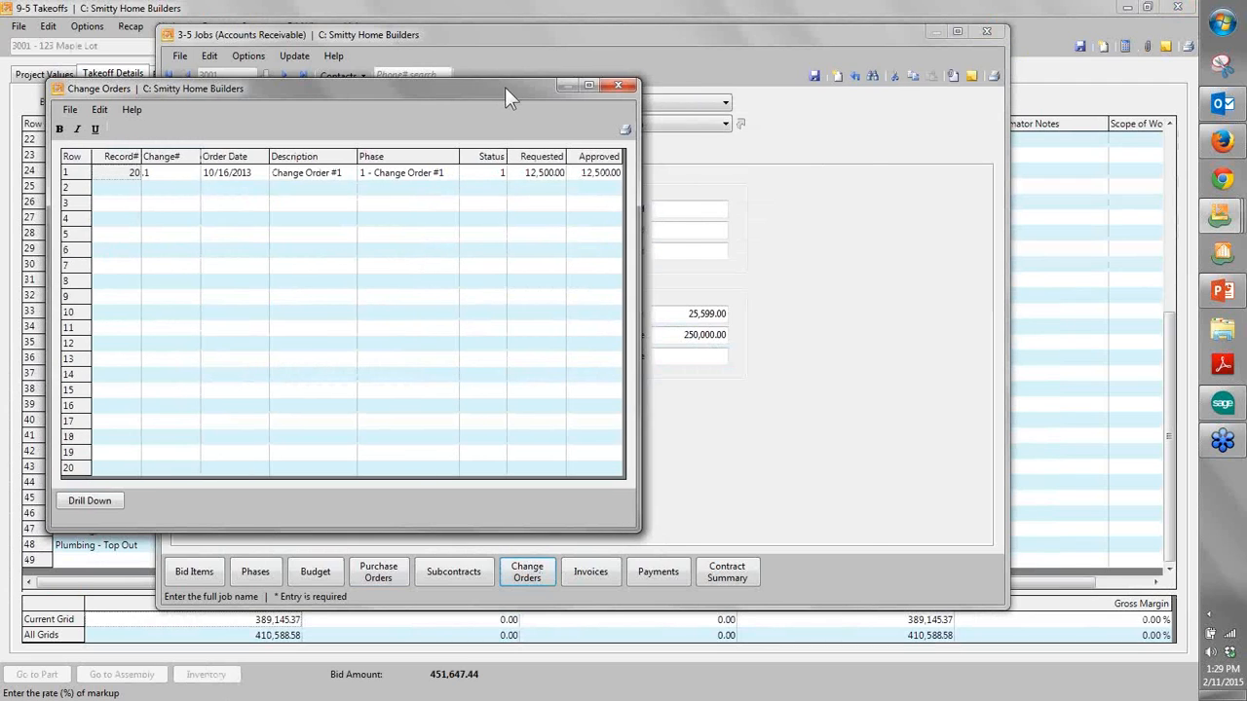
pyautogui.moveTo(500, 85); pyautogui.dragTo(721, 106)
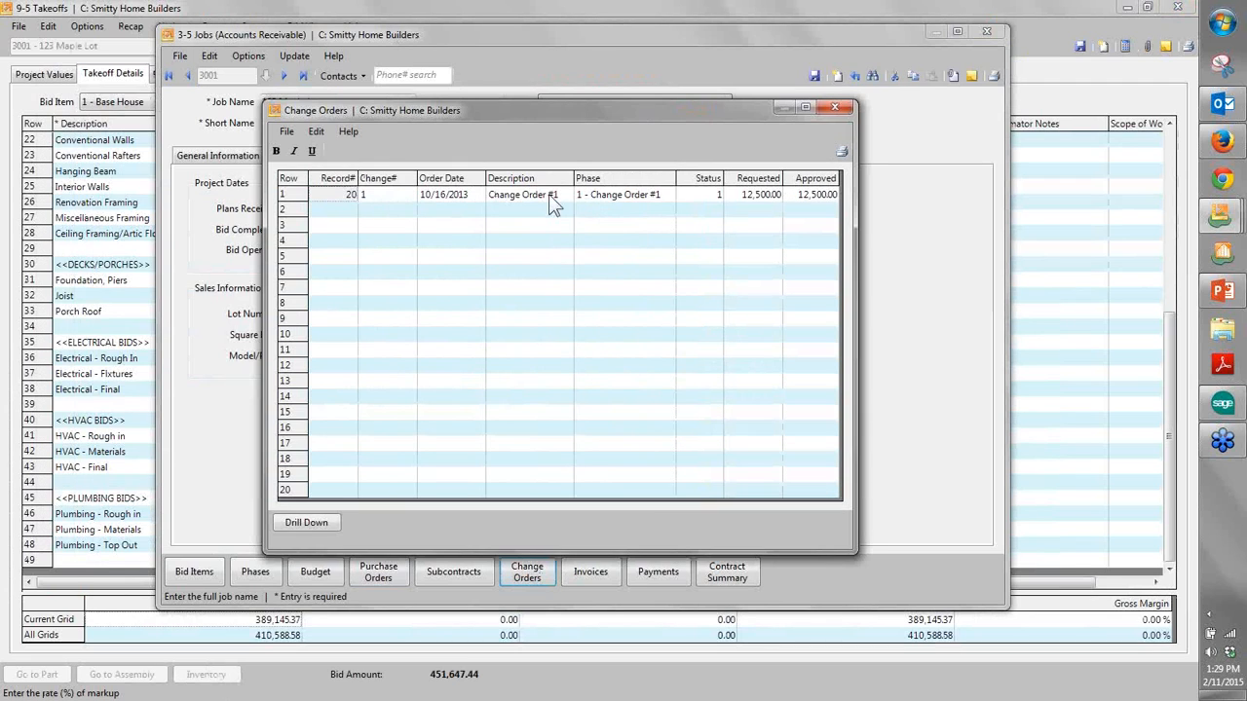
pyautogui.doubleClick(342, 196)
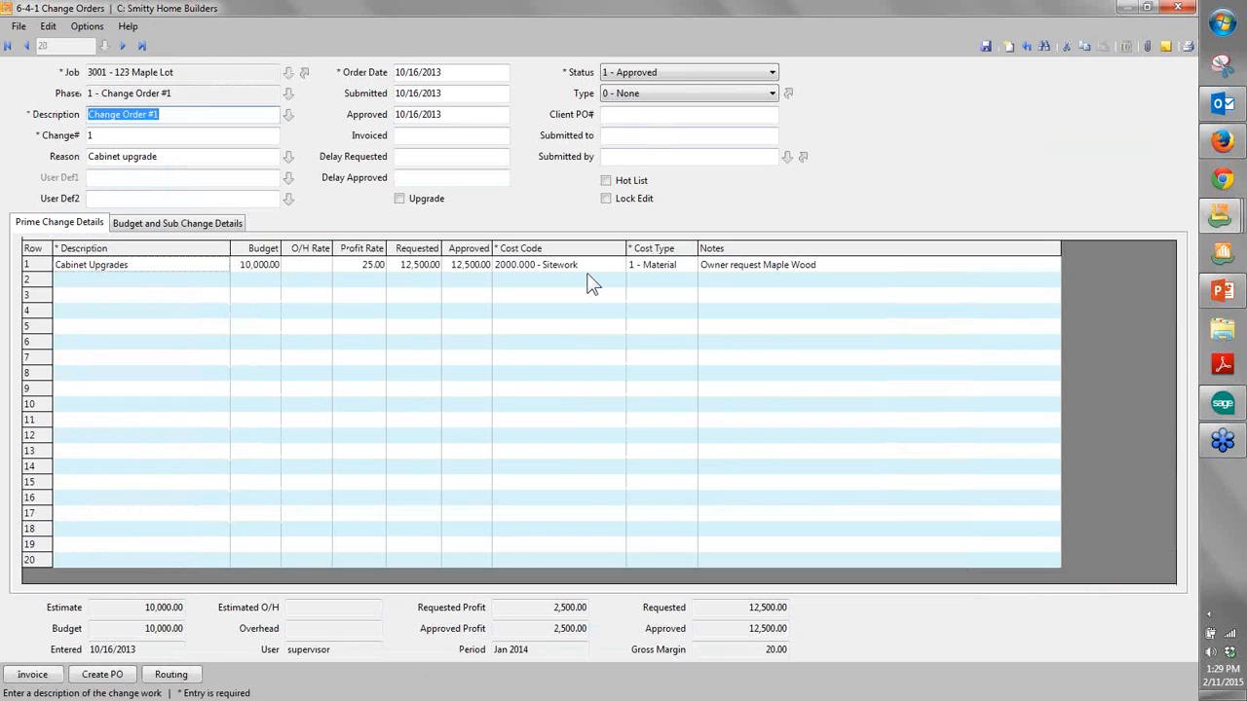
# - Examine the Cabinet Upgrades line's notes, budget, profit rate and requested amount, and bring up the change order's budget and sub change details
pyautogui.moveTo(41, 265); pyautogui.dragTo(49, 352)
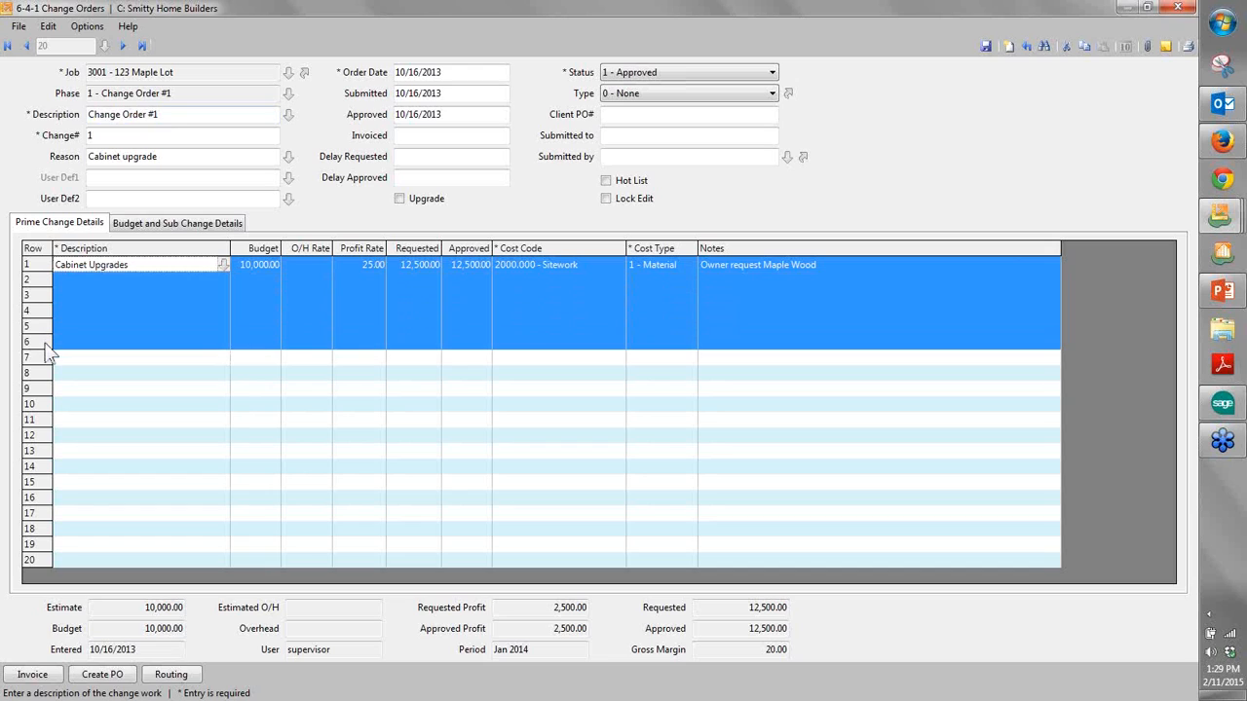
pyautogui.click(740, 264)
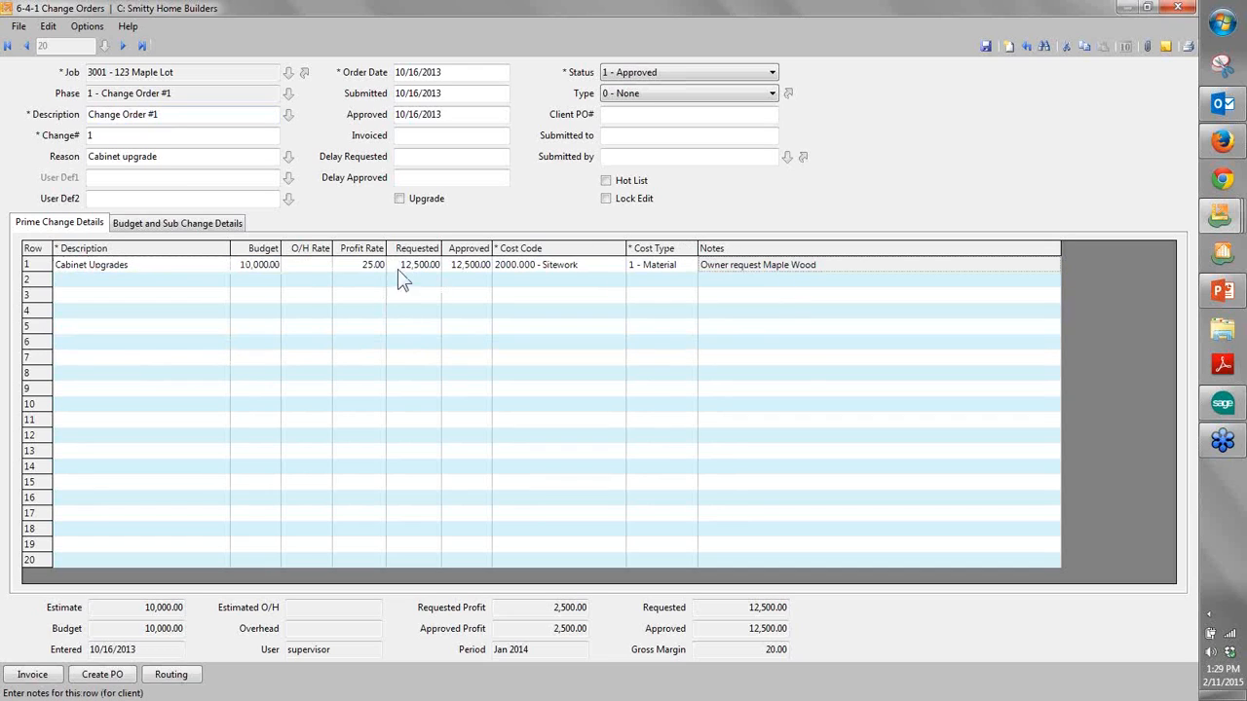
pyautogui.moveTo(263, 280); pyautogui.dragTo(264, 334)
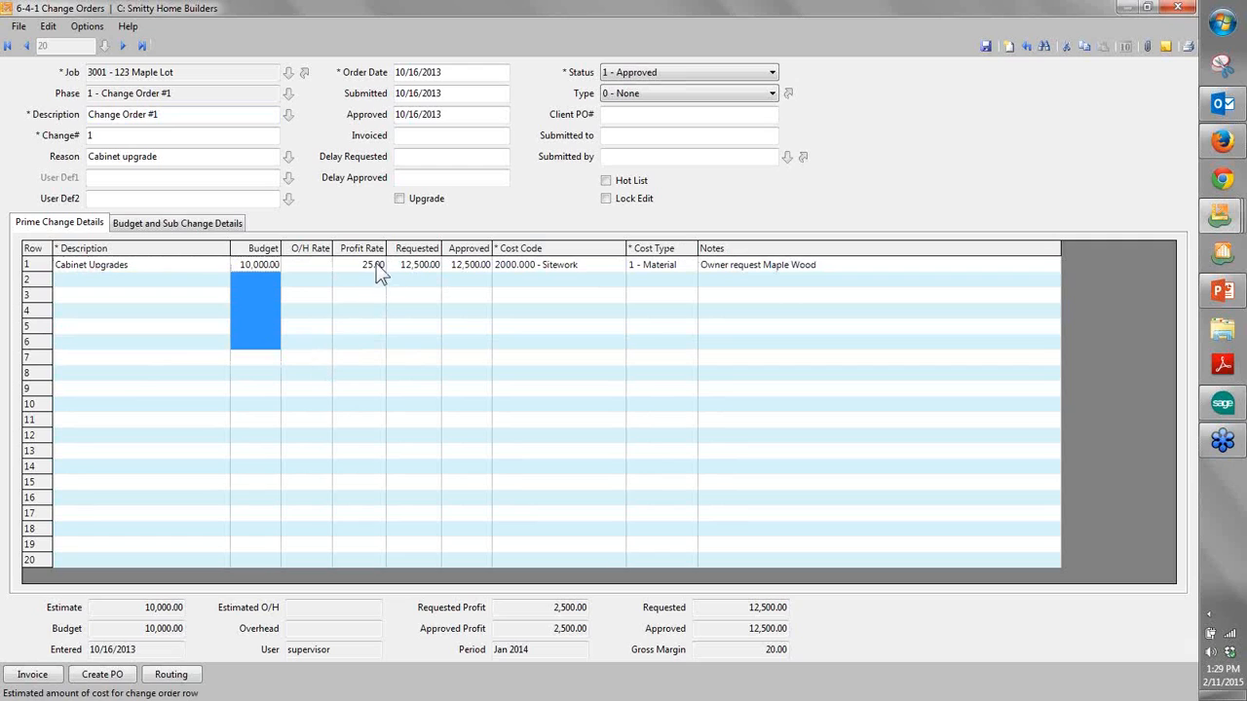
pyautogui.moveTo(379, 274); pyautogui.dragTo(380, 334)
pyautogui.moveTo(421, 280); pyautogui.dragTo(424, 337)
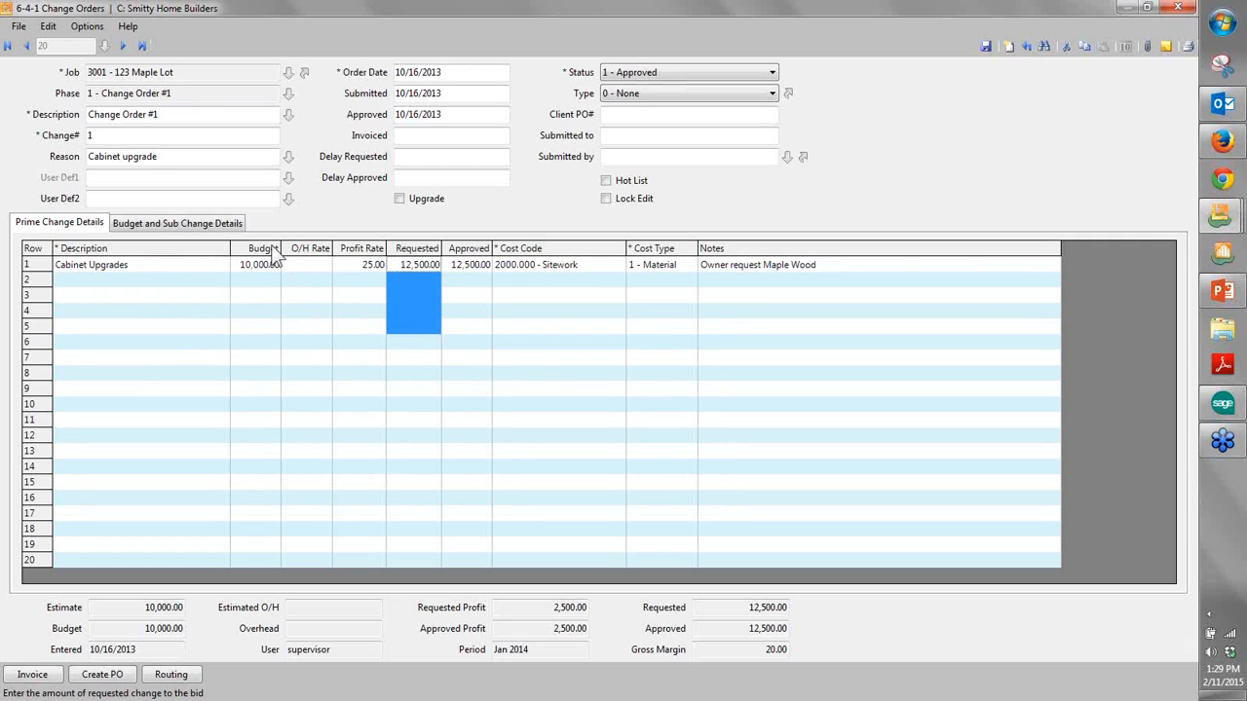
pyautogui.click(225, 225)
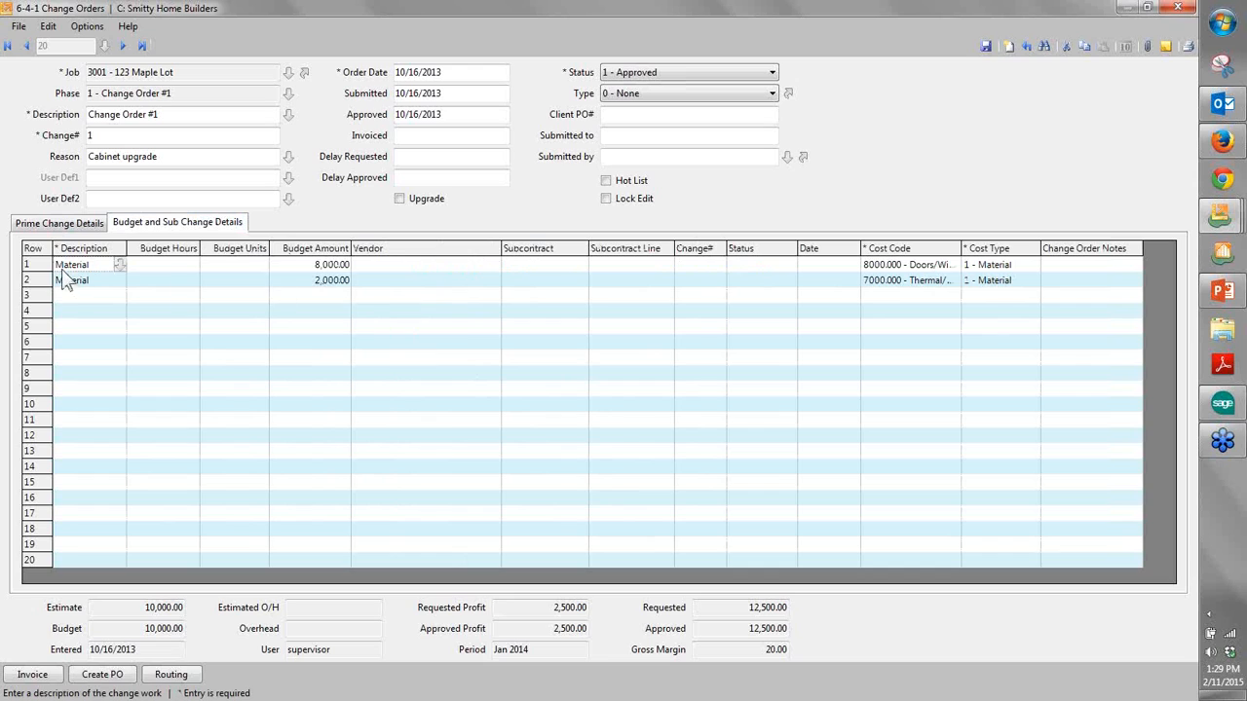
# - Fit the columns of the budget and sub change grid to their contents, and return to the prime change details
pyautogui.moveTo(29, 279); pyautogui.dragTo(32, 317)
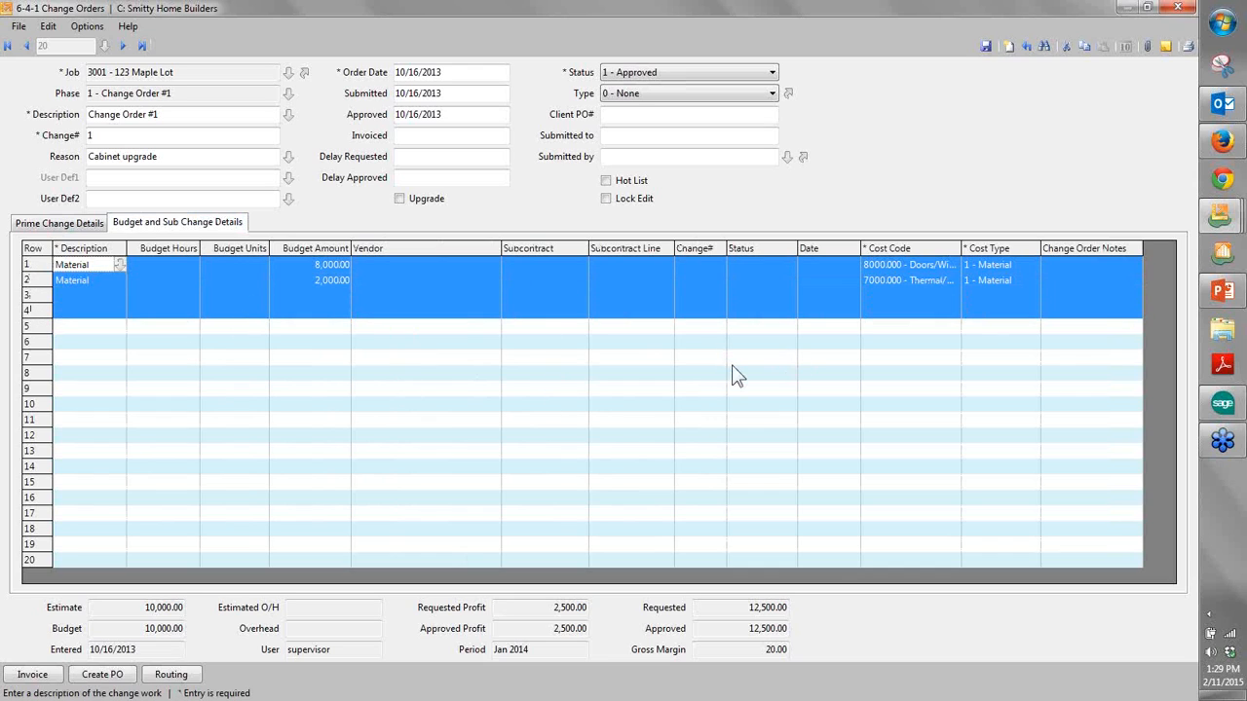
pyautogui.rightClick(692, 392)
pyautogui.click(748, 549)
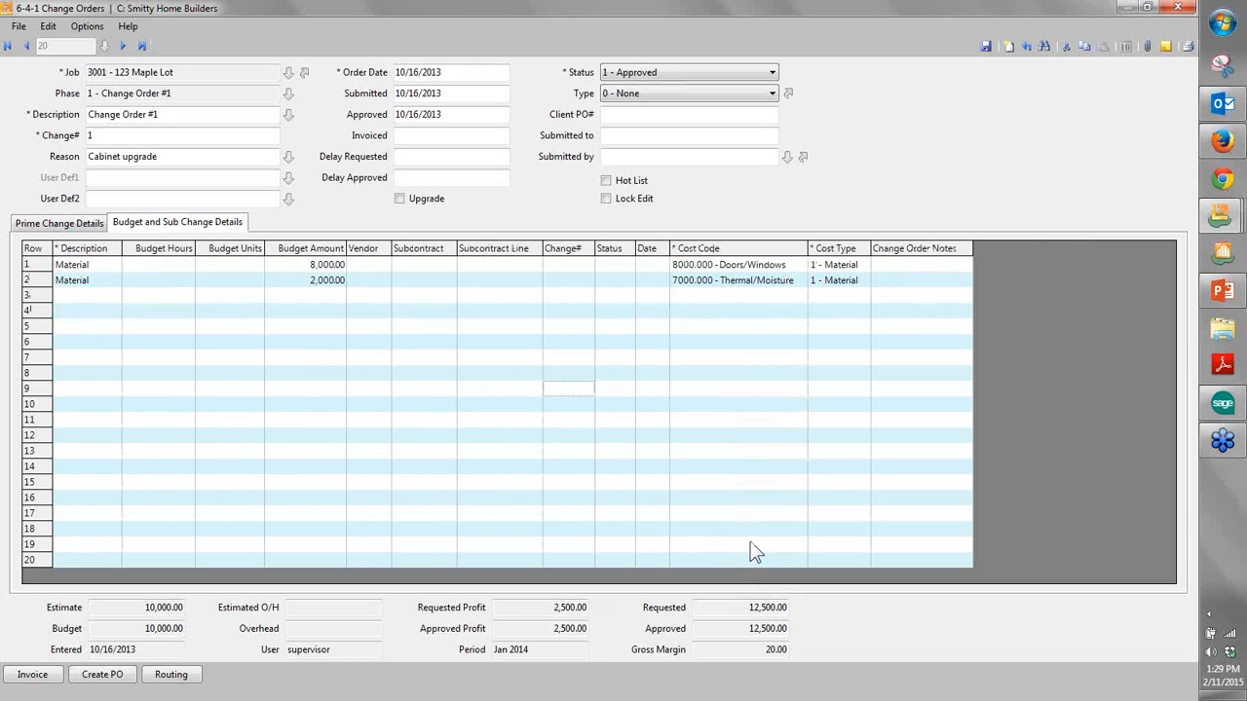
pyautogui.click(80, 224)
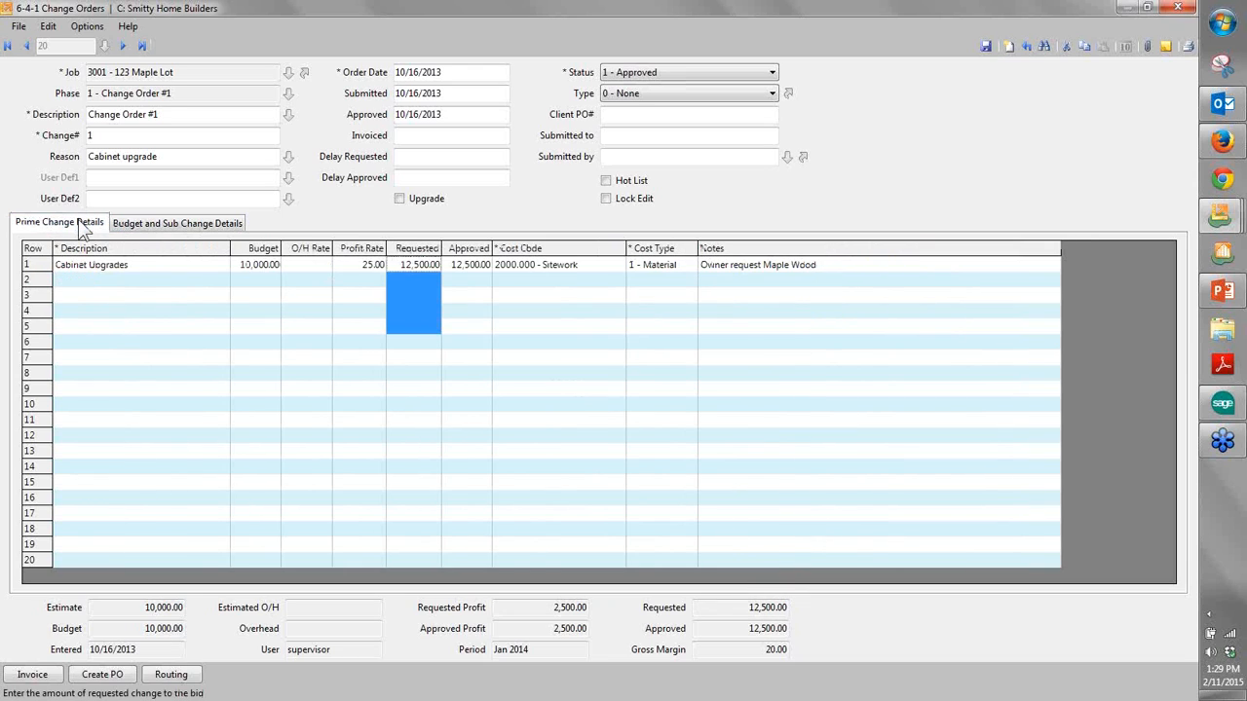
# - Preview the "22 - Prime Change Order~Requested; with Notes" report for this change order using the G701.Change_Prime_Request form
pyautogui.click(1187, 46)
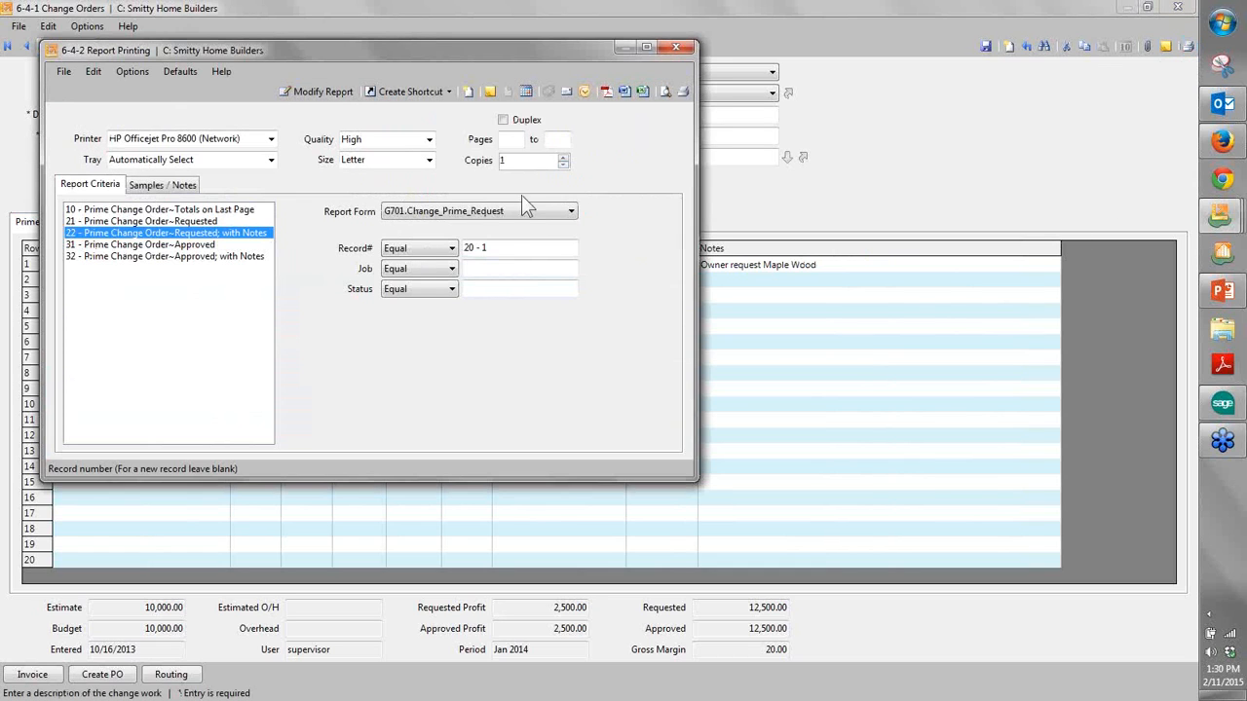
pyautogui.click(496, 215)
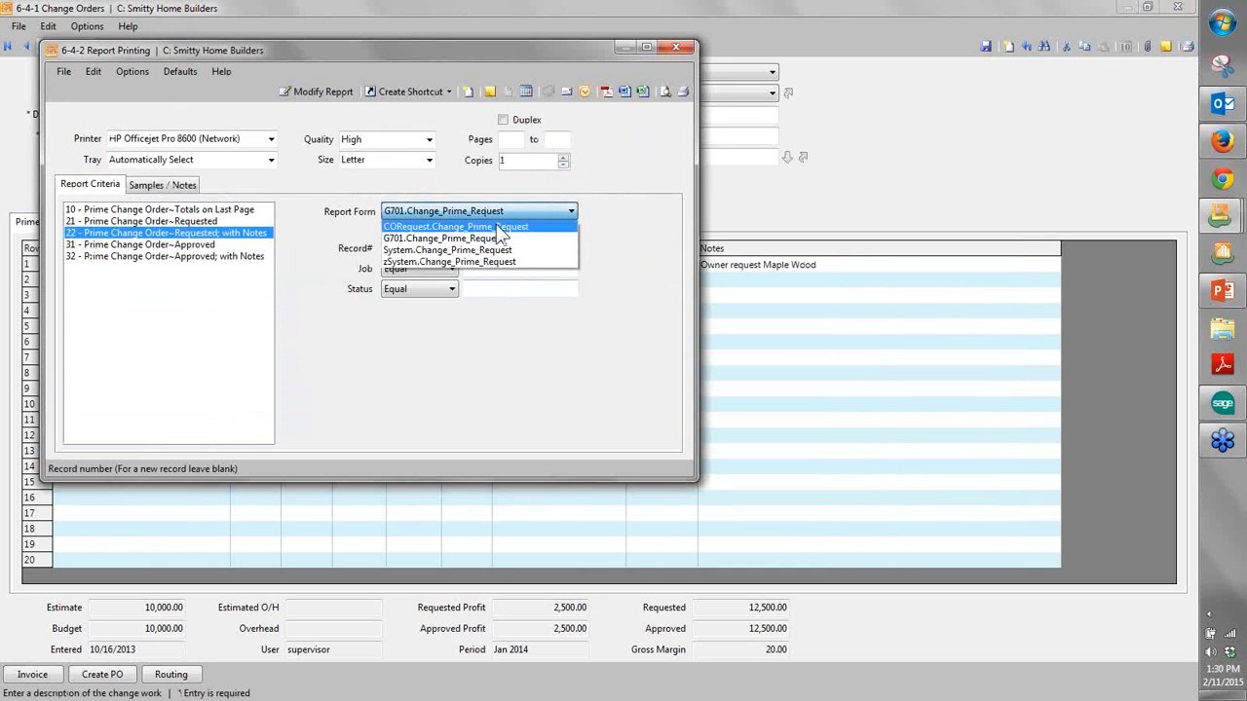
pyautogui.click(477, 240)
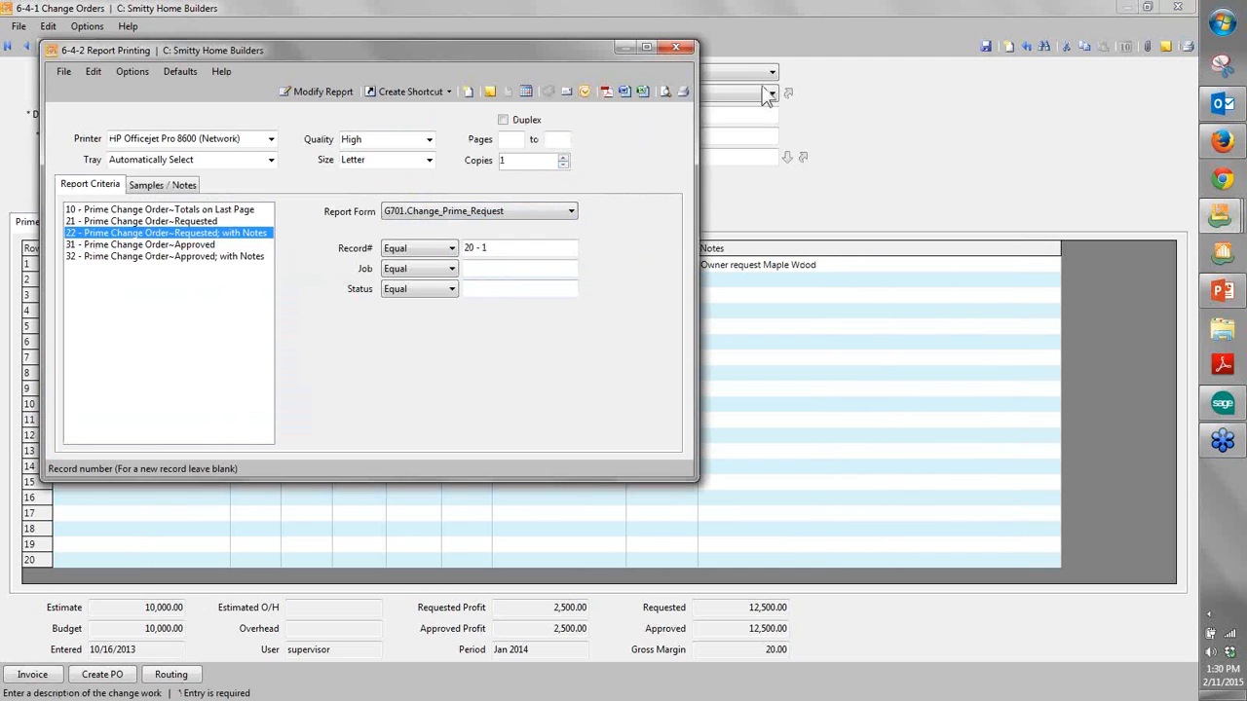
pyautogui.click(669, 92)
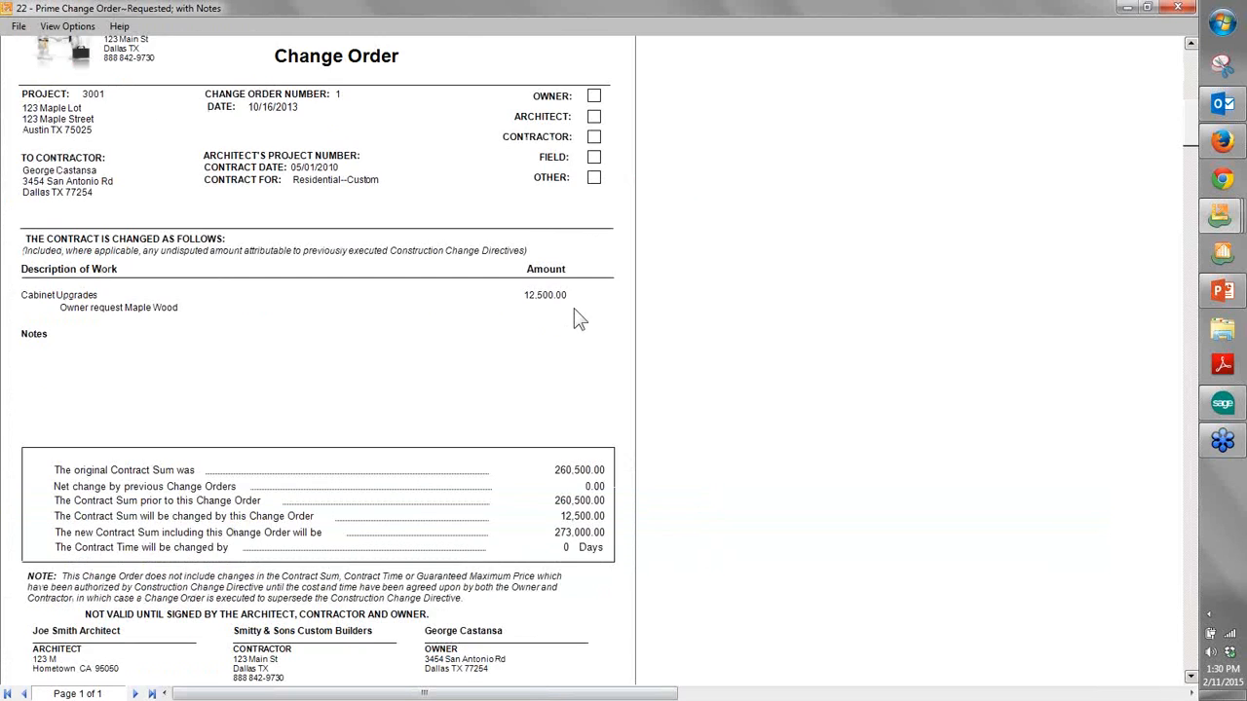
# - Examine the printed change order's work description, contract sums and signature blocks, and close the preview and report printing window
pyautogui.scroll(-5, 579, 317)
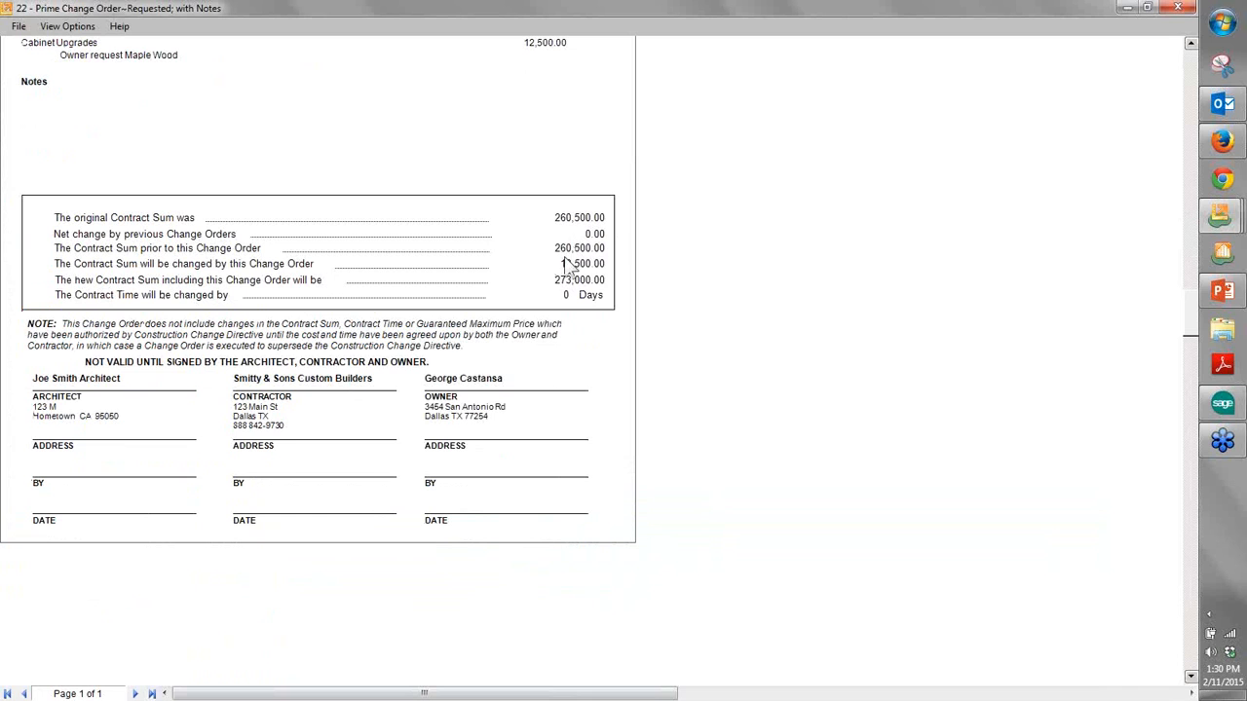
pyautogui.scroll(4, 560, 292)
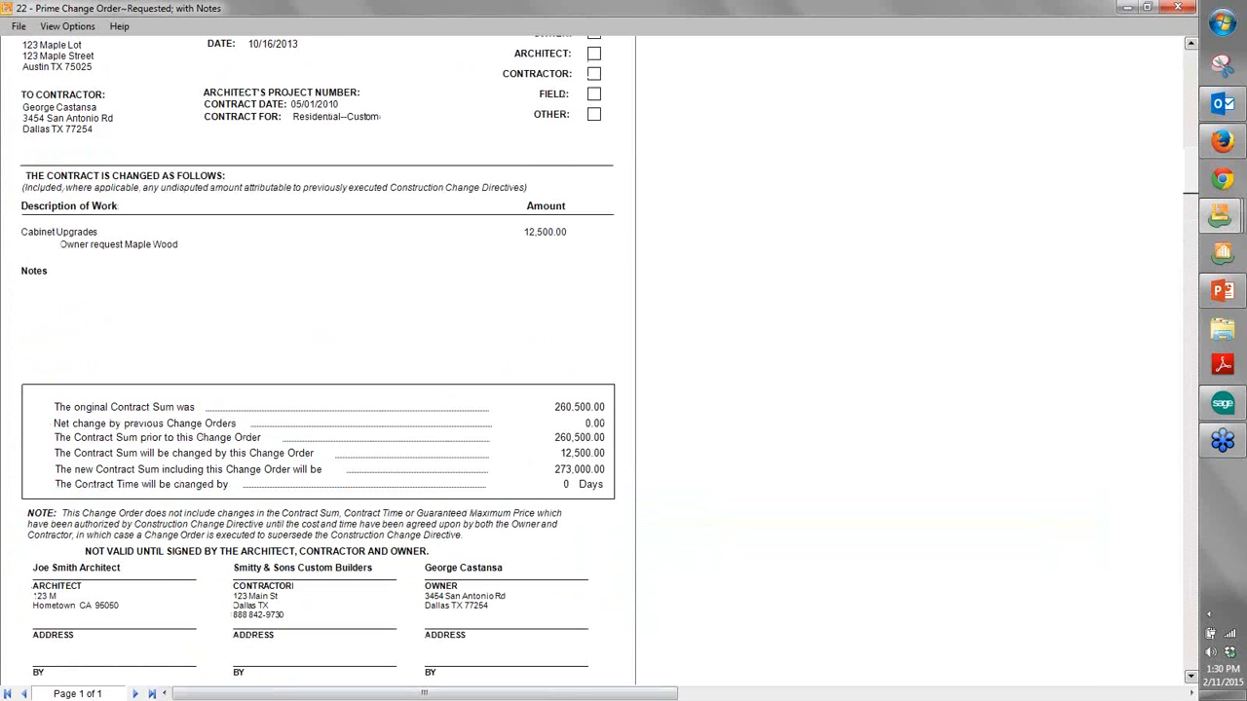
pyautogui.scroll(-4, 125, 426)
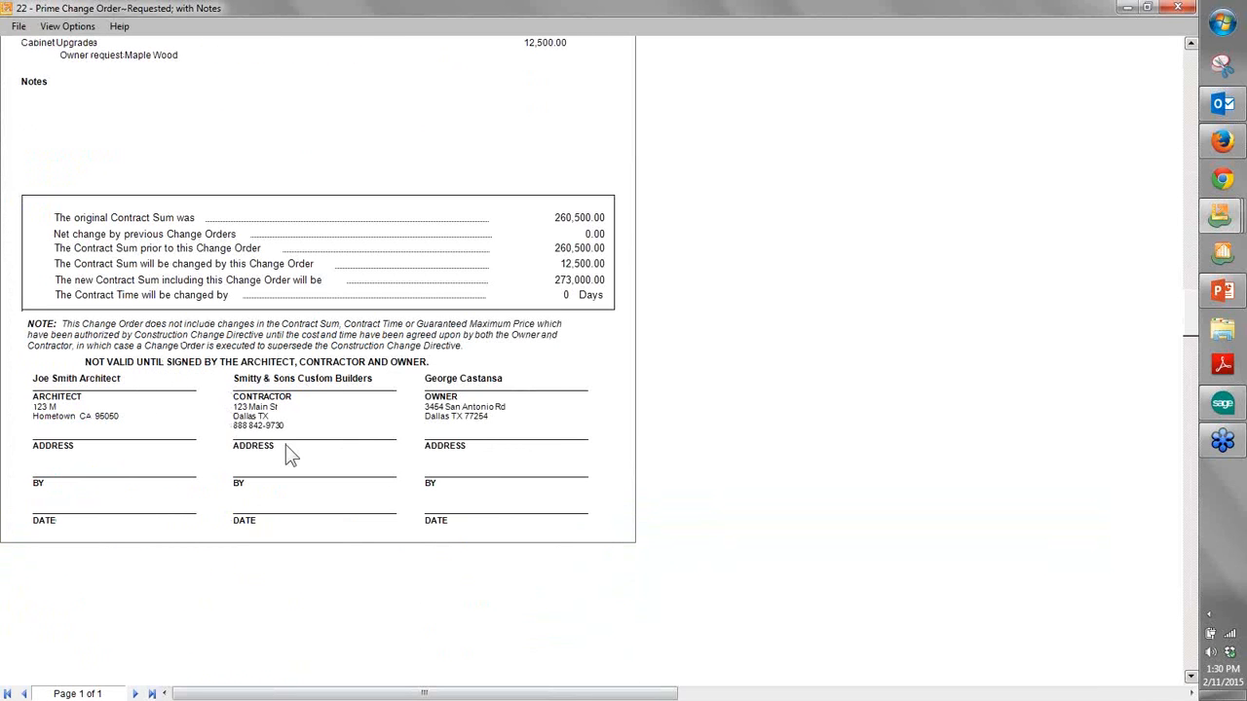
pyautogui.scroll(7, 336, 463)
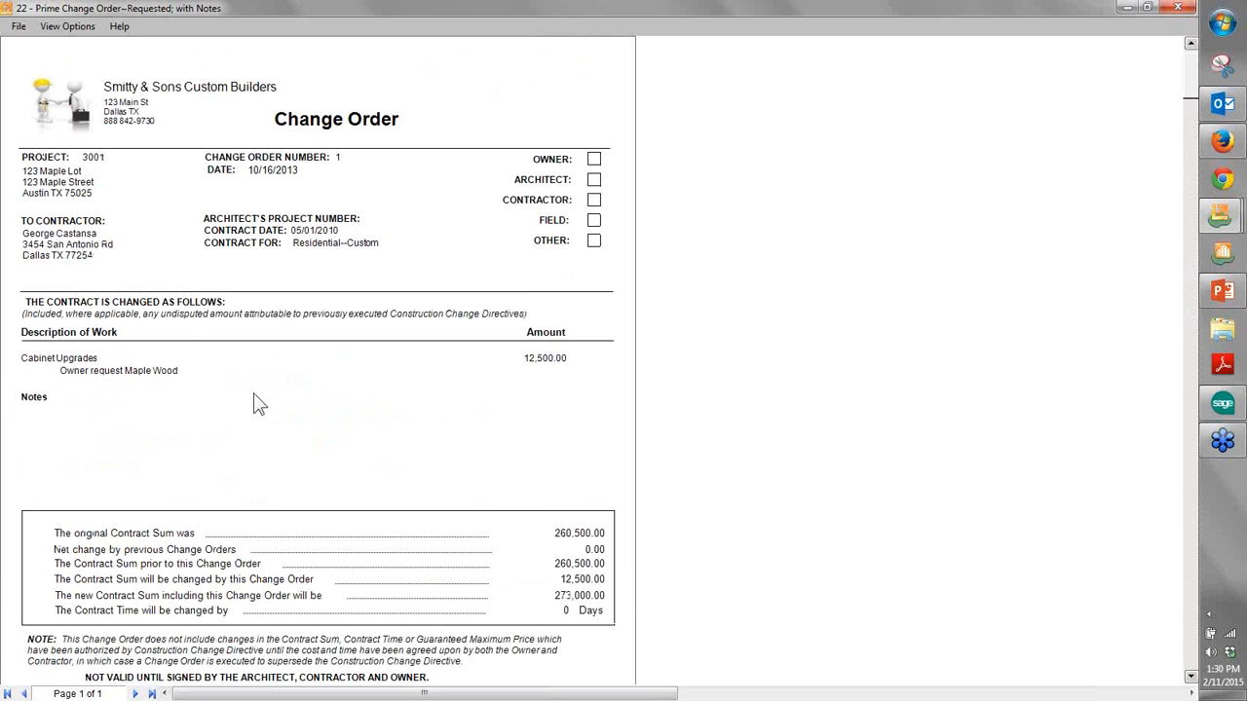
pyautogui.click(1183, 9)
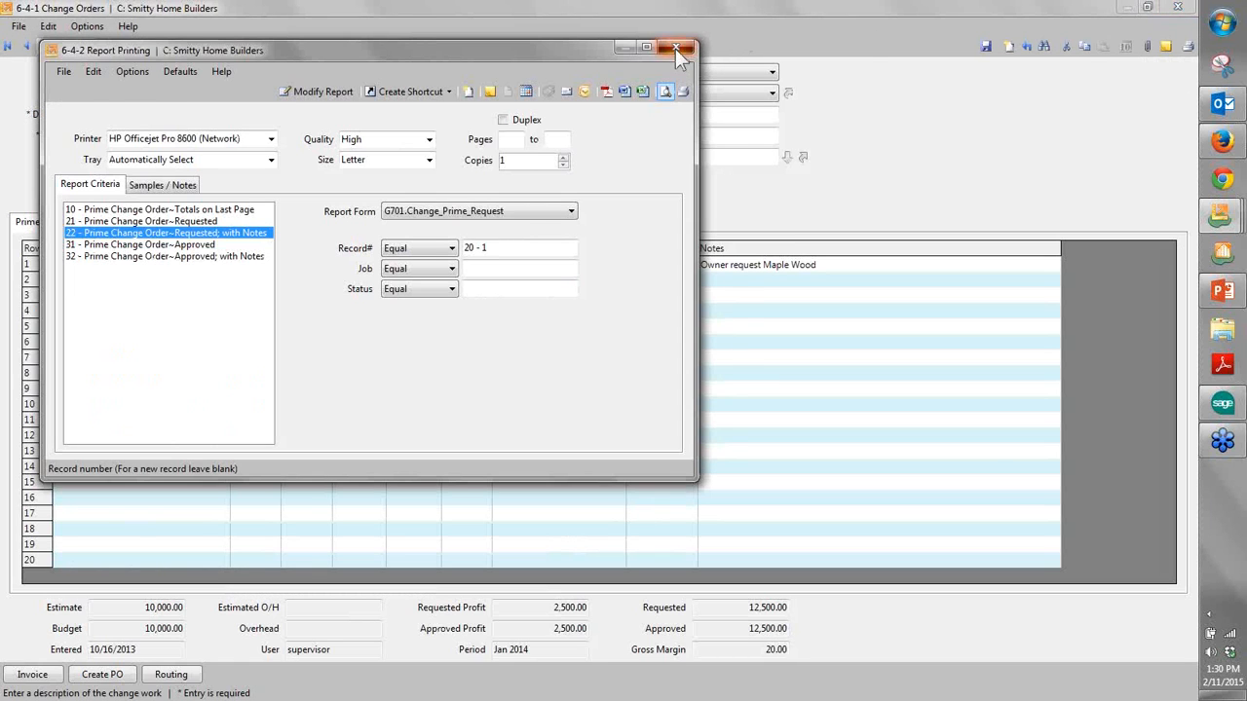
pyautogui.click(675, 49)
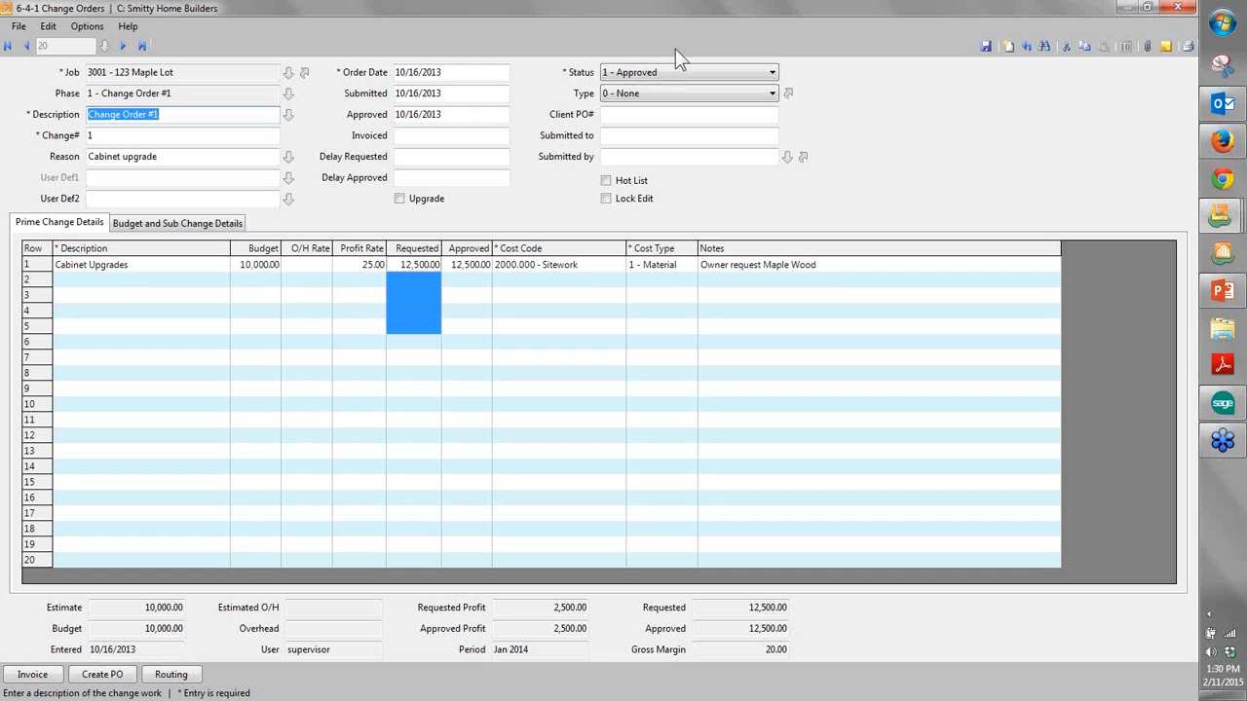
# - Check the change order's options for creating invoices and purchase orders, and close the change order and the change order list
pyautogui.click(346, 279)
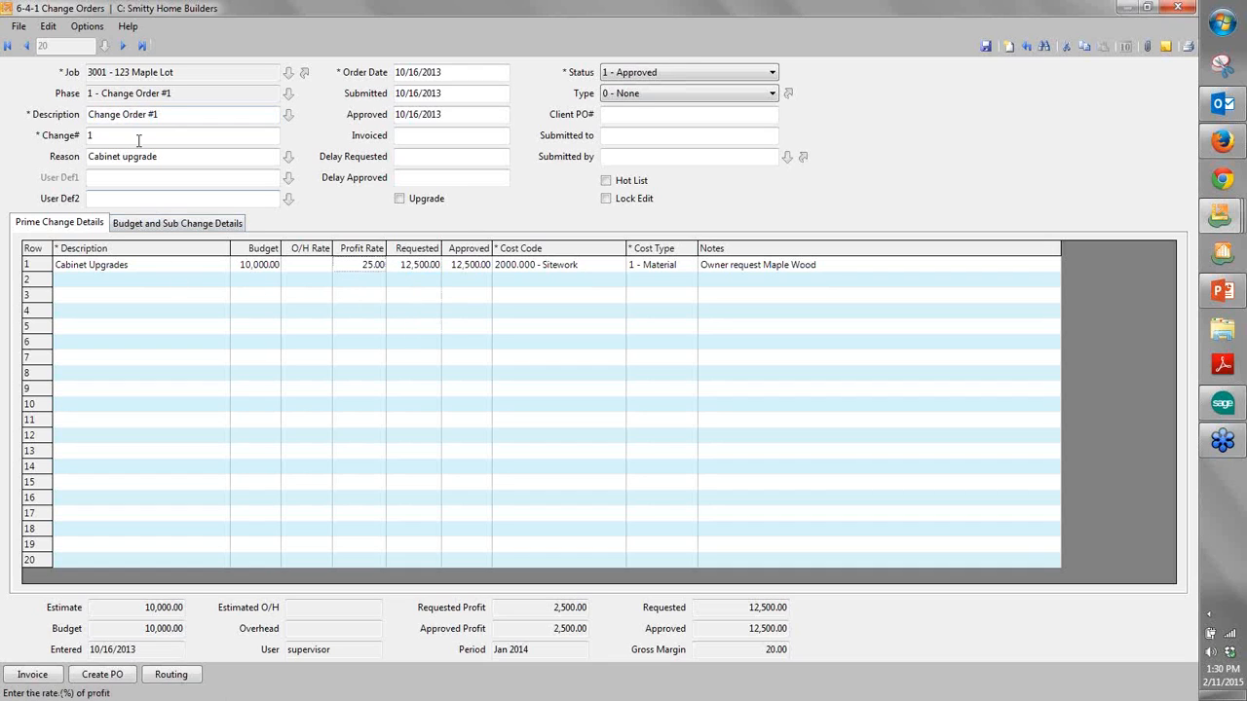
pyautogui.click(87, 26)
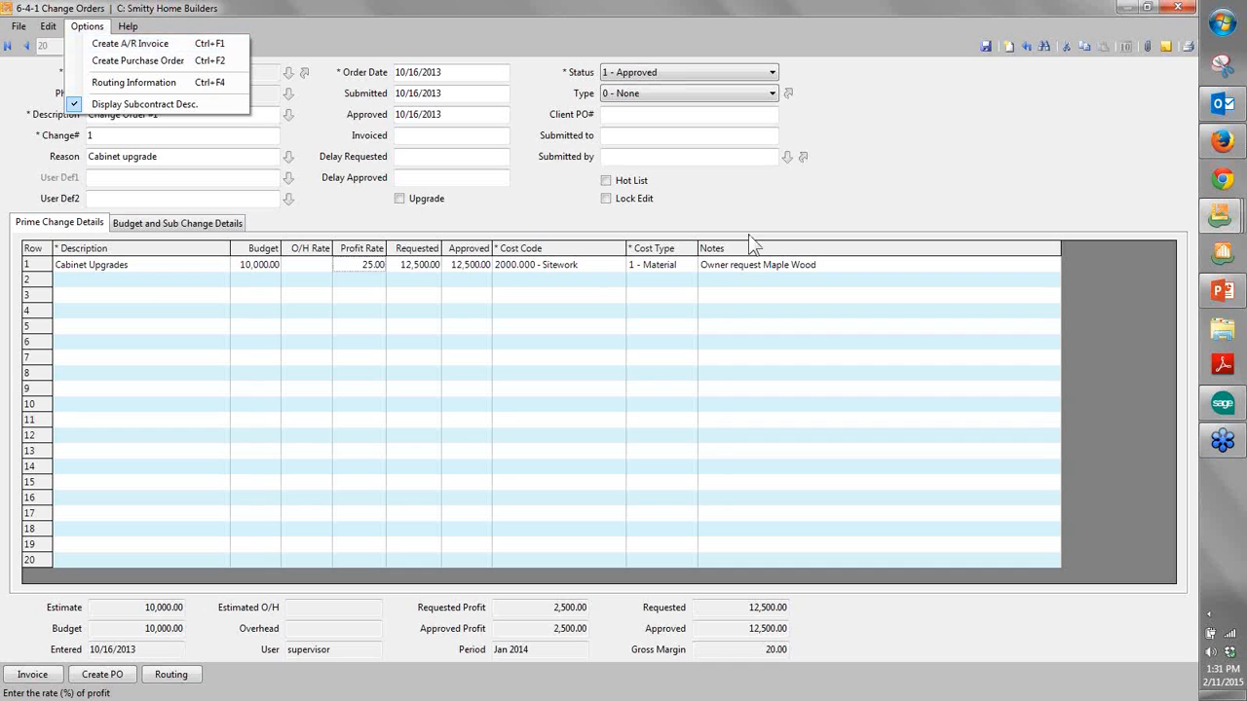
pyautogui.click(1181, 10)
pyautogui.click(1181, 10)
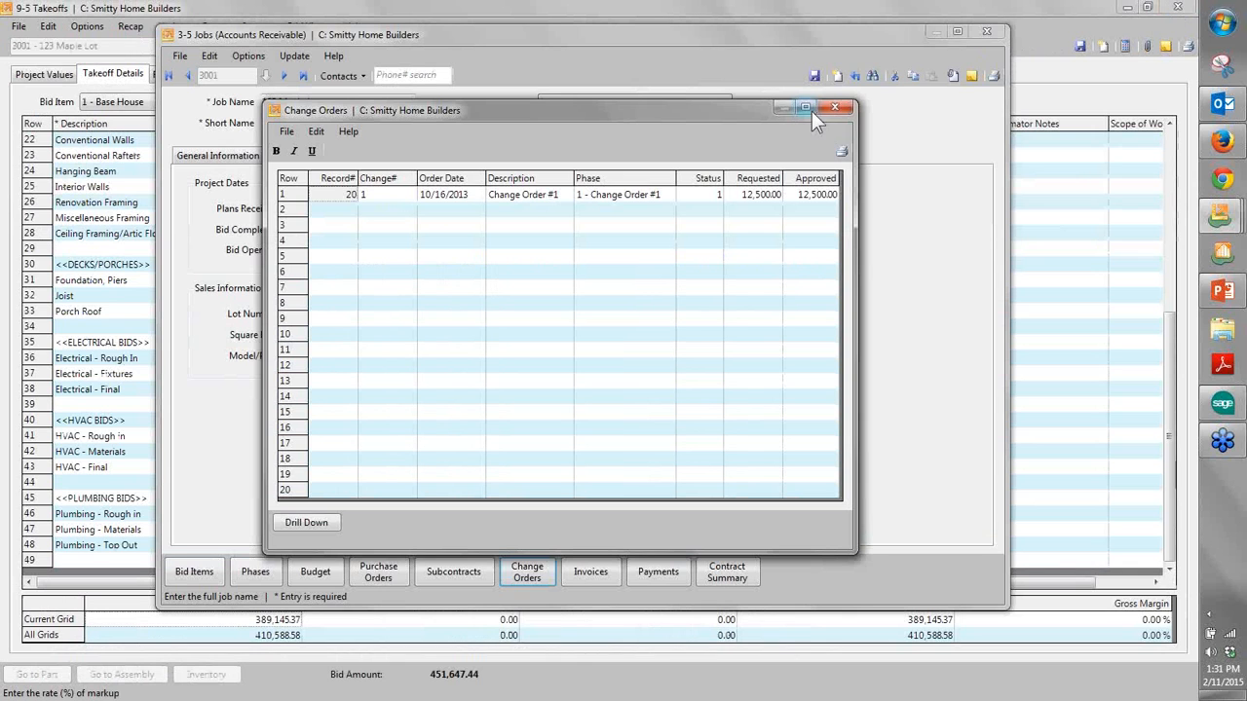
pyautogui.click(836, 110)
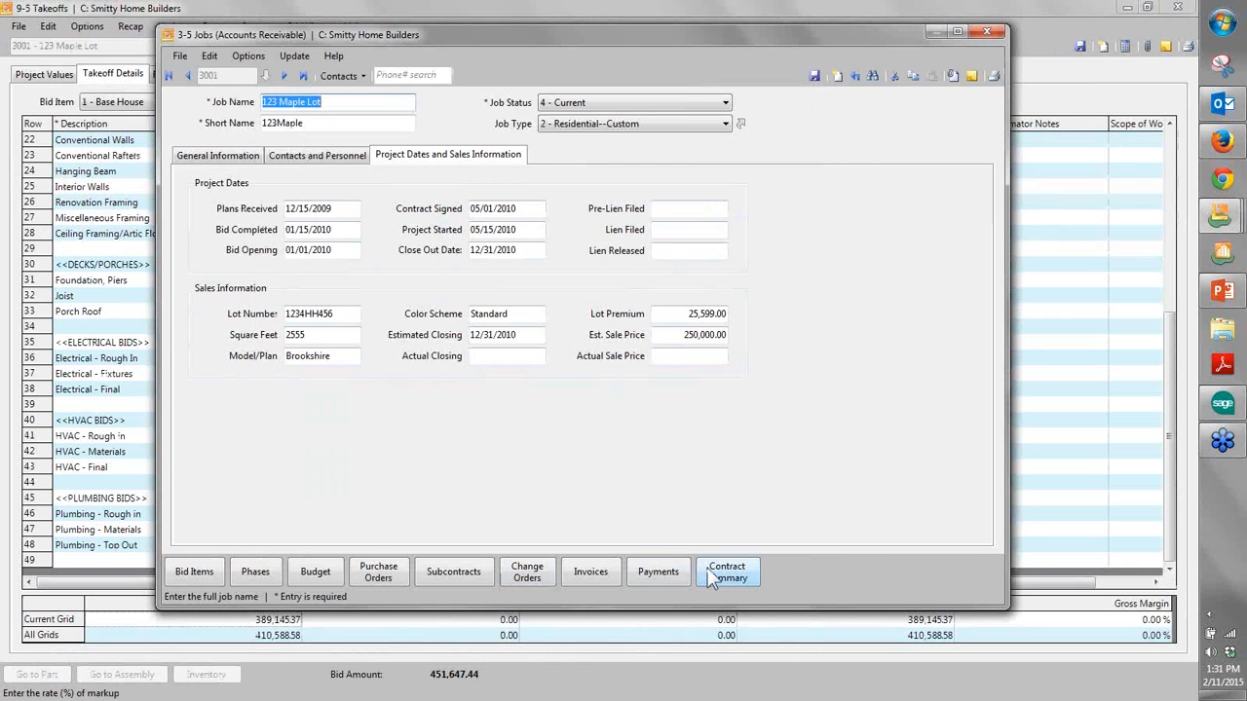
# - Review the job's contract summary, including the original contract, changes to date and remaining balance, and close it
pyautogui.click(711, 573)
pyautogui.moveTo(602, 178); pyautogui.dragTo(517, 129)
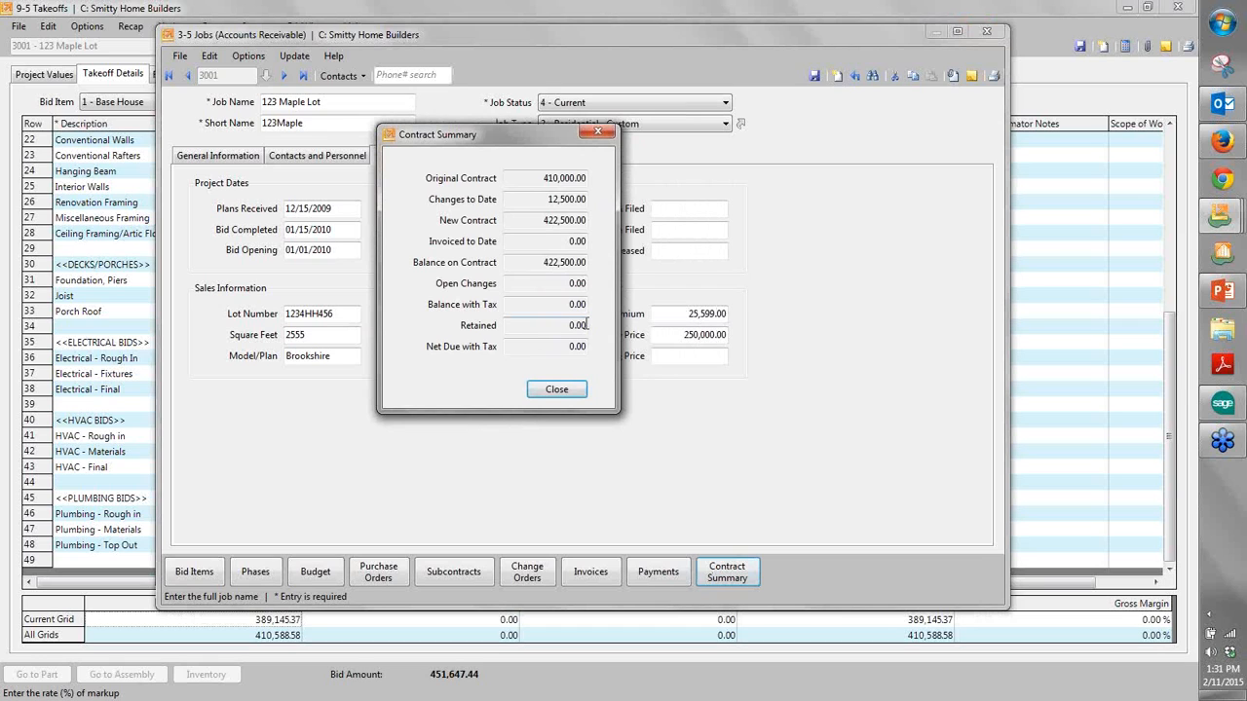
pyautogui.click(550, 387)
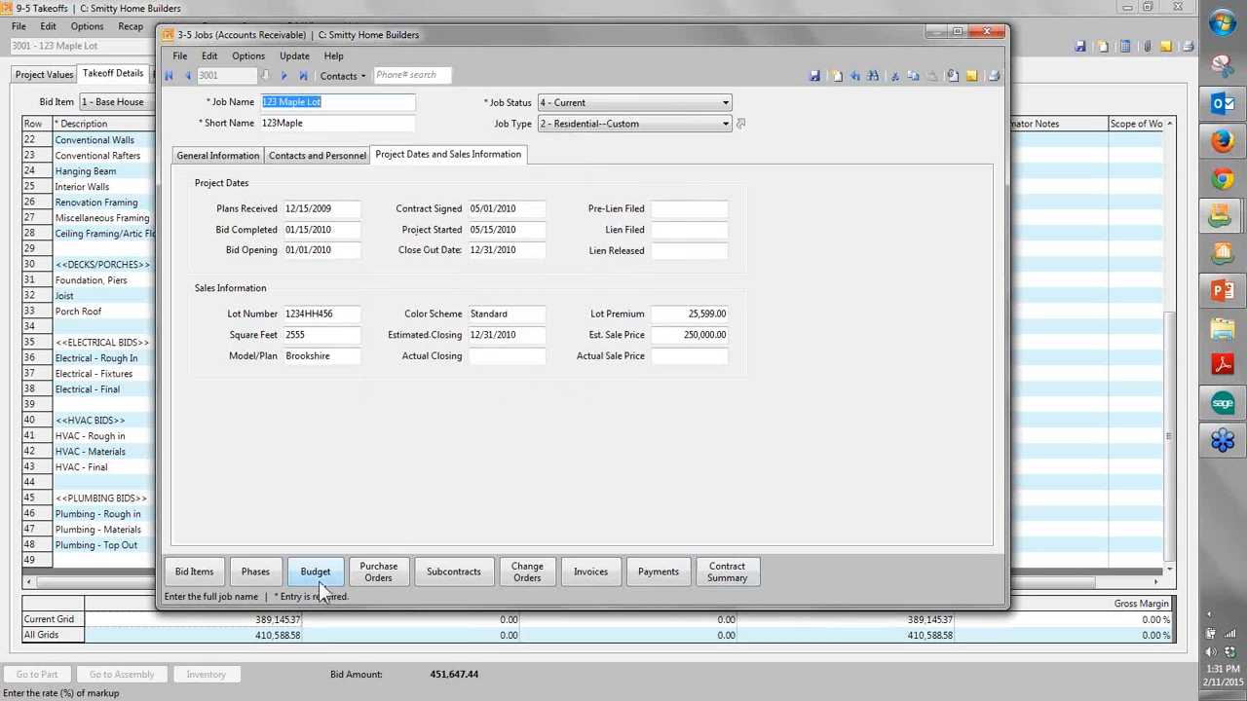
# - Review the job's budget by cost code, and close the budget, job and takeoff windows
pyautogui.click(318, 573)
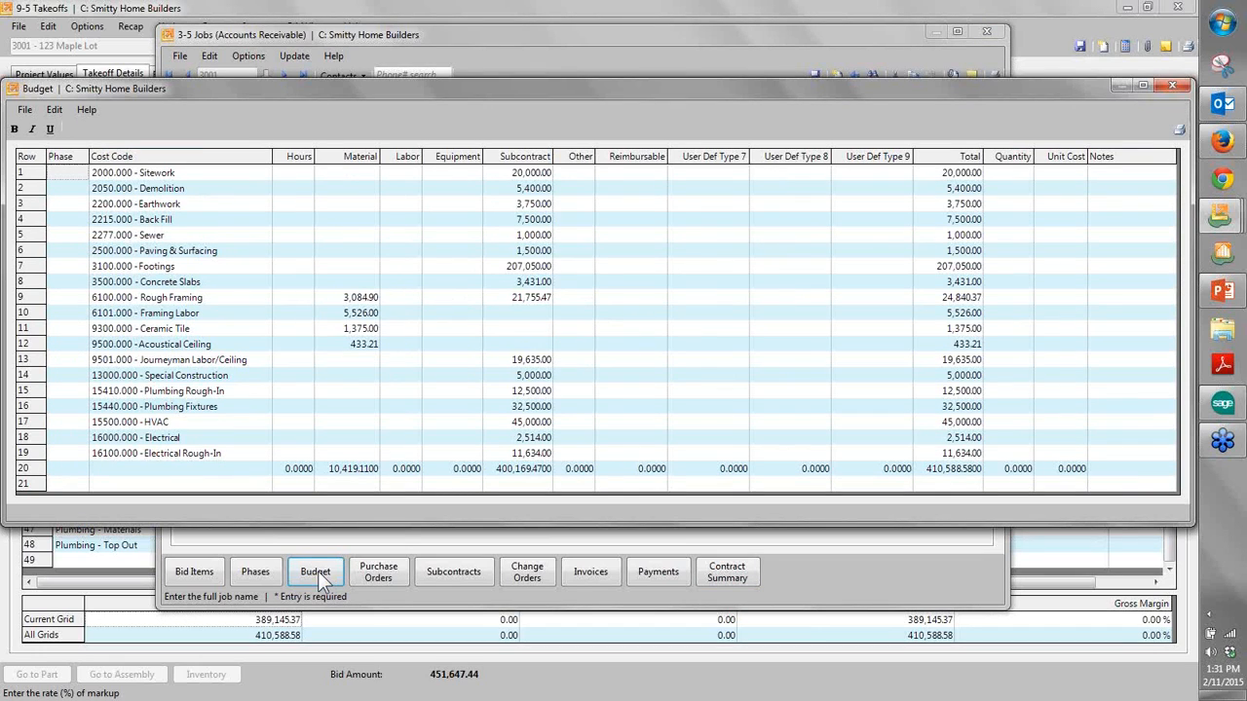
pyautogui.click(1173, 88)
pyautogui.click(979, 35)
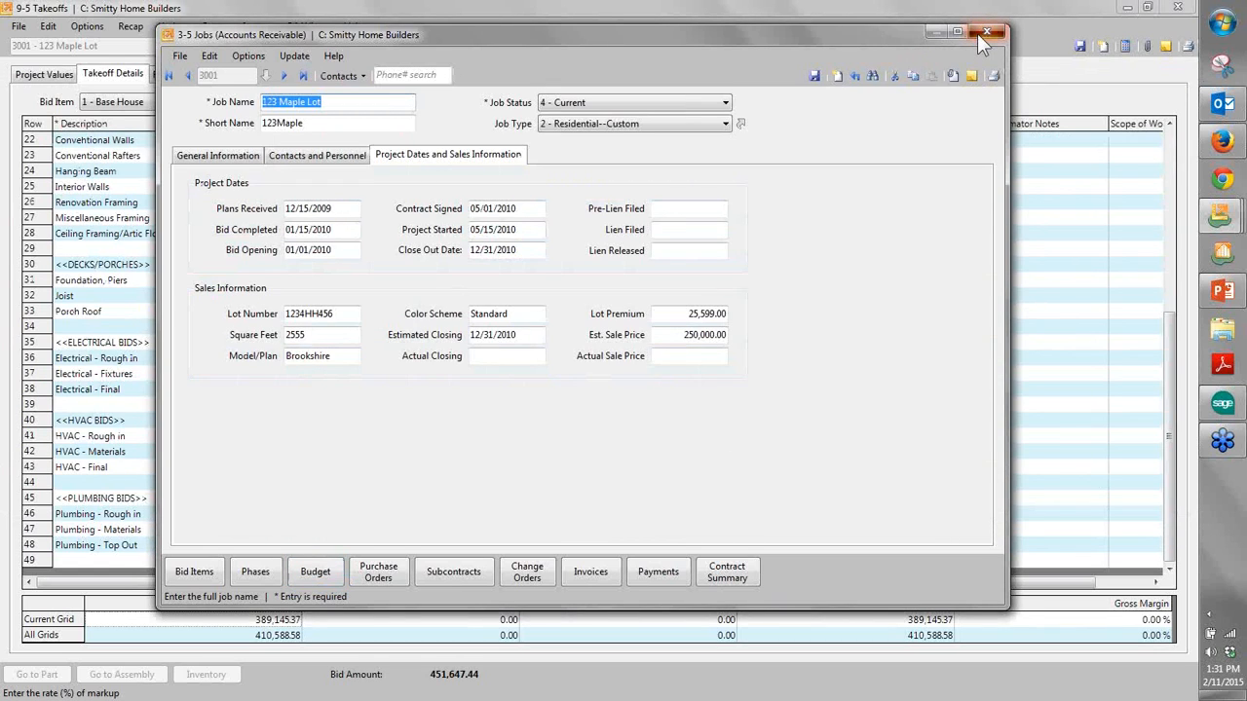
pyautogui.click(538, 411)
pyautogui.click(1183, 10)
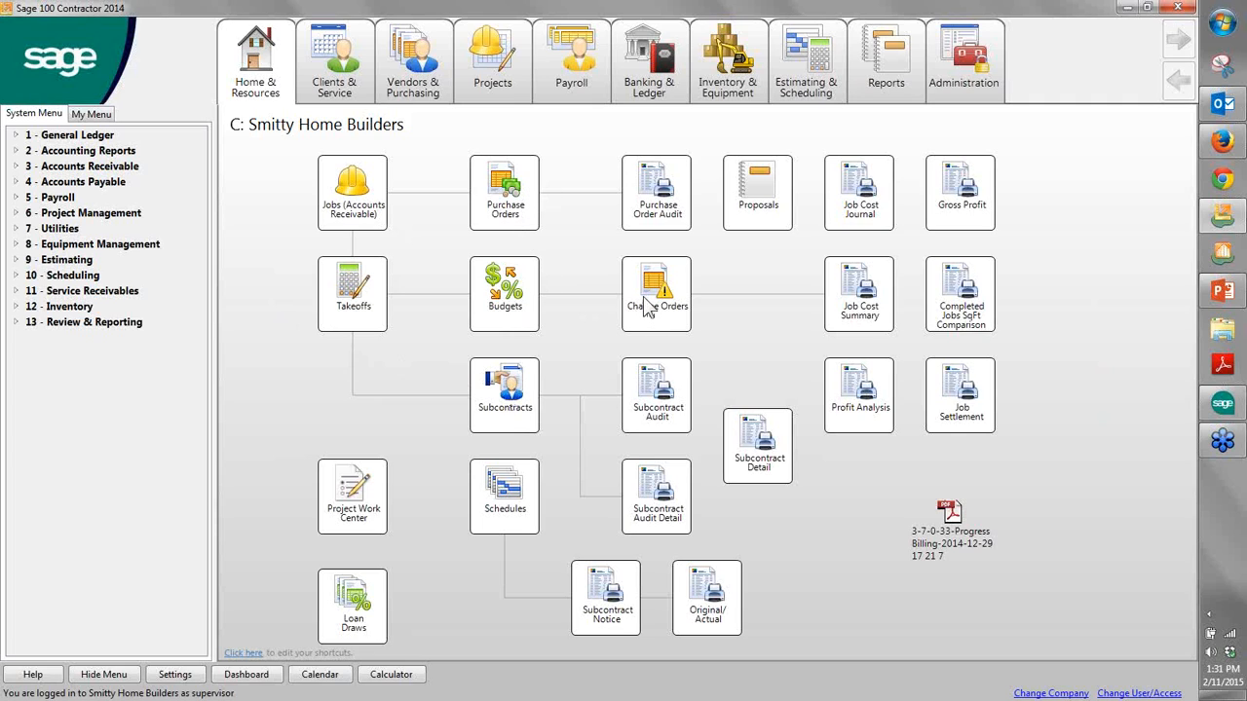
# - Preview the "31 - Subcontract Audit~Land" report for job 2, and close the preview and report printing window
pyautogui.click(670, 414)
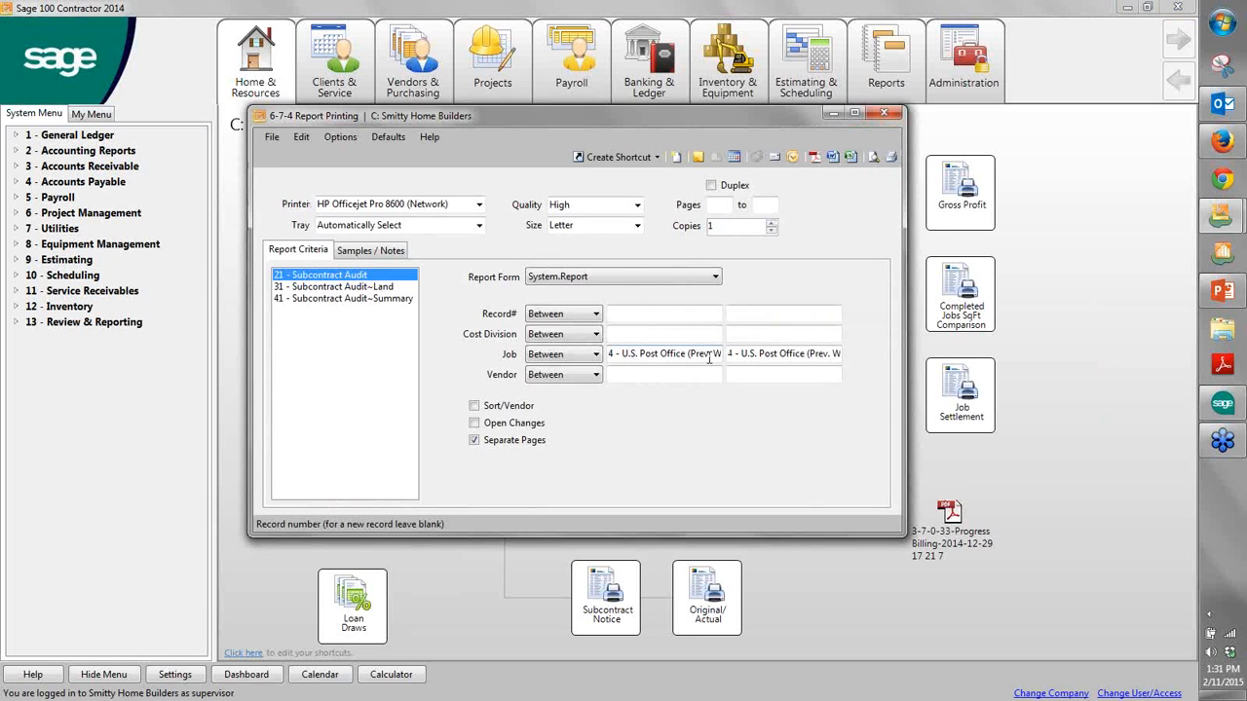
pyautogui.click(404, 289)
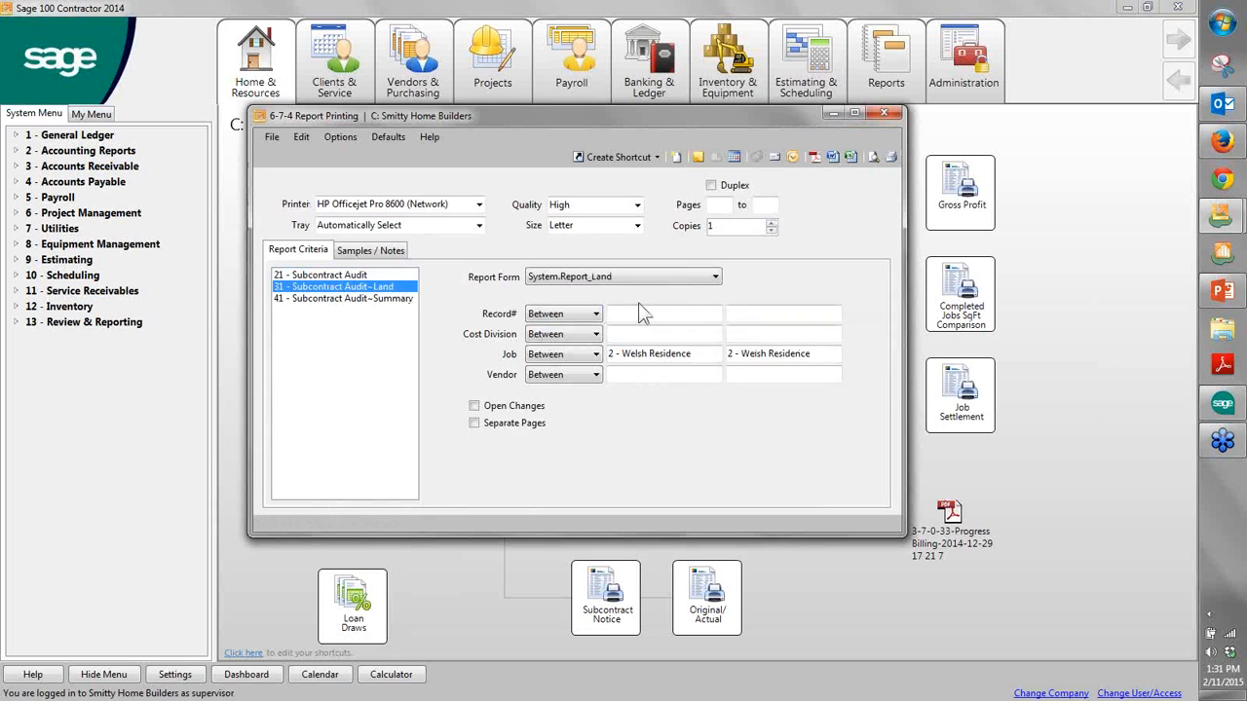
pyautogui.click(870, 157)
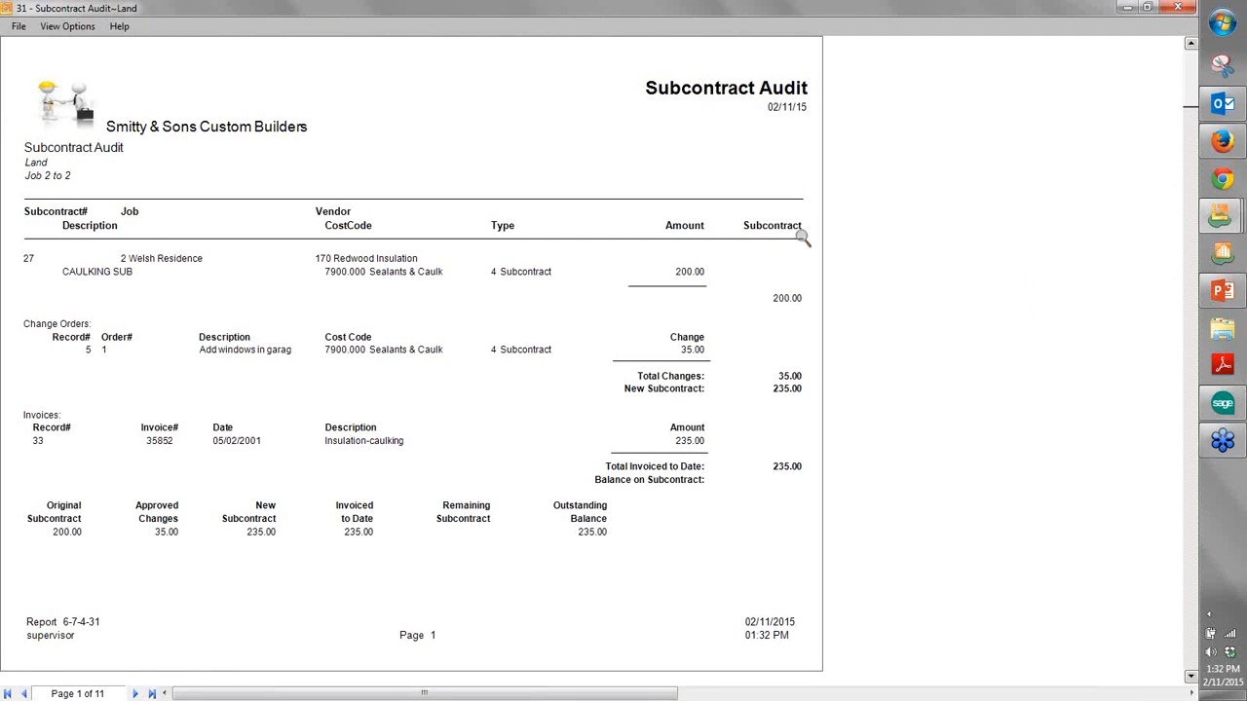
pyautogui.click(1189, 9)
pyautogui.click(881, 114)
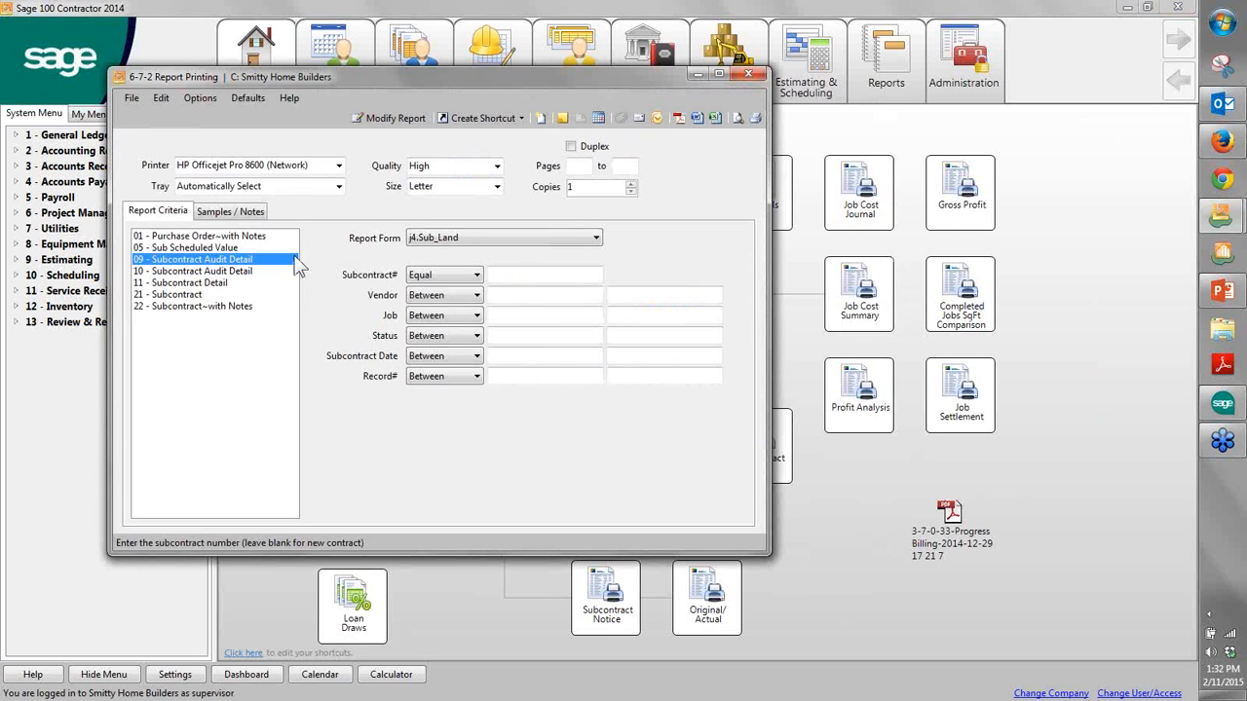
# - Limit the "09 - Subcontract Audit Detail" report to job 2 and preview it with the j4.Sub_Land form
pyautogui.click(546, 317)
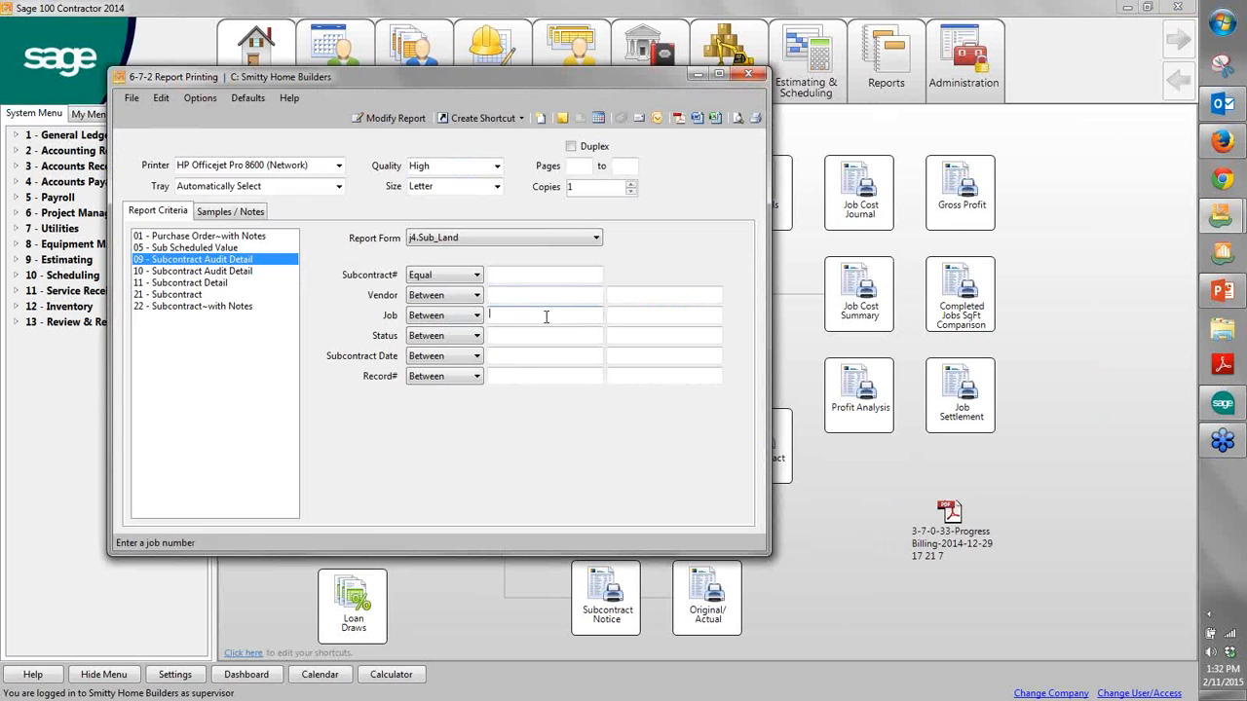
pyautogui.write('2')
pyautogui.press('Return')
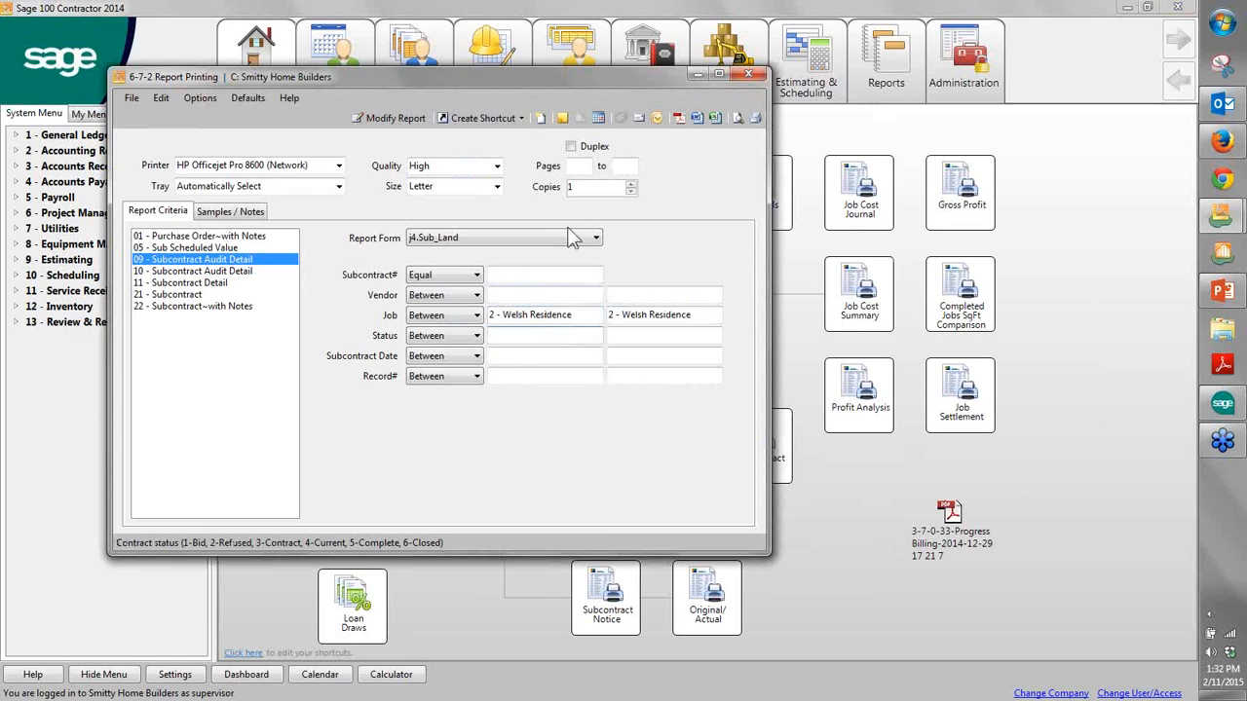
pyautogui.click(738, 118)
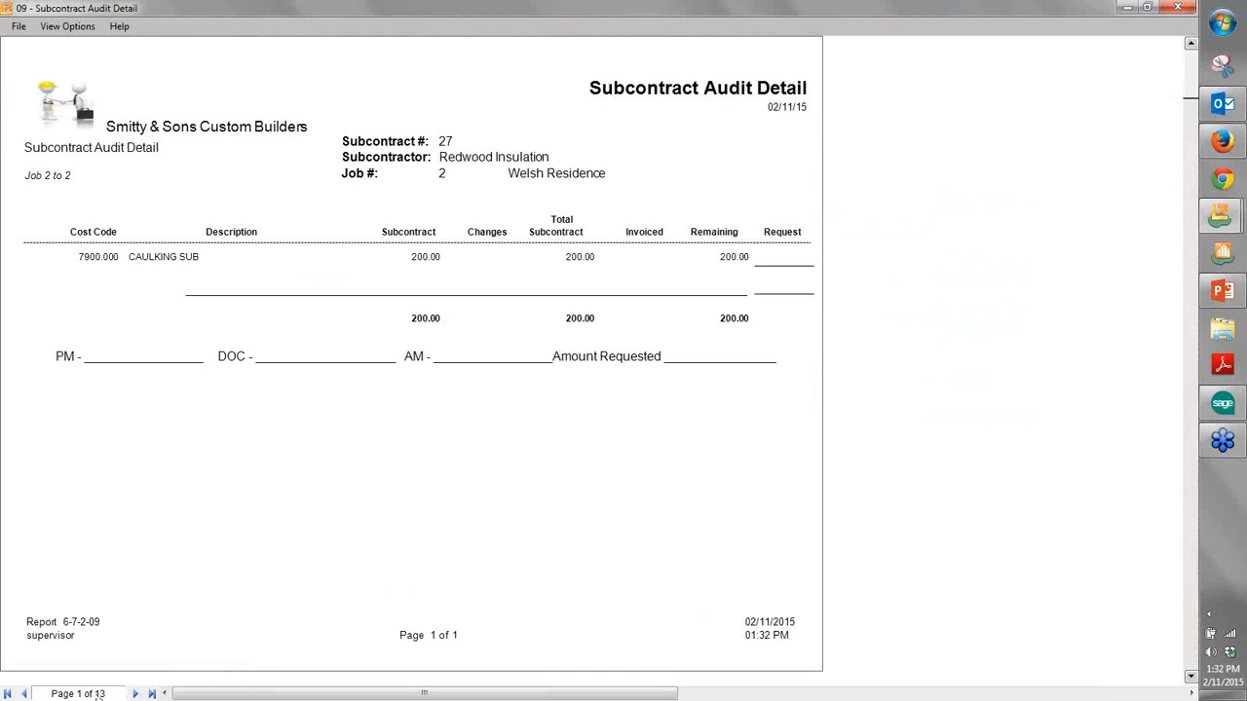
# - View the second page of the subcontract audit detail, and close the preview and report printing window
pyautogui.click(136, 694)
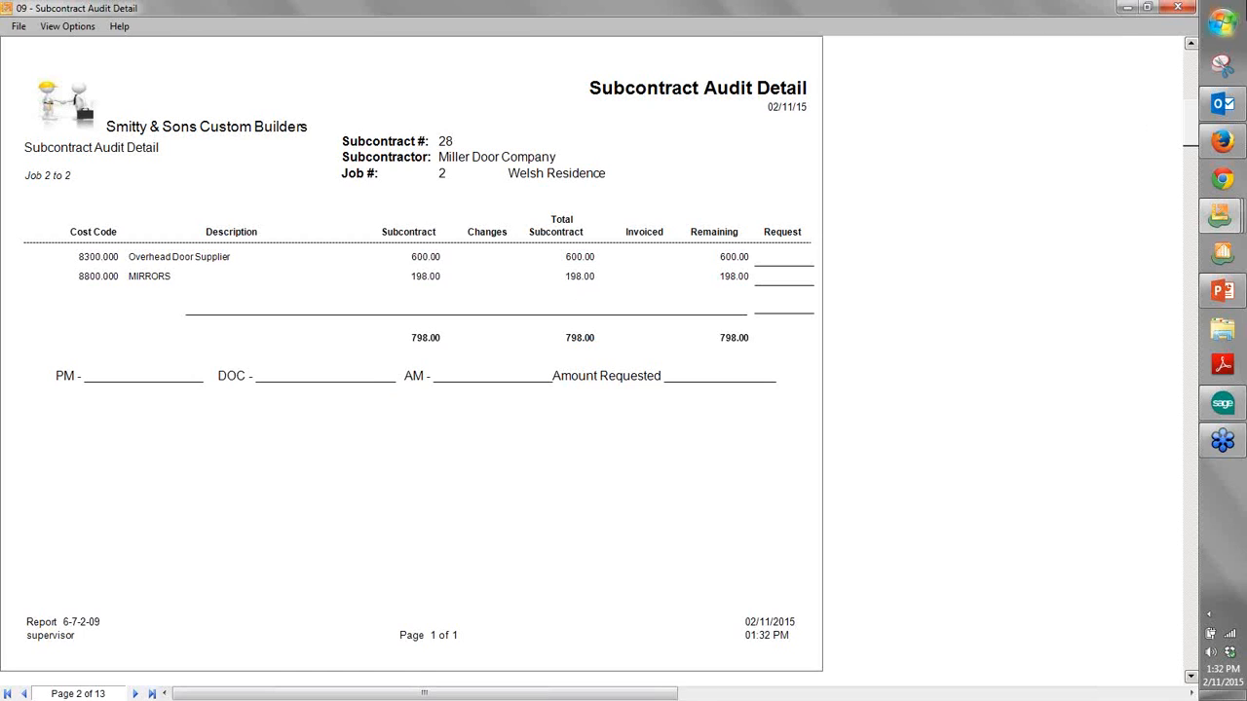
pyautogui.click(1175, 9)
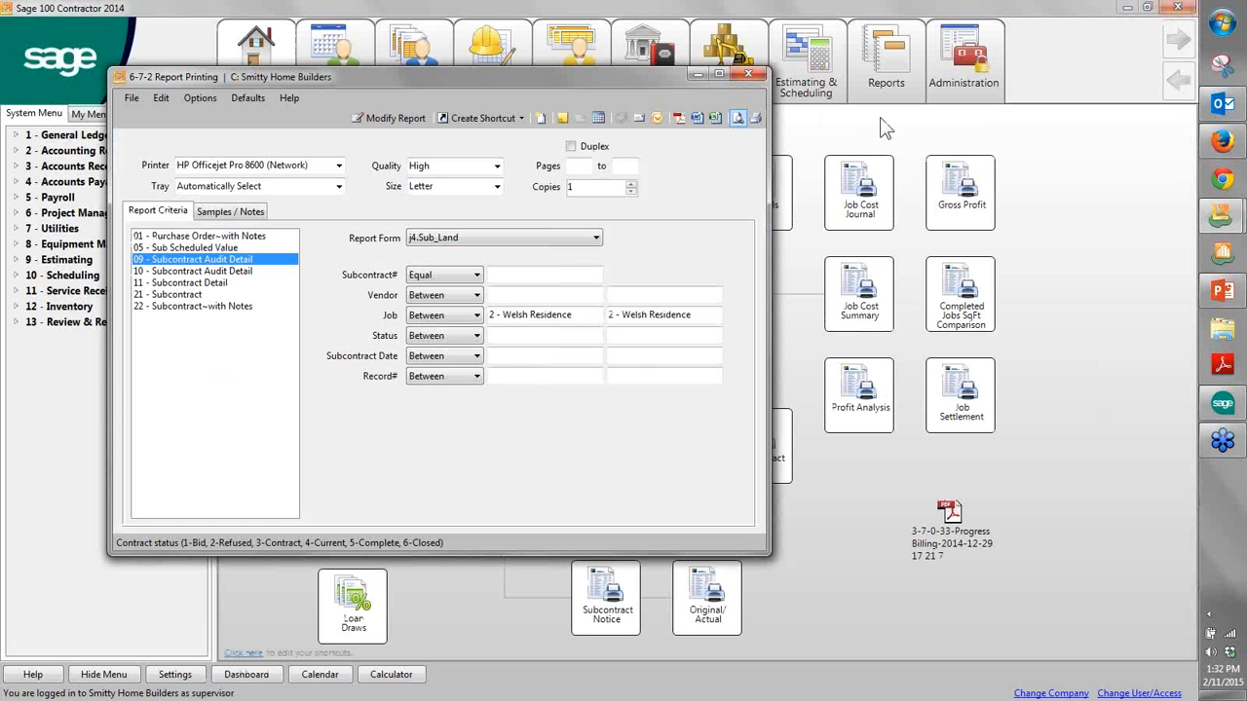
pyautogui.click(758, 74)
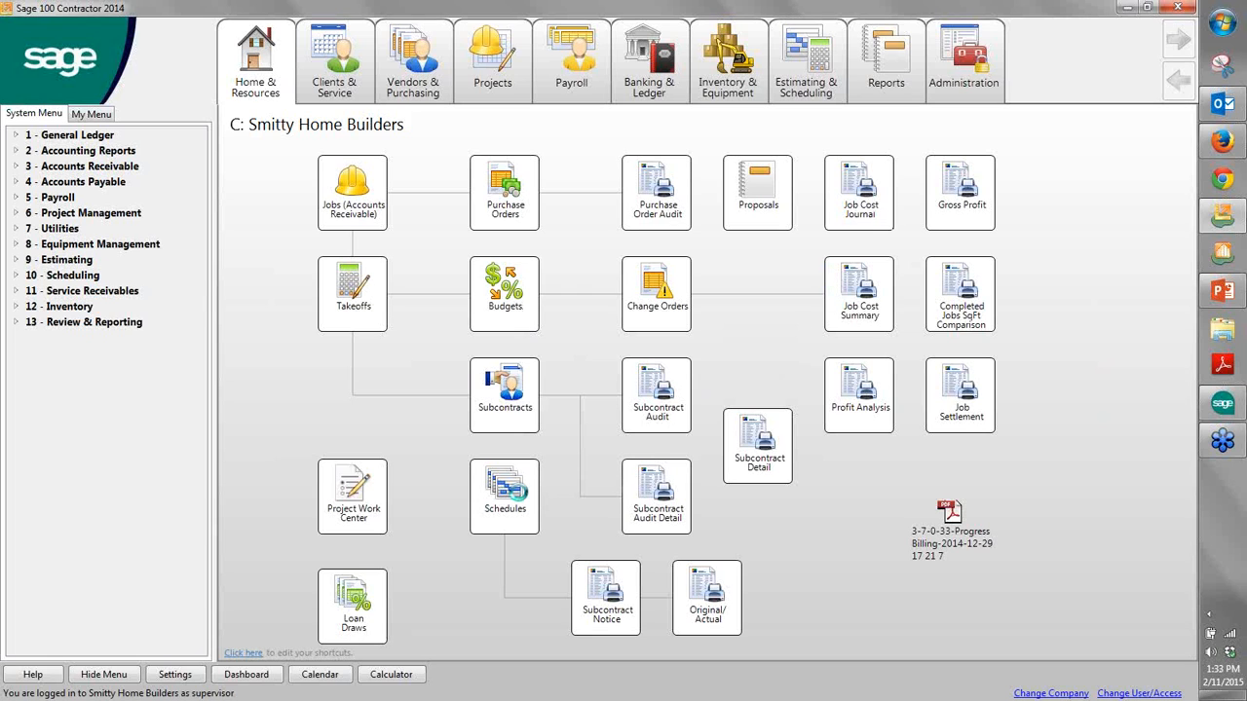
# - Open job 2's schedule with its Gantt chart and push the Underfloor Framing task back one week
pyautogui.click(502, 471)
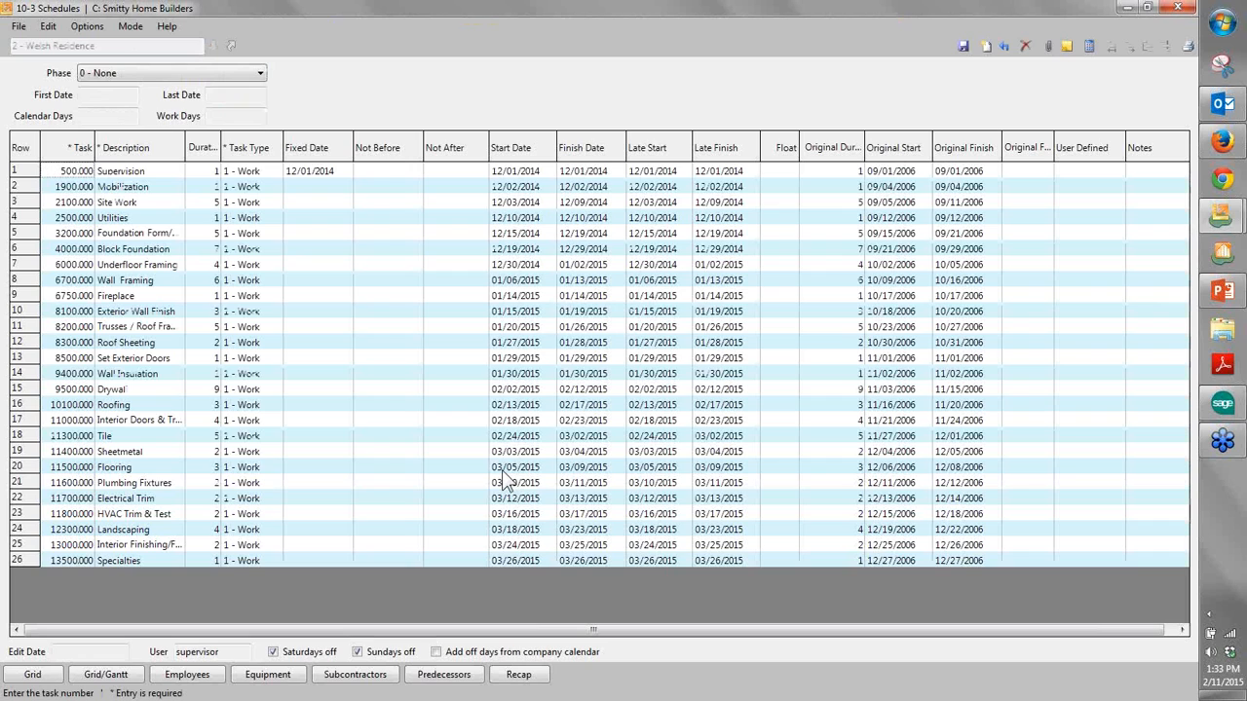
pyautogui.click(105, 675)
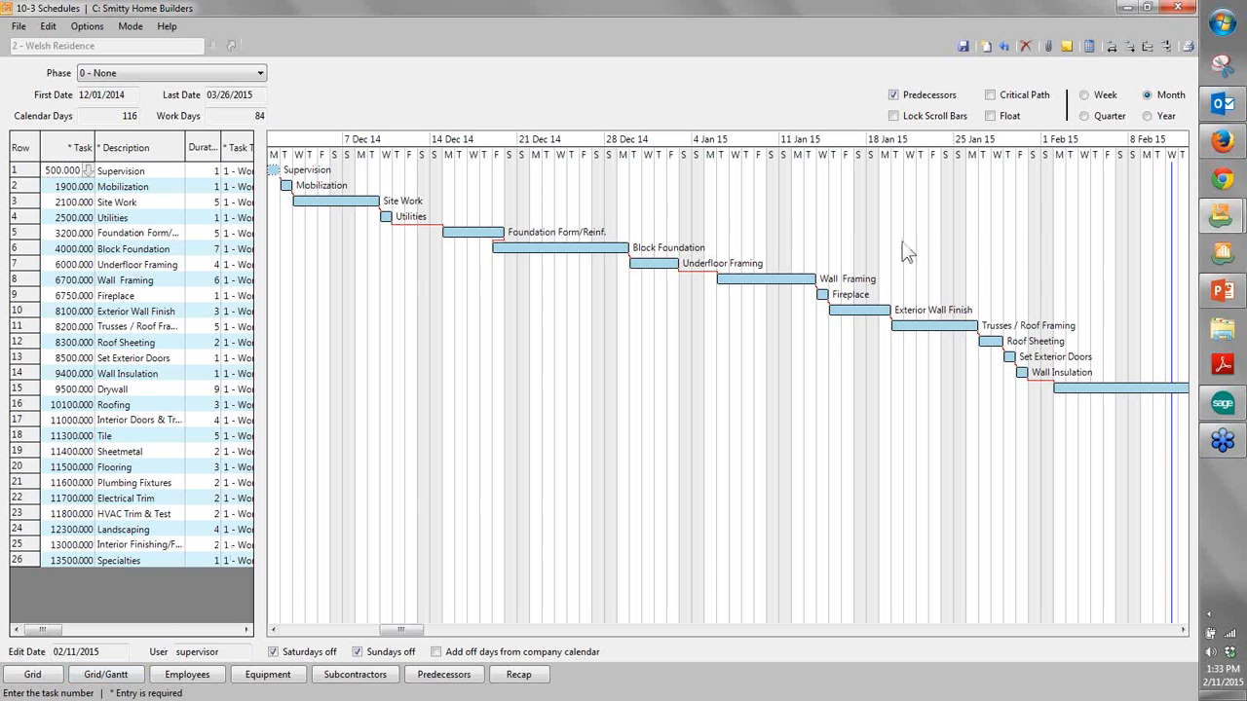
pyautogui.moveTo(661, 279); pyautogui.dragTo(745, 259)
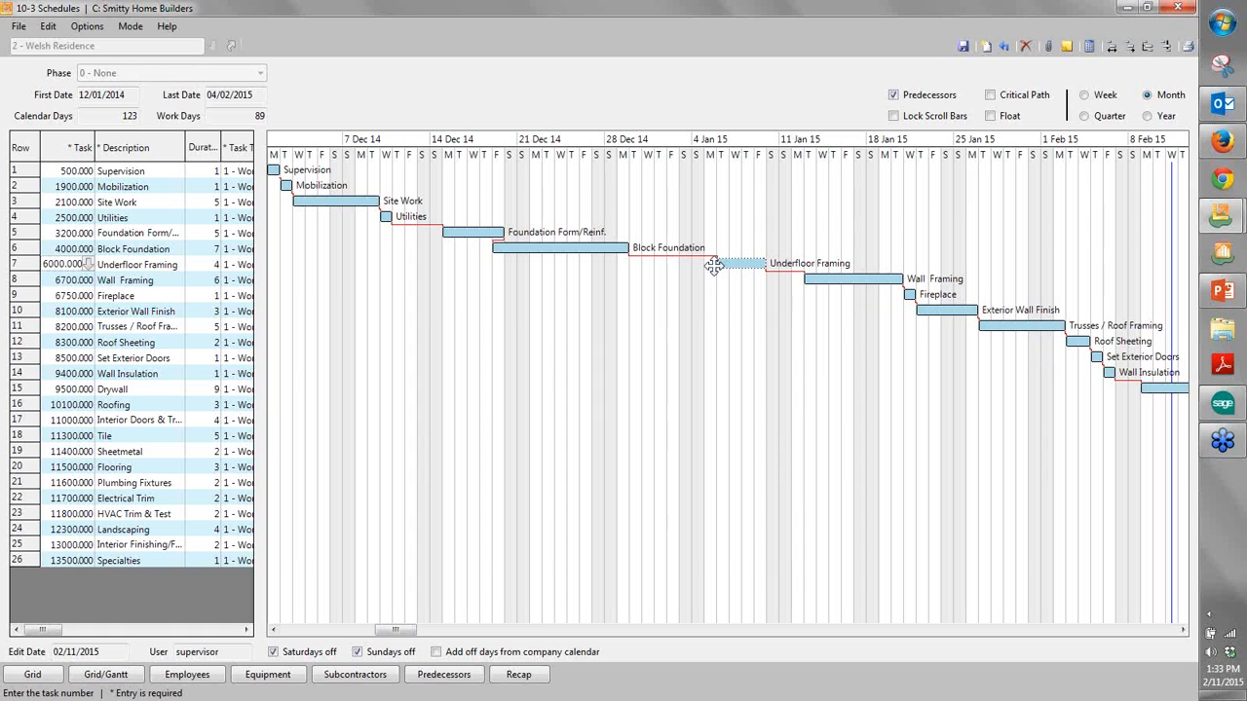
# - Close job 2's schedule and save the changes to its tasks
pyautogui.click(1180, 8)
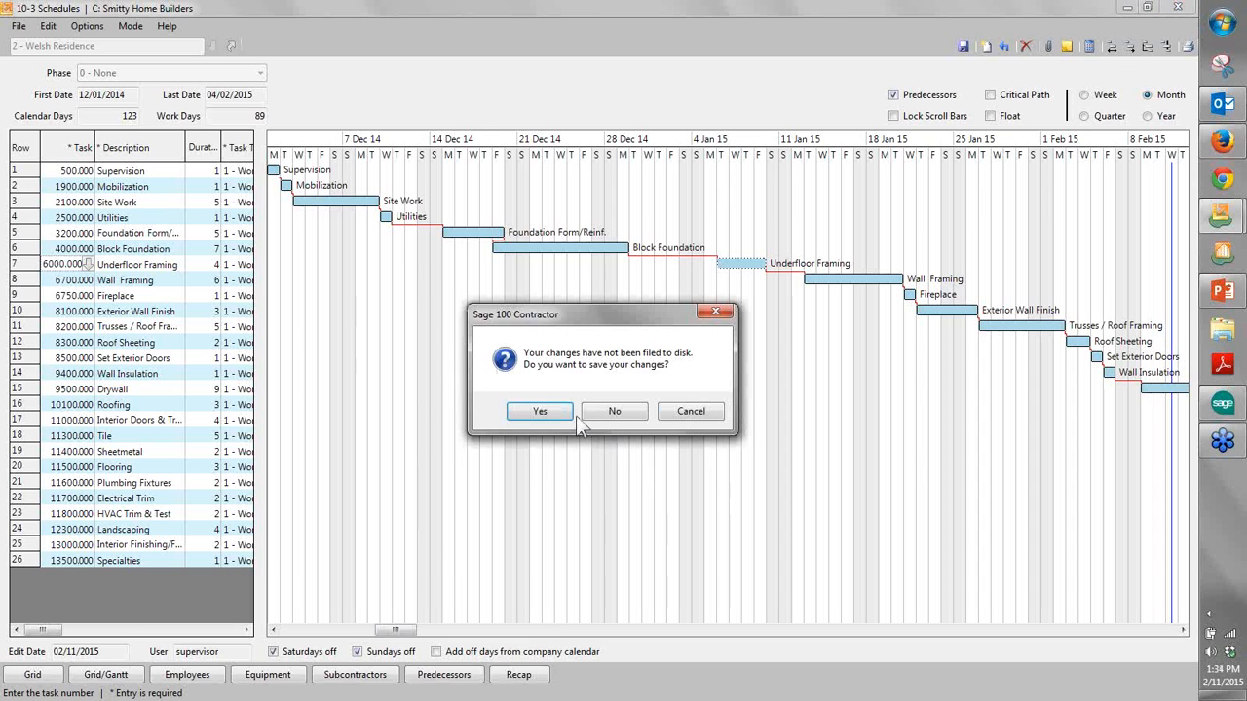
pyautogui.click(561, 414)
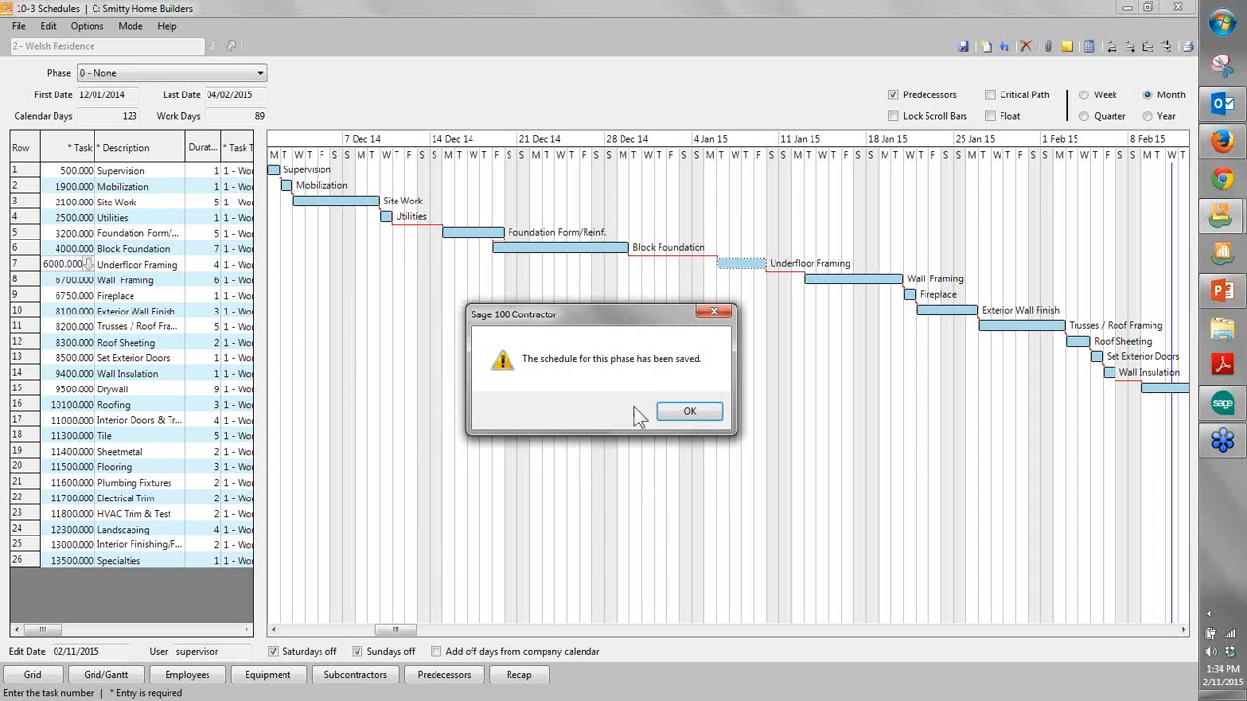
pyautogui.click(682, 415)
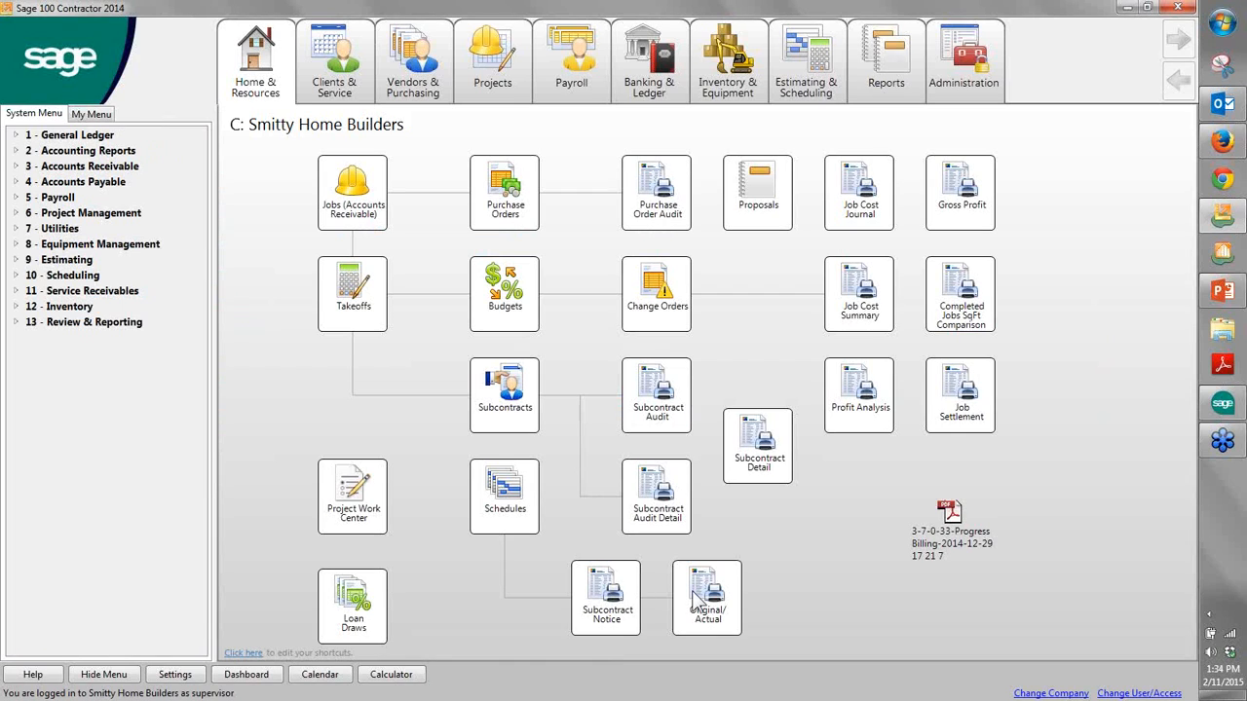
# - Preview the "31 - Original/Actual~by Job; with Notes" report for job 1, compare original and actual dates, and close the preview
pyautogui.click(698, 596)
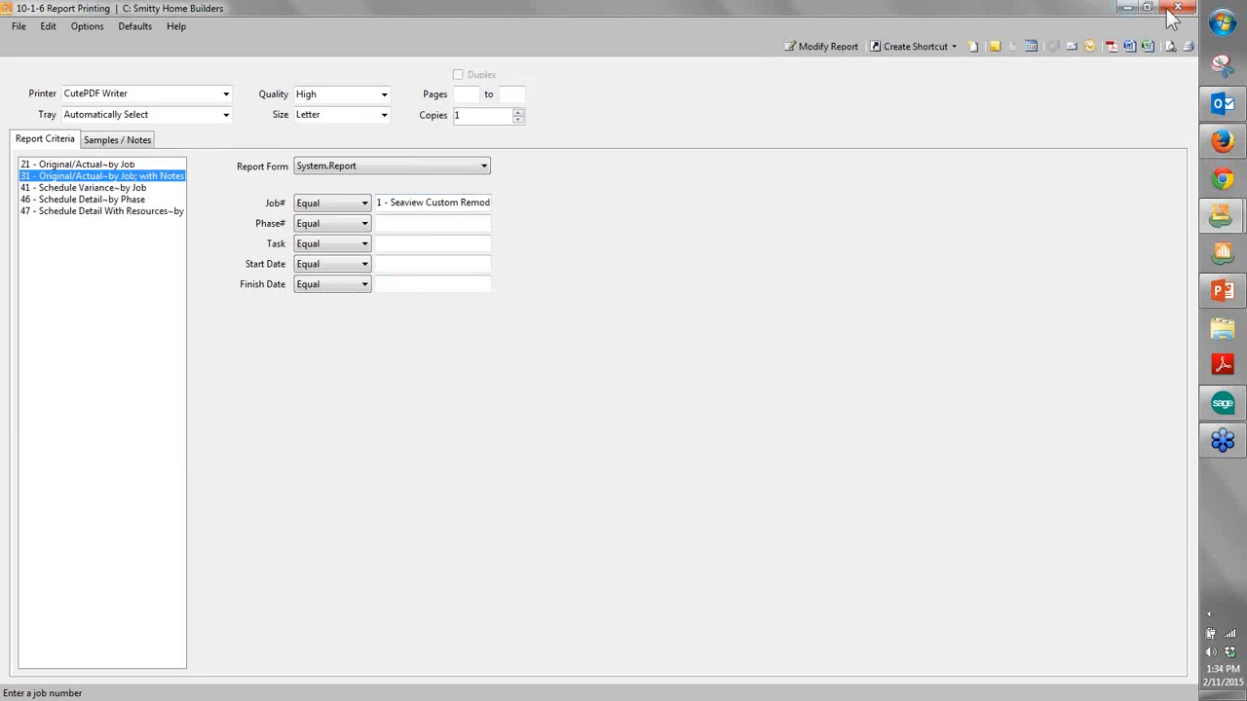
pyautogui.click(1170, 49)
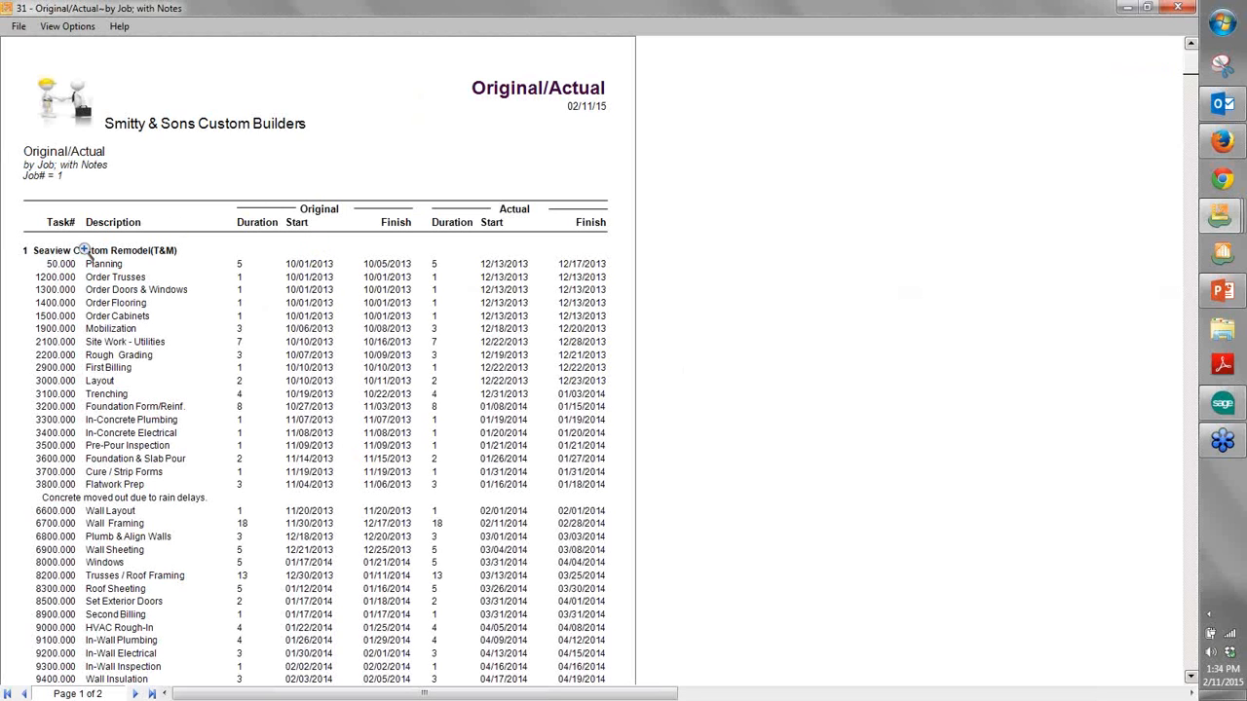
pyautogui.scroll(-5, 102, 544)
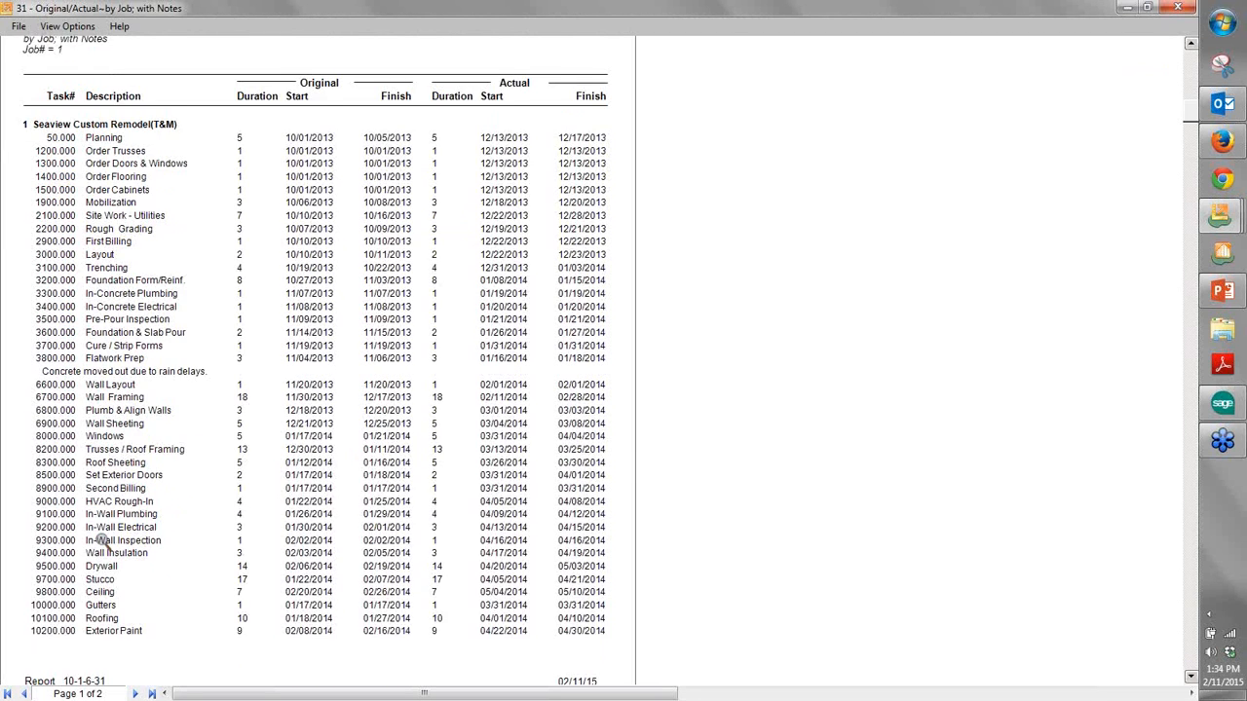
pyautogui.scroll(5, 103, 545)
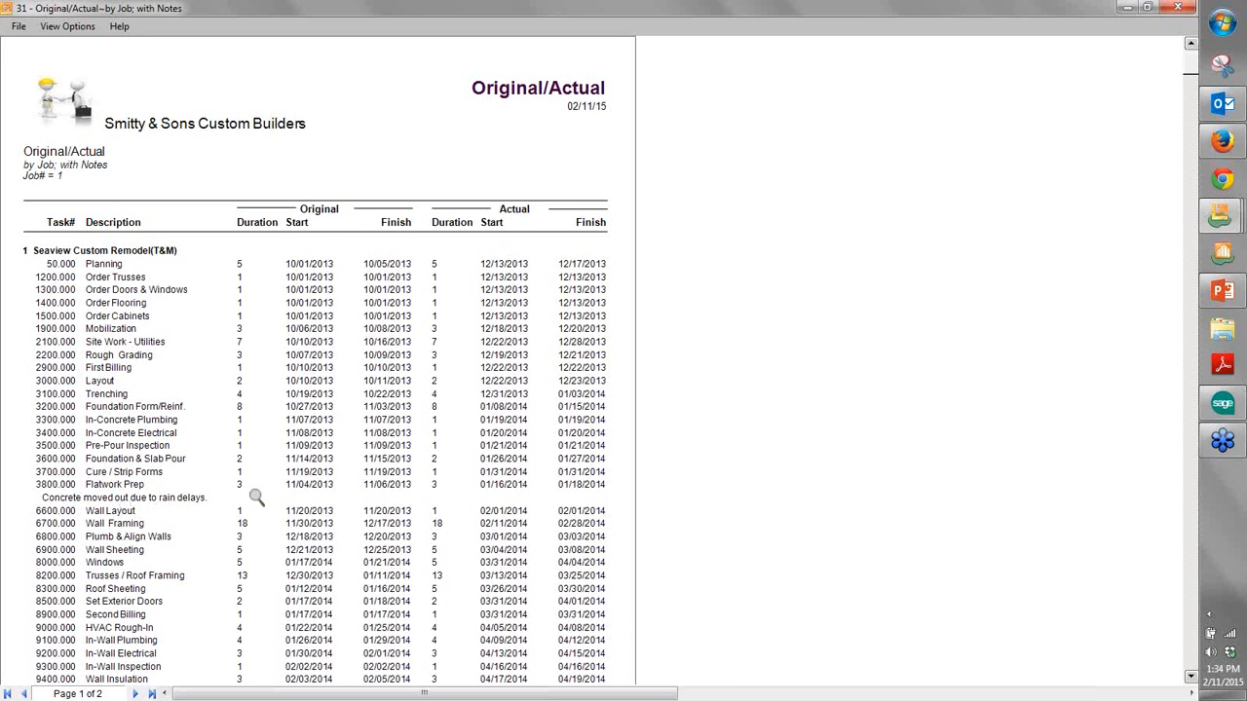
pyautogui.scroll(-3, 257, 497)
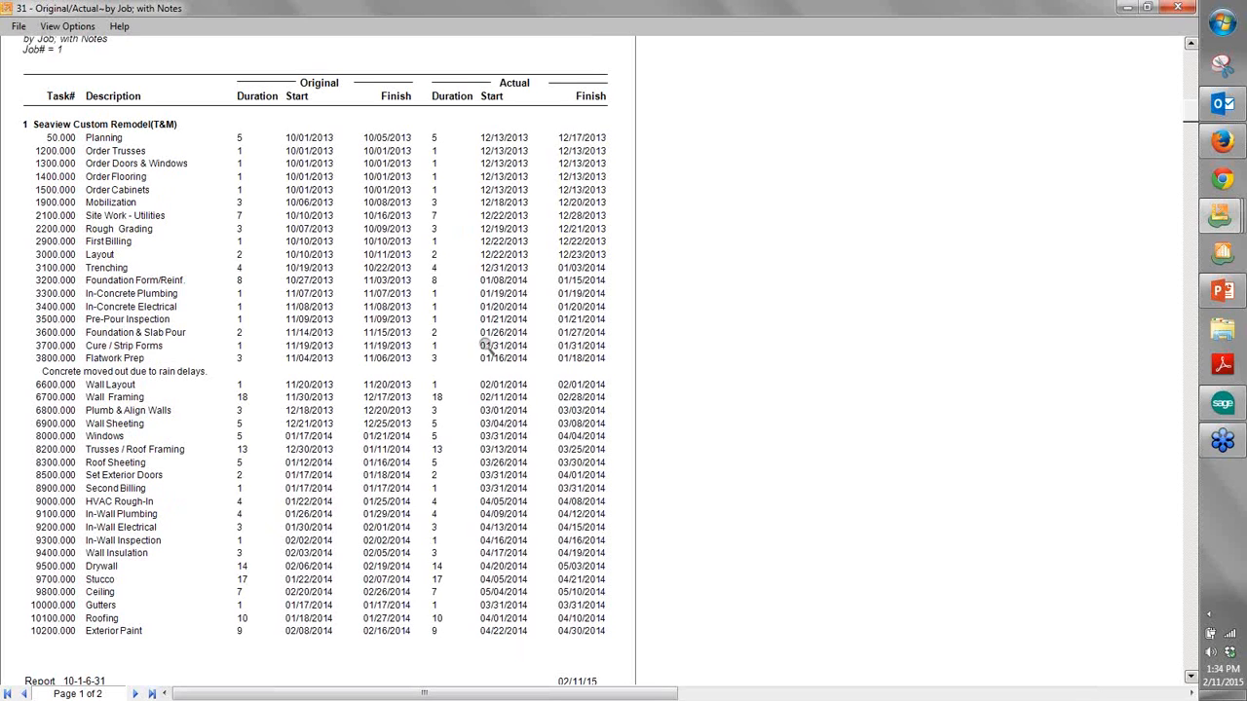
pyautogui.click(1177, 8)
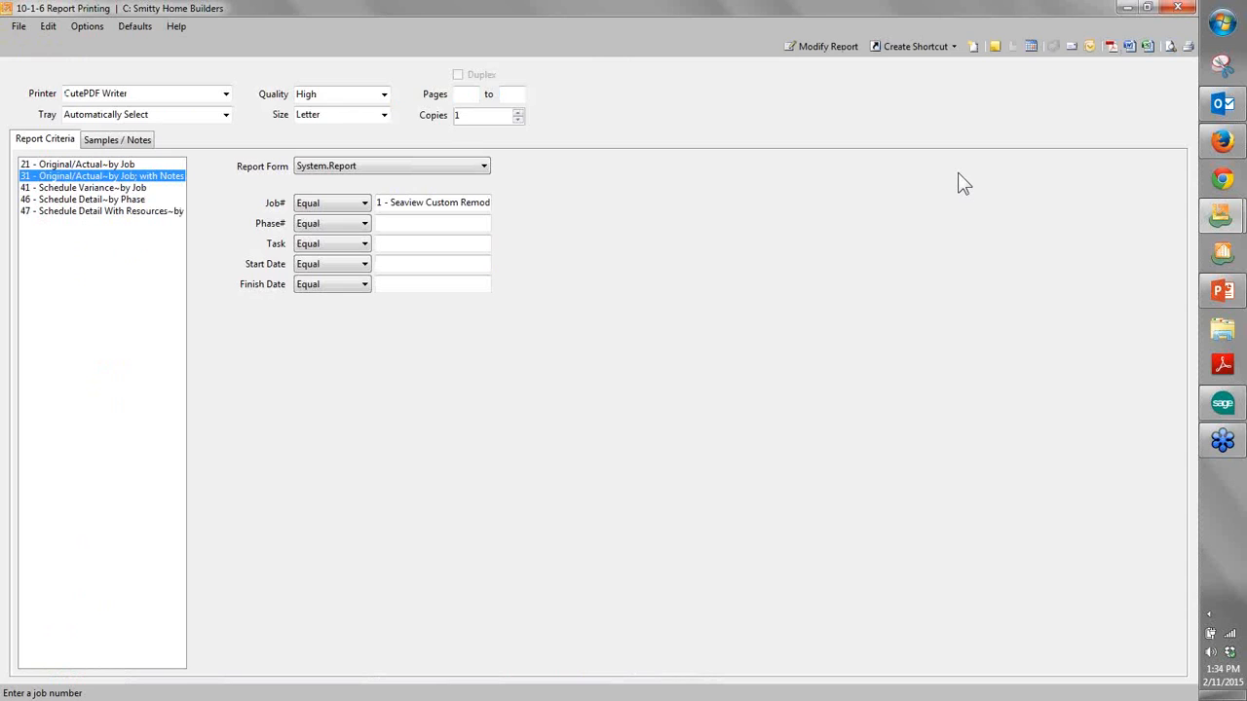
# - Try out a weekly Friday email schedule for the Original/Actual report, discard it, and close the report printing window
pyautogui.click(1030, 47)
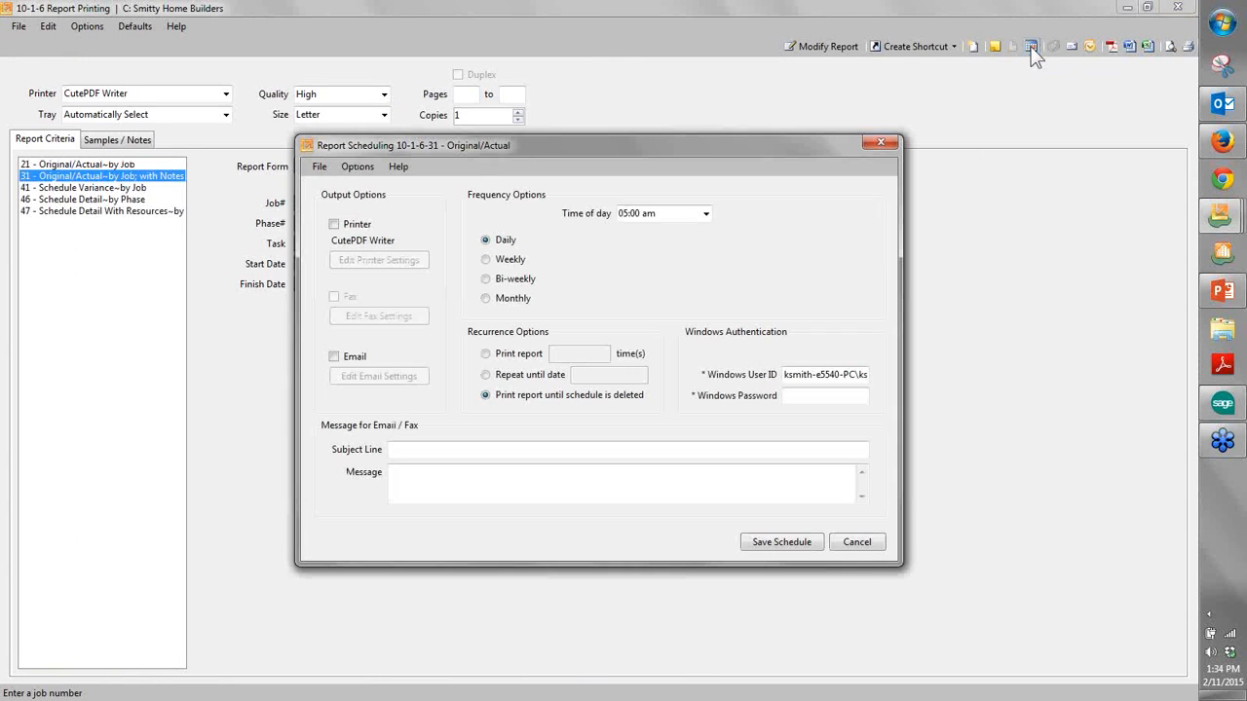
pyautogui.click(486, 260)
pyautogui.click(692, 275)
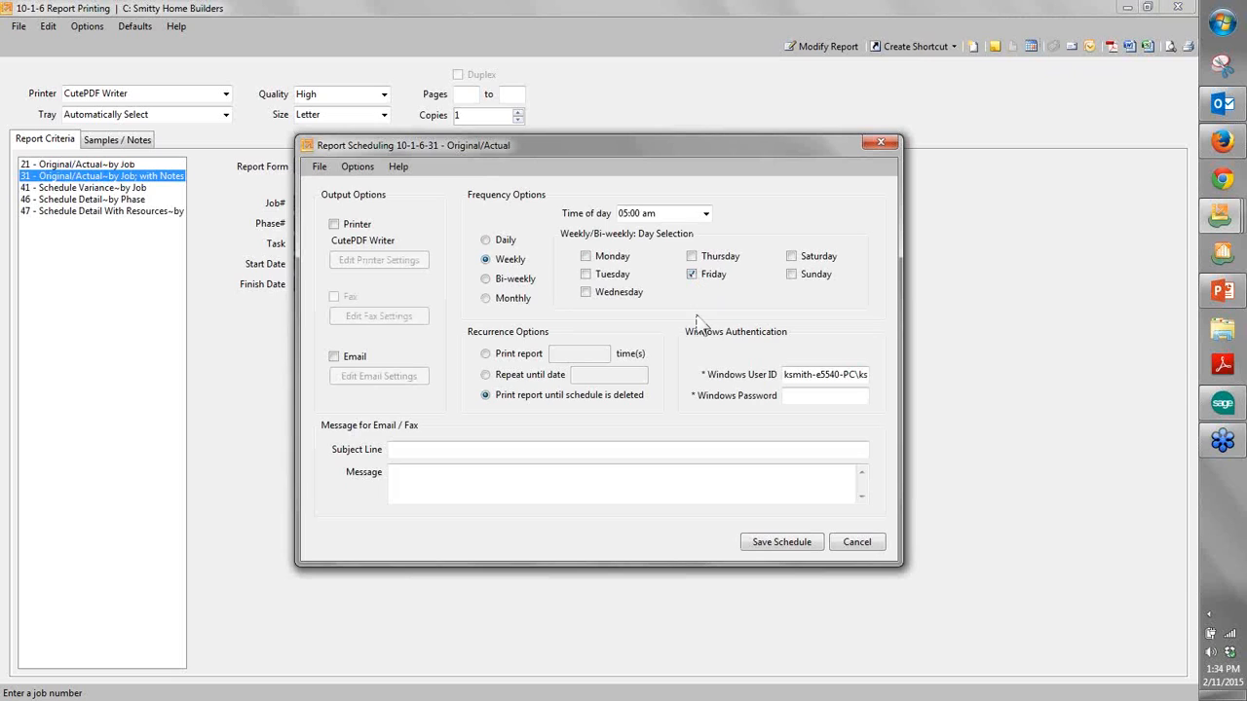
pyautogui.click(334, 357)
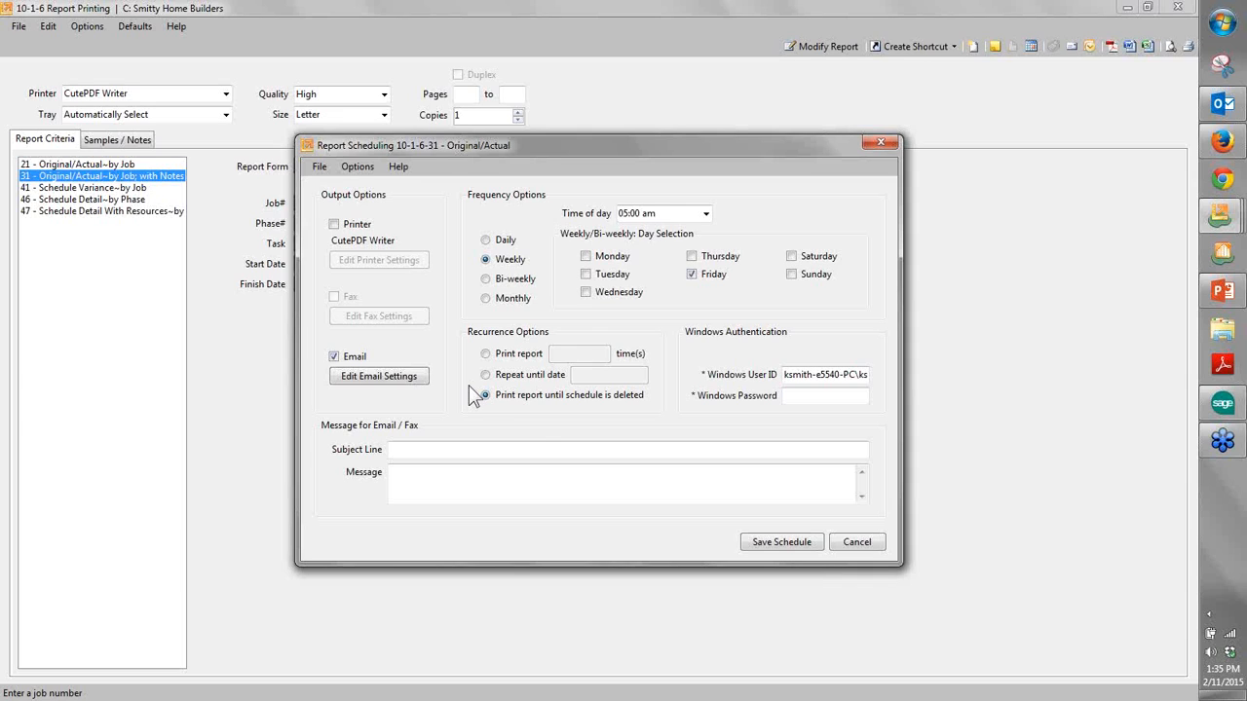
pyautogui.click(855, 542)
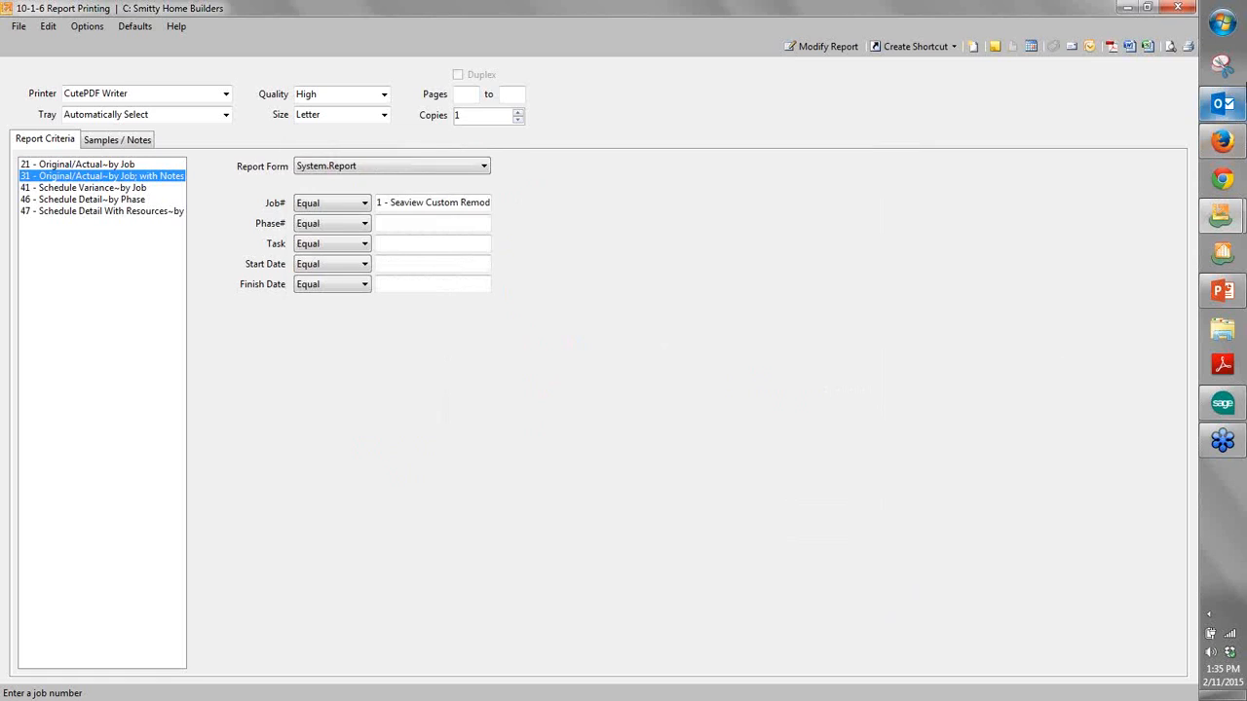
pyautogui.click(1177, 7)
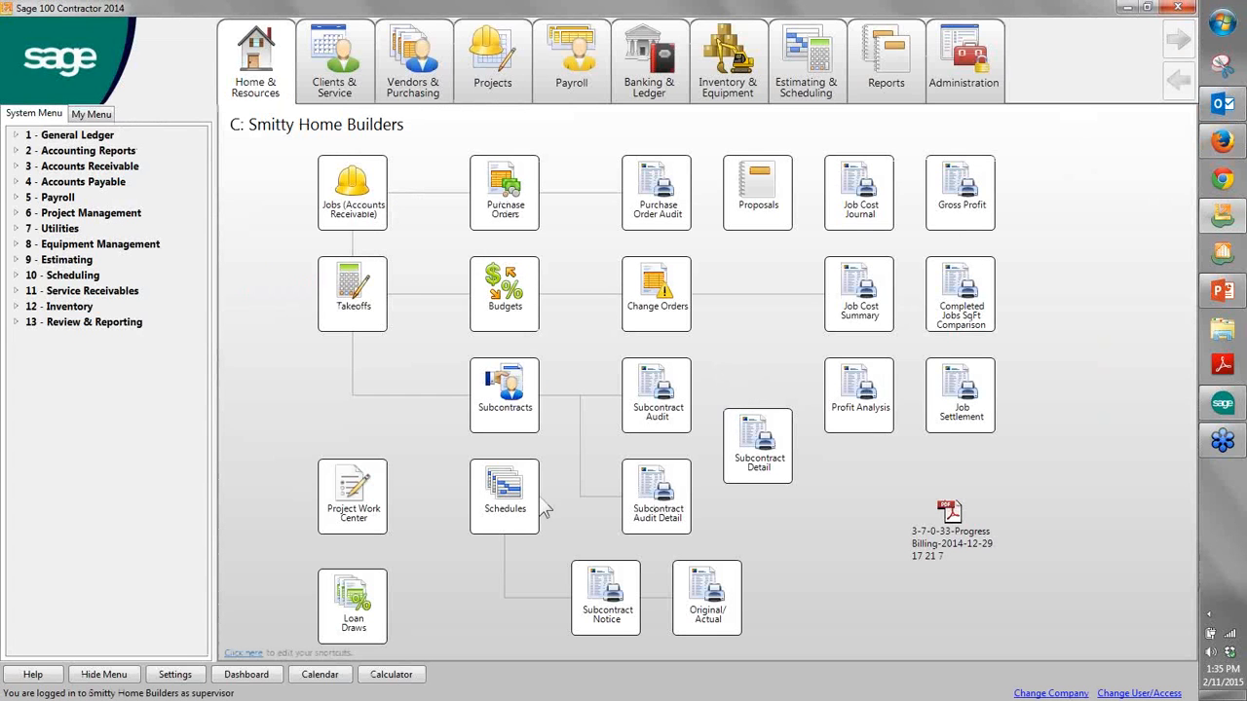
# - Preview the "21 - Subcontract Notice" report with the System.Sub_Notice form, and close the preview and report printing window
pyautogui.click(627, 604)
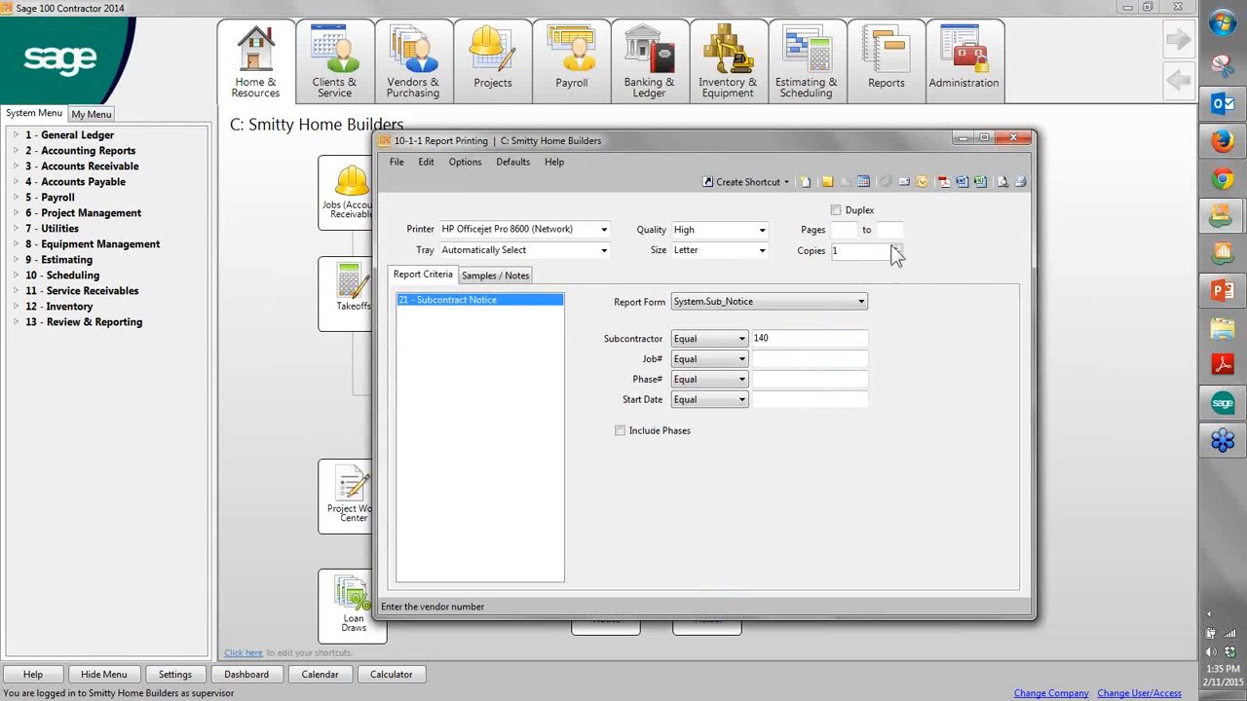
pyautogui.click(1002, 184)
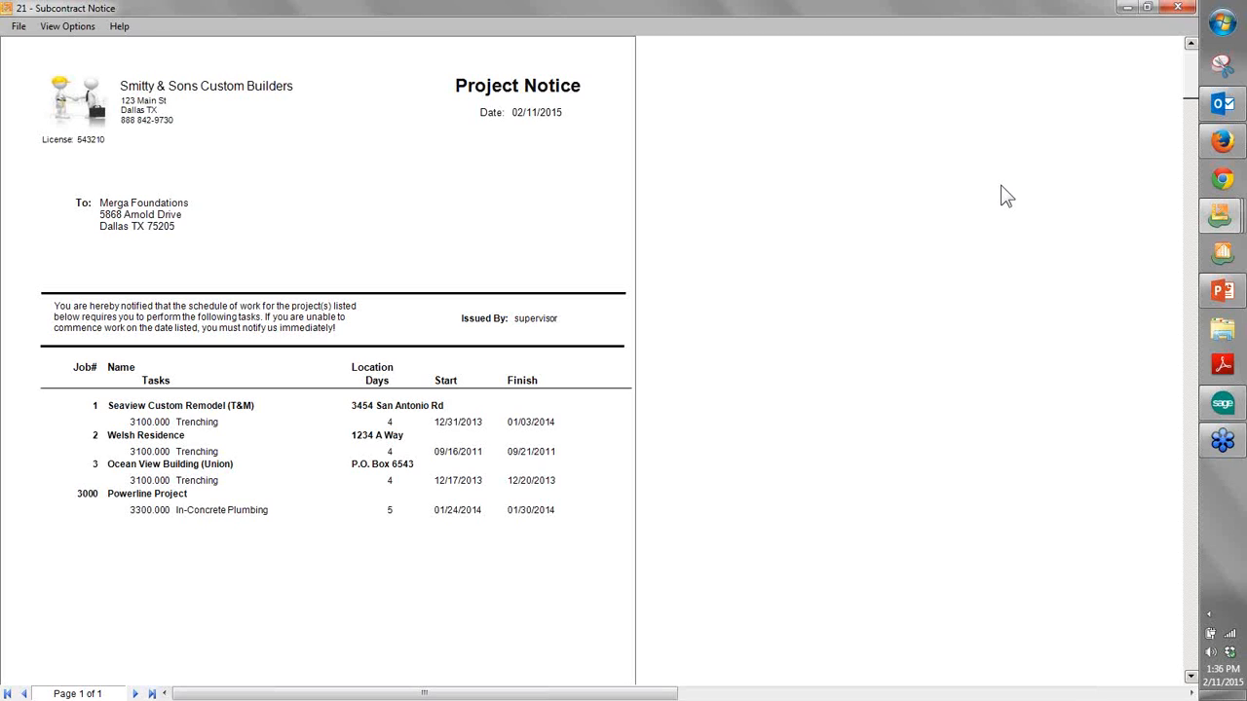
pyautogui.click(1177, 8)
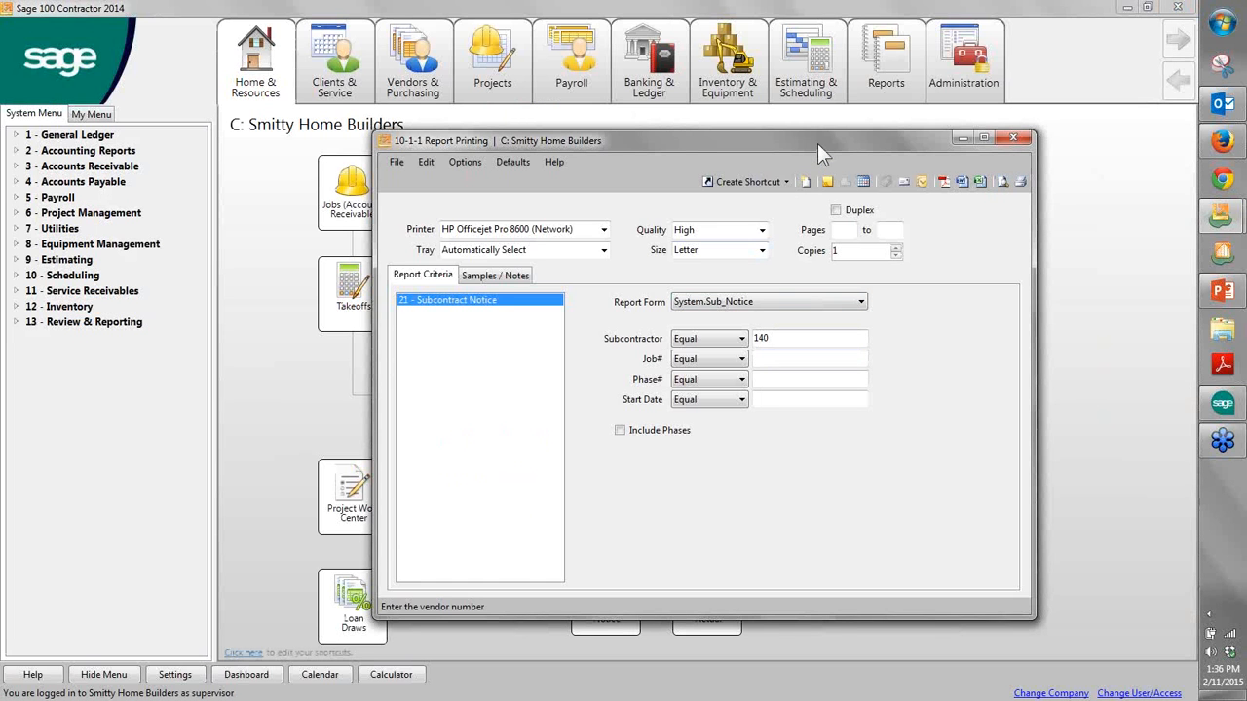
pyautogui.click(1012, 139)
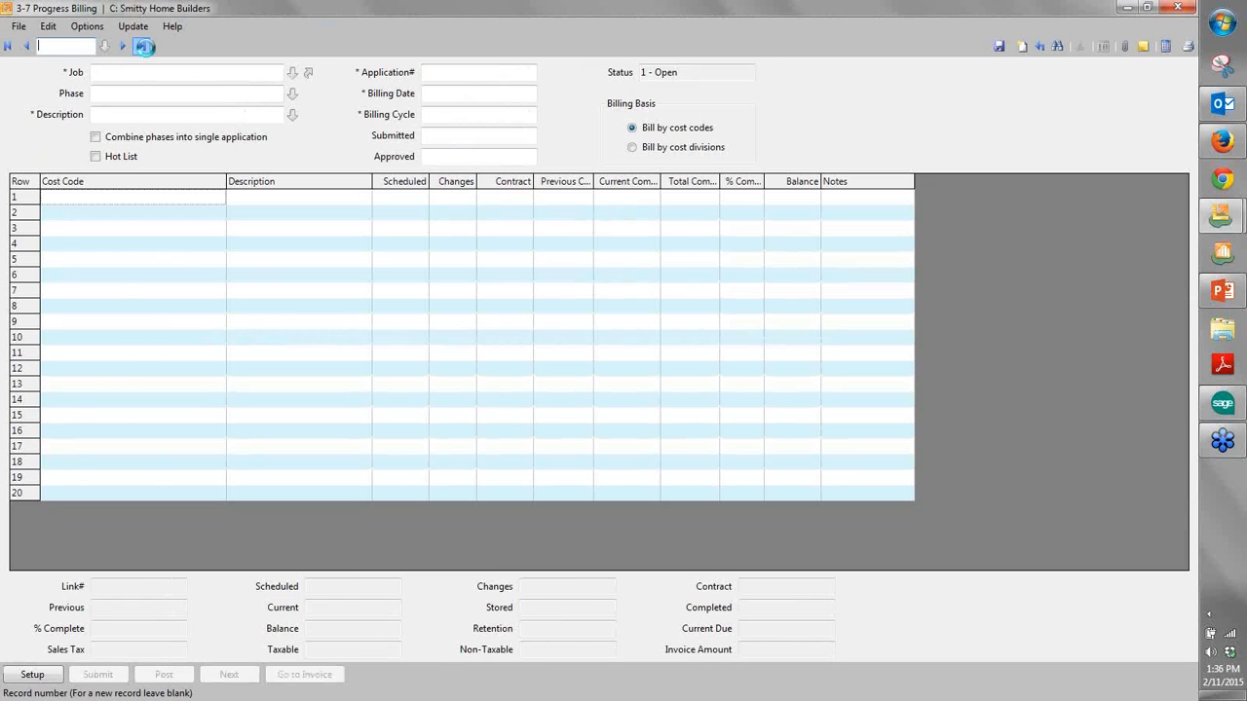
# - Open the last progress billing record and examine its cost codes, change order lines, scheduled amounts and completion percentages
pyautogui.click(143, 46)
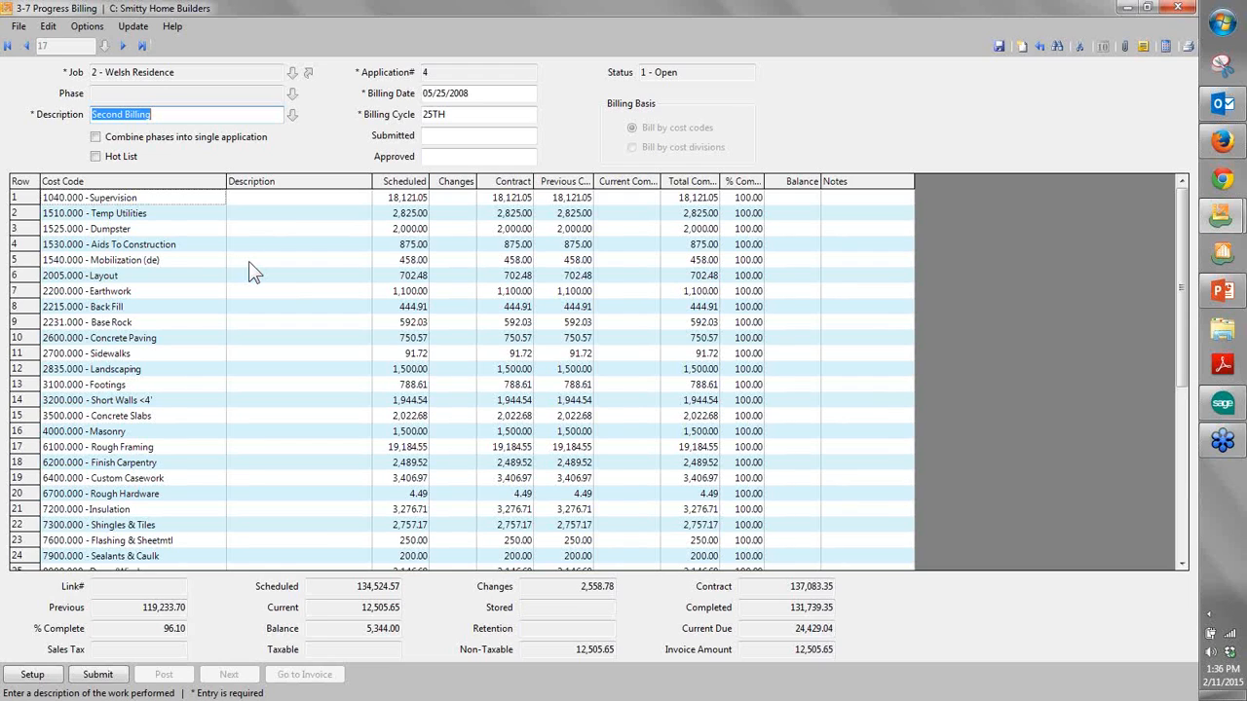
pyautogui.moveTo(107, 200); pyautogui.dragTo(136, 524)
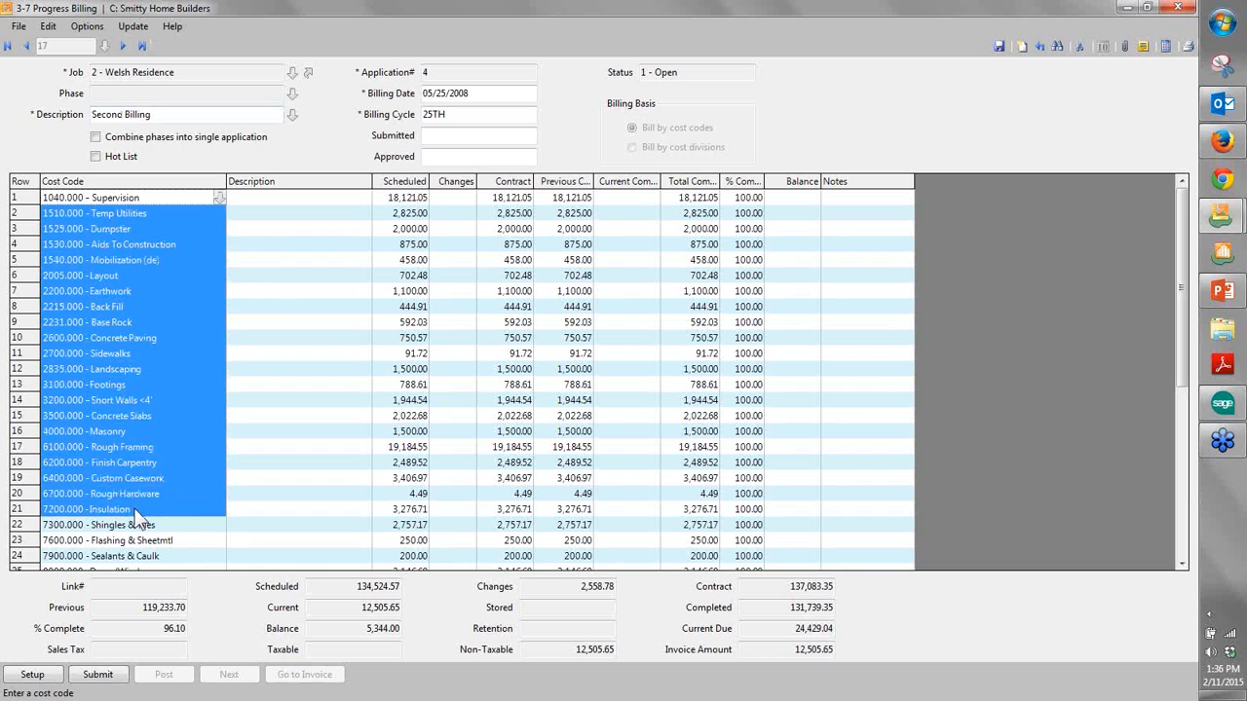
pyautogui.scroll(-7, 131, 514)
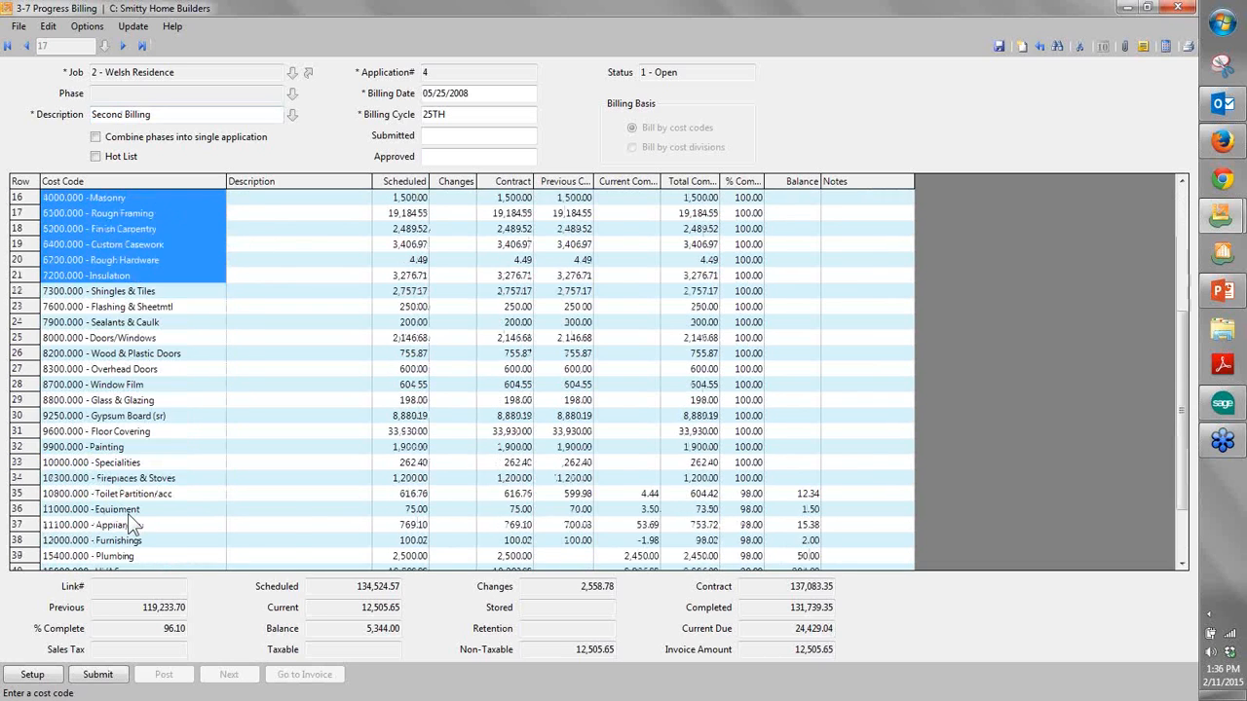
pyautogui.moveTo(297, 513); pyautogui.dragTo(295, 565)
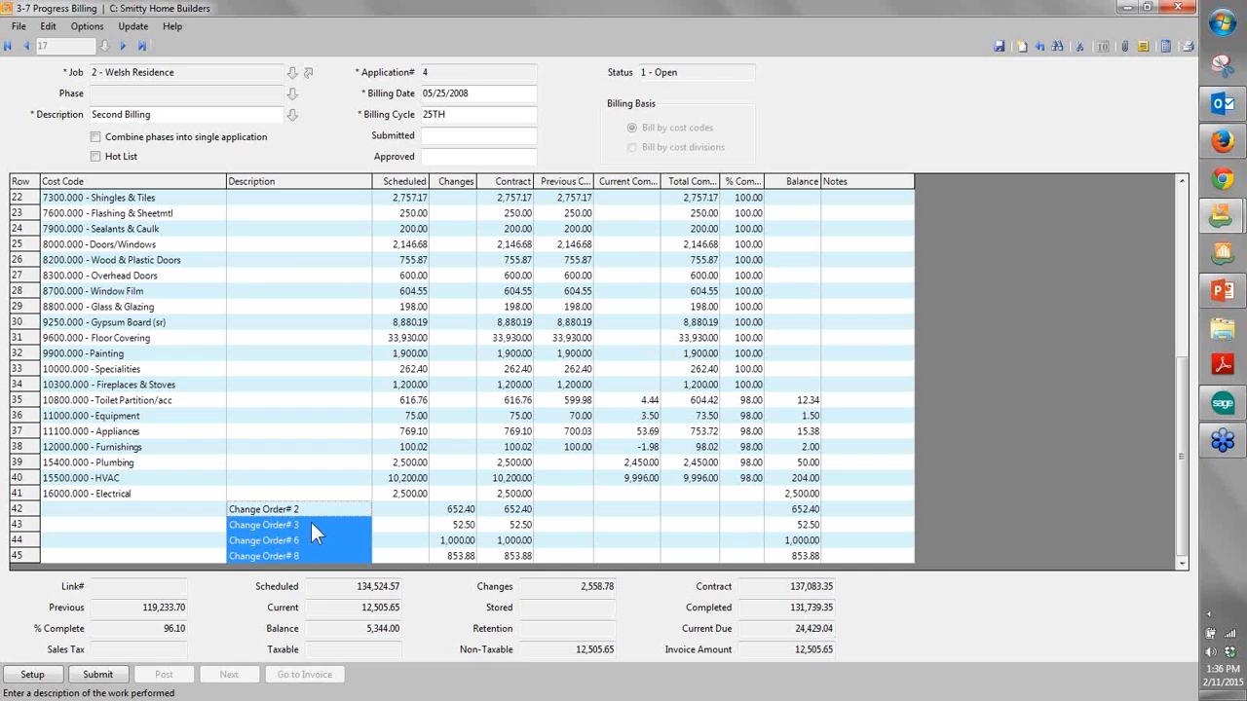
pyautogui.scroll(7, 173, 204)
pyautogui.moveTo(172, 211); pyautogui.dragTo(186, 424)
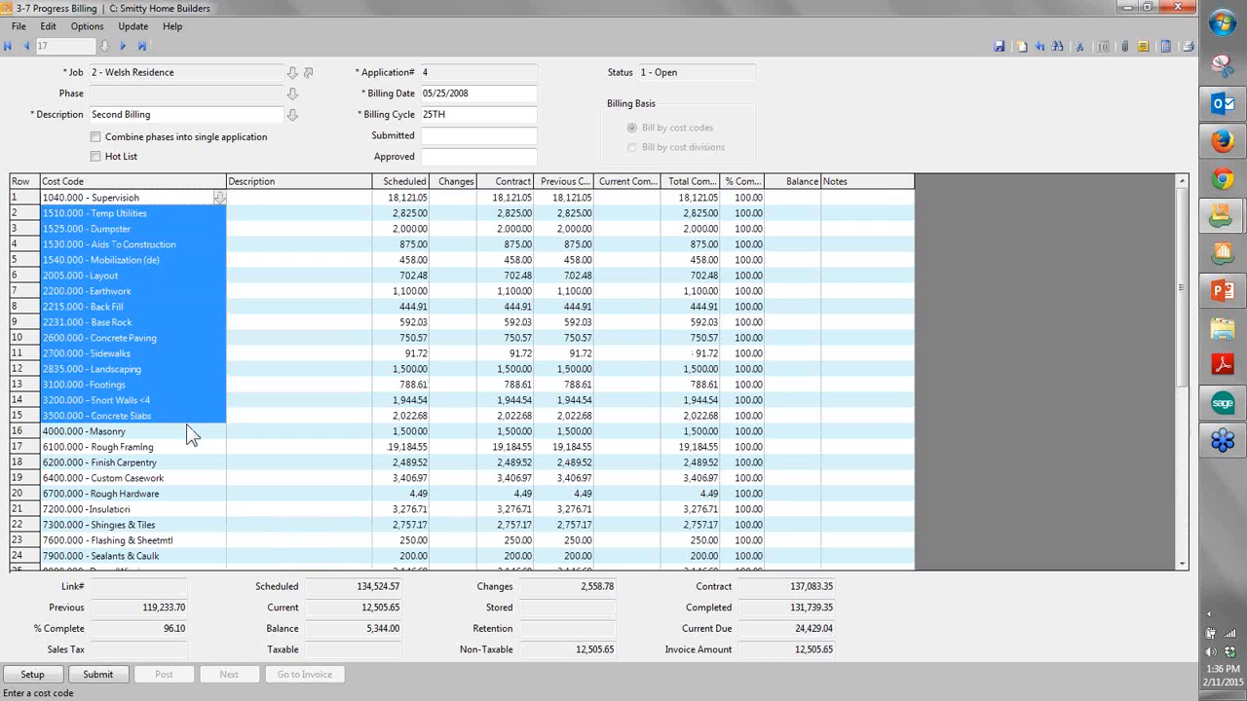
pyautogui.moveTo(414, 200); pyautogui.dragTo(395, 551)
pyautogui.scroll(-5, 397, 542)
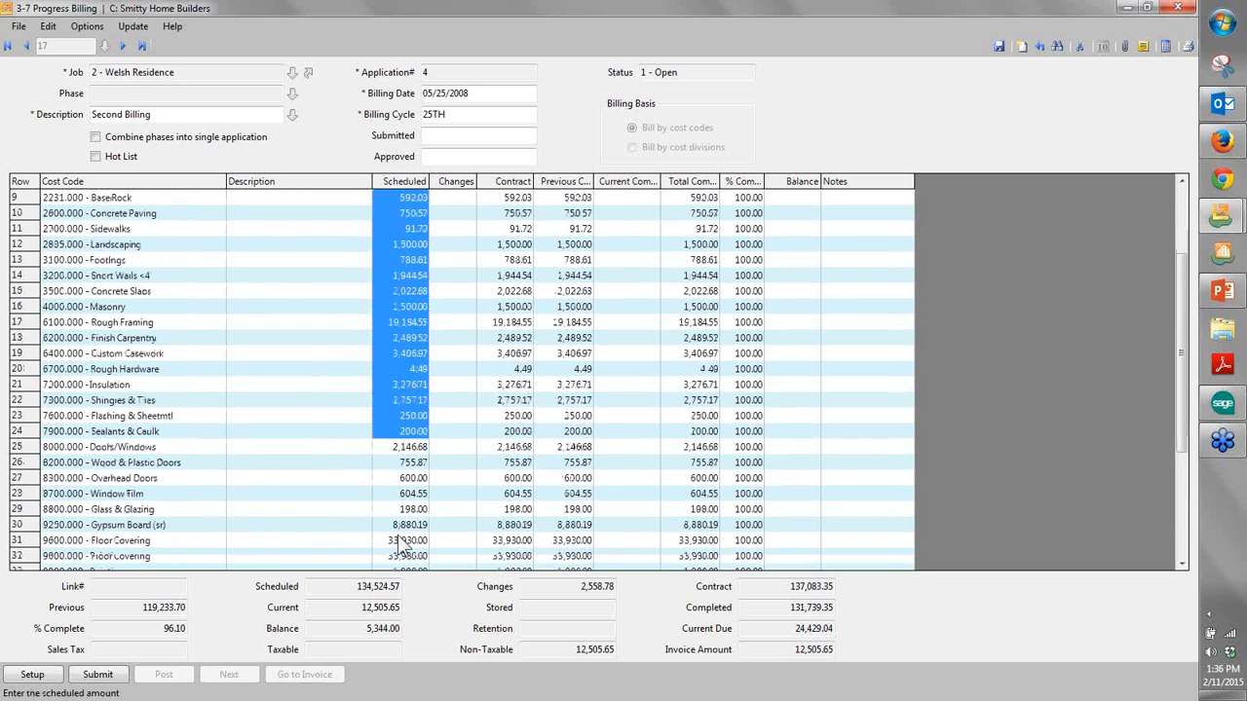
pyautogui.scroll(5, 545, 448)
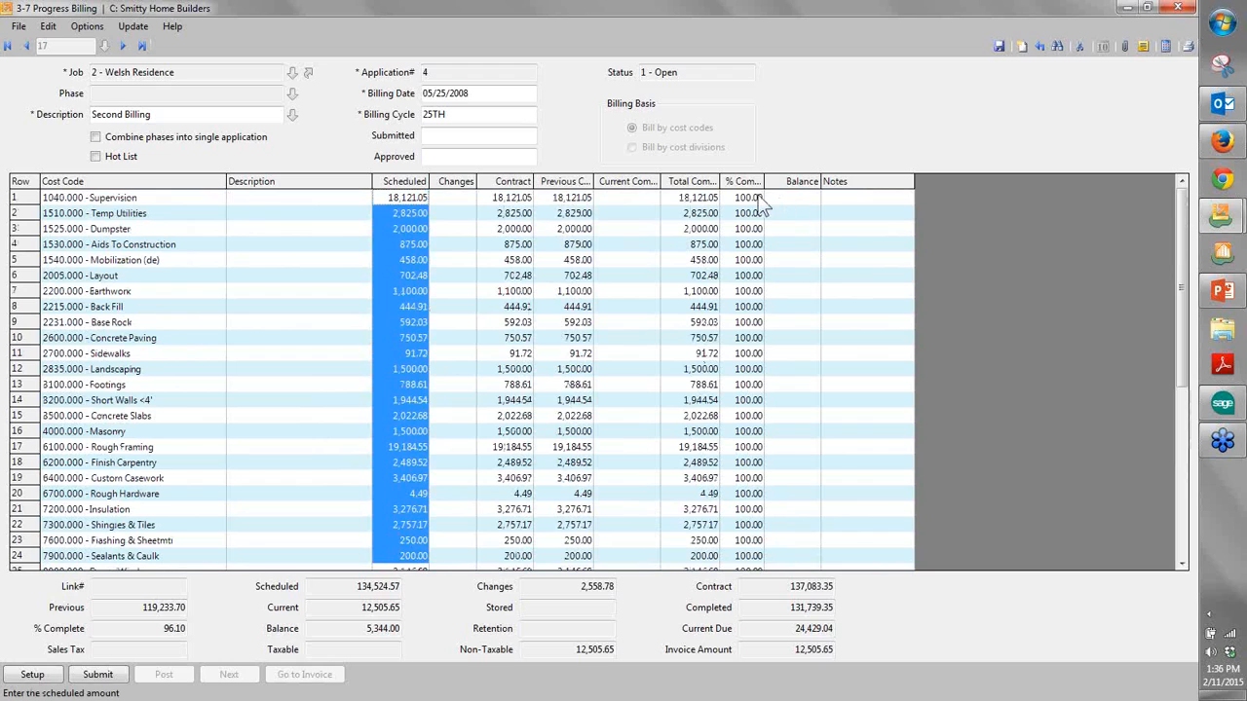
pyautogui.moveTo(748, 213); pyautogui.dragTo(748, 338)
pyautogui.moveTo(752, 383); pyautogui.dragTo(756, 490)
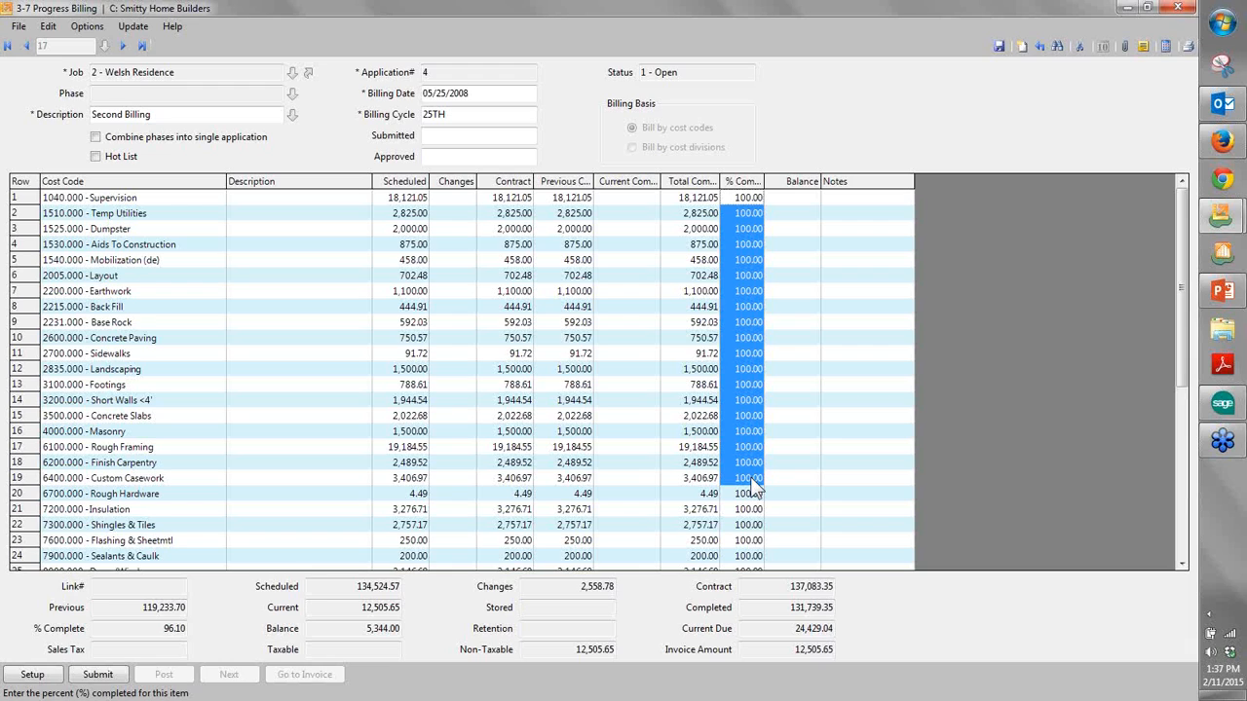
# - Preview the "15 - Progress Billing~with Line # and Description" report with the Loan Draws.Progress form through page 2, and close the report and progress billing
pyautogui.click(1188, 45)
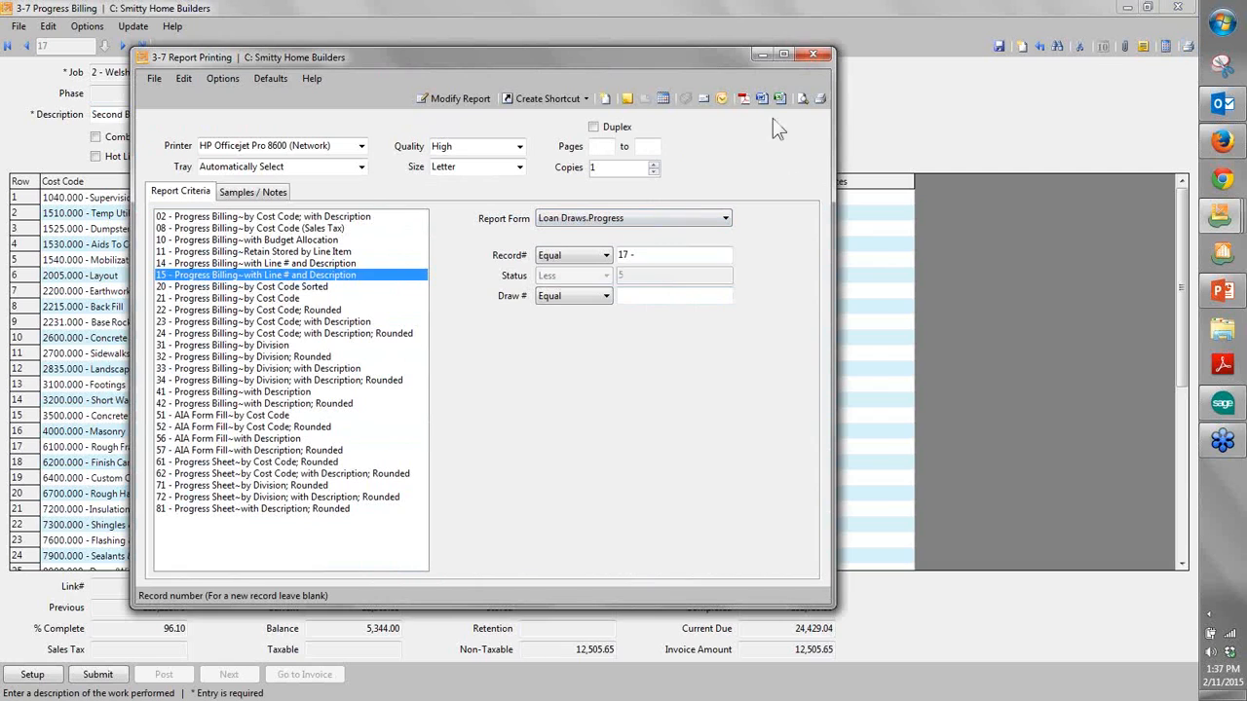
pyautogui.click(796, 101)
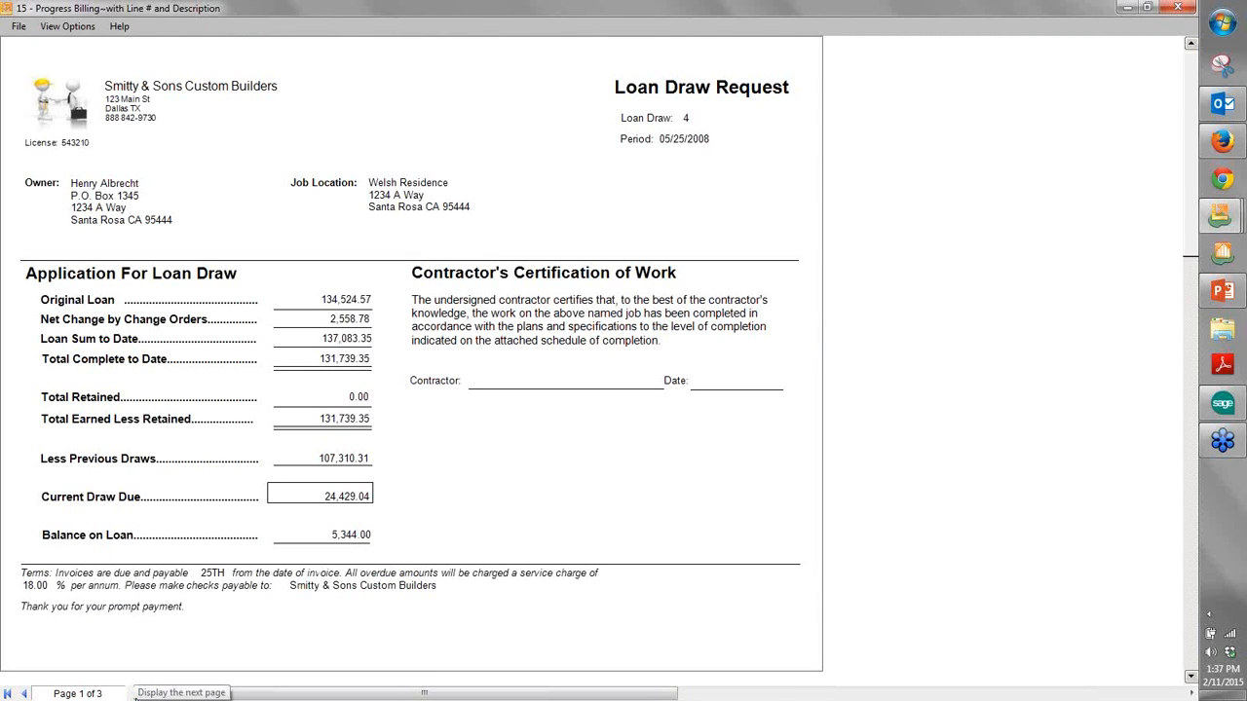
pyautogui.click(136, 693)
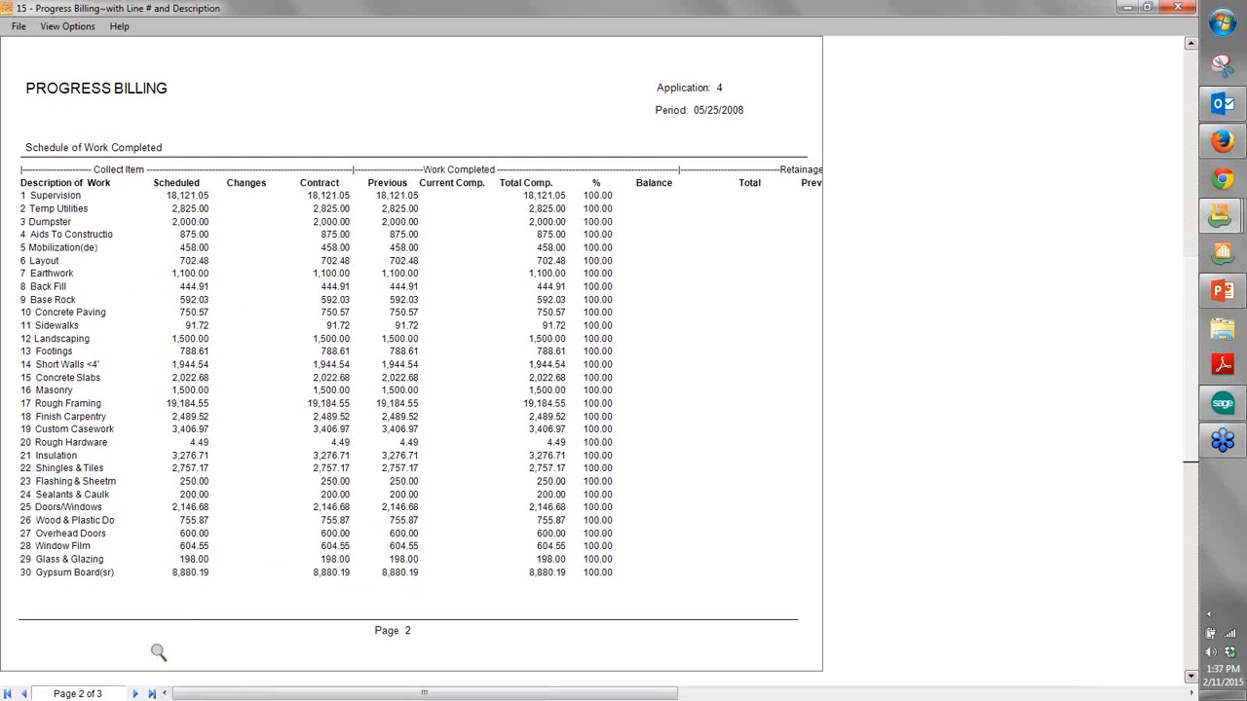
pyautogui.click(1178, 6)
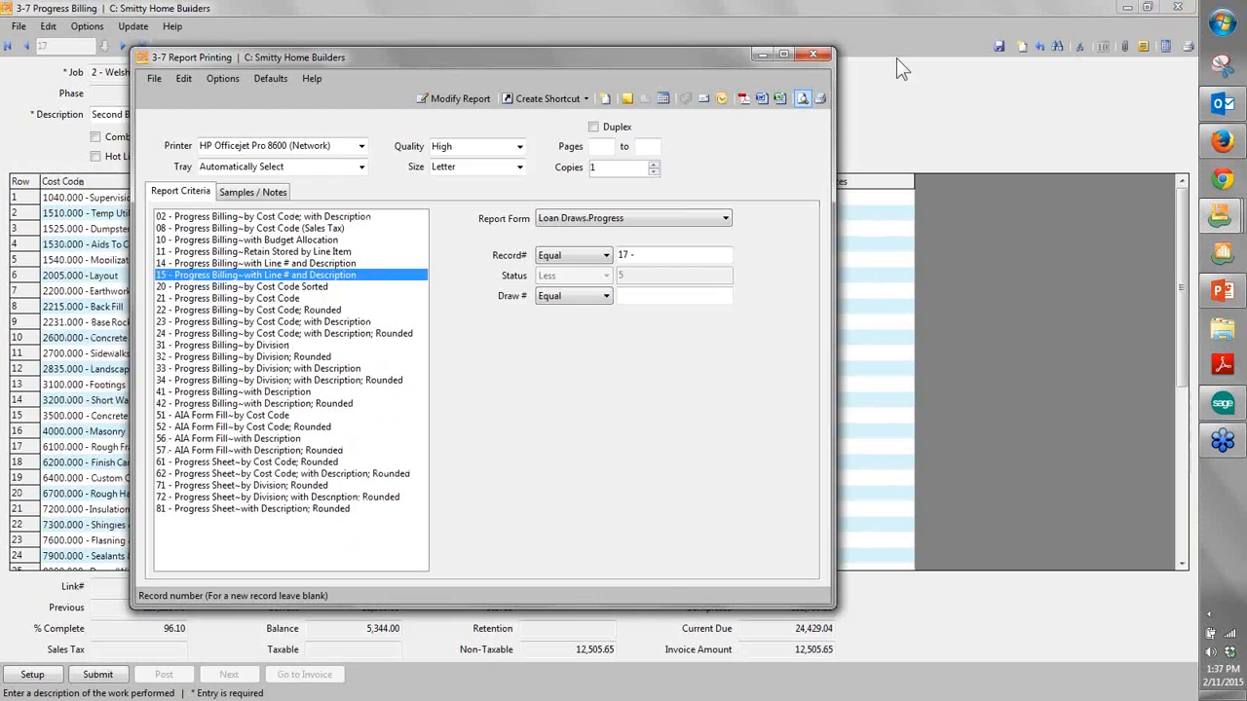
pyautogui.click(810, 53)
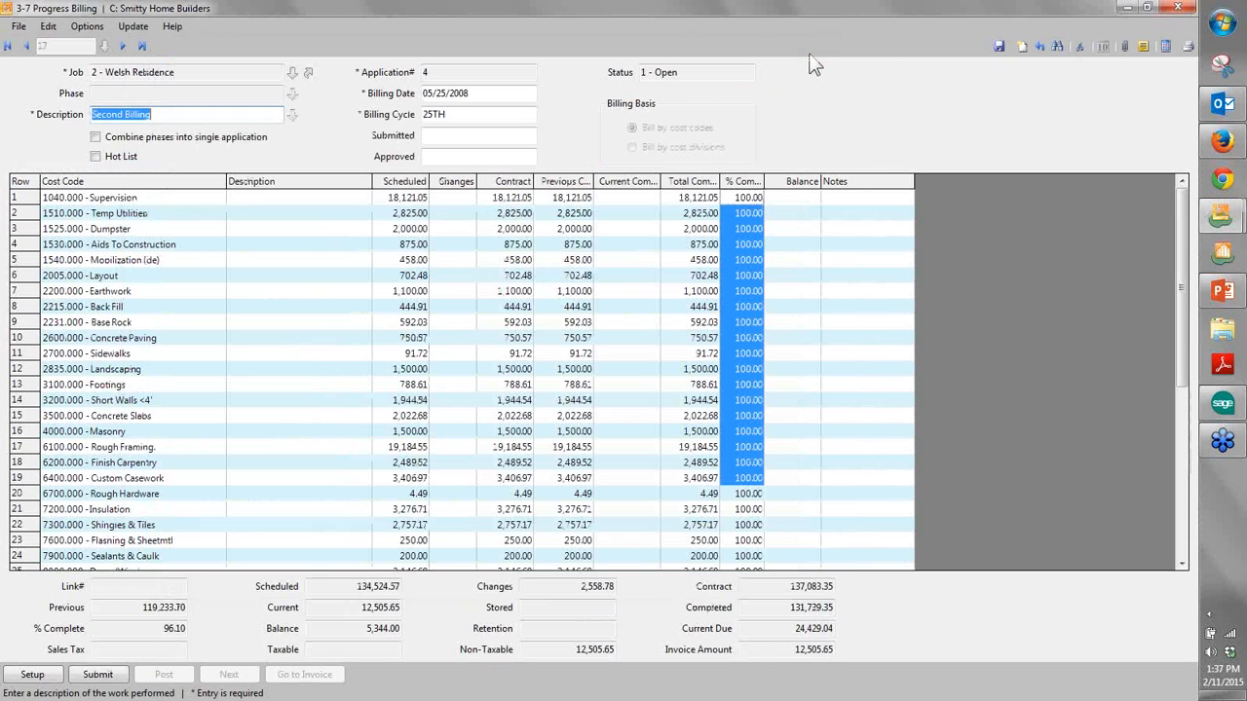
pyautogui.click(1181, 7)
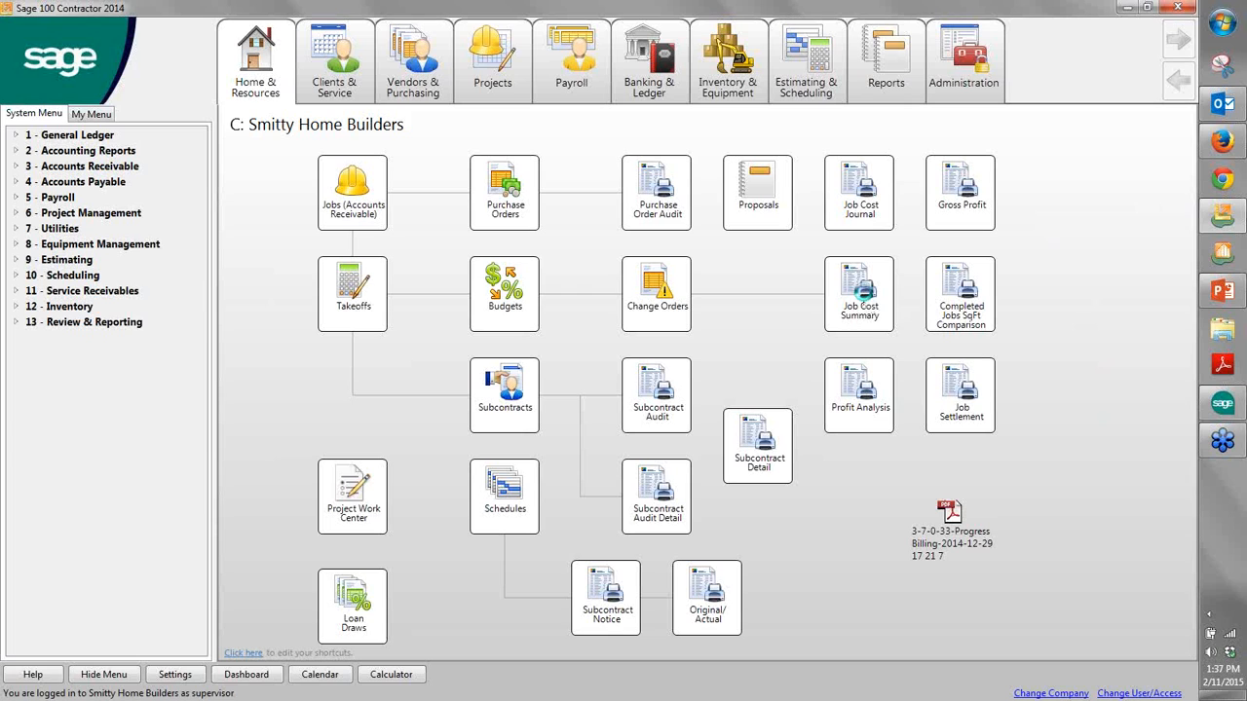
# - Preview the "21 - Job Cost Summary" report for job 2 and drill down into the Temp Utilities costs
pyautogui.click(867, 302)
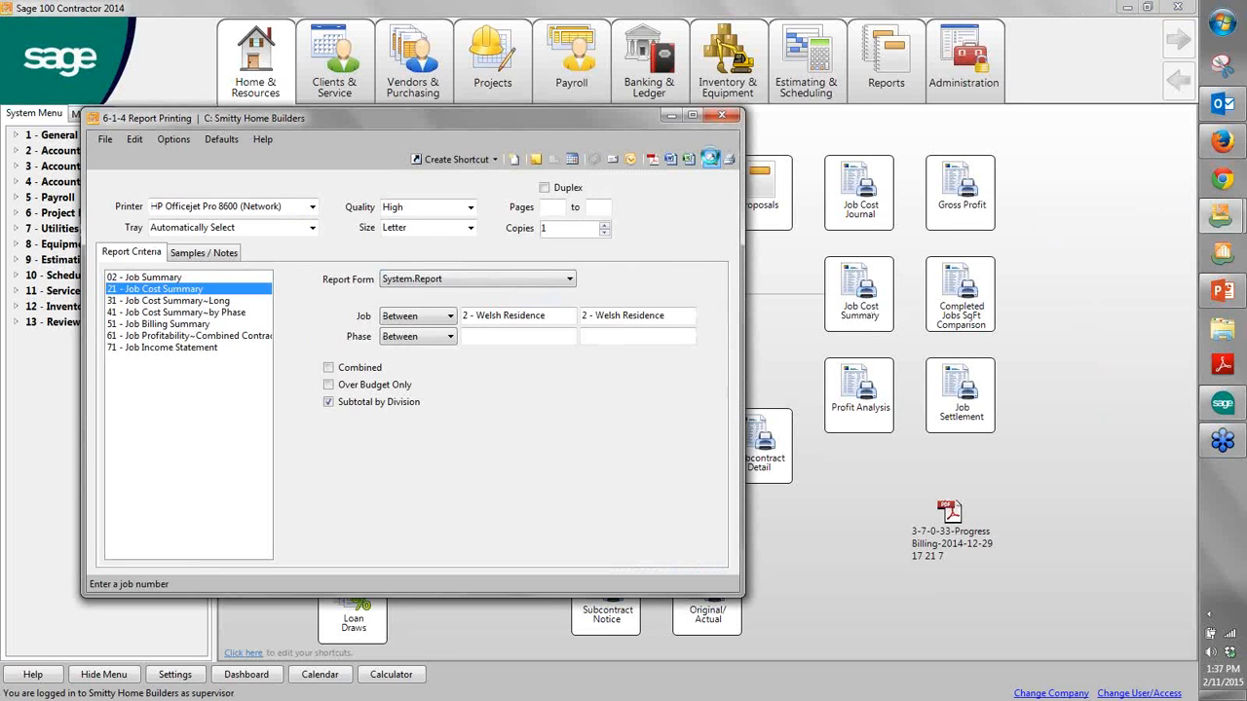
pyautogui.click(706, 159)
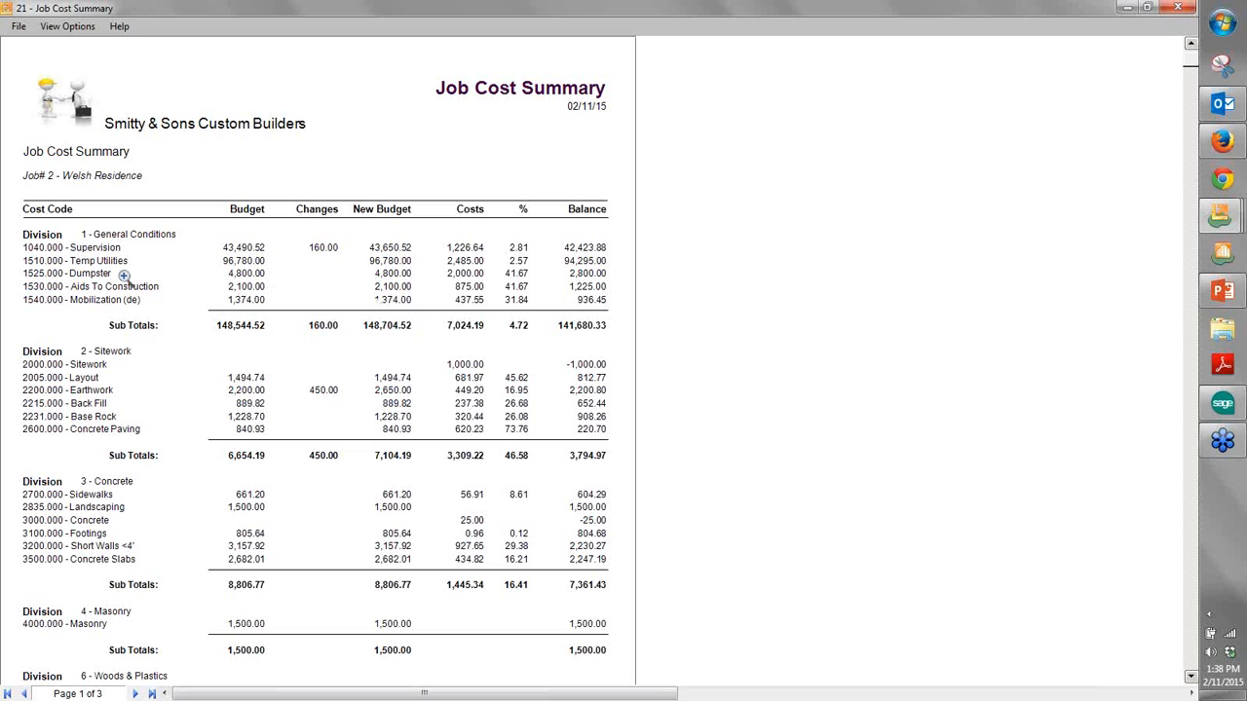
pyautogui.doubleClick(458, 261)
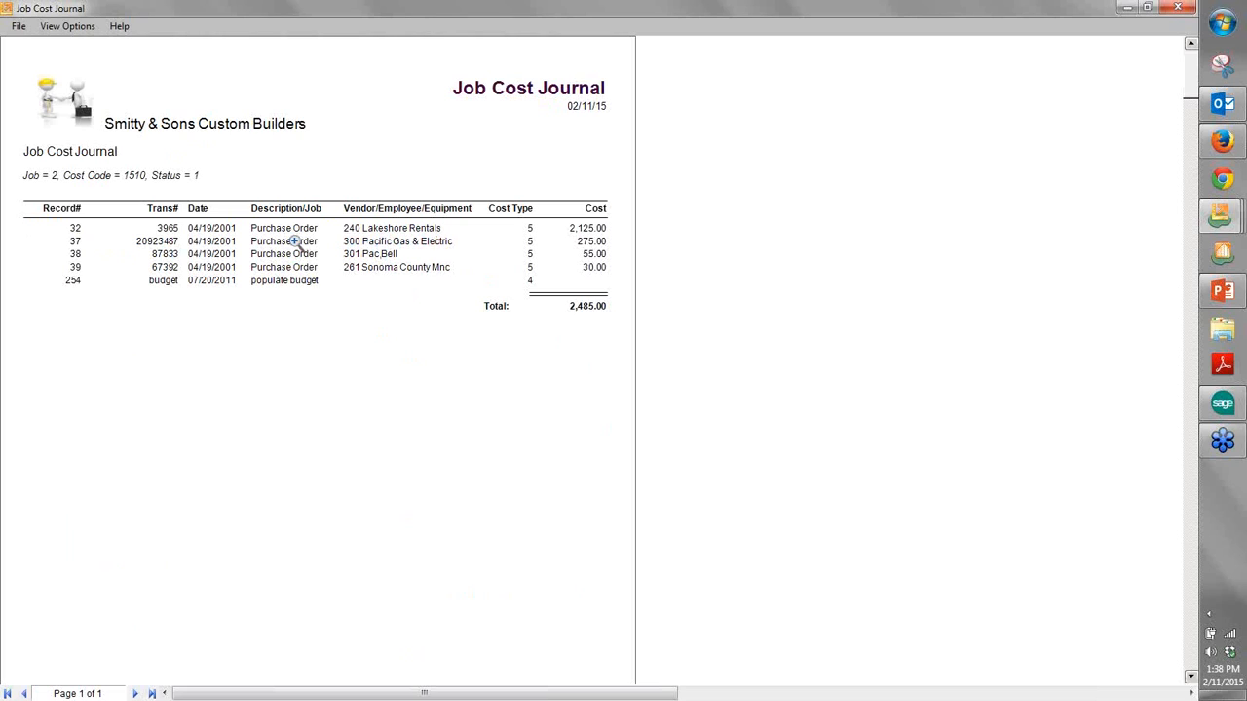
# - Open job cost record 32 from the Job Cost Journal and examine its user, period, source and entered date
pyautogui.doubleClick(75, 227)
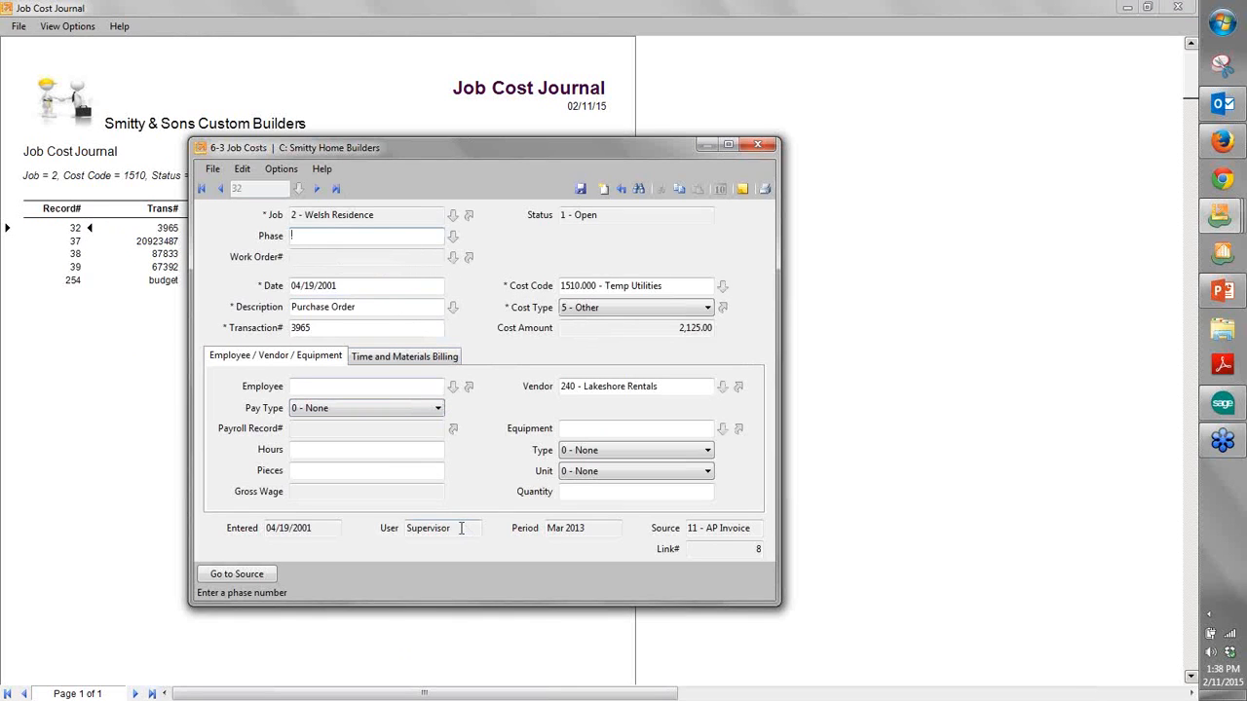
pyautogui.doubleClick(464, 530)
pyautogui.moveTo(590, 529); pyautogui.dragTo(545, 528)
pyautogui.moveTo(755, 528); pyautogui.dragTo(664, 541)
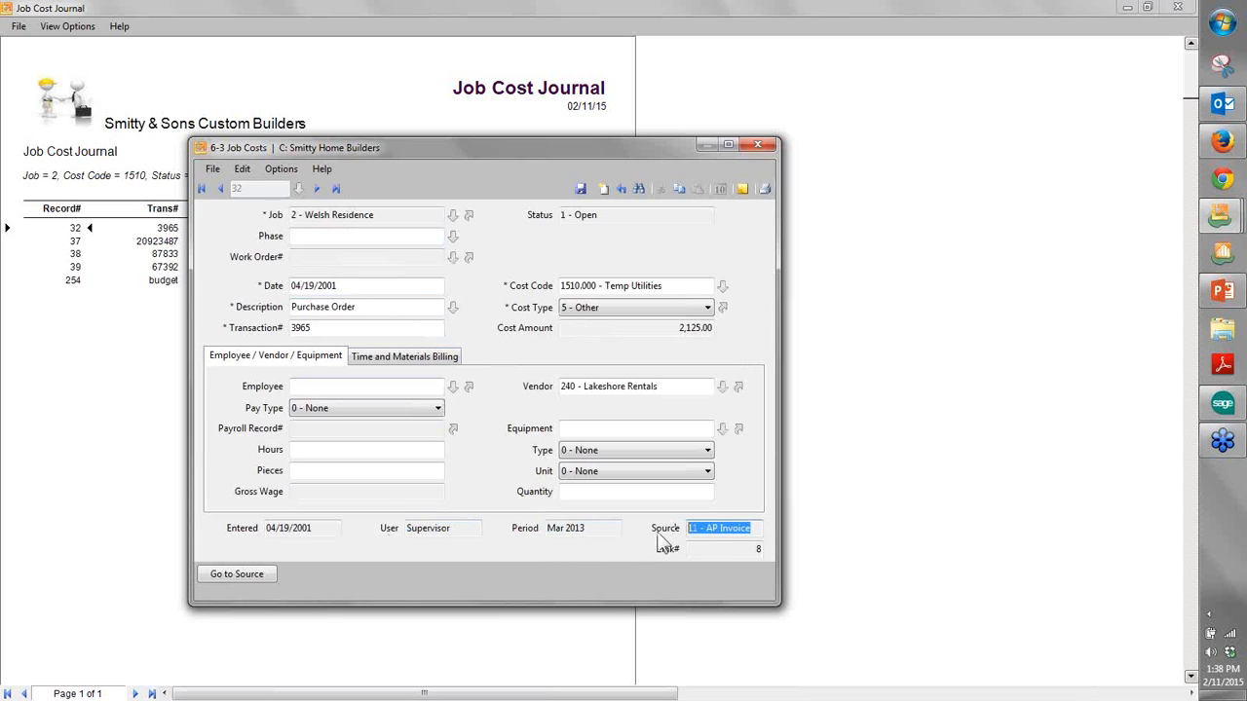
pyautogui.doubleClick(315, 532)
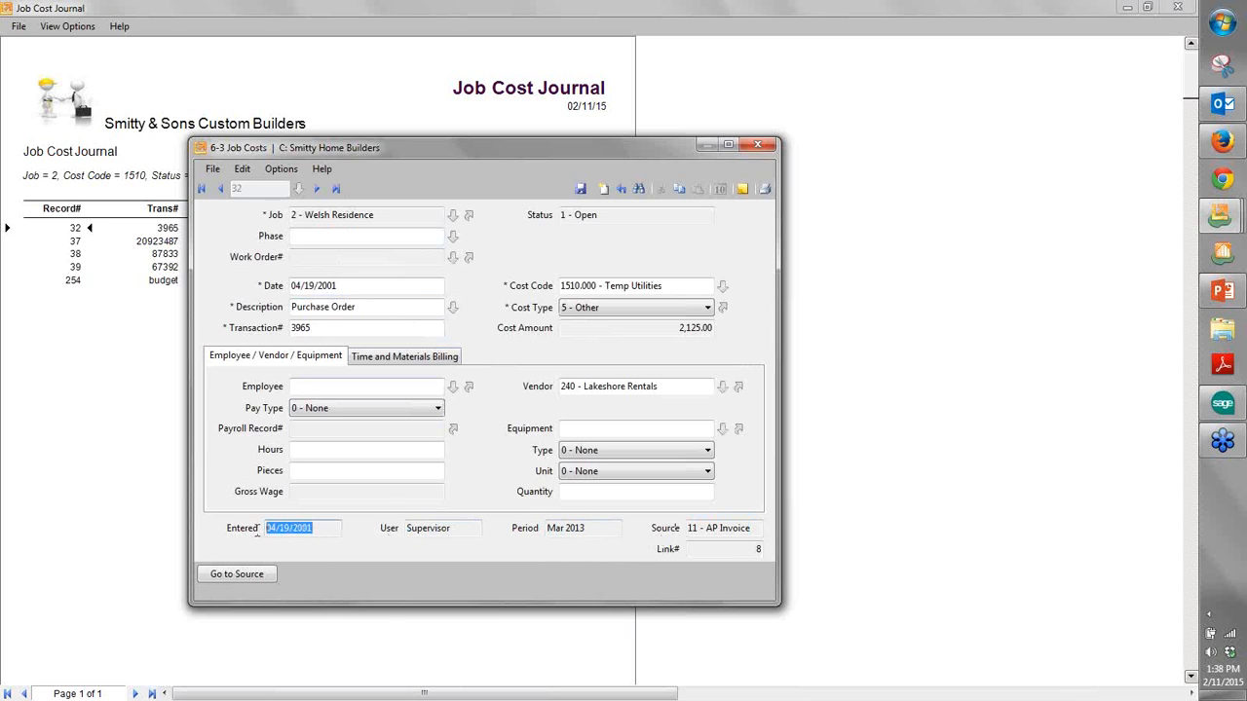
# - Trace the job cost record to its source payable invoice and journal transaction, and close all the drill-down windows and the Job Cost Summary
pyautogui.click(249, 577)
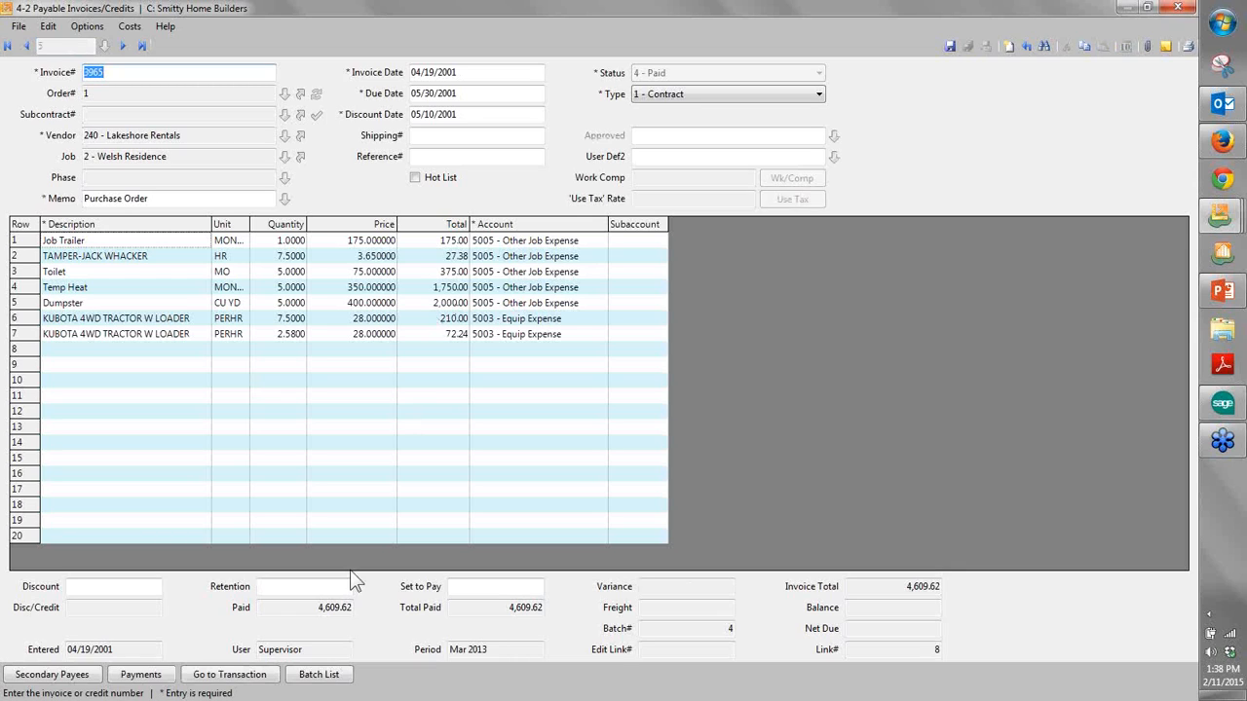
pyautogui.click(256, 678)
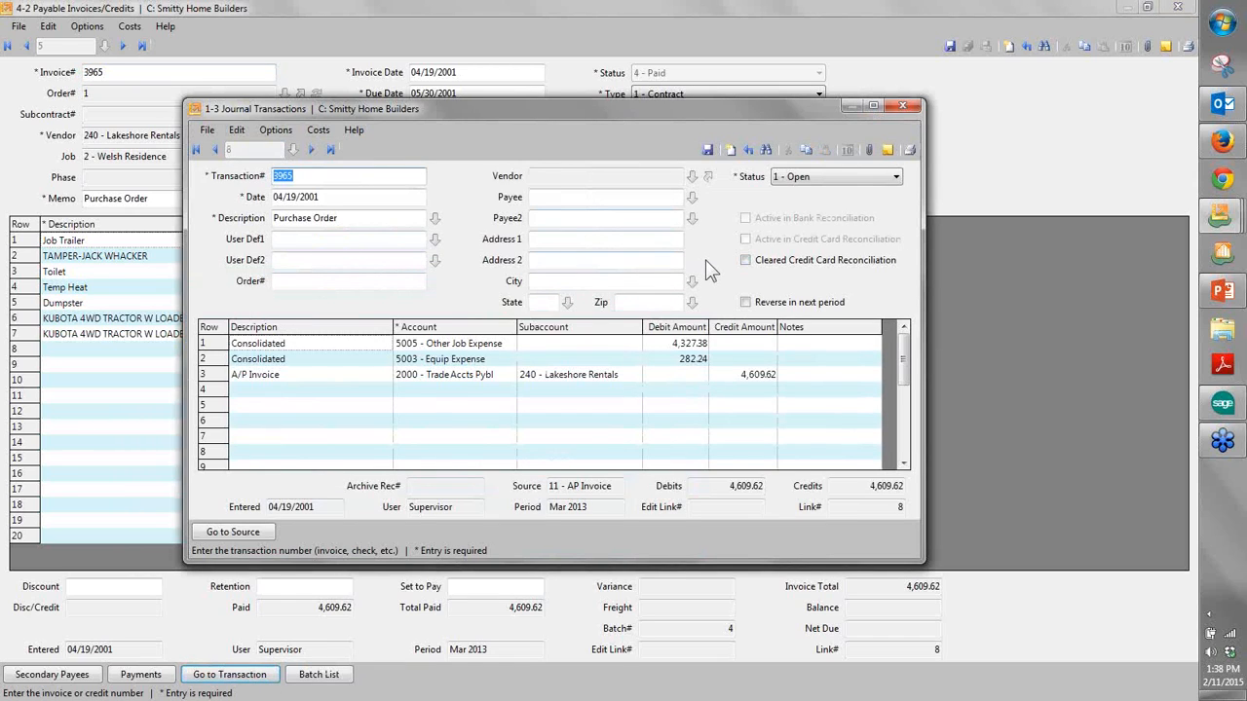
pyautogui.click(906, 105)
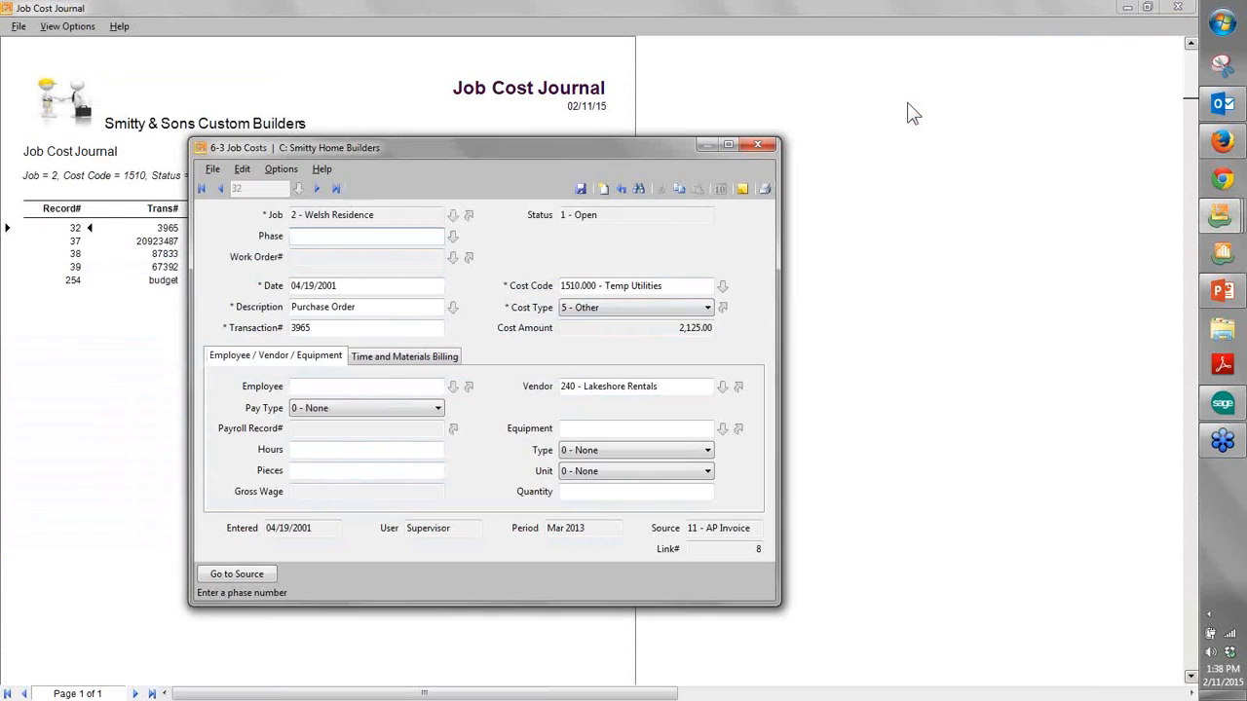
pyautogui.press('Escape')
pyautogui.press('Escape')
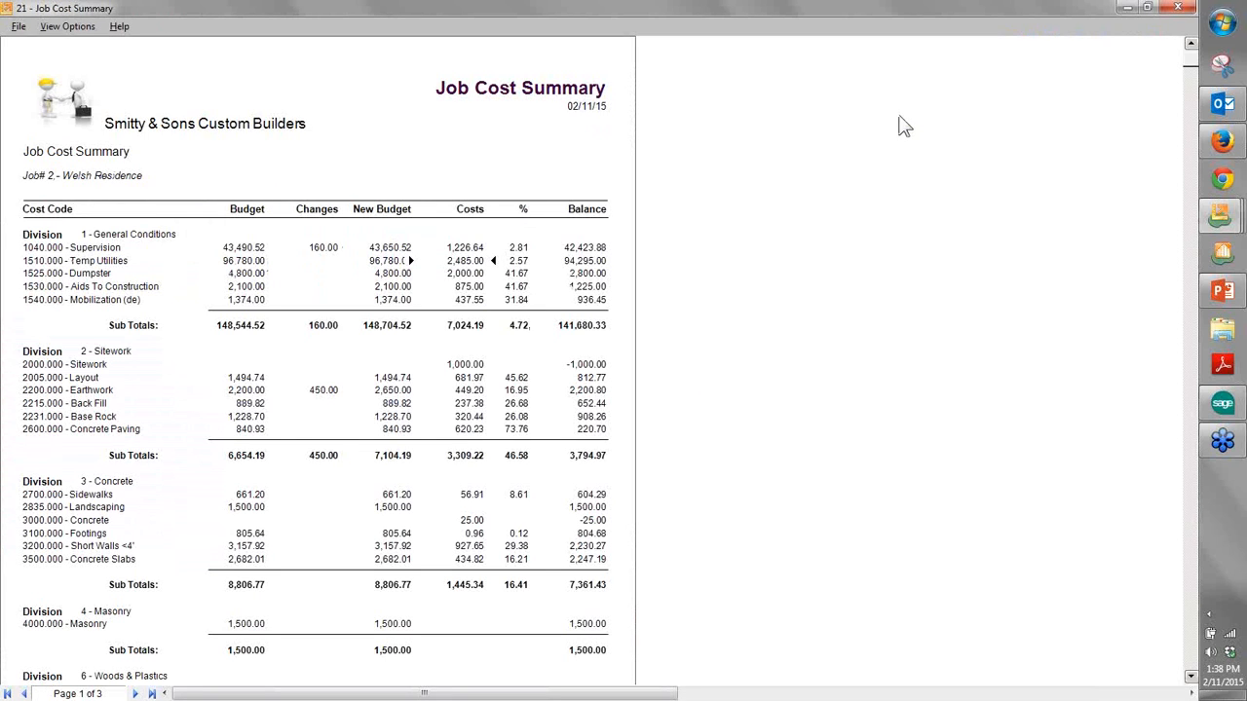
pyautogui.click(1178, 8)
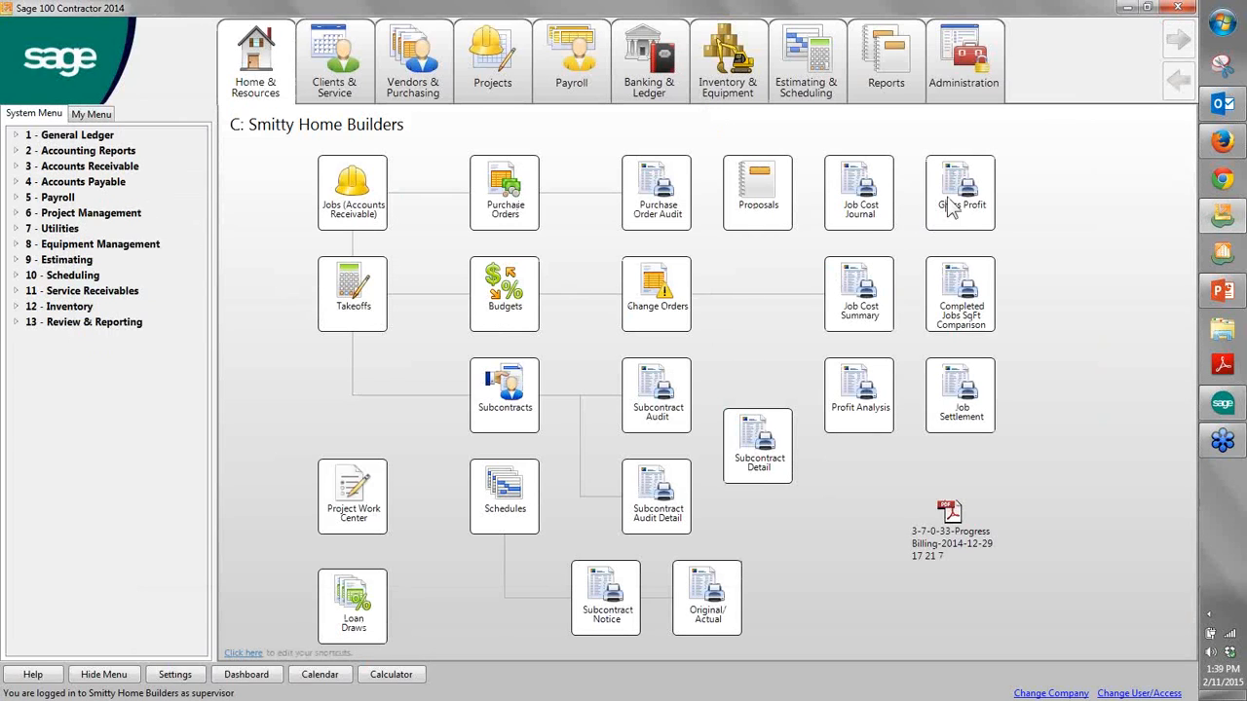
# - Preview the "31 - Completed Jobs SqFt Comparison~by Cost Code" report for jobs 1,2 through page 3, and close the report and report printing window
pyautogui.click(954, 293)
pyautogui.click(838, 91)
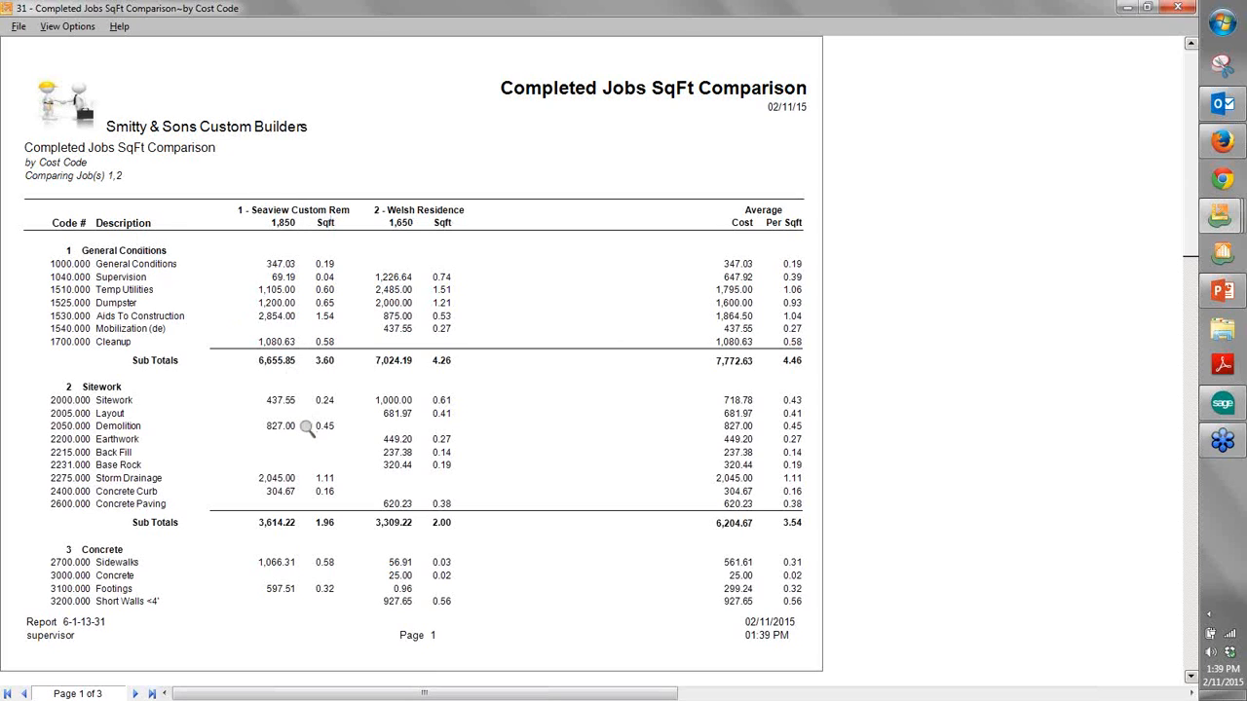
pyautogui.click(134, 693)
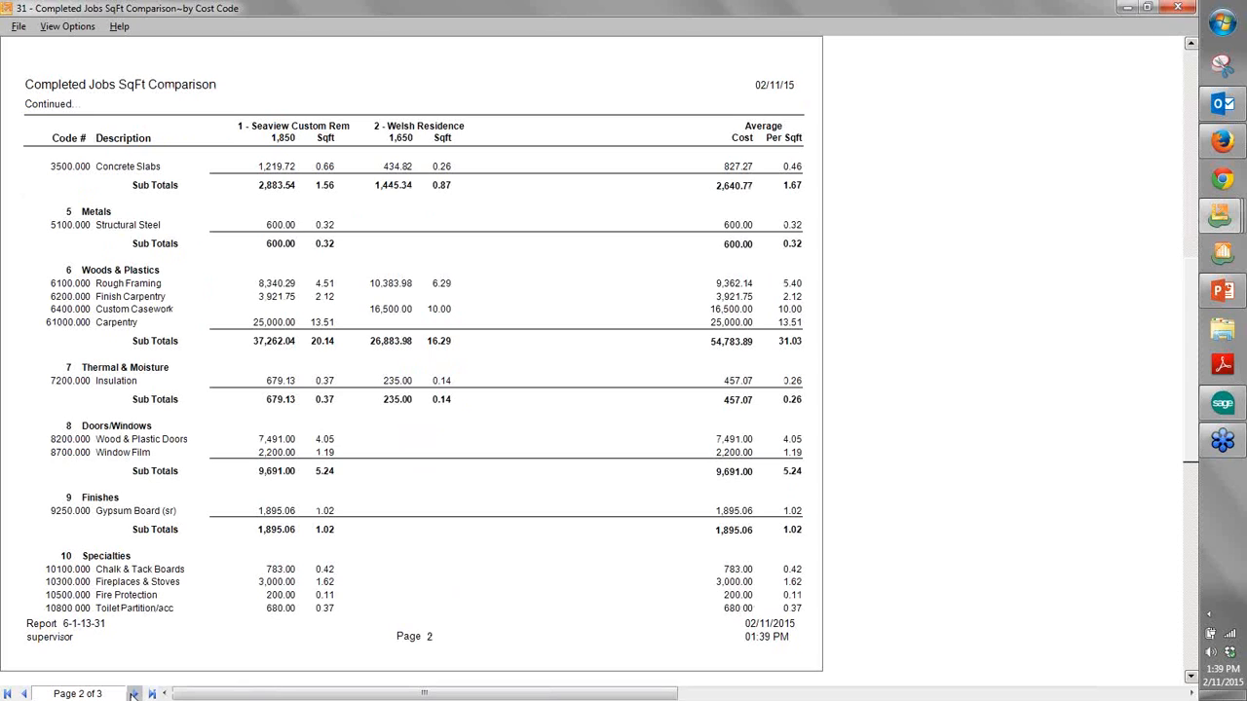
pyautogui.click(134, 693)
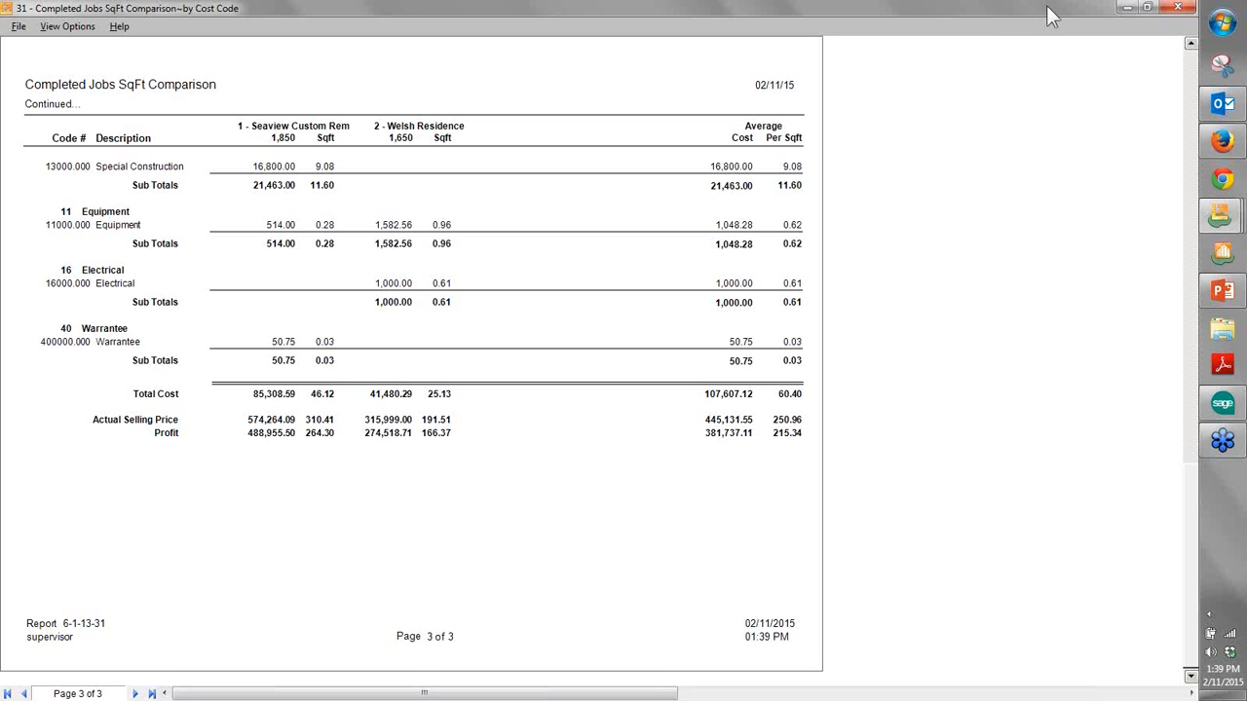
pyautogui.click(1178, 8)
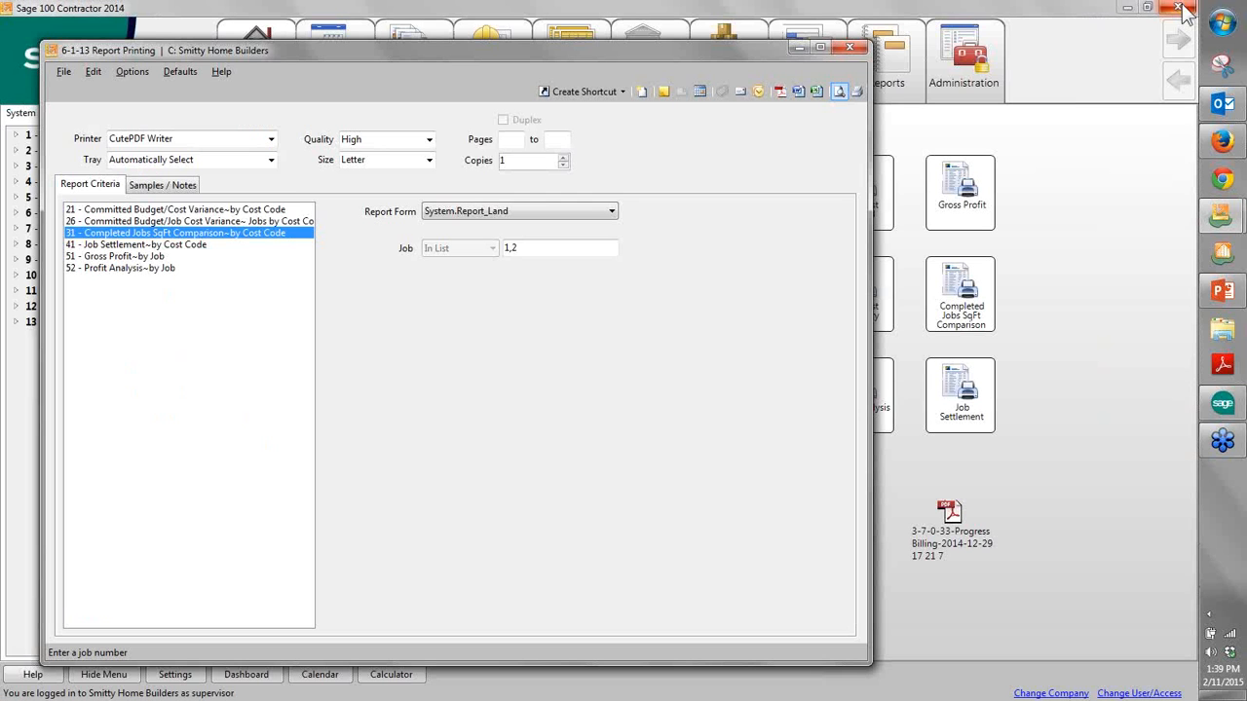
pyautogui.click(848, 46)
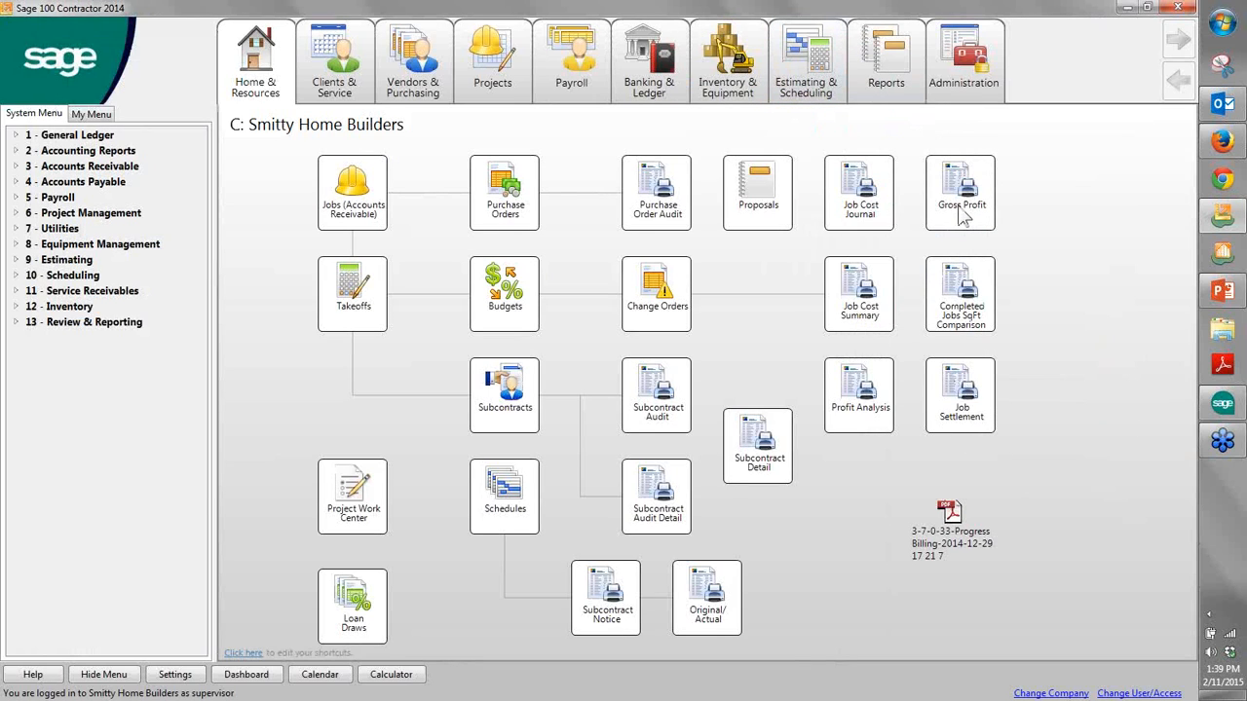
# - Preview the "51 - Gross Profit~by Job" report for jobs 1 to 2, and close the report and report printing window
pyautogui.click(959, 209)
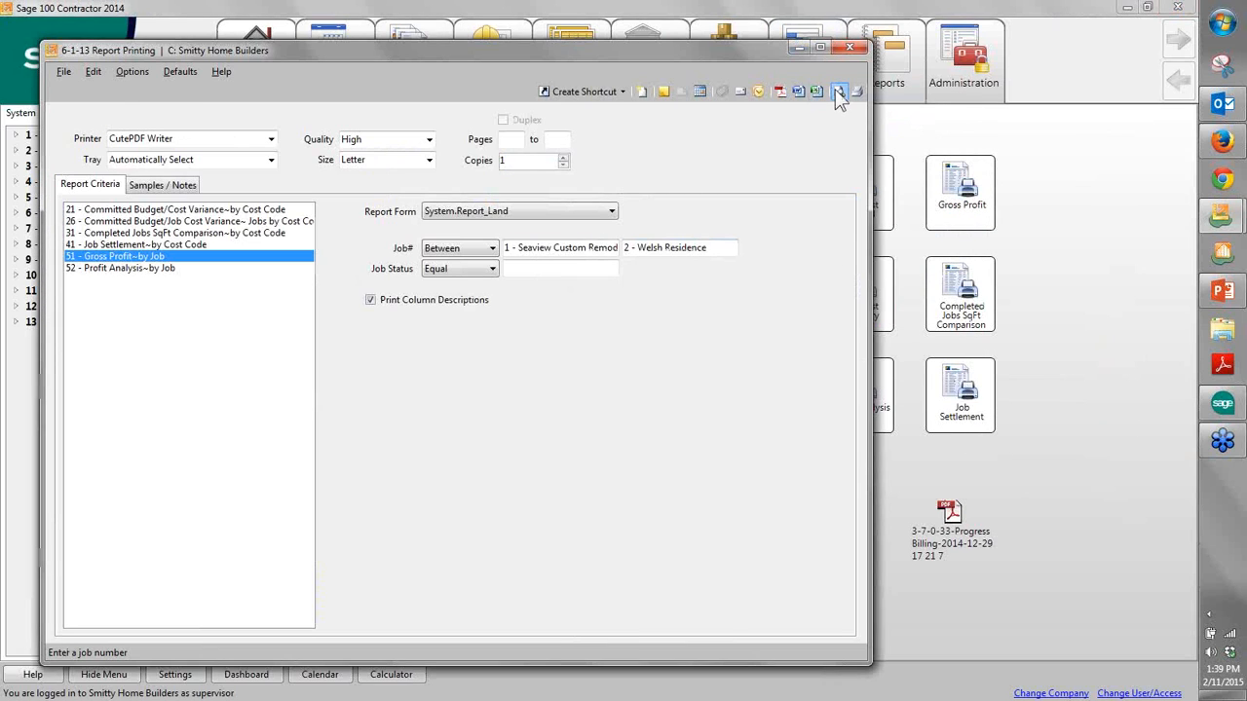
pyautogui.click(838, 91)
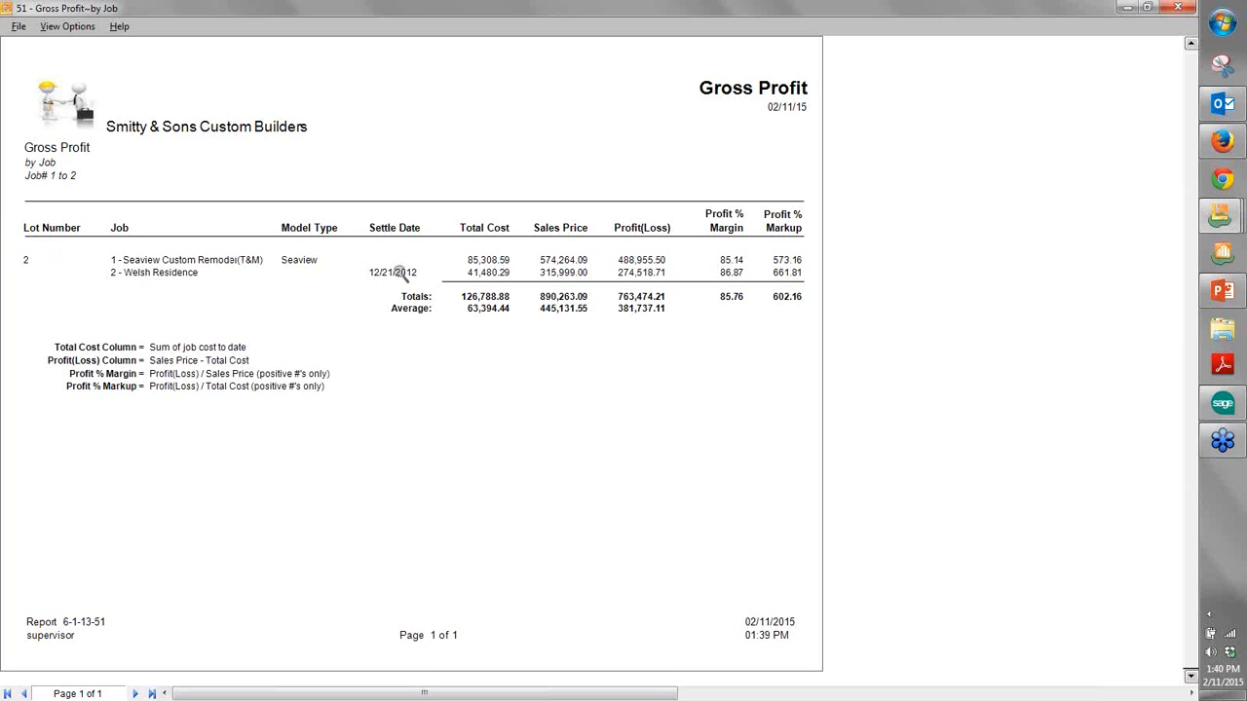
pyautogui.click(1182, 12)
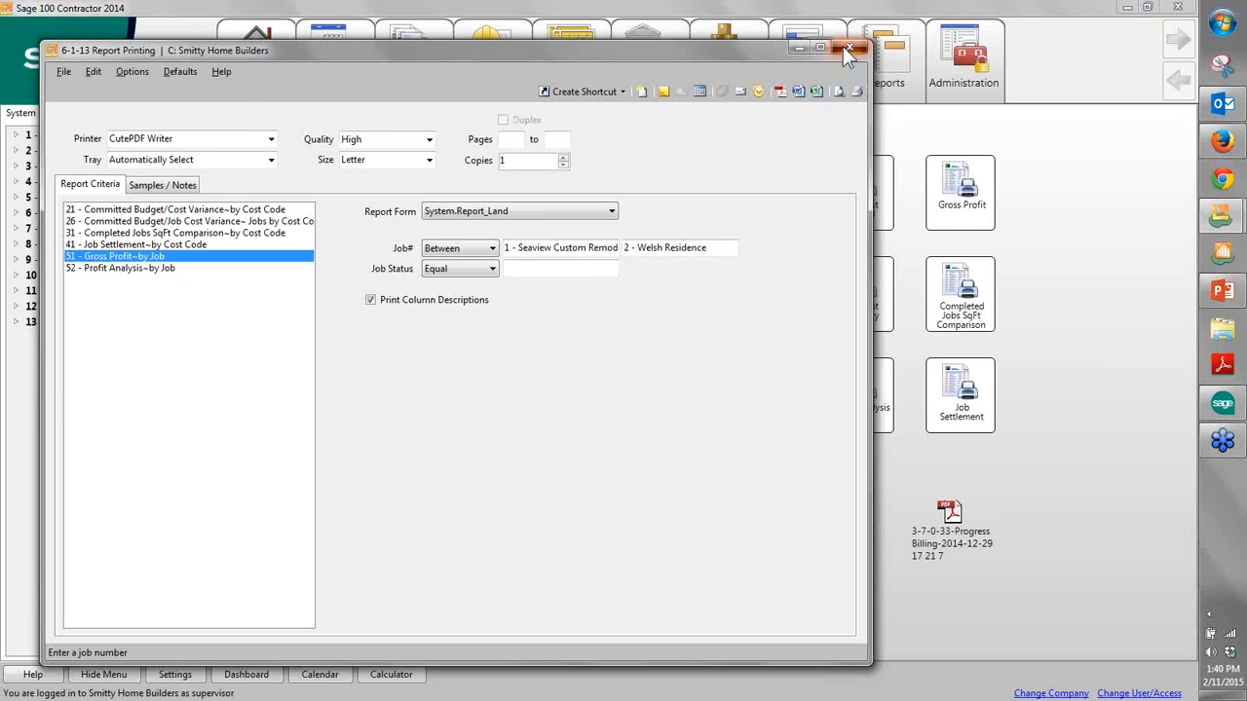
pyautogui.click(845, 48)
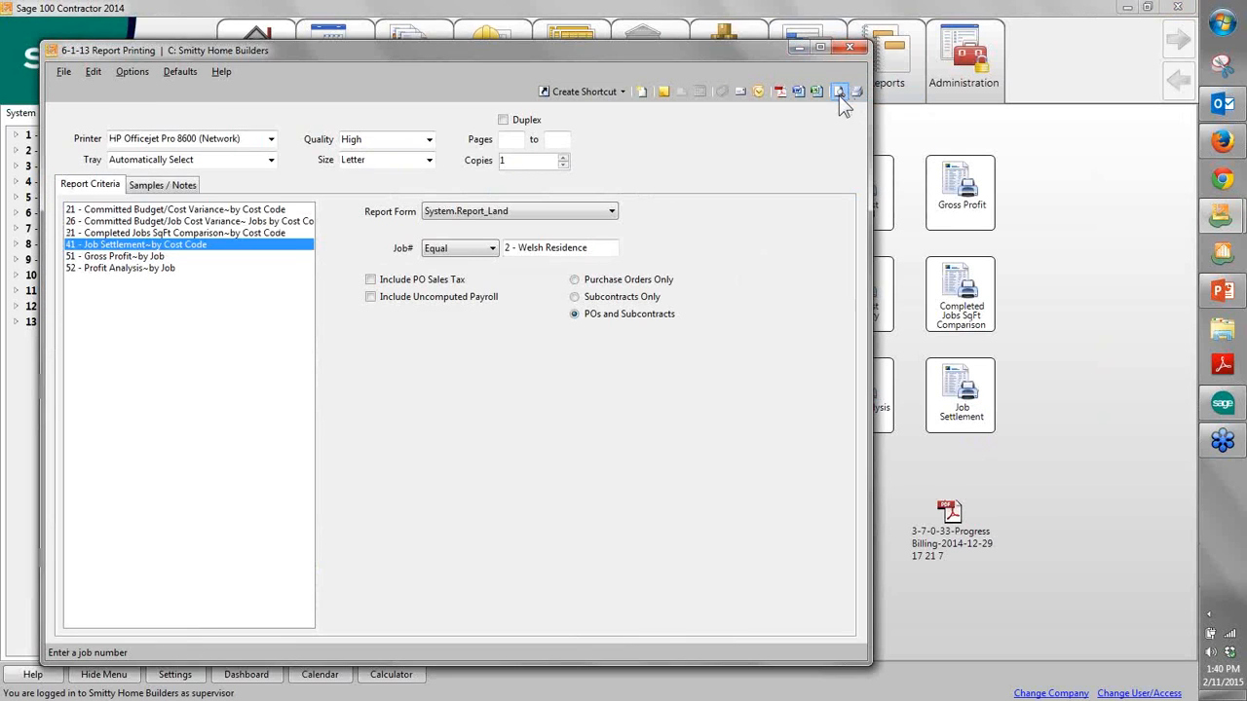
# - Preview the "41 - Job Settlement~by Cost Code" report for job 2 through page 2, and close the report and report printing window
pyautogui.click(838, 90)
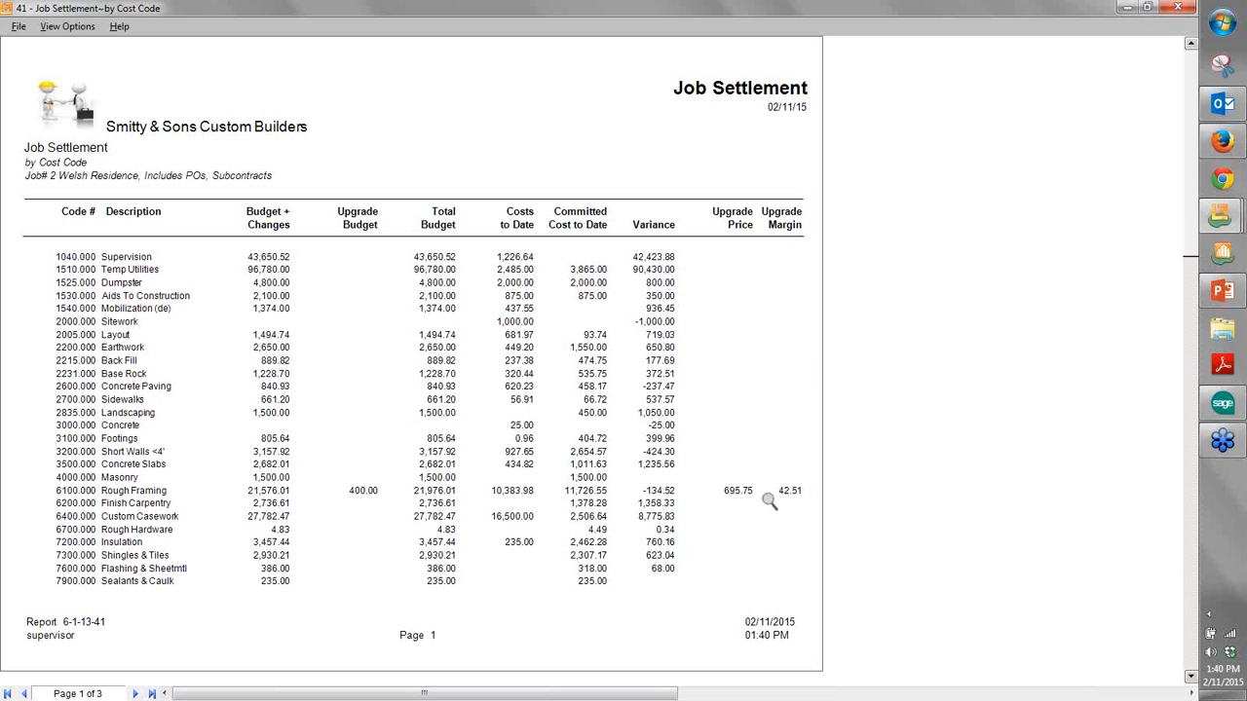
pyautogui.click(127, 694)
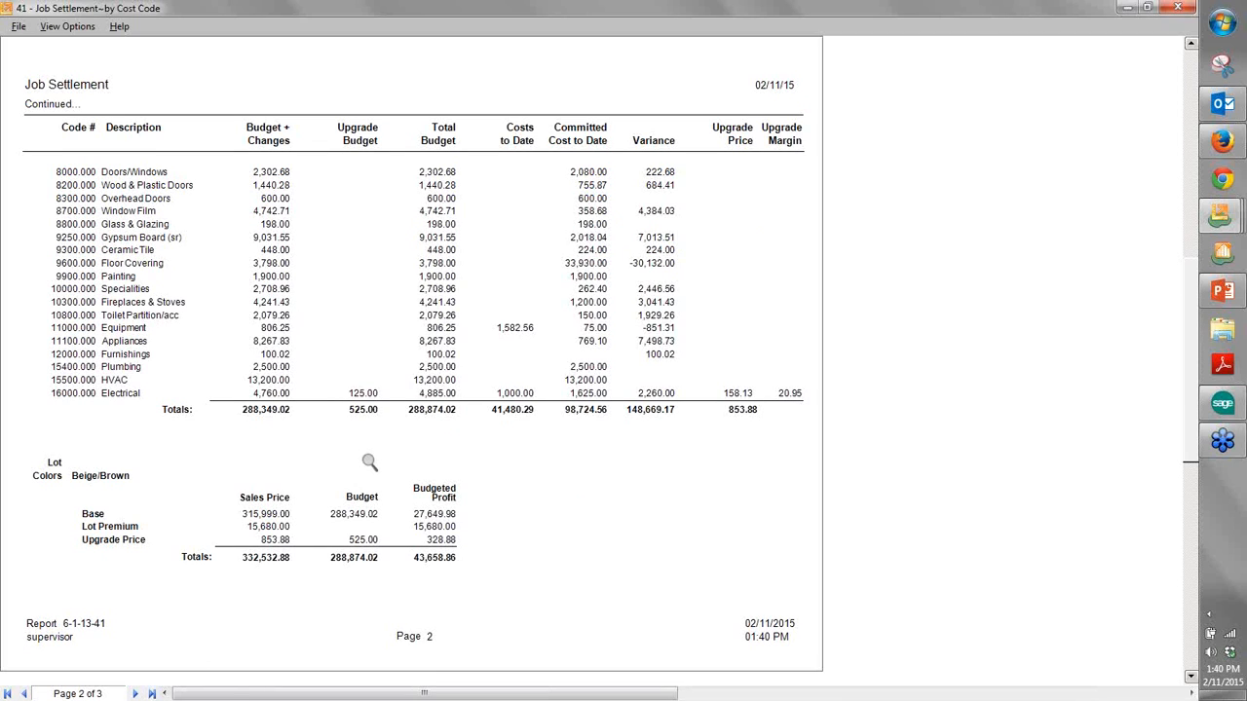
pyautogui.click(1177, 10)
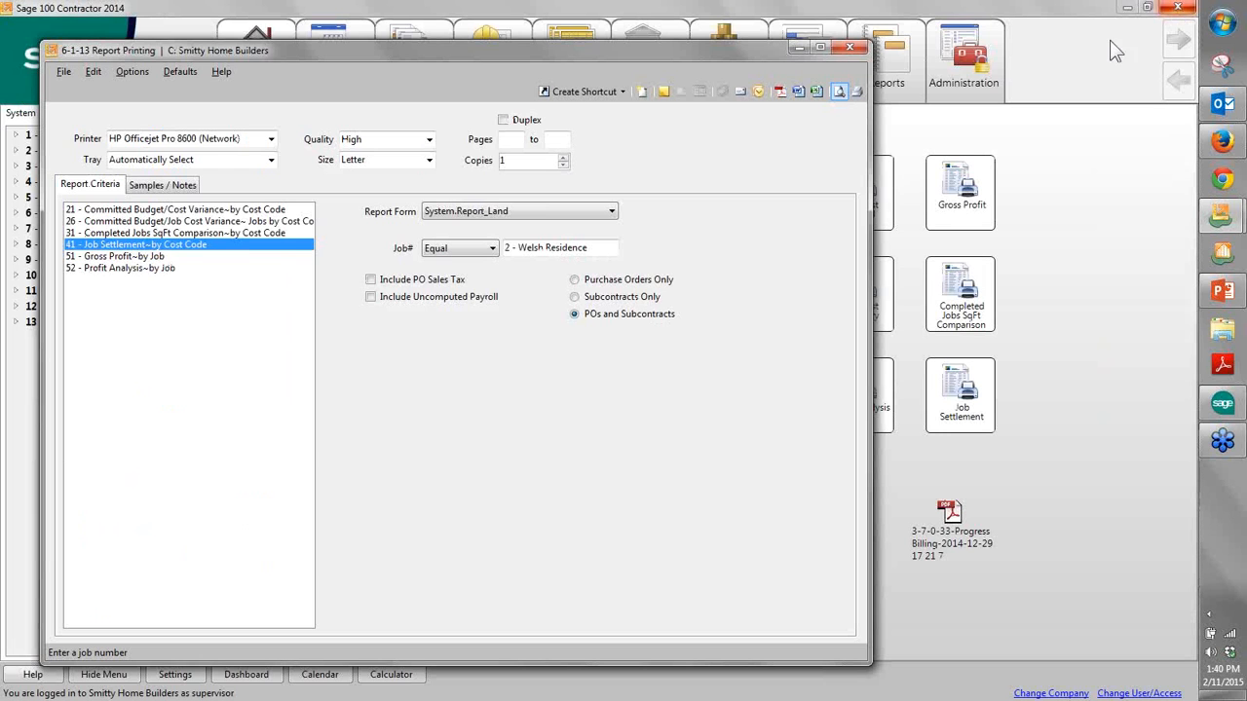
pyautogui.click(856, 49)
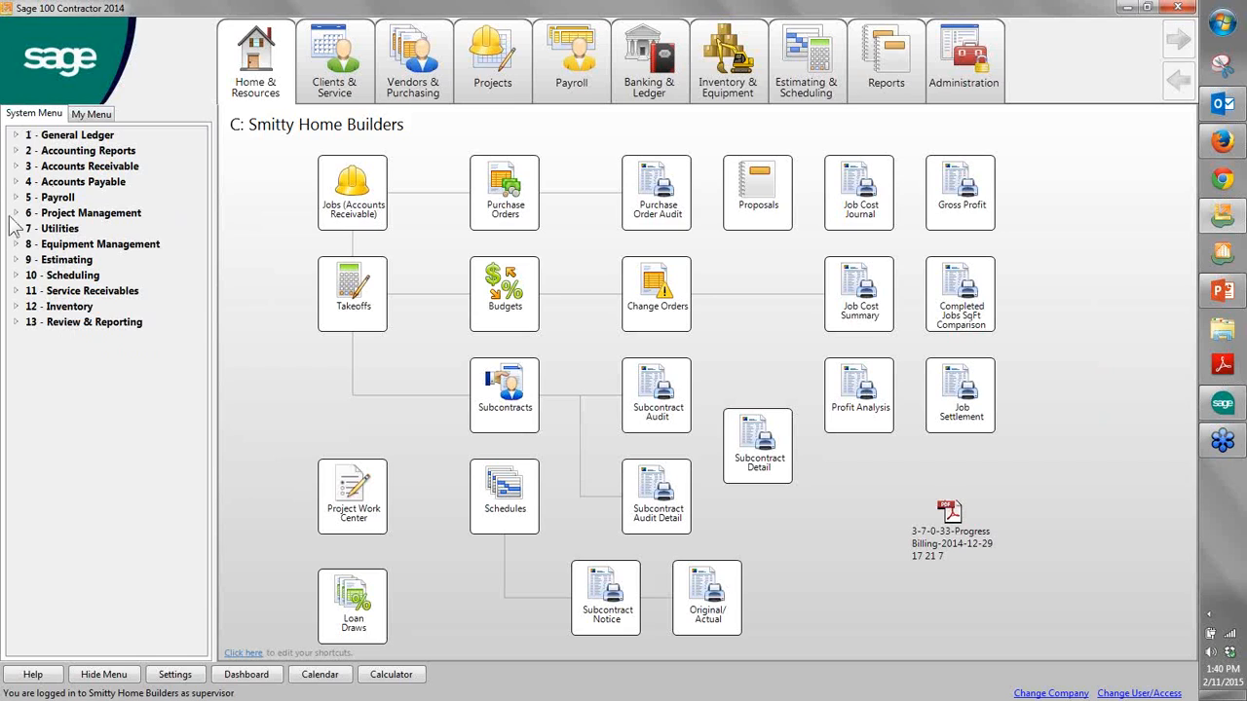
# - Examine the functions under Project Management, Payroll, Accounts Payable, Accounts Receivable and Accounting Reports, and collapse those modules
pyautogui.click(89, 212)
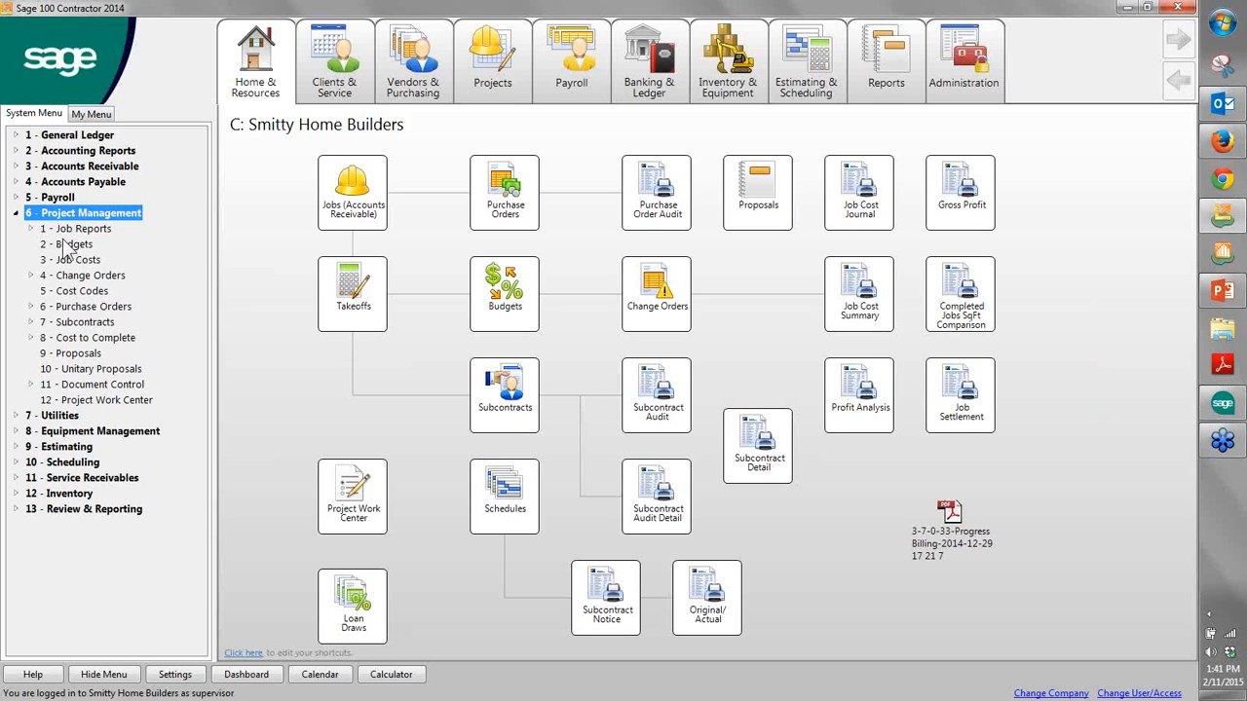
pyautogui.click(16, 200)
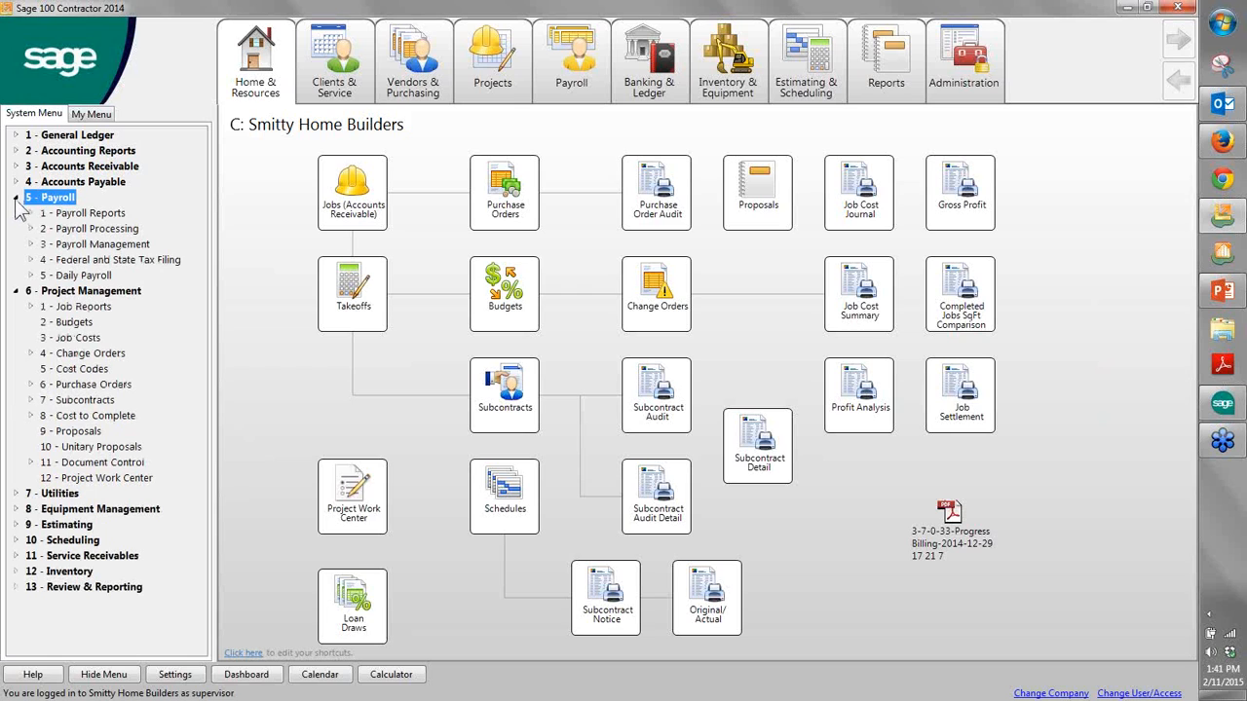
pyautogui.click(18, 182)
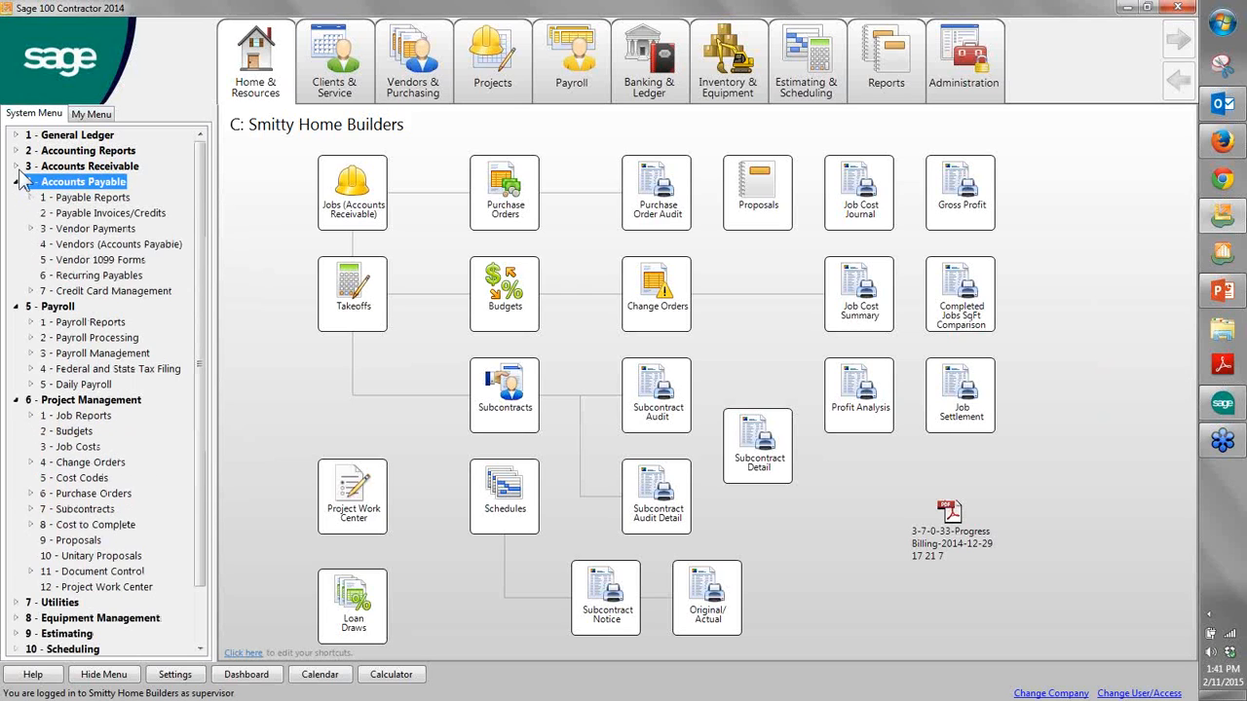
pyautogui.click(17, 167)
pyautogui.click(17, 151)
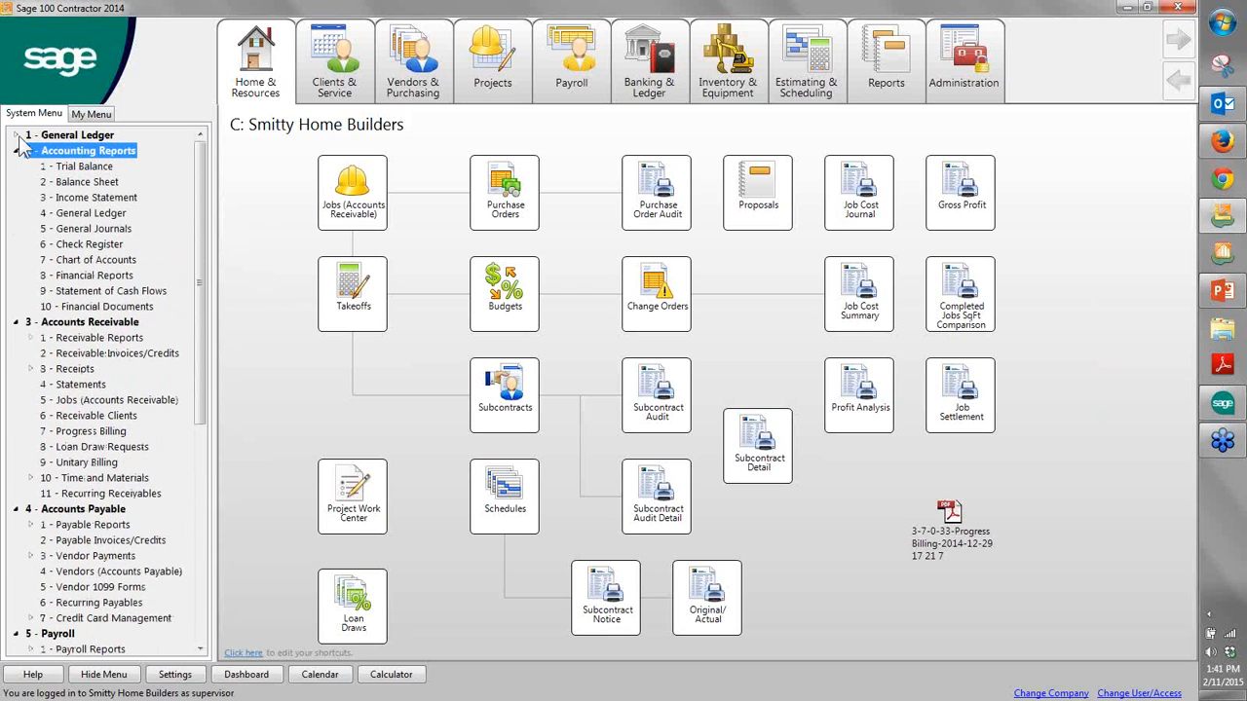
pyautogui.click(16, 151)
pyautogui.click(16, 167)
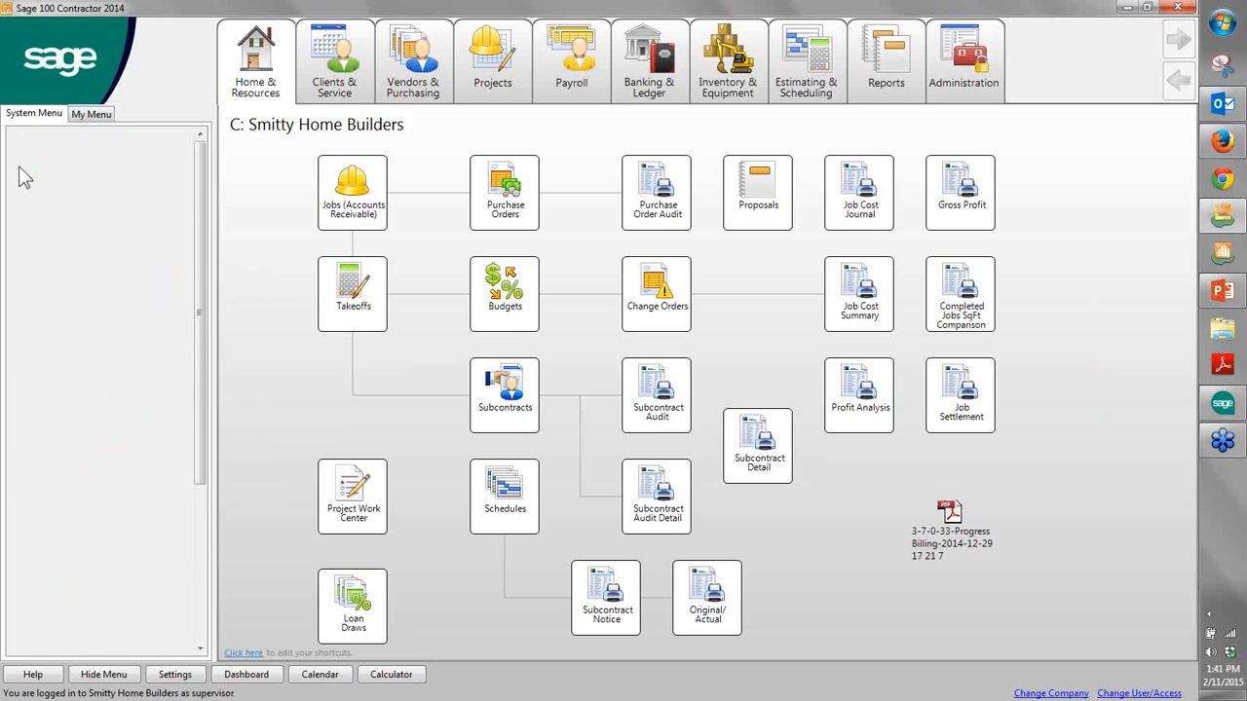
pyautogui.click(17, 182)
pyautogui.click(17, 198)
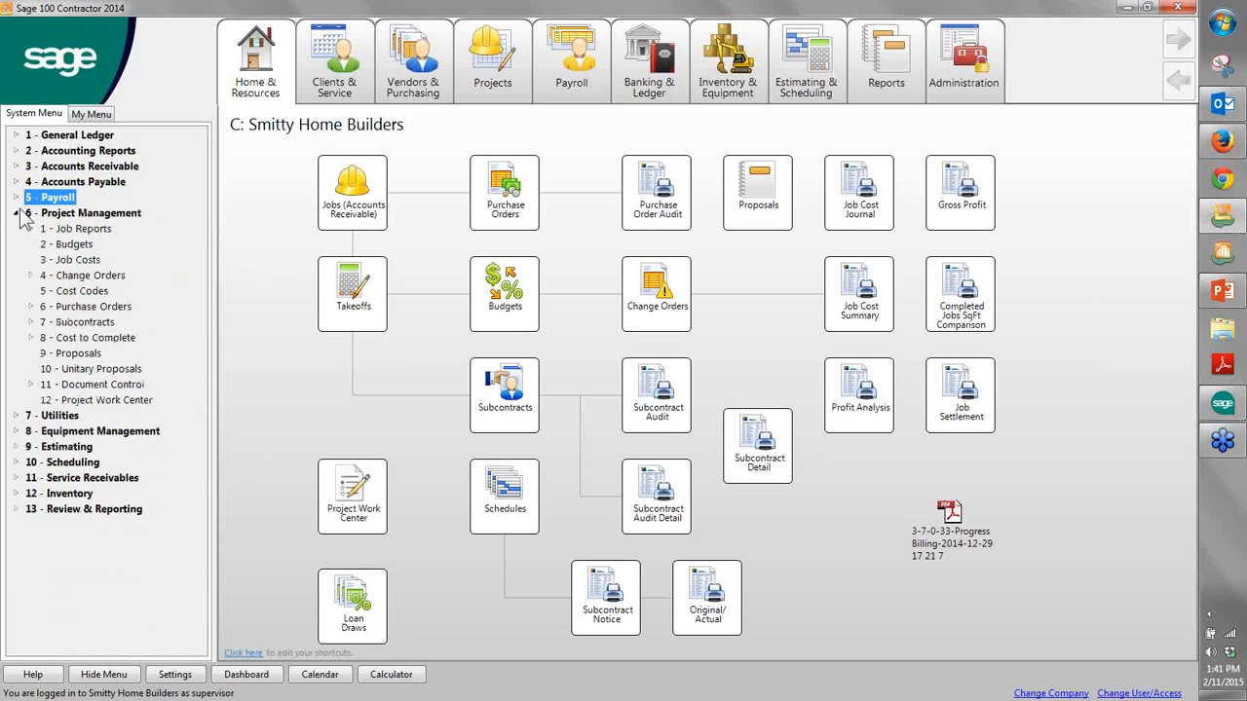
pyautogui.click(19, 213)
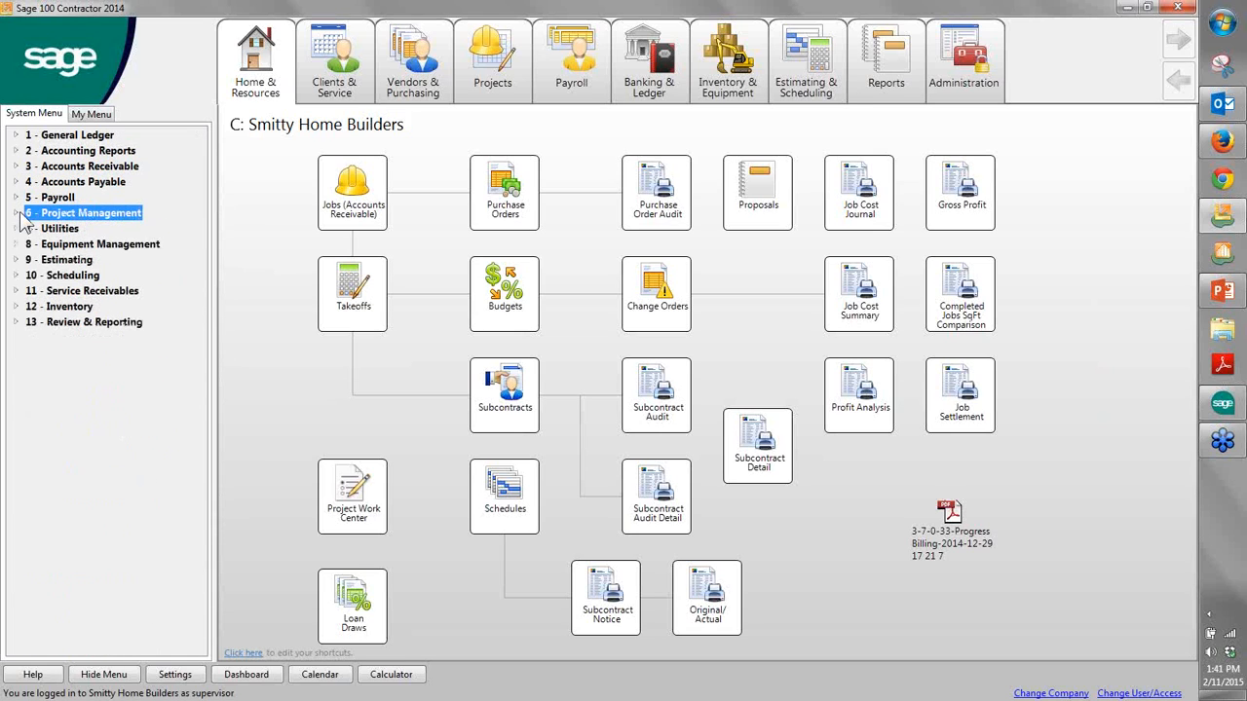
# - Examine the functions under the Estimating and Scheduling modules, collapsing each one after viewing it
pyautogui.click(16, 260)
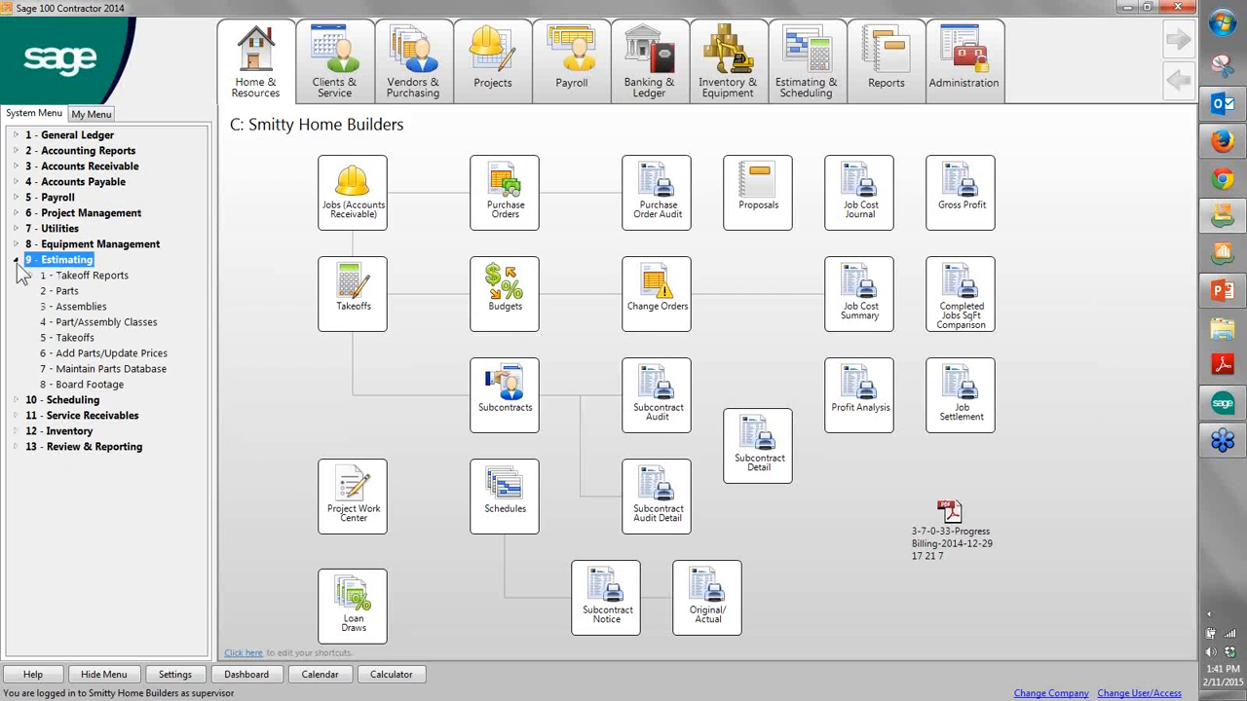
pyautogui.click(17, 261)
pyautogui.click(17, 277)
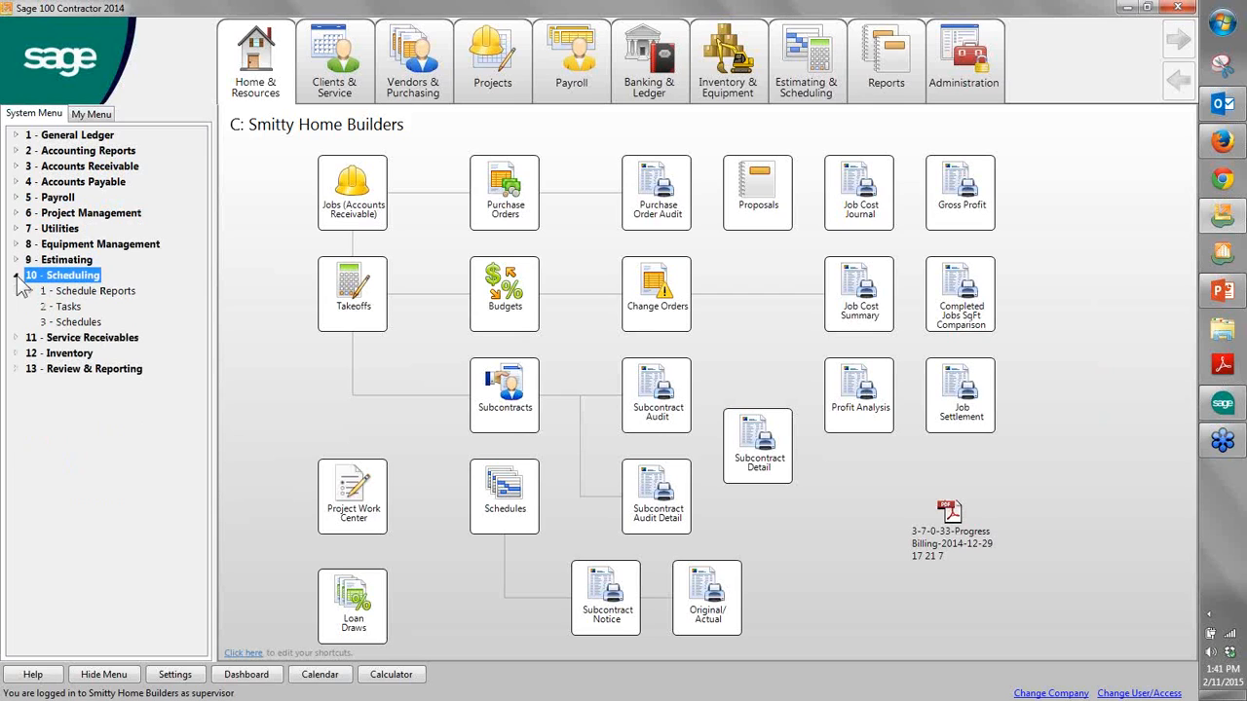
pyautogui.click(16, 276)
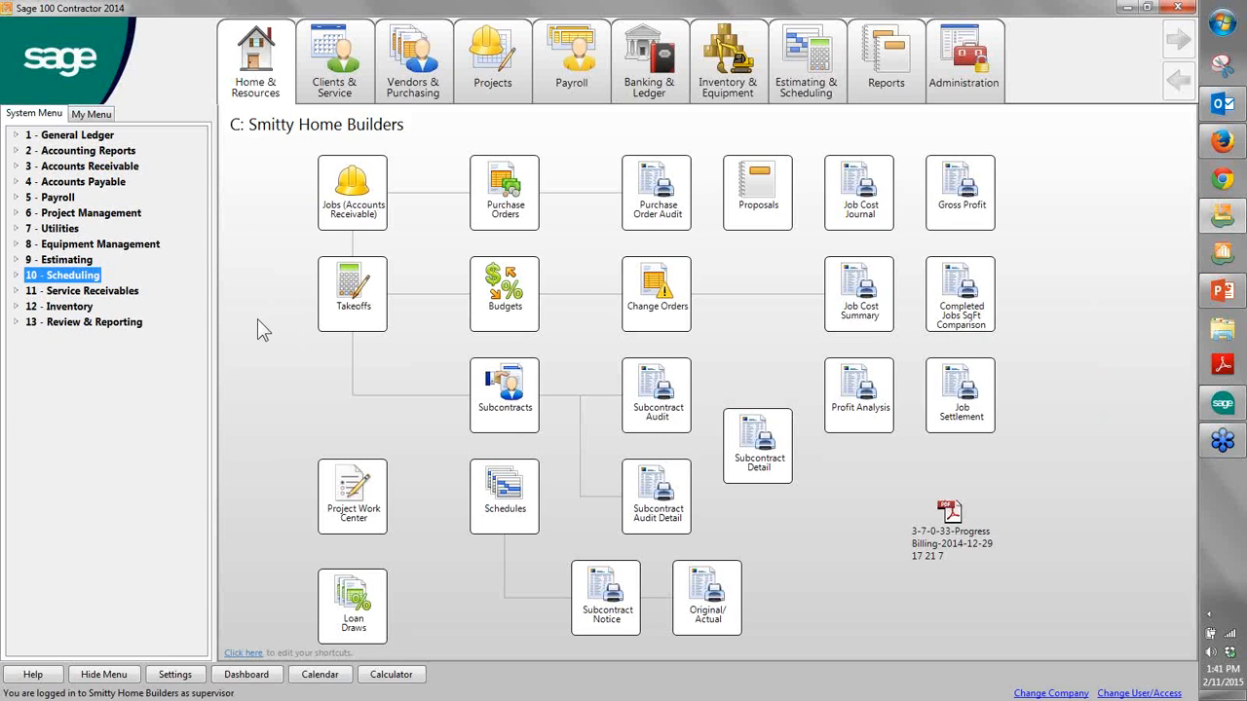
# - Switch to the SC100 Residential Demo.pptx presentation in PowerPoint and display the Questions slide, slide 17
pyautogui.click(1215, 298)
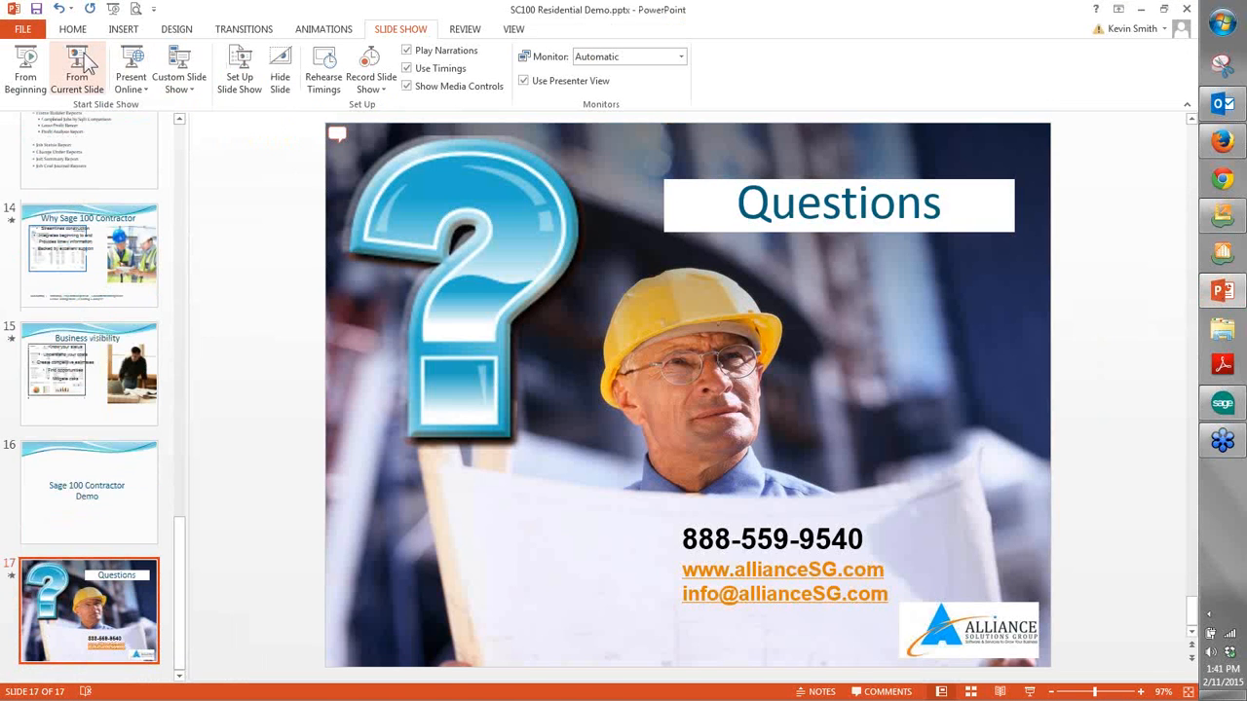
pyautogui.click(86, 61)
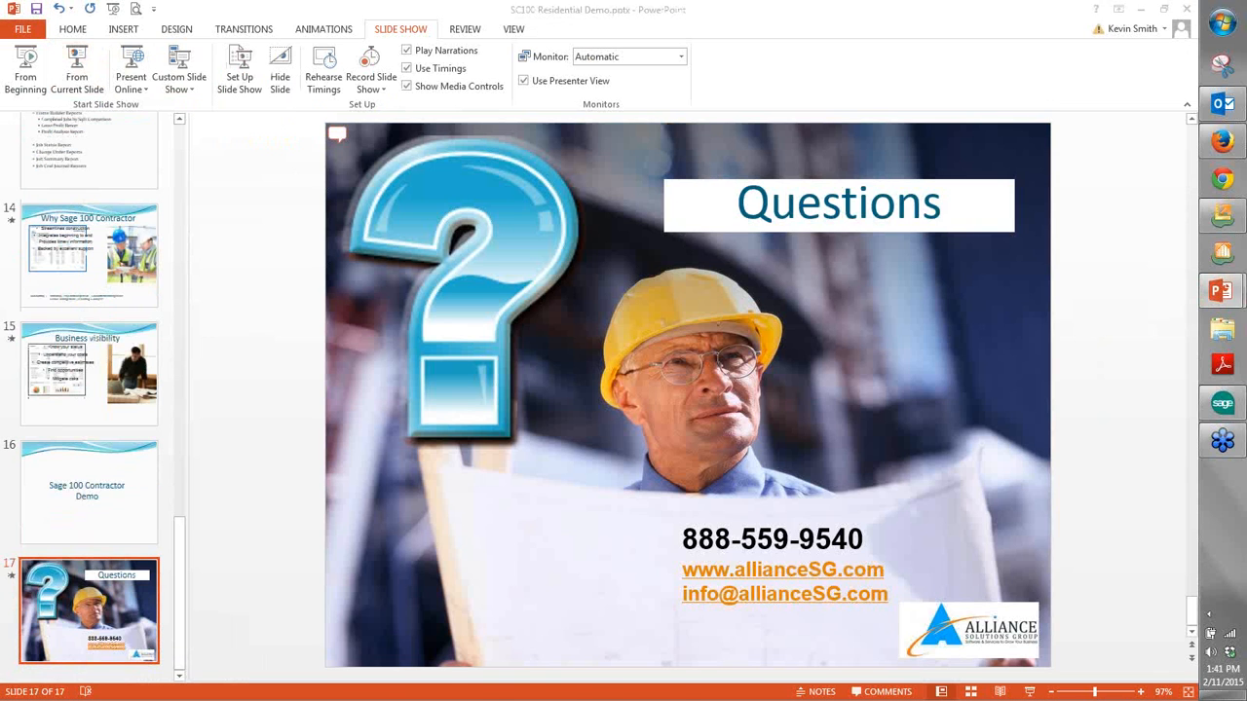